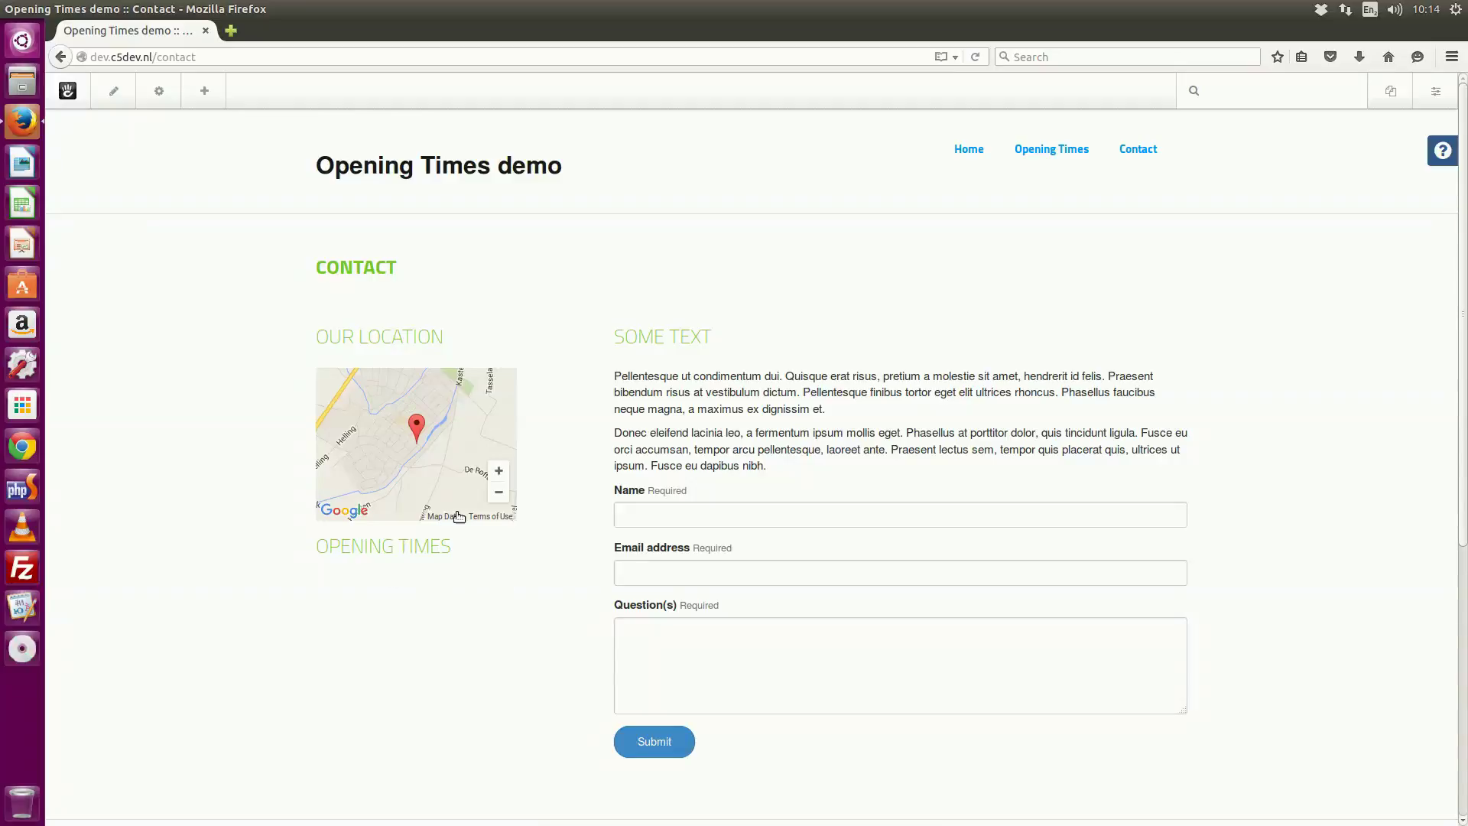
- Add a Weekly Opening Times block with its default settings under the Opening Times heading in the Contact page's sidebar
{"action": "left_click", "coordinate": [498, 470]}
{"action": "left_click", "coordinate": [206, 92]}
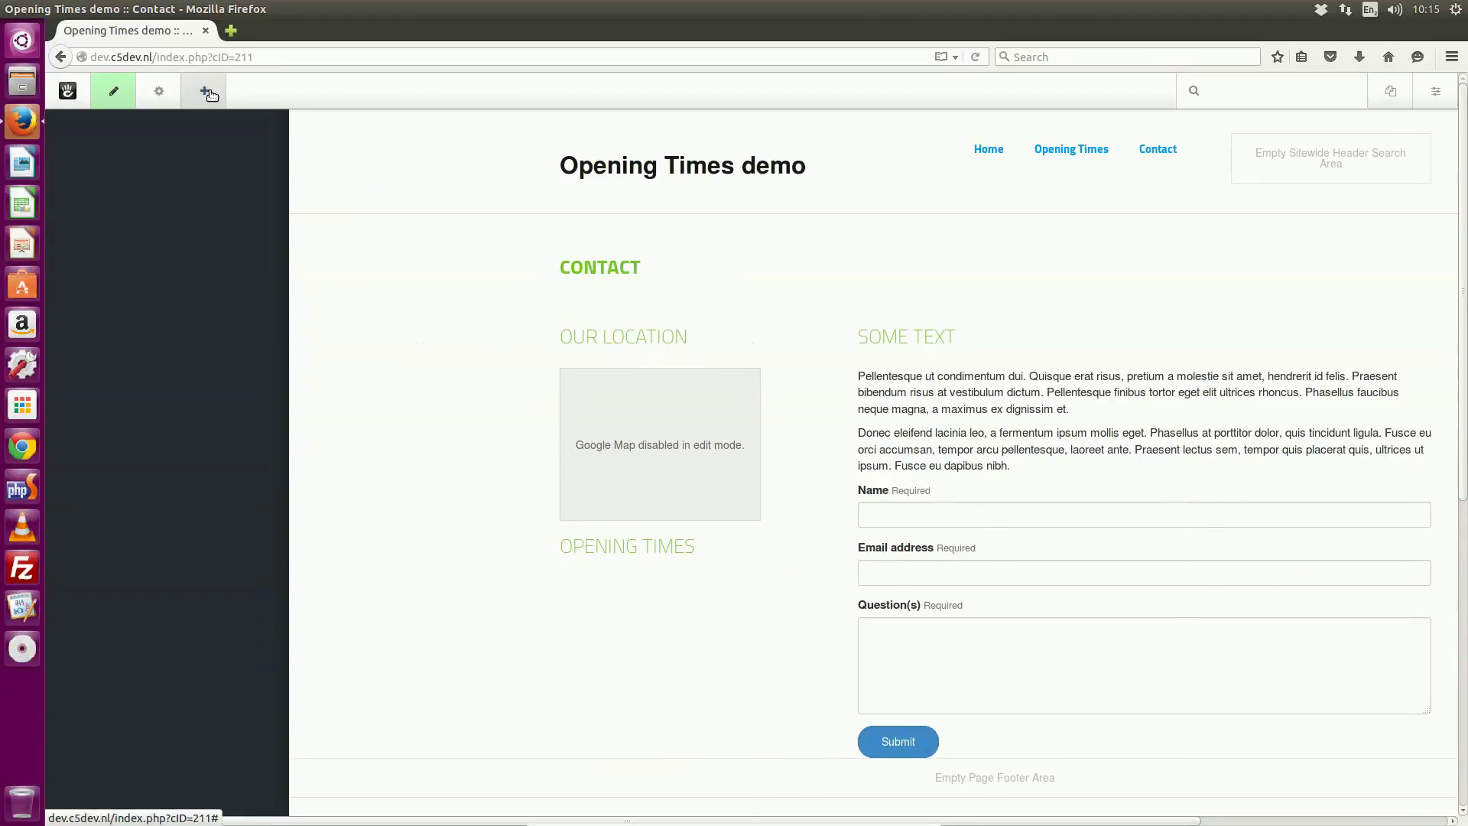
{"action": "type", "text": "opening"}
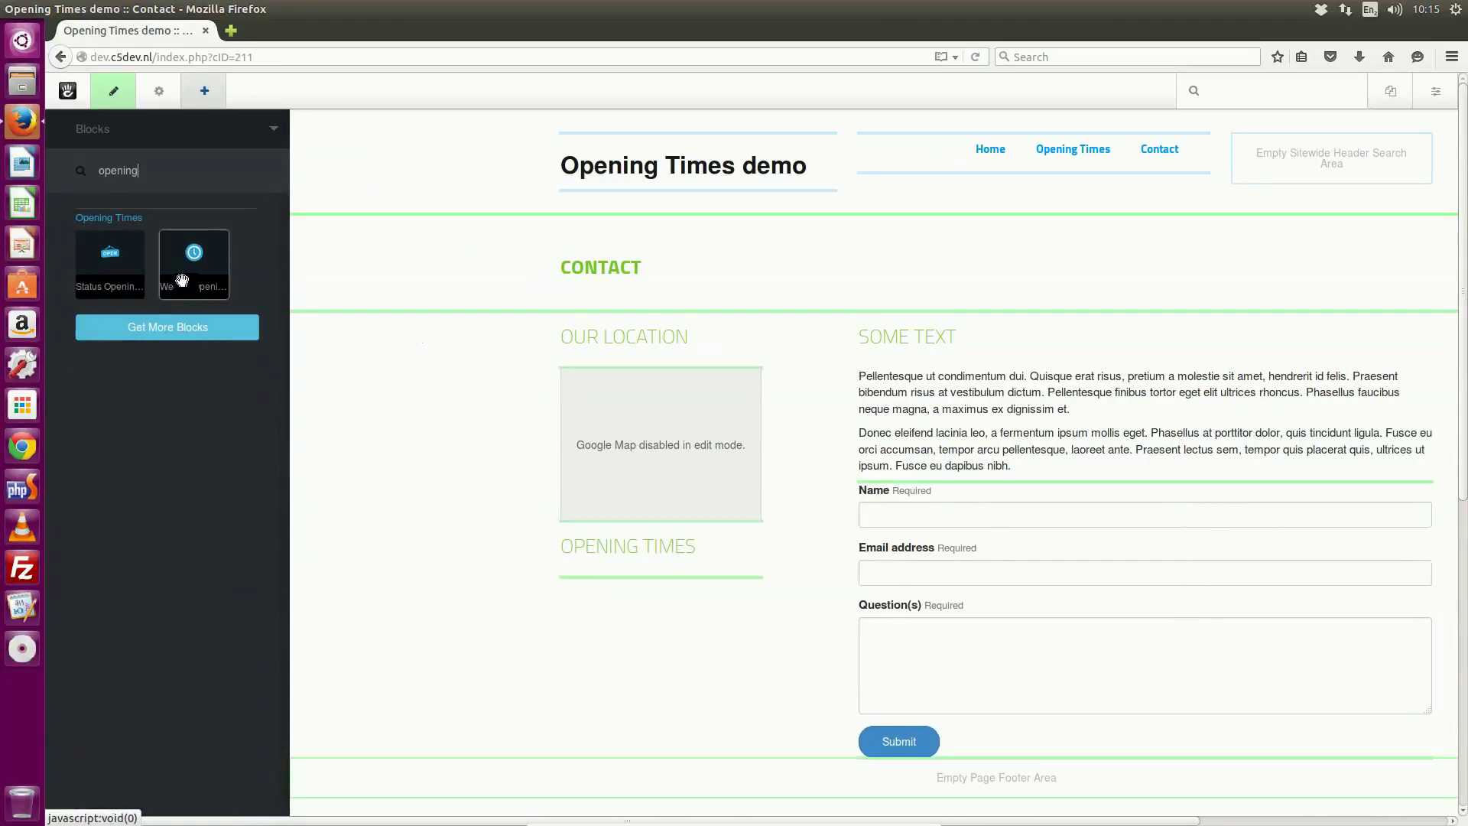
{"action": "left_click_drag", "start_coordinate": [571, 435], "coordinate": [449, 575]}
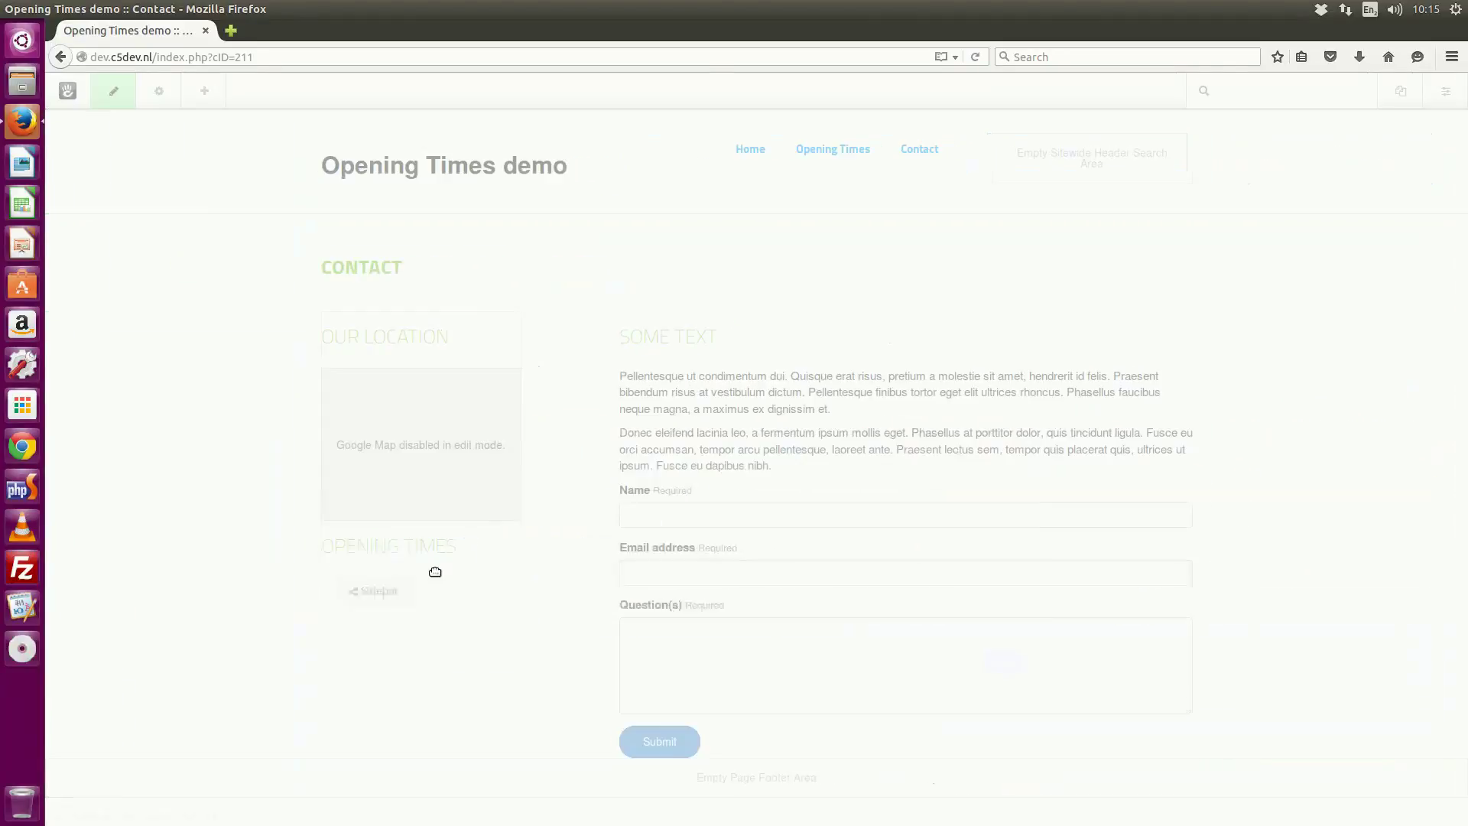
{"action": "left_click", "coordinate": [1002, 662]}
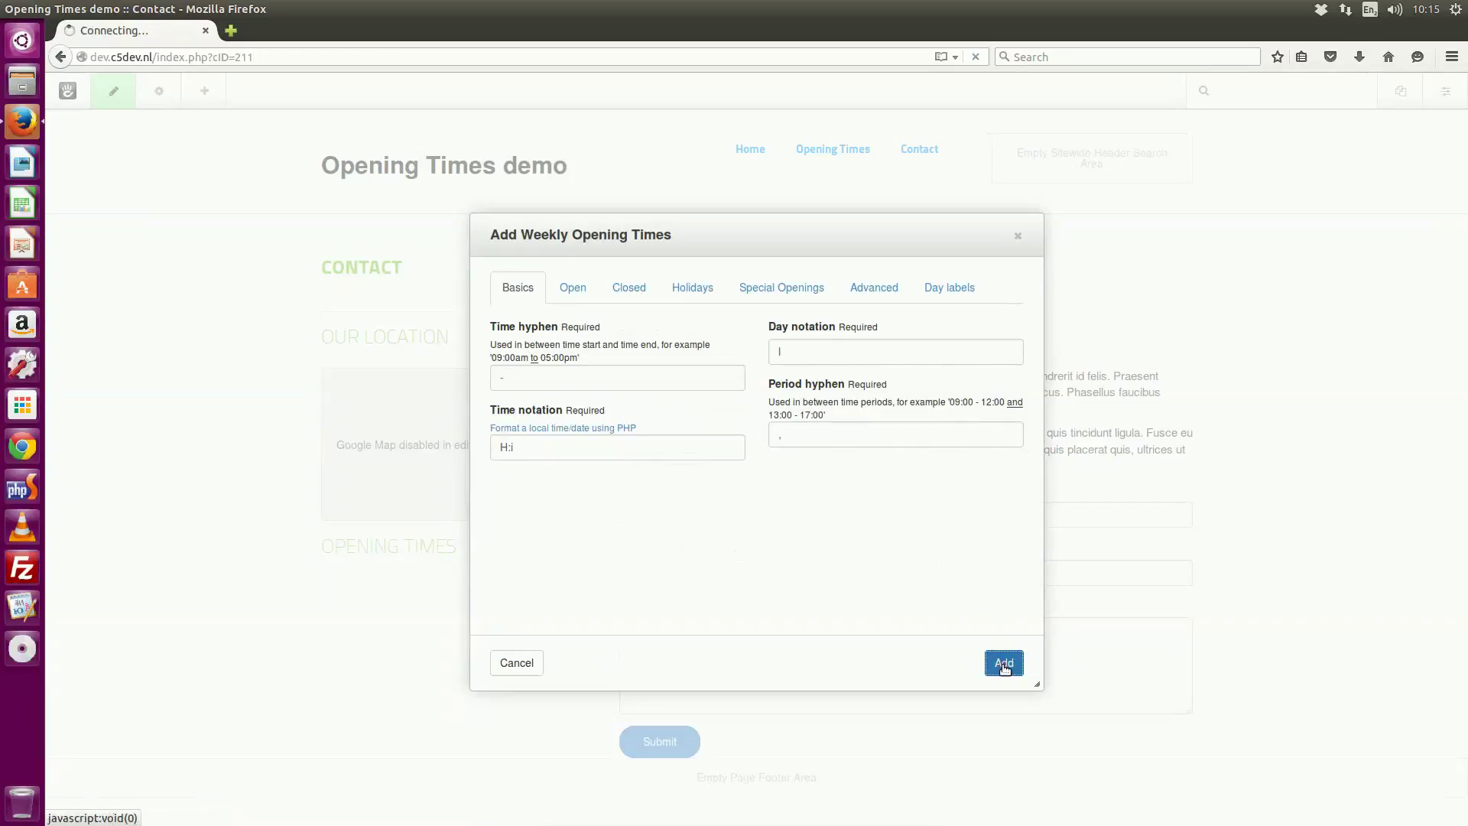
- Change the footer's Opening Times heading to "Opening Times (this week)" and save the block
{"action": "scroll", "coordinate": [566, 545], "scroll_direction": "down", "scroll_amount": 5}
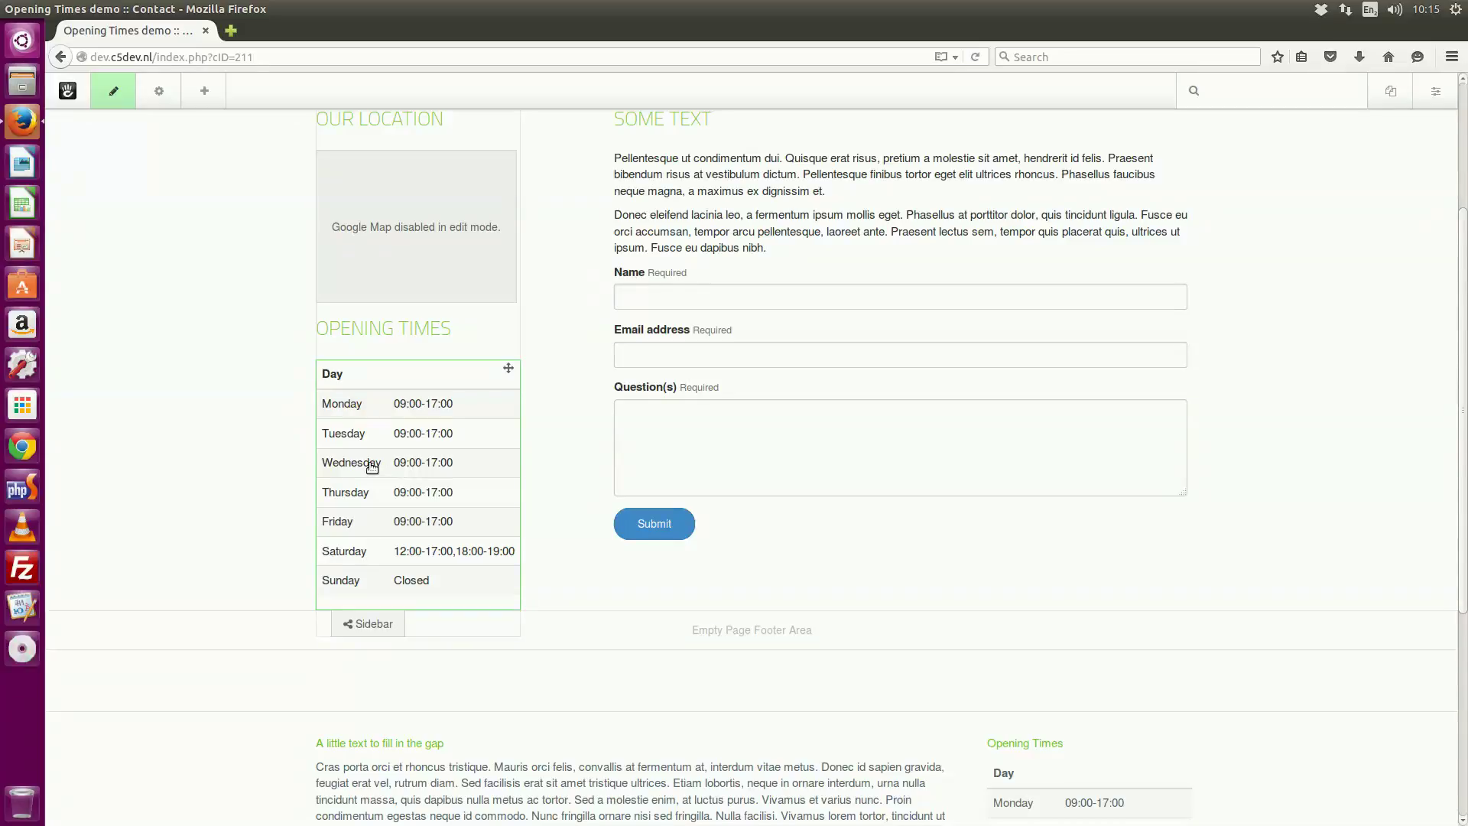
{"action": "scroll", "coordinate": [416, 468], "scroll_direction": "down", "scroll_amount": 3}
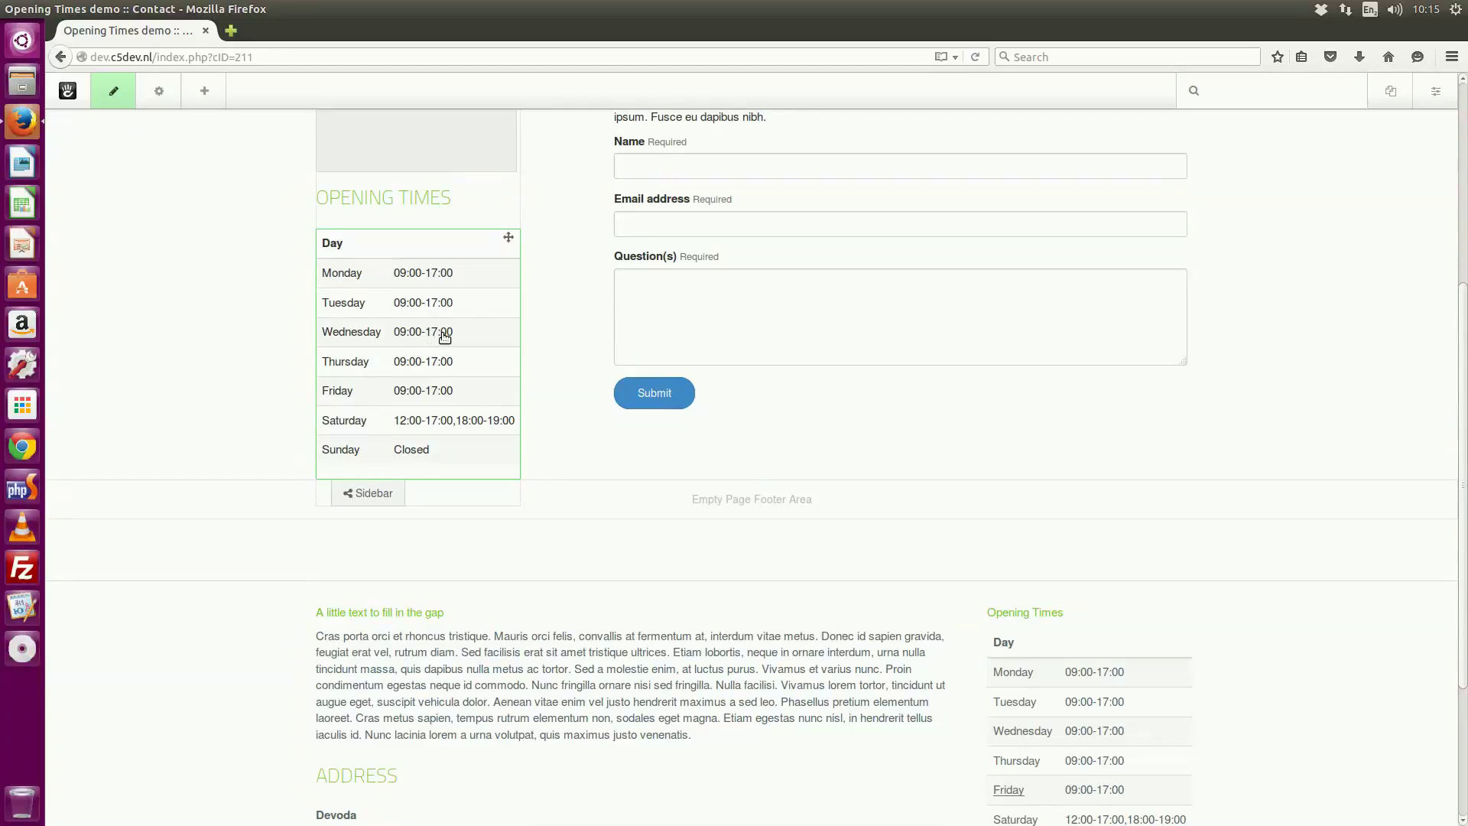
{"action": "scroll", "coordinate": [450, 340], "scroll_direction": "down", "scroll_amount": 4}
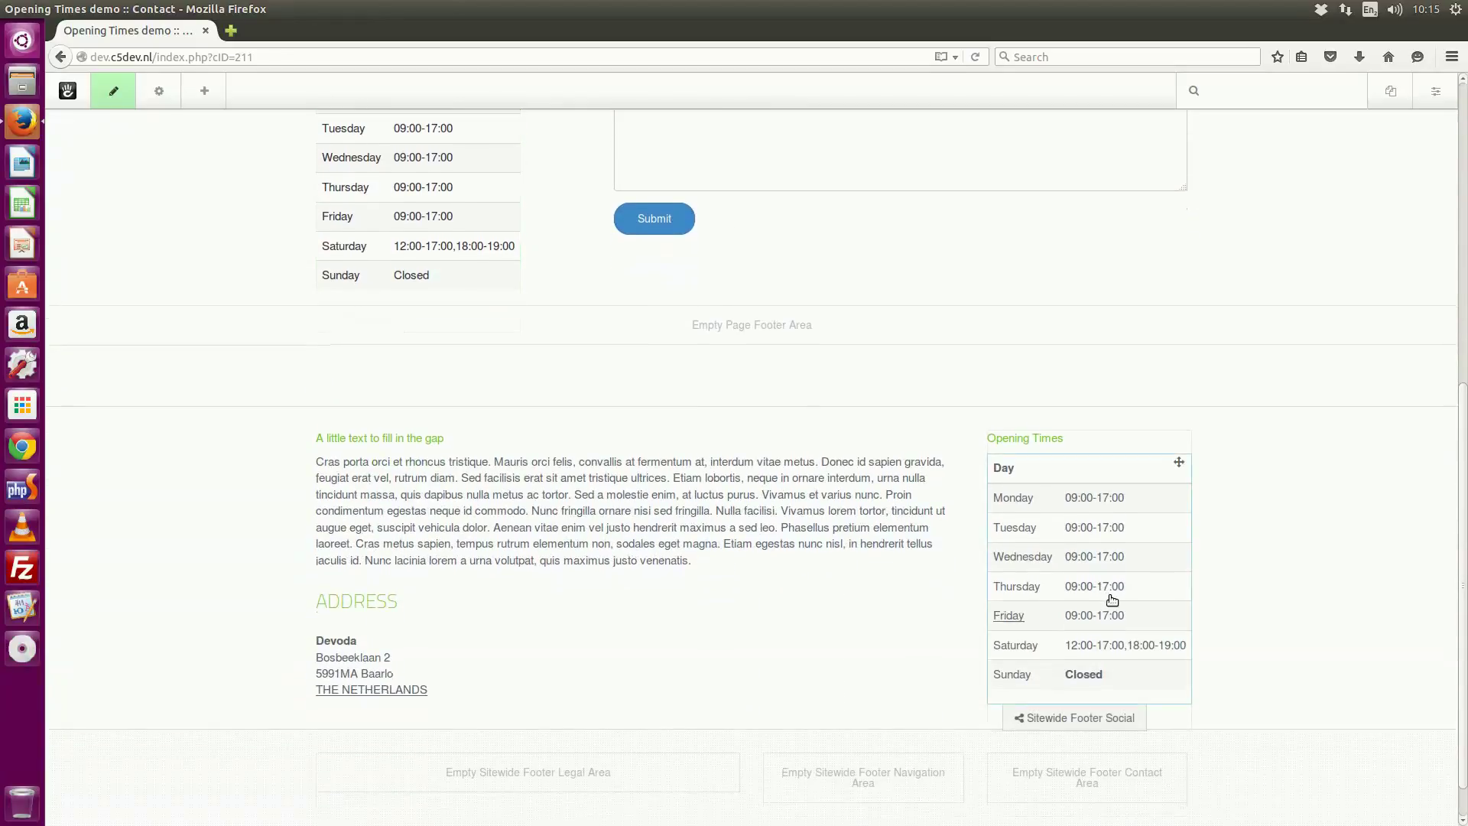
{"action": "scroll", "coordinate": [1111, 596], "scroll_direction": "up", "scroll_amount": 1}
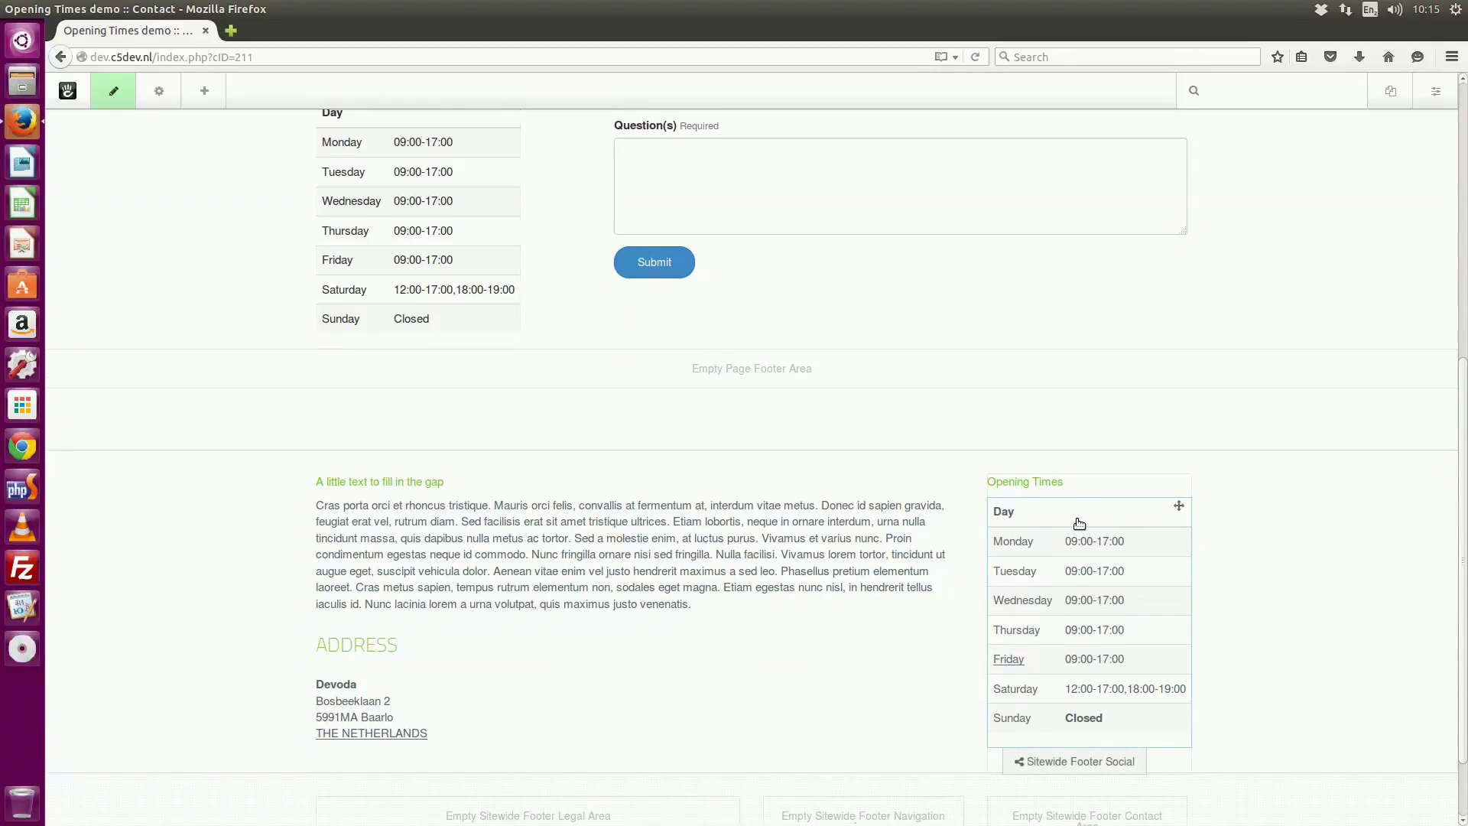
{"action": "left_click", "coordinate": [1074, 496]}
{"action": "left_click", "coordinate": [1050, 505]}
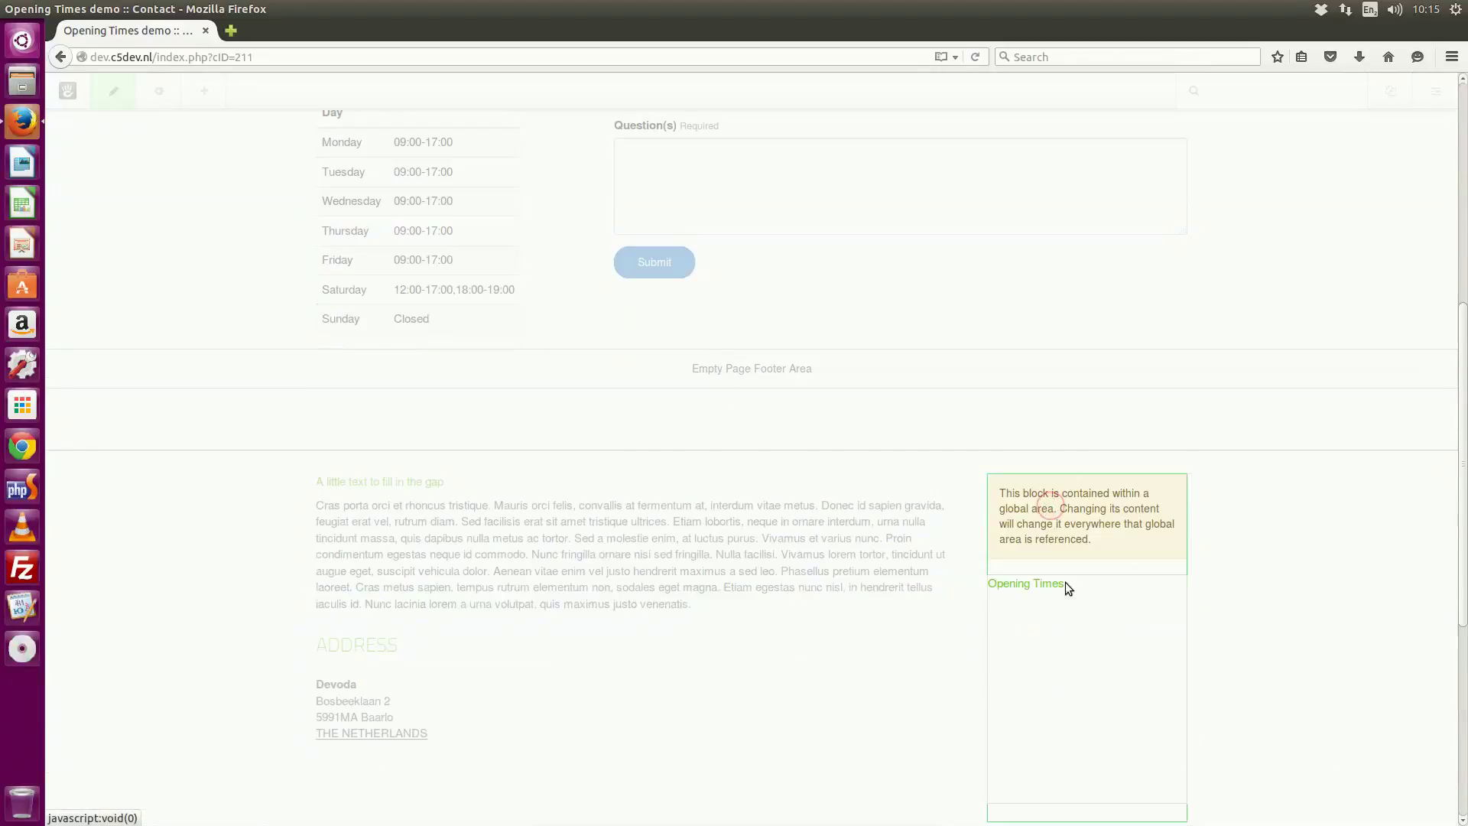
{"action": "left_click", "coordinate": [1091, 584]}
{"action": "type", "text": "(this week"}
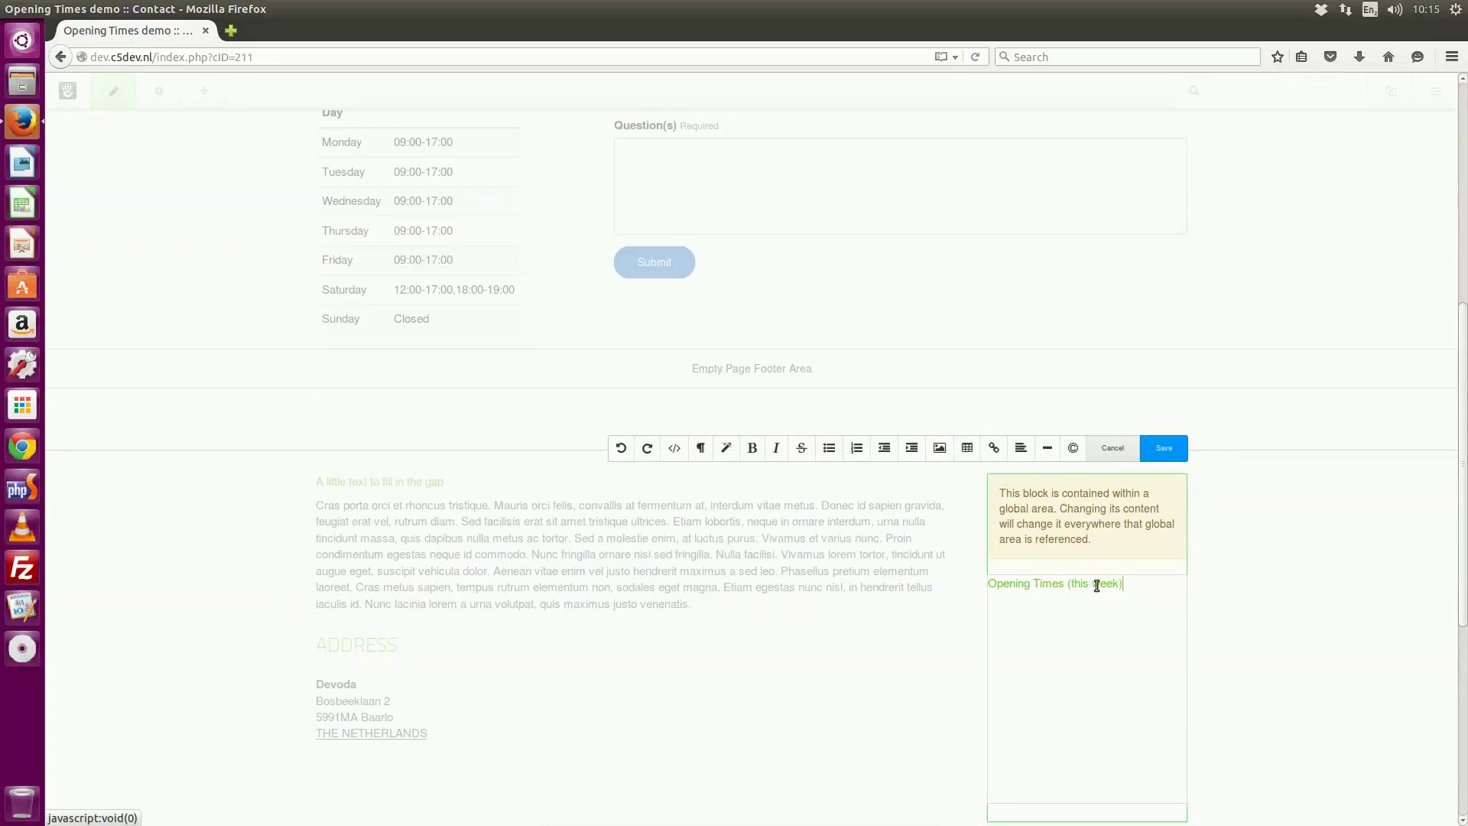
{"action": "left_click", "coordinate": [1164, 448]}
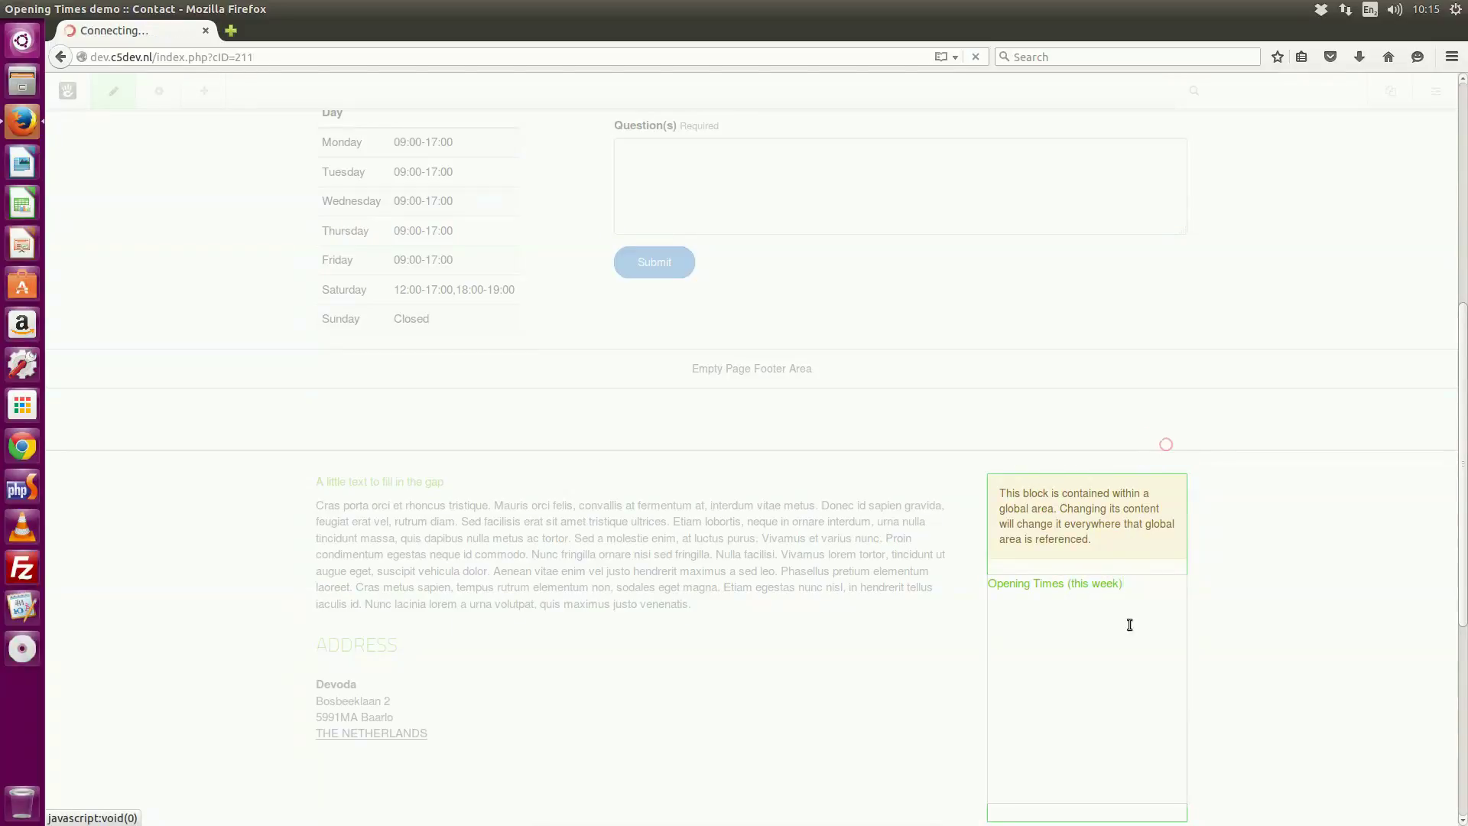
- Set Use current to Yes for the footer's Weekly Opening Times block and save it
{"action": "left_click", "coordinate": [1084, 625]}
{"action": "left_click", "coordinate": [1028, 640]}
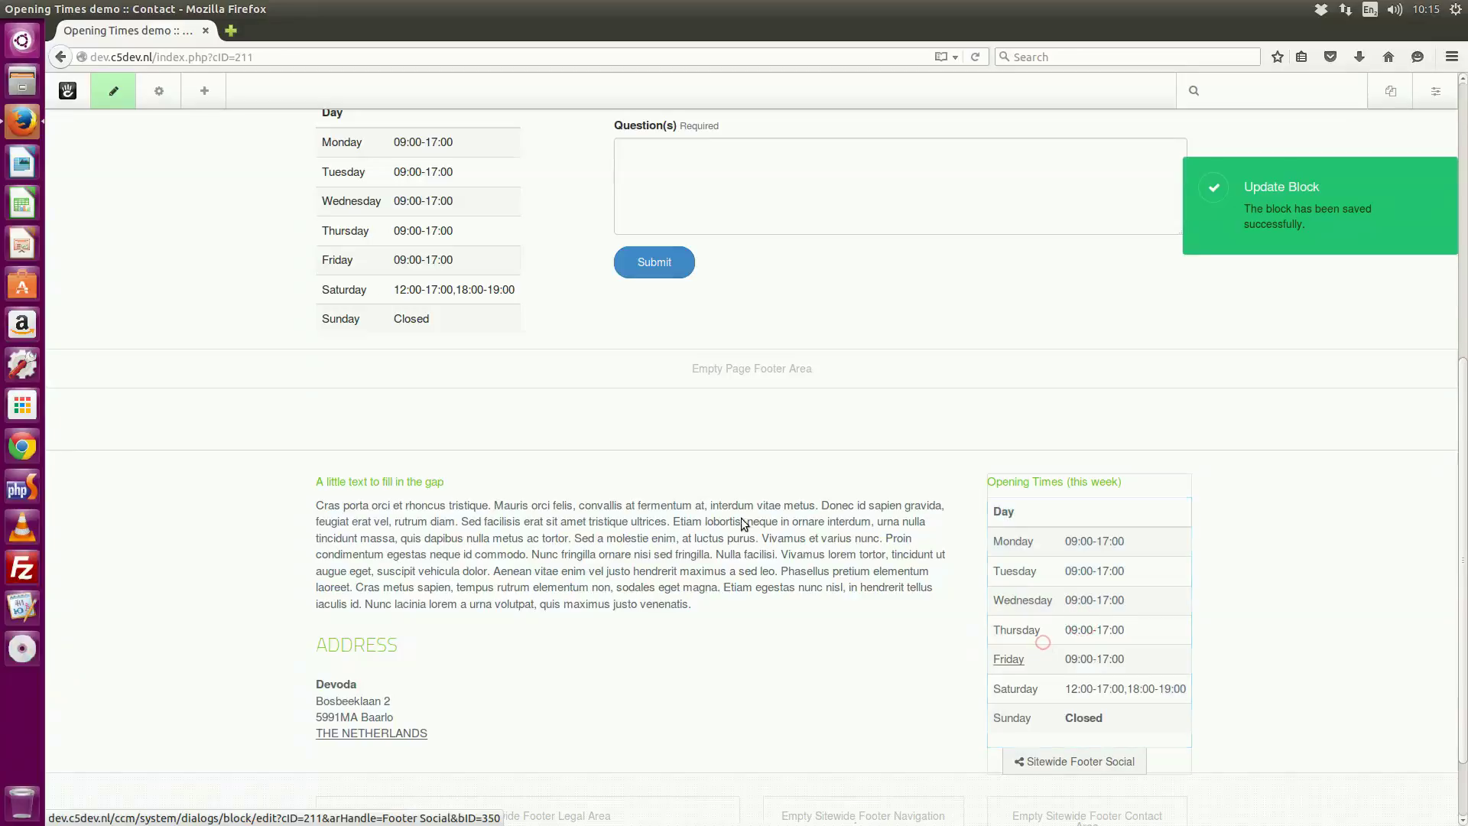
{"action": "left_click", "coordinate": [872, 358]}
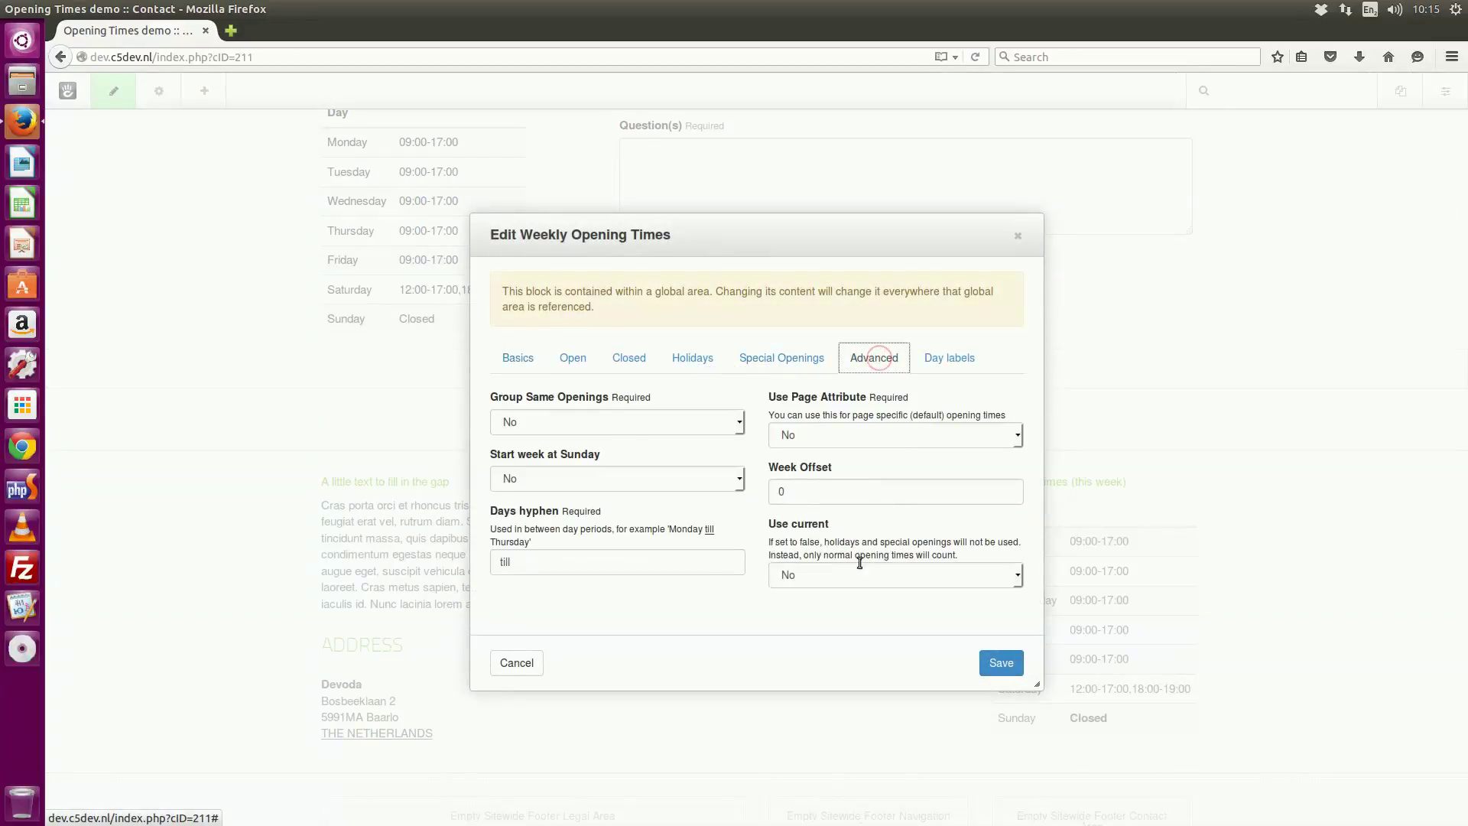
{"action": "left_click", "coordinate": [819, 570]}
{"action": "left_click", "coordinate": [788, 623]}
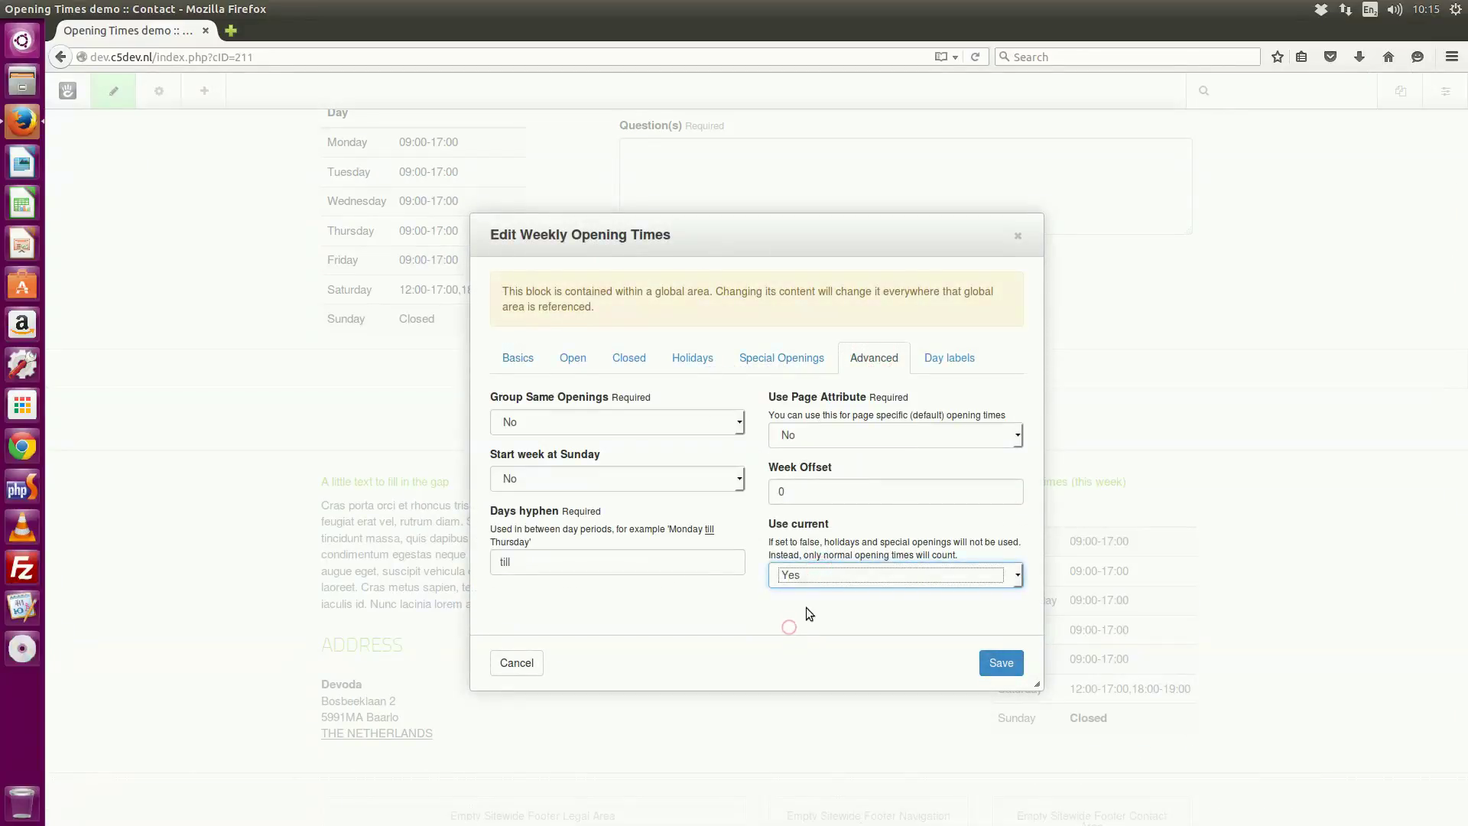
{"action": "left_click", "coordinate": [995, 669]}
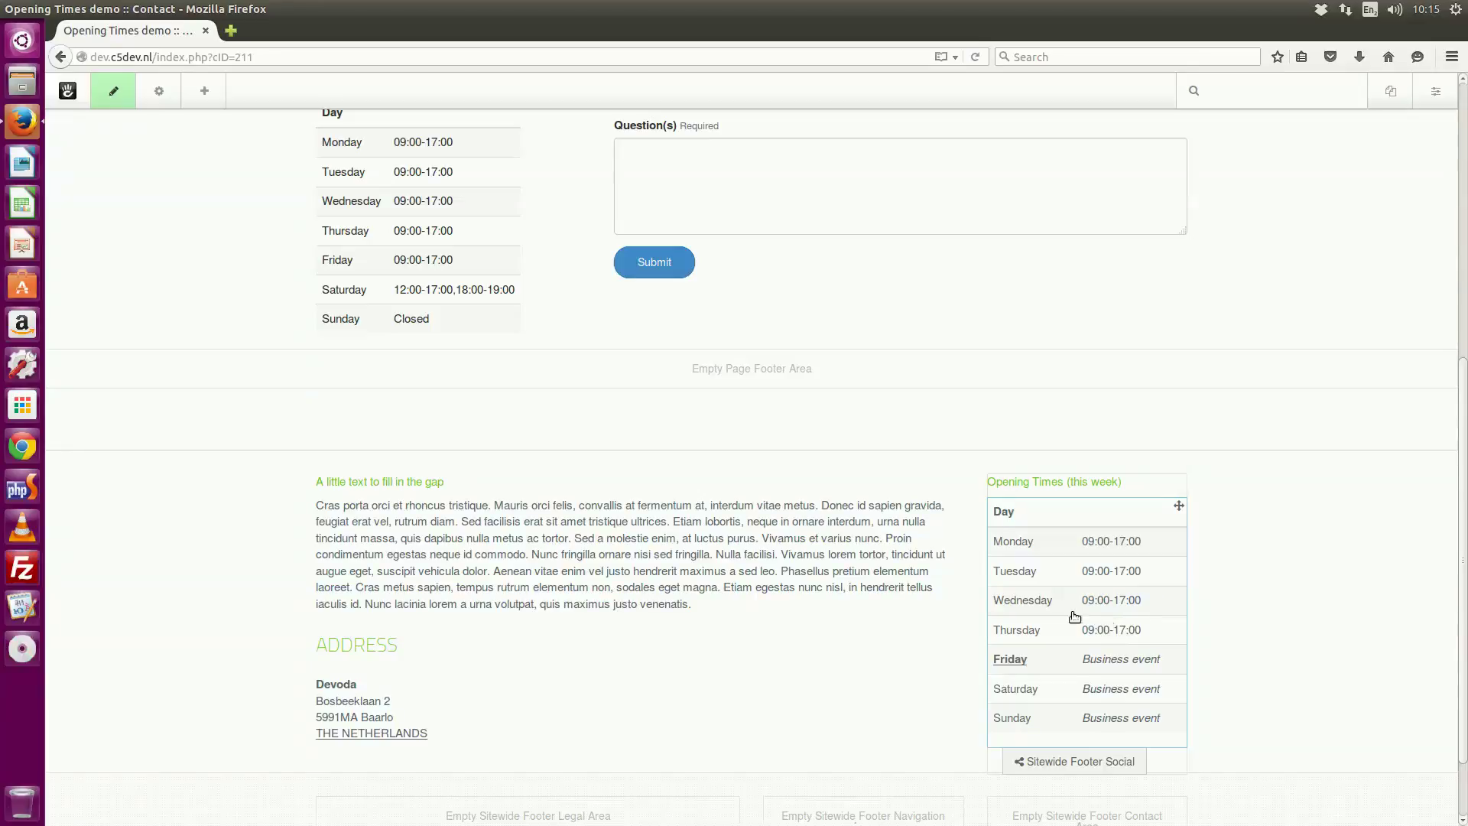
- Set the period hyphen of the sidebar's Weekly Opening Times block to "<br/>" and save it
{"action": "scroll", "coordinate": [444, 324], "scroll_direction": "up", "scroll_amount": 4}
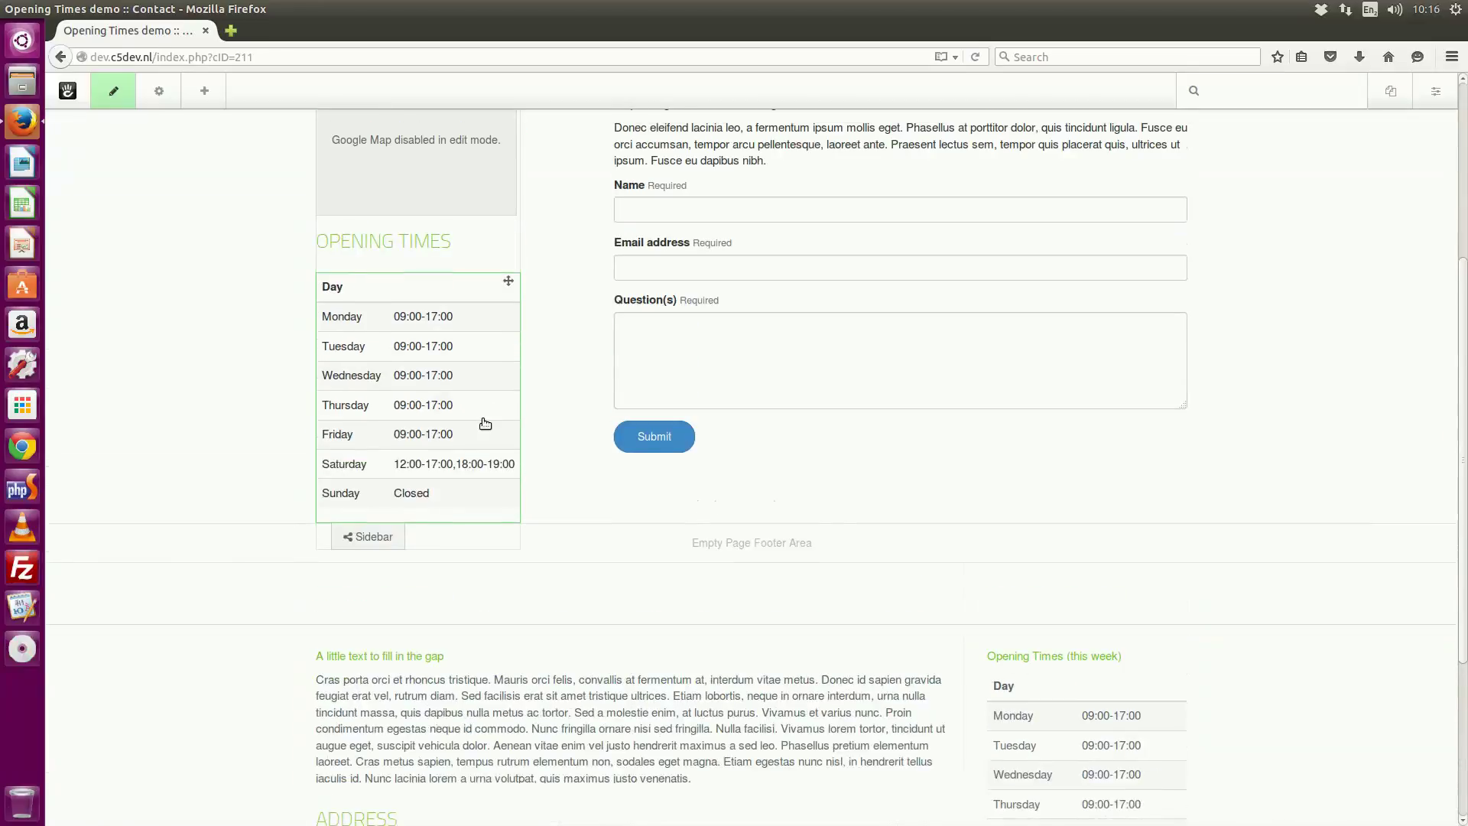
{"action": "scroll", "coordinate": [435, 440], "scroll_direction": "up", "scroll_amount": 1}
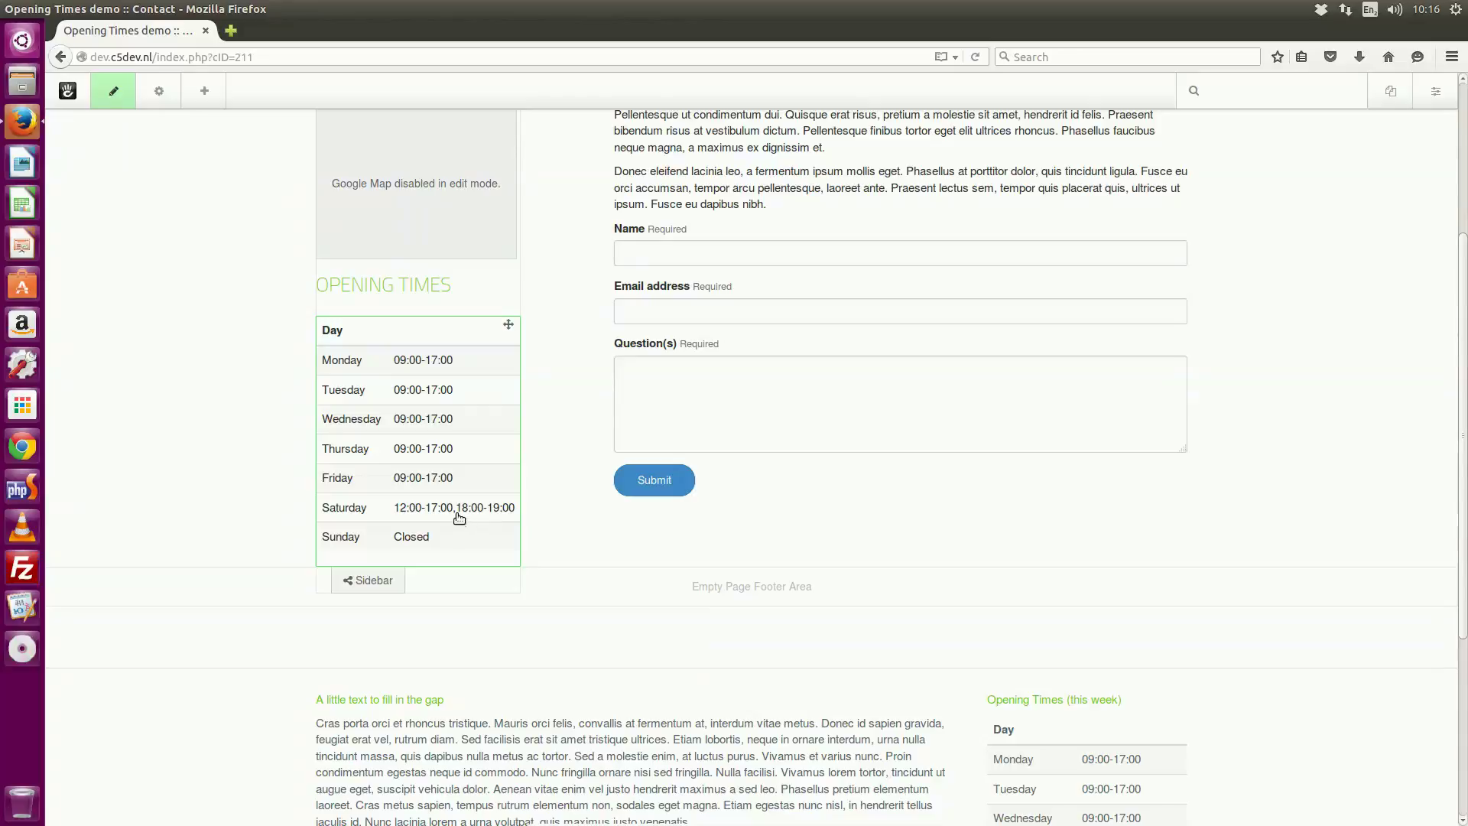
{"action": "left_click", "coordinate": [423, 425]}
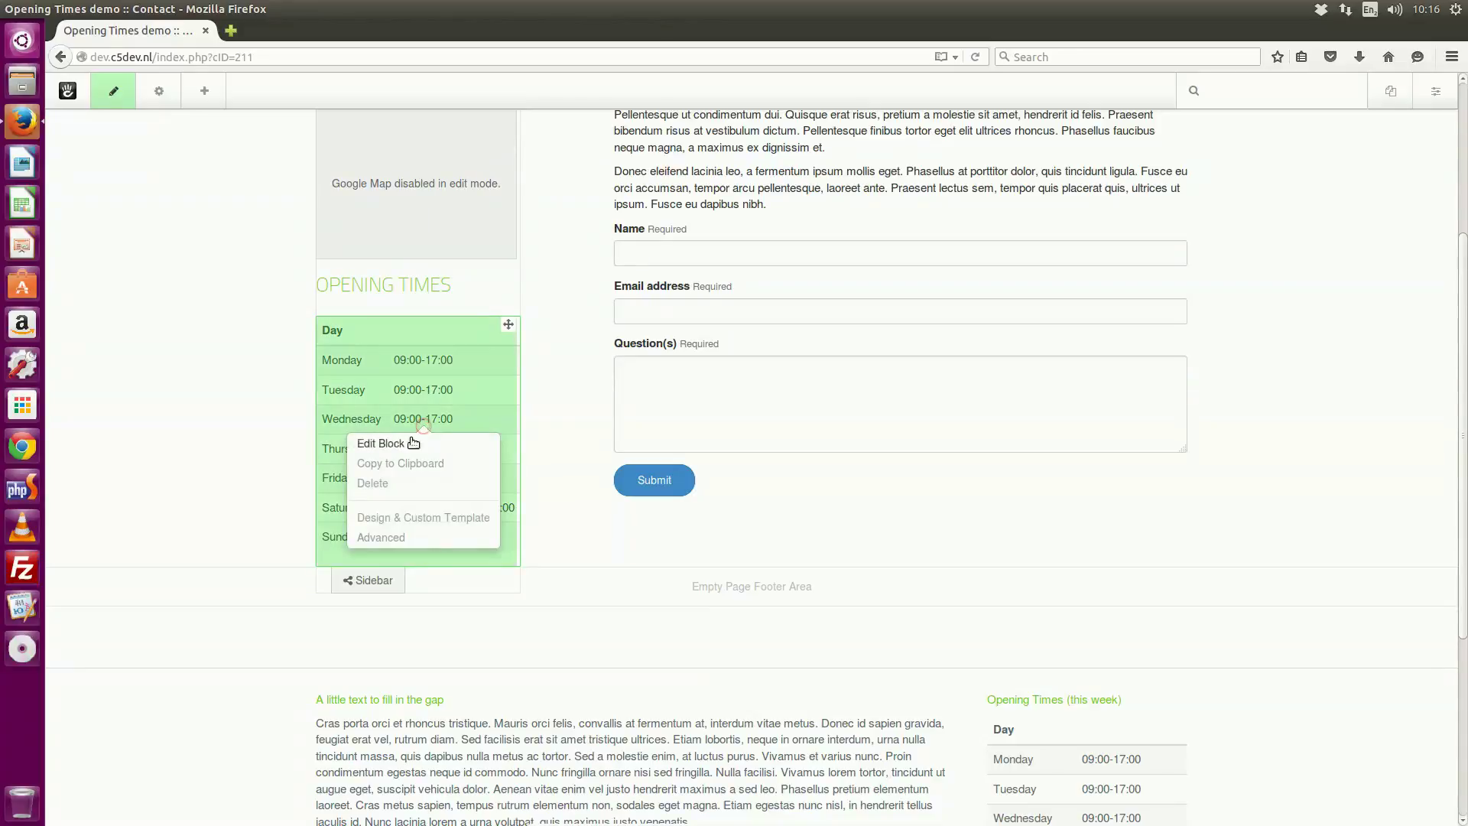
{"action": "left_click", "coordinate": [413, 443]}
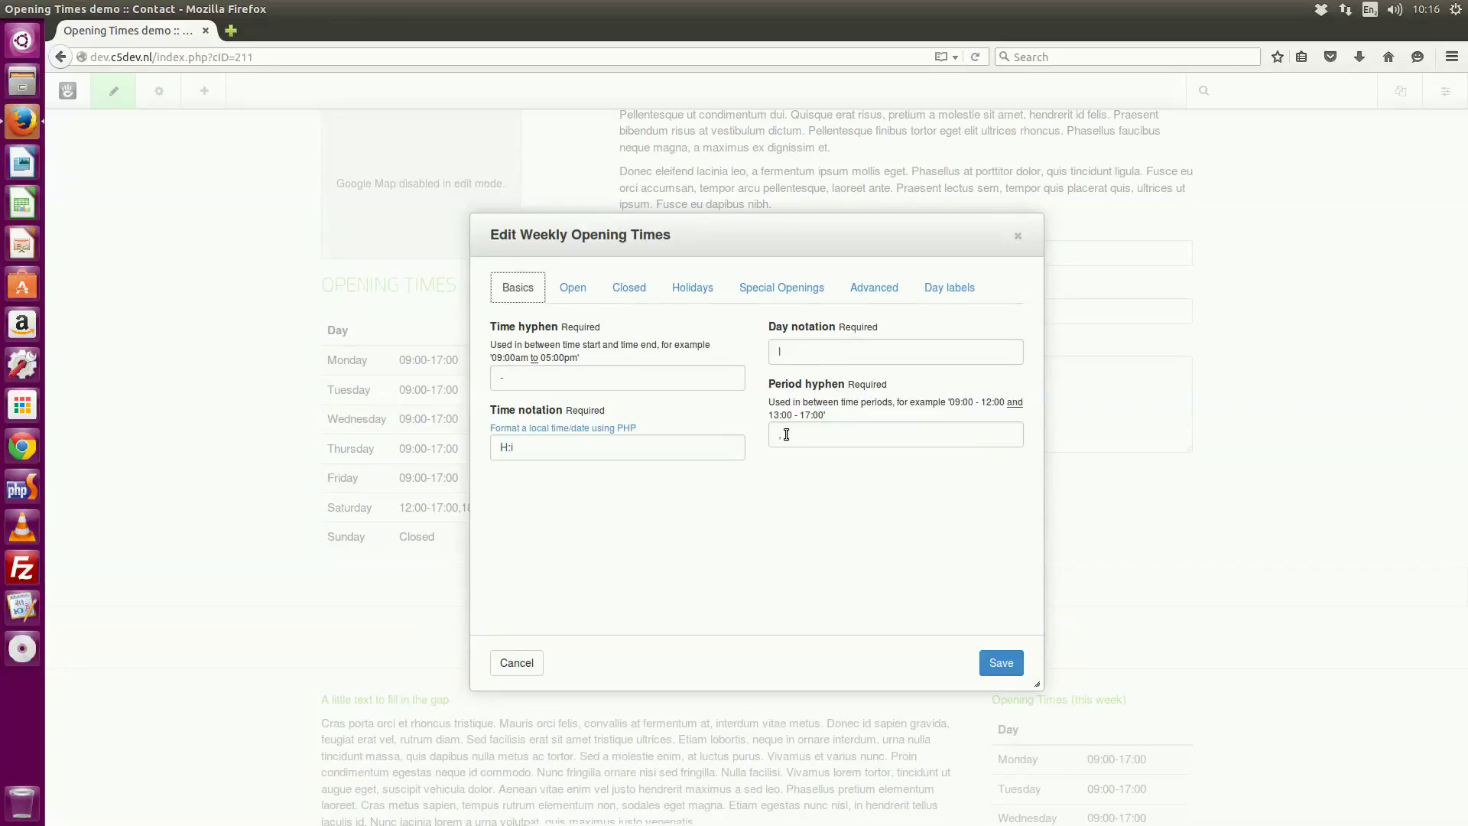
{"action": "left_click", "coordinate": [811, 437]}
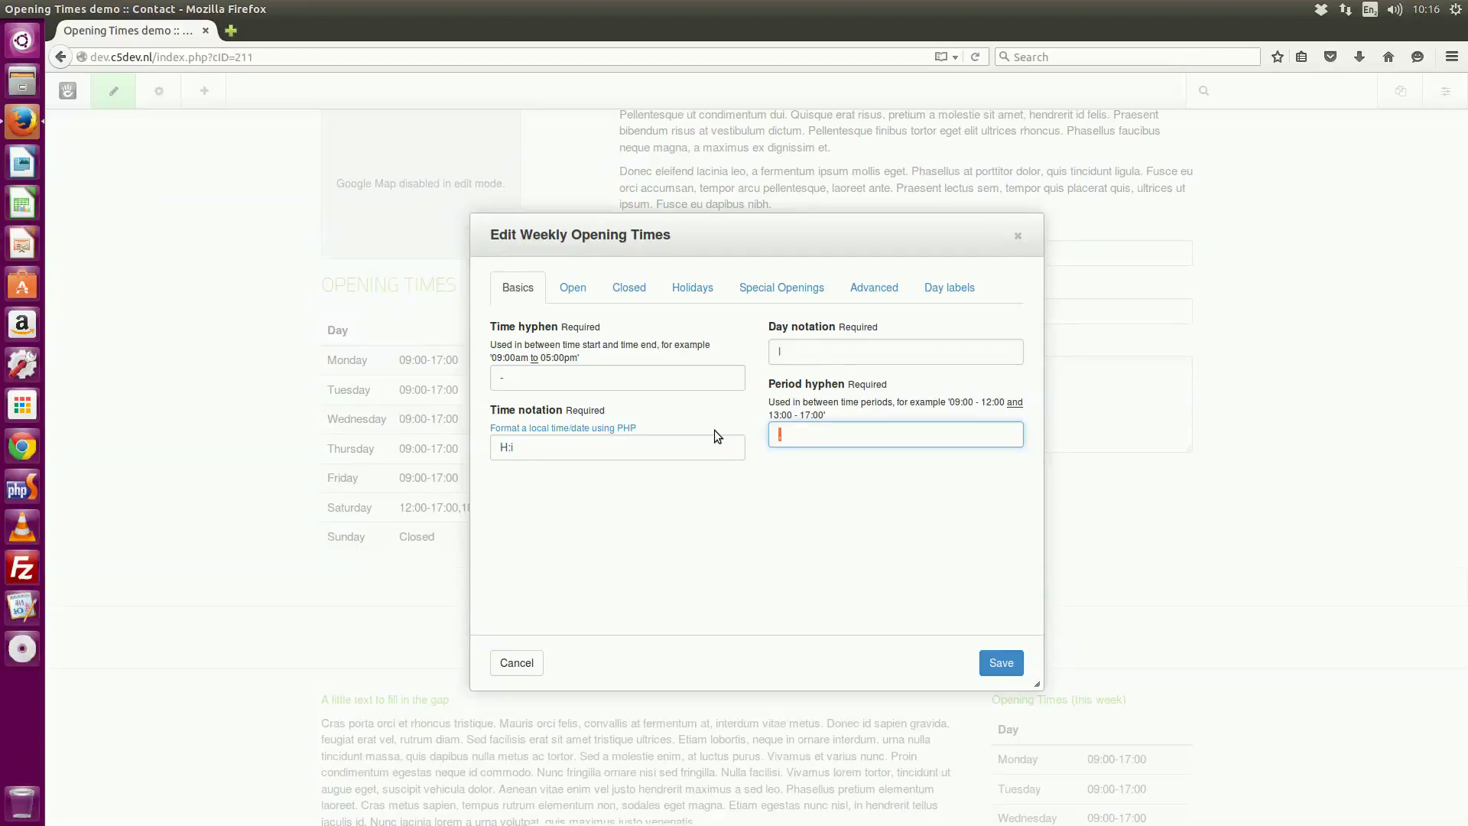
{"action": "type", "text": "<br/>"}
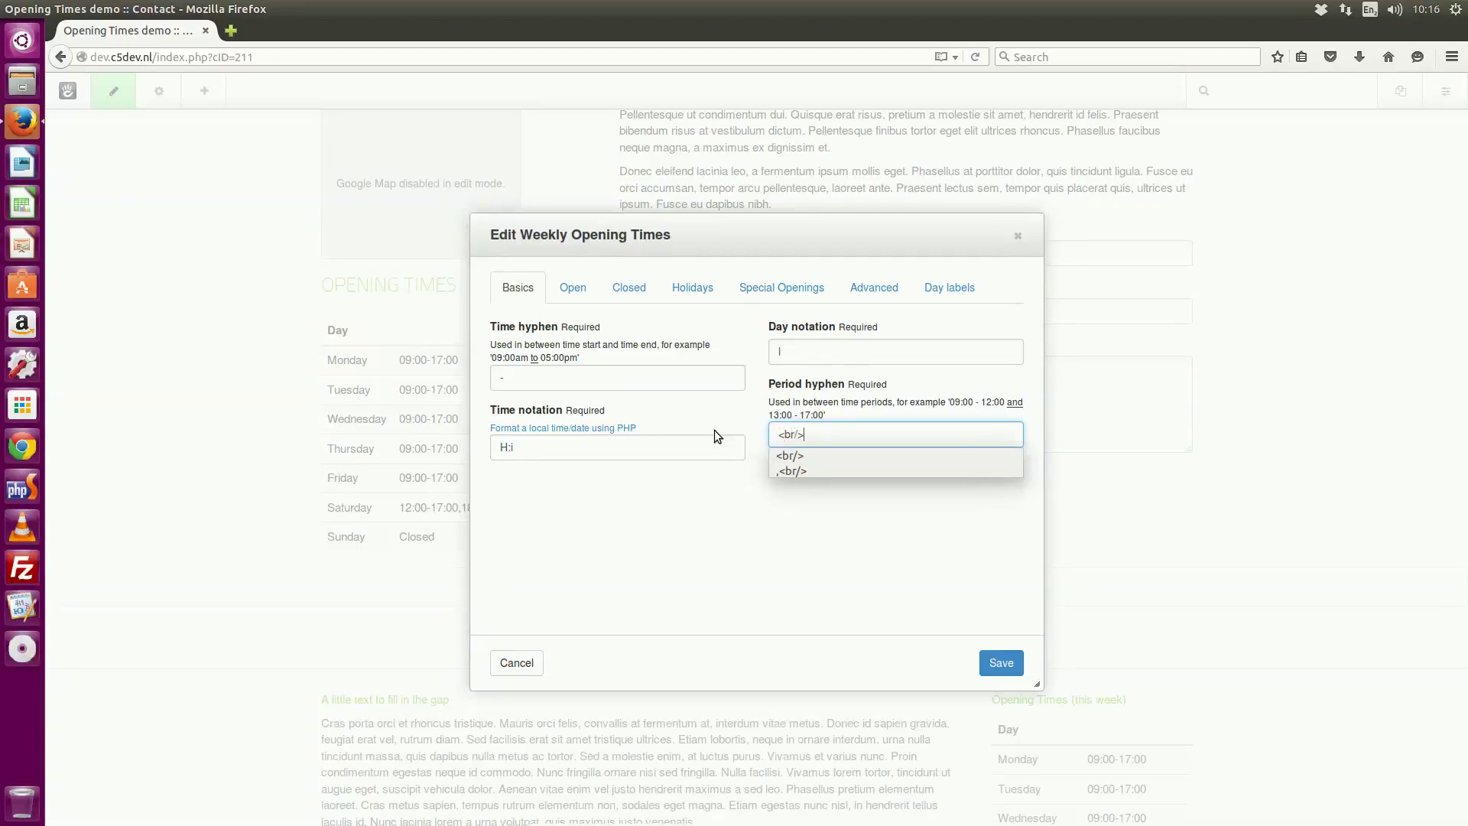
{"action": "left_click", "coordinate": [776, 517]}
{"action": "left_click", "coordinate": [990, 662]}
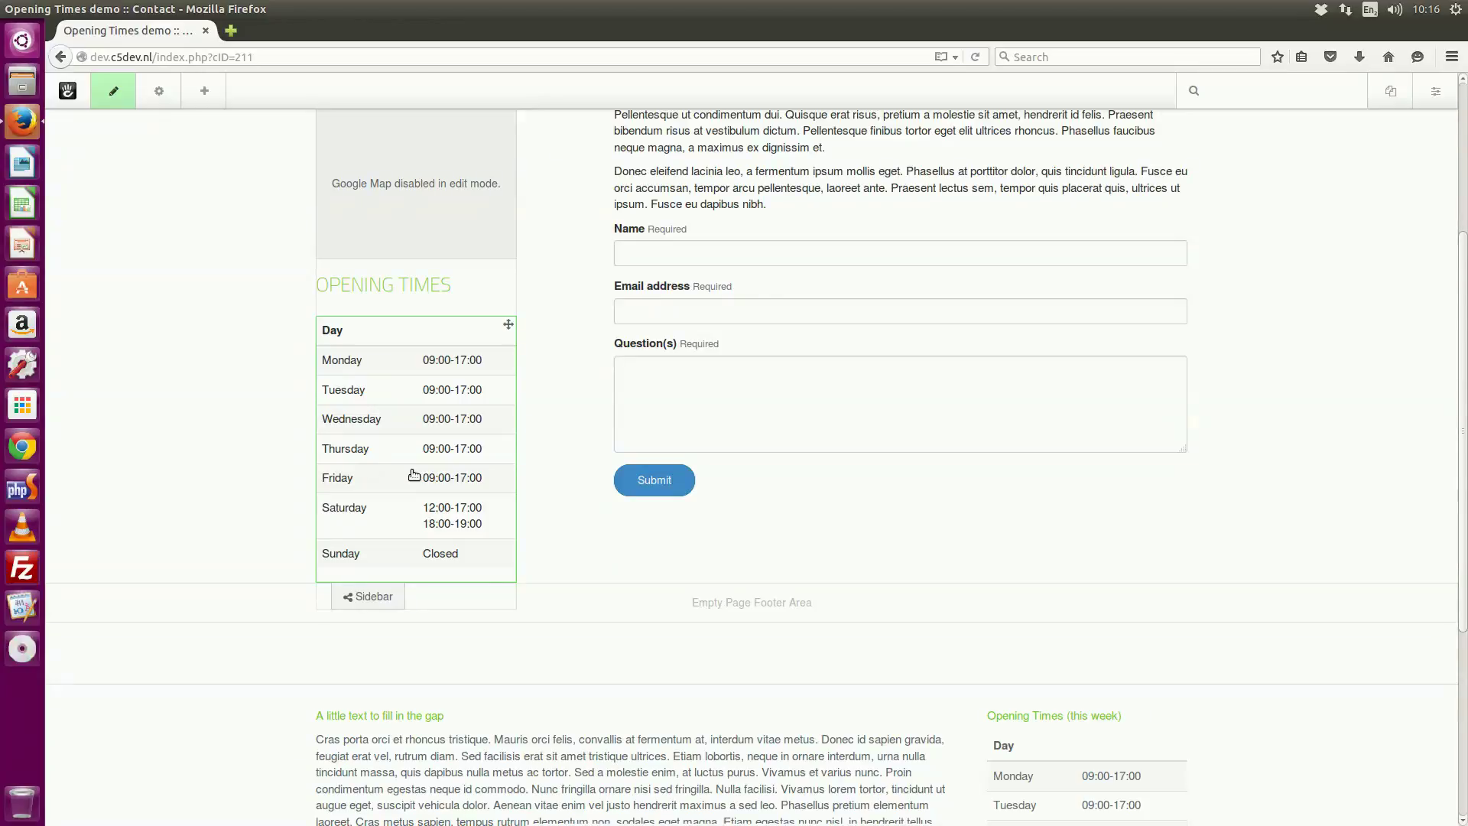
{"action": "scroll", "coordinate": [414, 474], "scroll_direction": "down", "scroll_amount": 3}
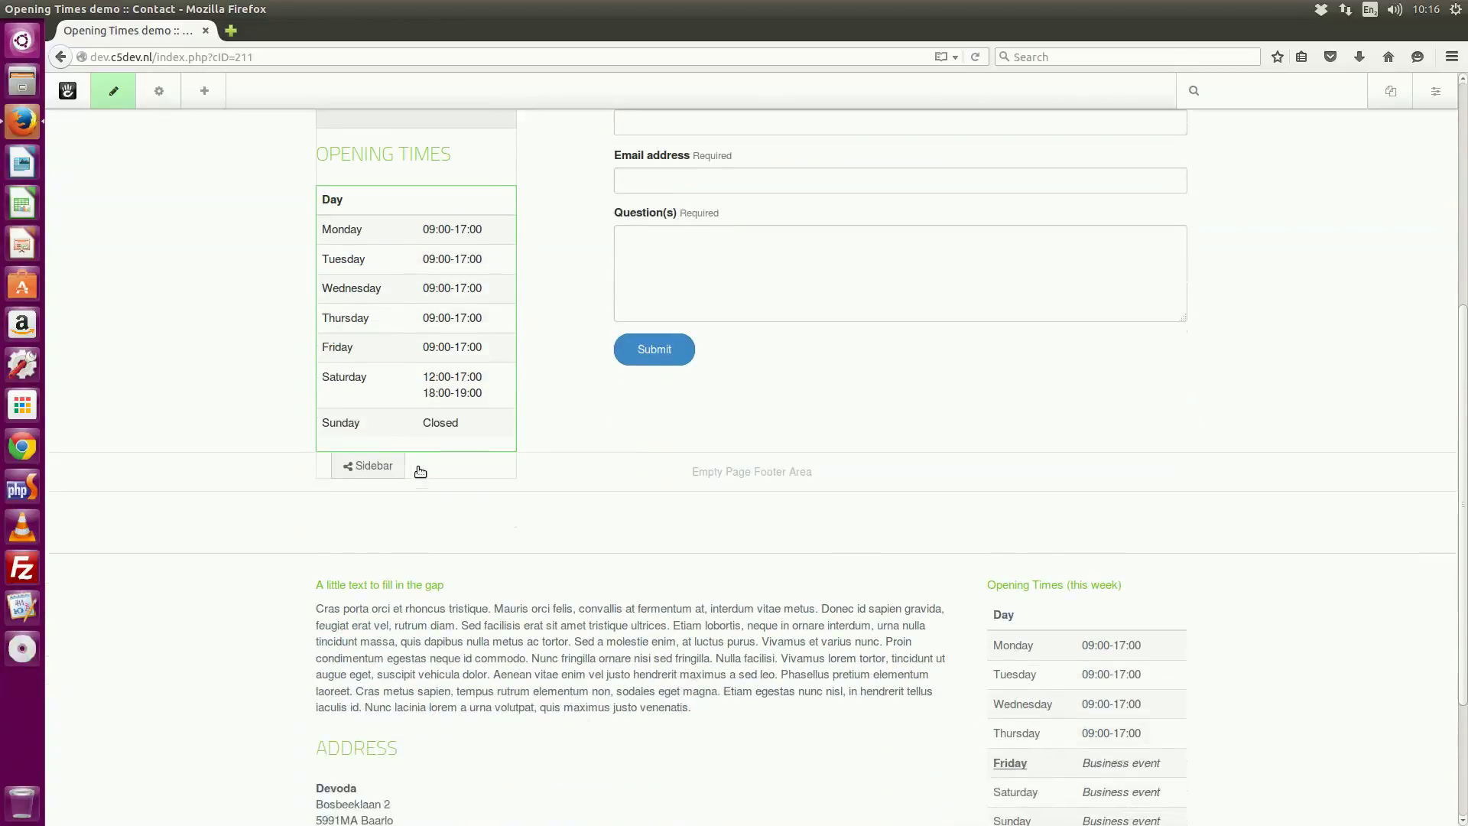
{"action": "scroll", "coordinate": [467, 381], "scroll_direction": "up", "scroll_amount": 1}
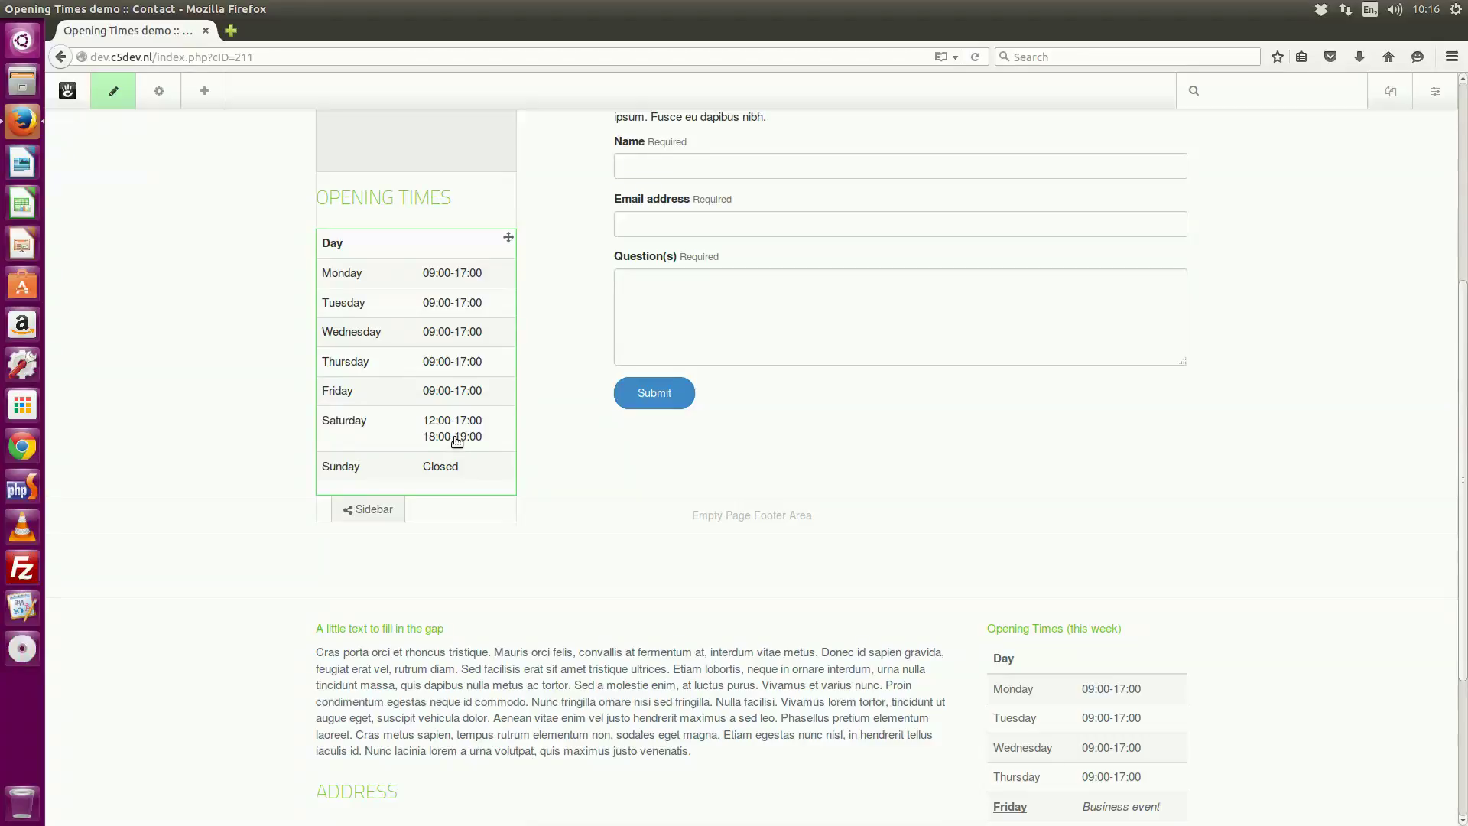
{"action": "scroll", "coordinate": [465, 442], "scroll_direction": "up", "scroll_amount": 1}
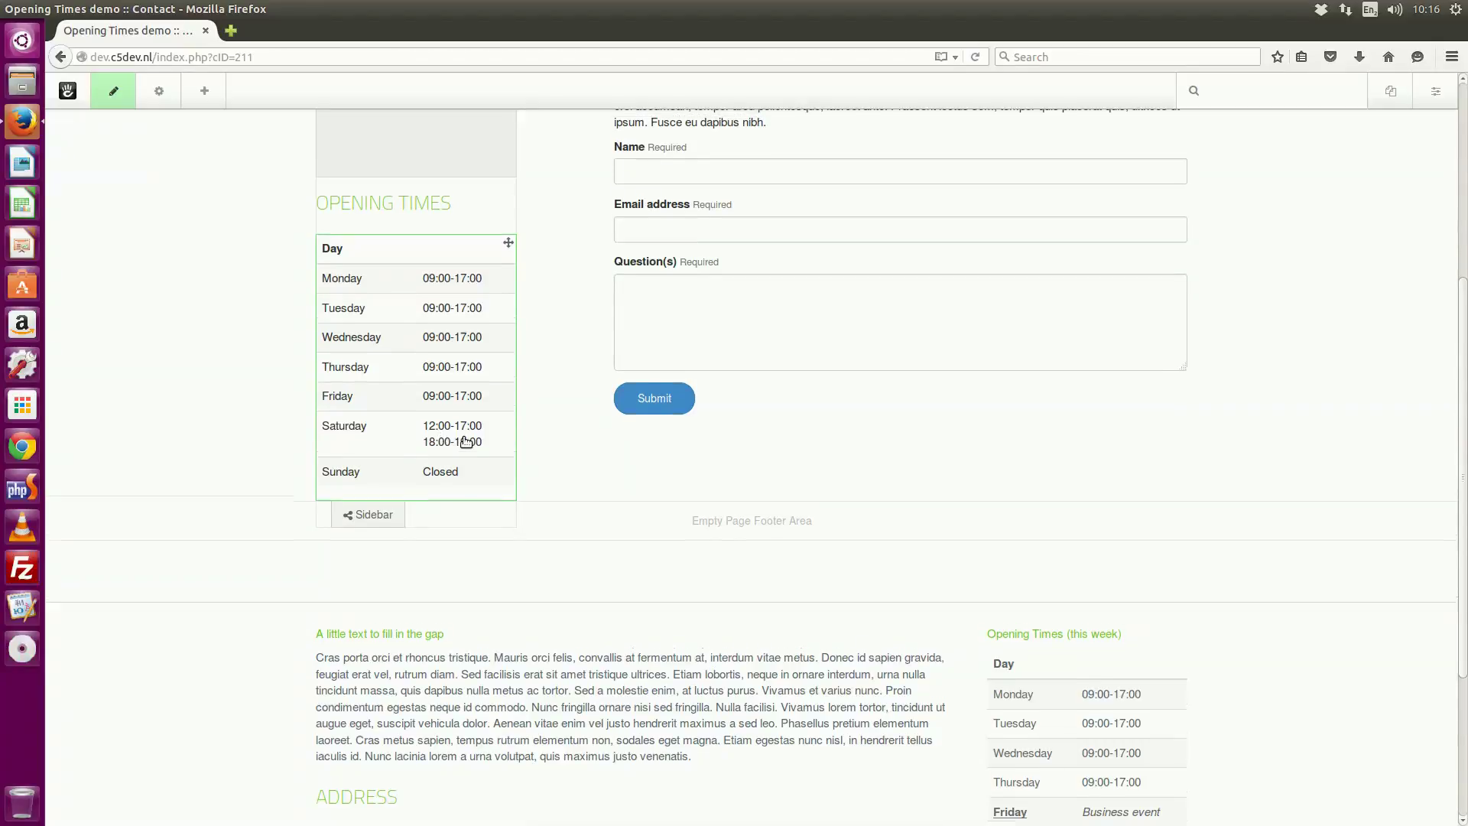
{"action": "scroll", "coordinate": [465, 441], "scroll_direction": "up", "scroll_amount": 2}
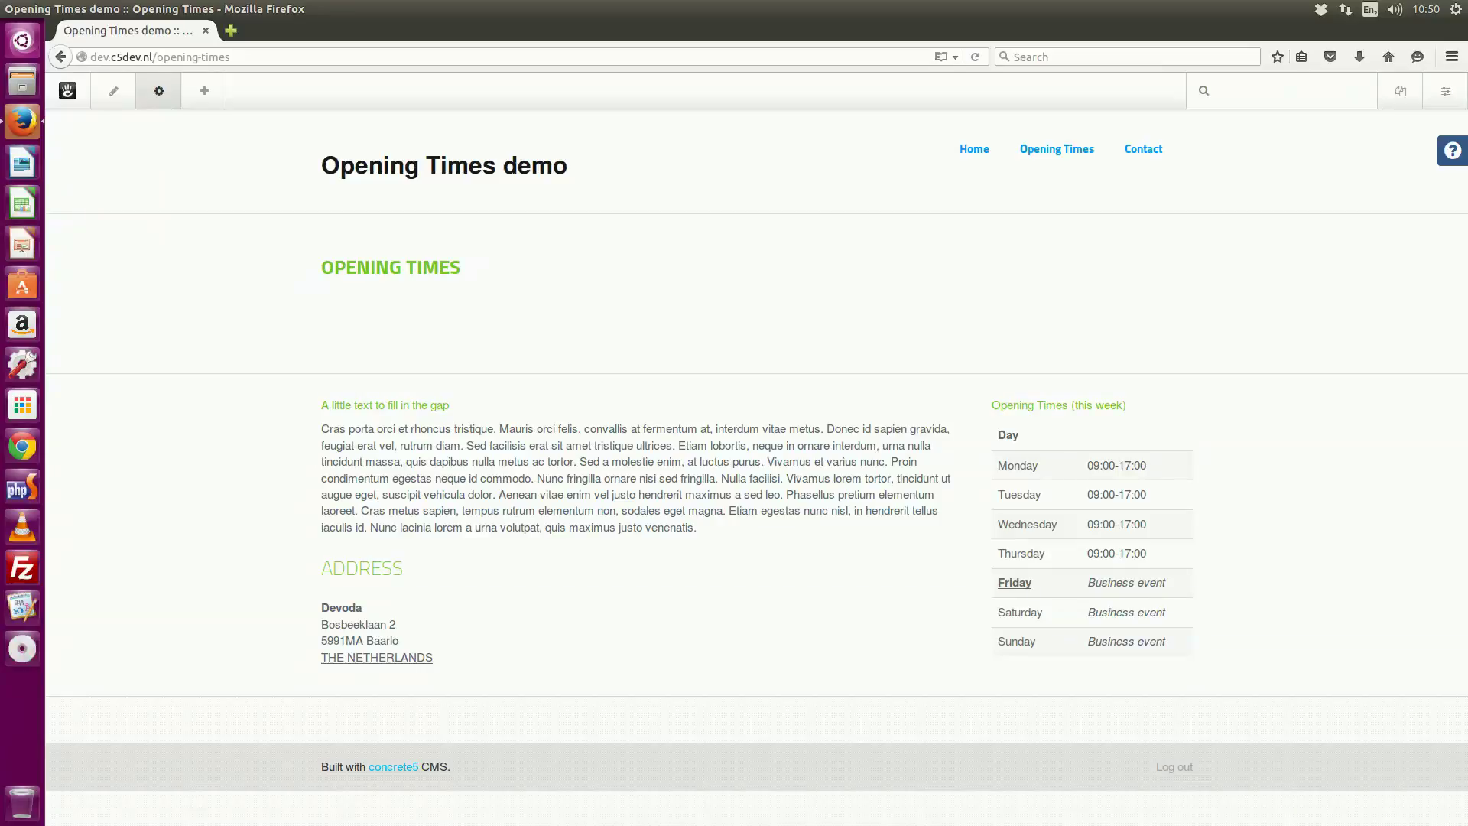
- Add a Weekly Opening Times block with its default settings to the empty Col 1 area of the Opening Times page
{"action": "left_click", "coordinate": [204, 90]}
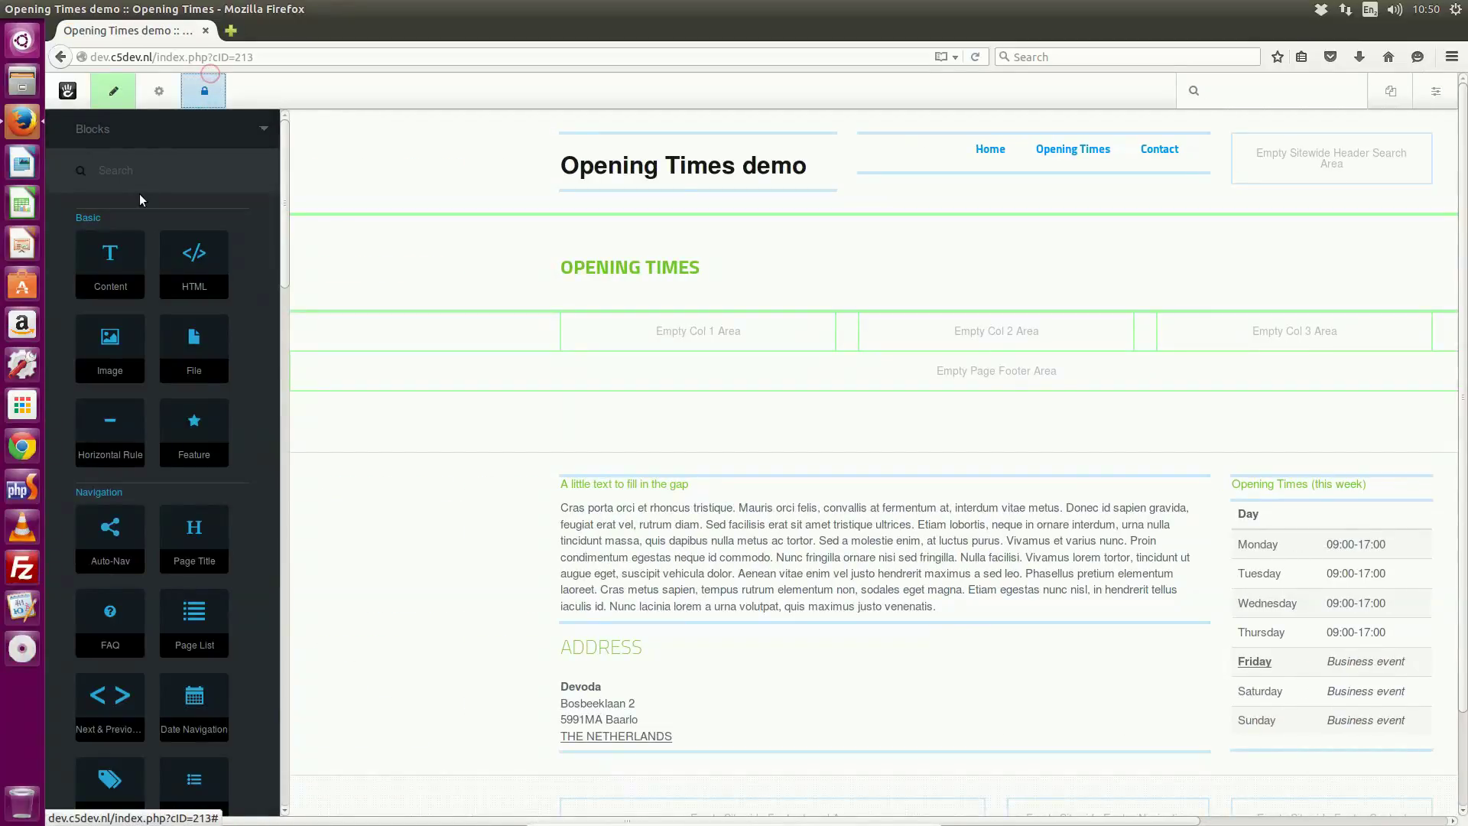
{"action": "left_click", "coordinate": [149, 172]}
{"action": "type", "text": "openin"}
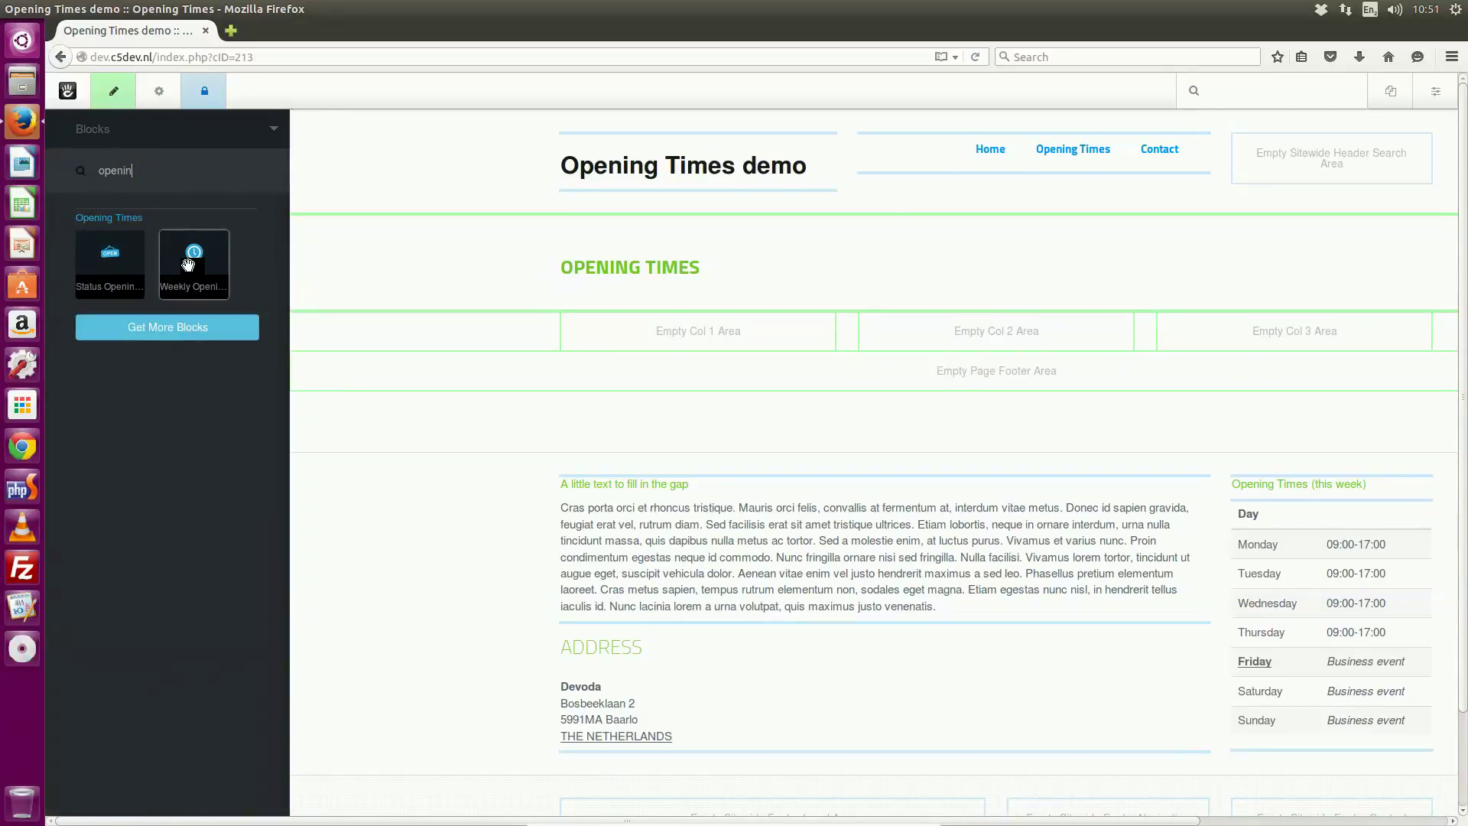
{"action": "left_click_drag", "start_coordinate": [191, 266], "coordinate": [498, 331]}
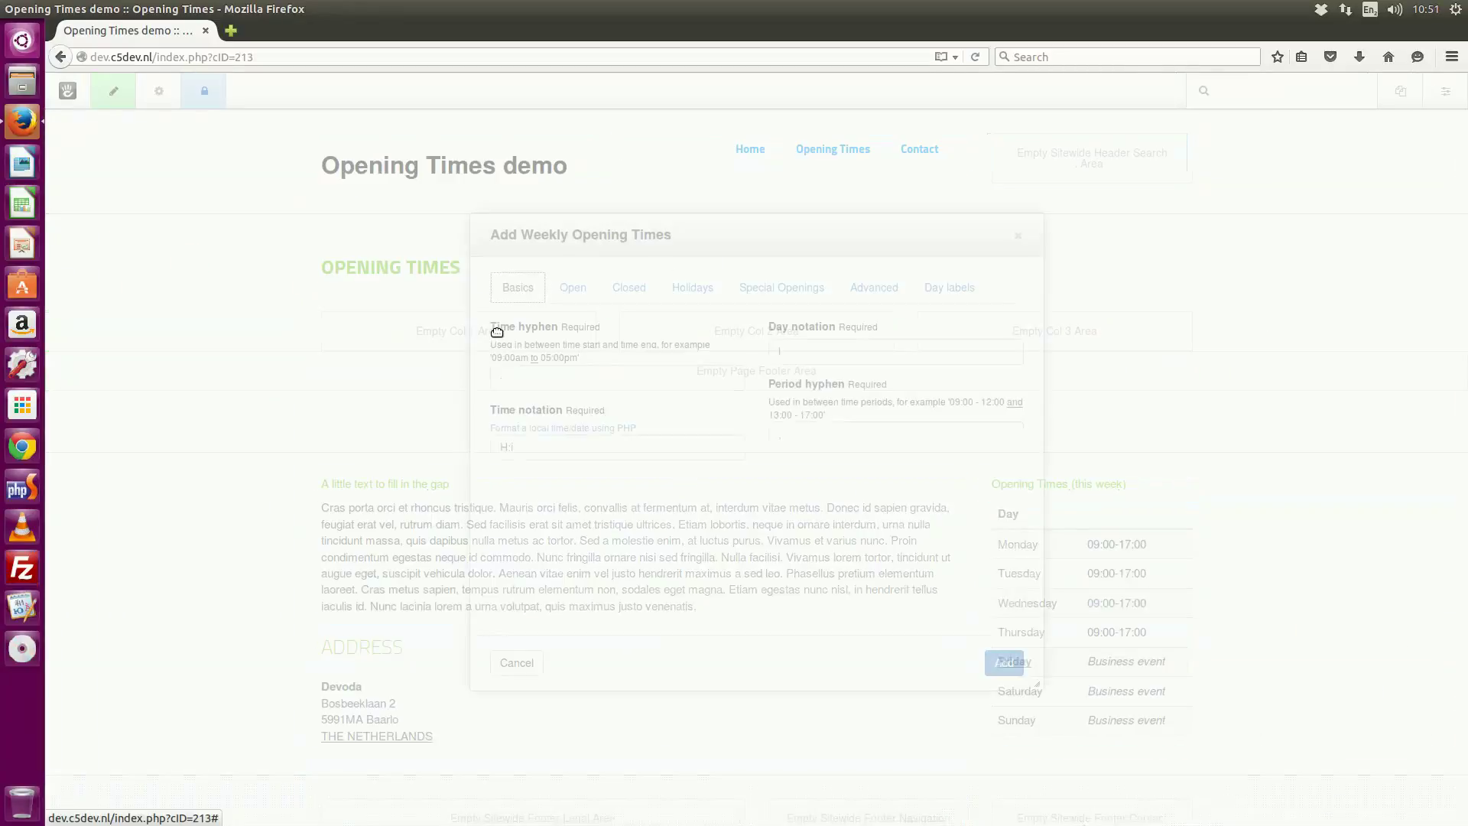
{"action": "left_click", "coordinate": [1005, 664]}
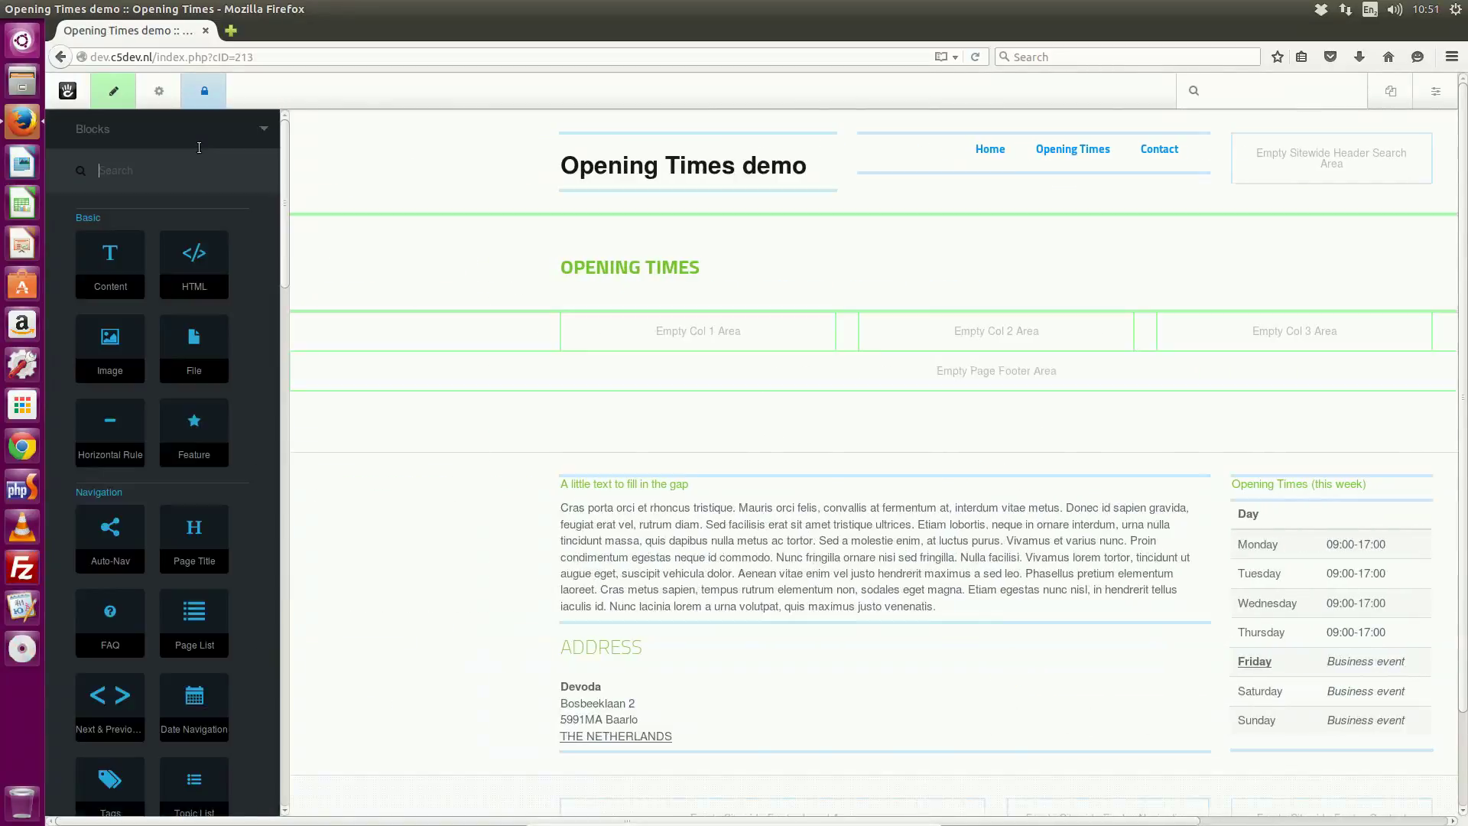
- Add default Weekly Opening Times blocks to the Col 2 and Col 3 areas and stop adding blocks
{"action": "left_click_drag", "start_coordinate": [223, 293], "coordinate": [712, 345]}
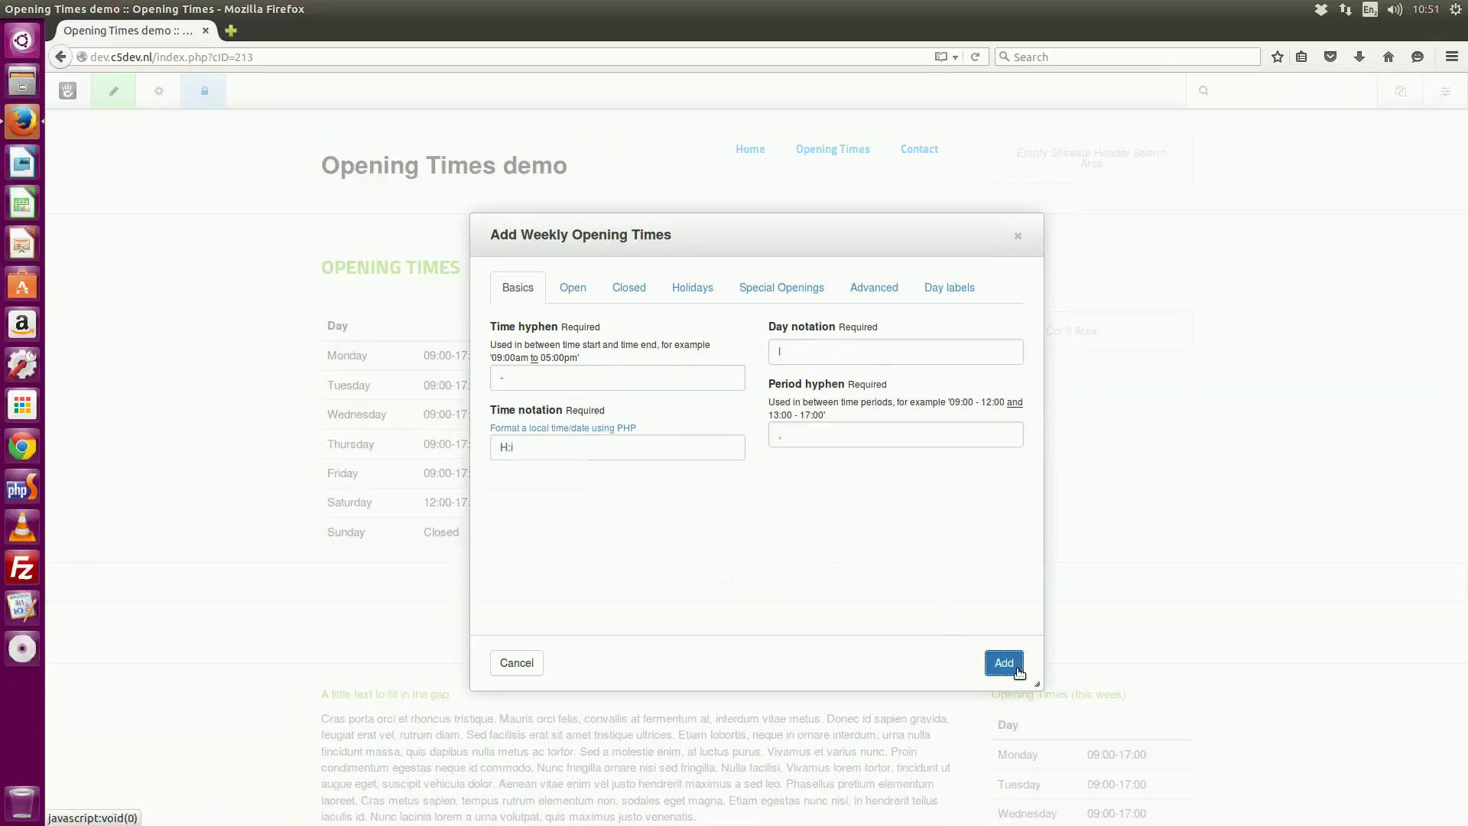
{"action": "left_click", "coordinate": [1004, 662]}
{"action": "type", "text": "en"}
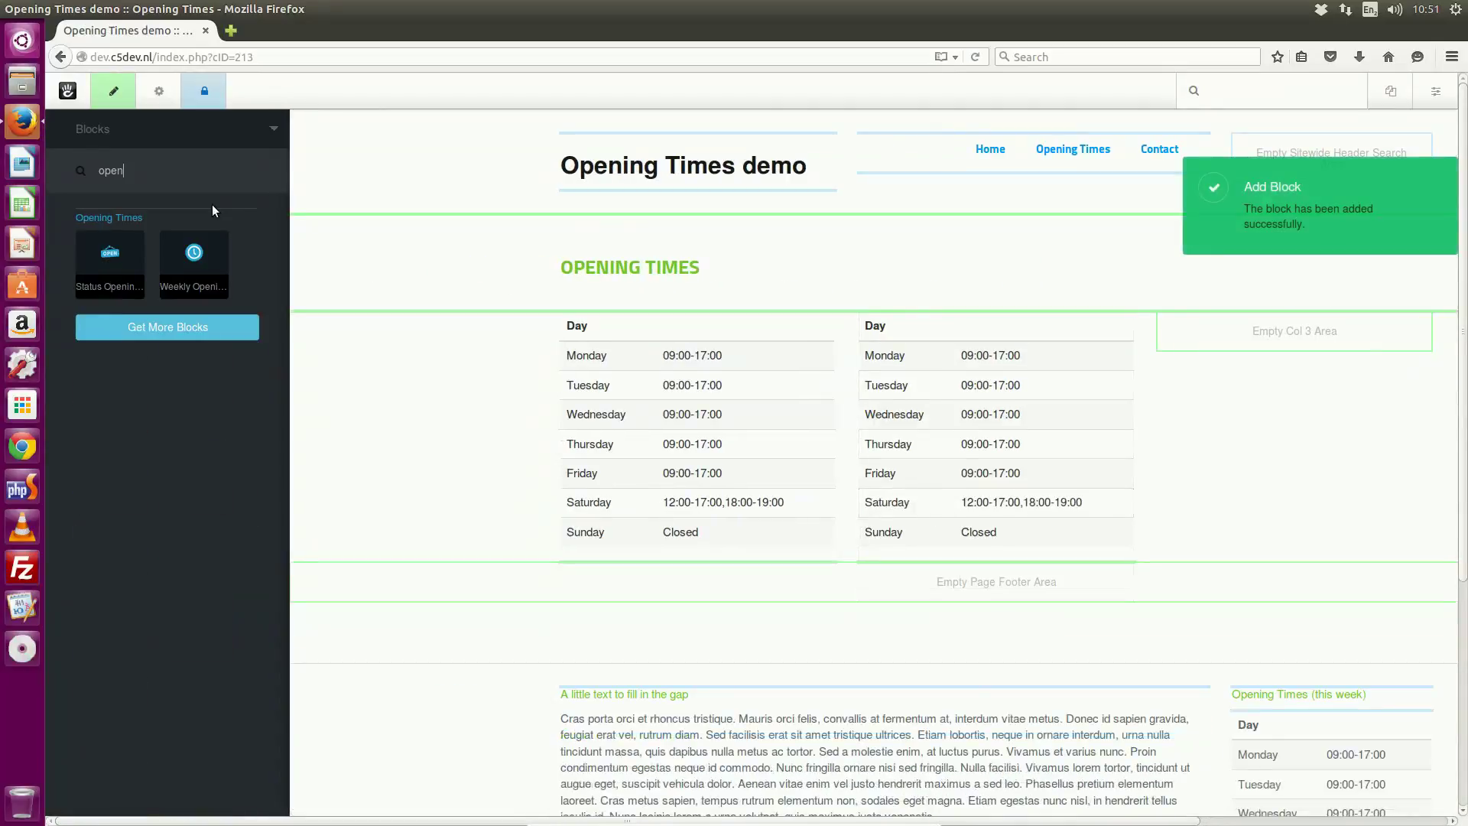
{"action": "left_click_drag", "start_coordinate": [191, 246], "coordinate": [975, 334]}
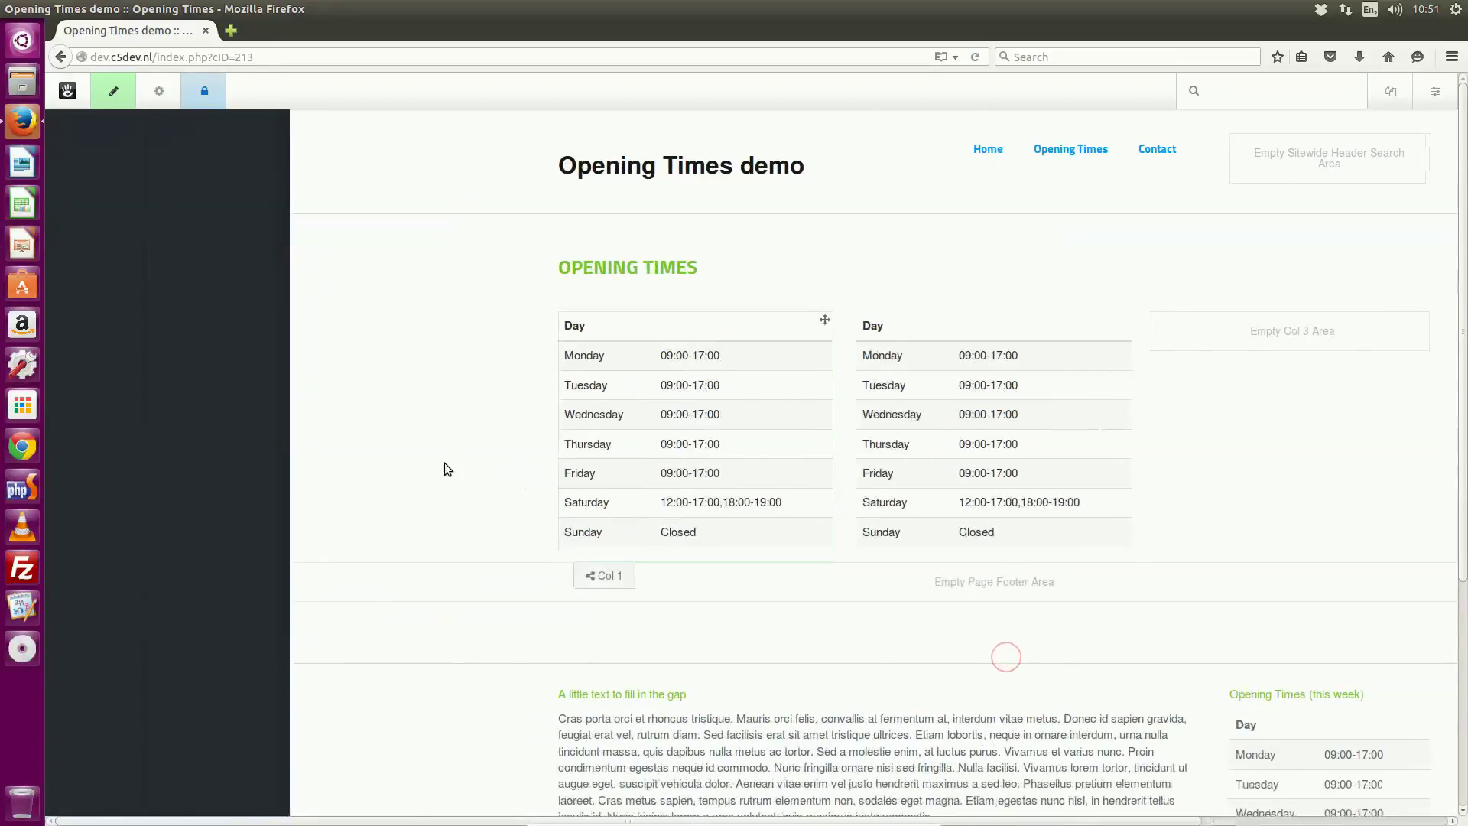
{"action": "left_click", "coordinate": [205, 91]}
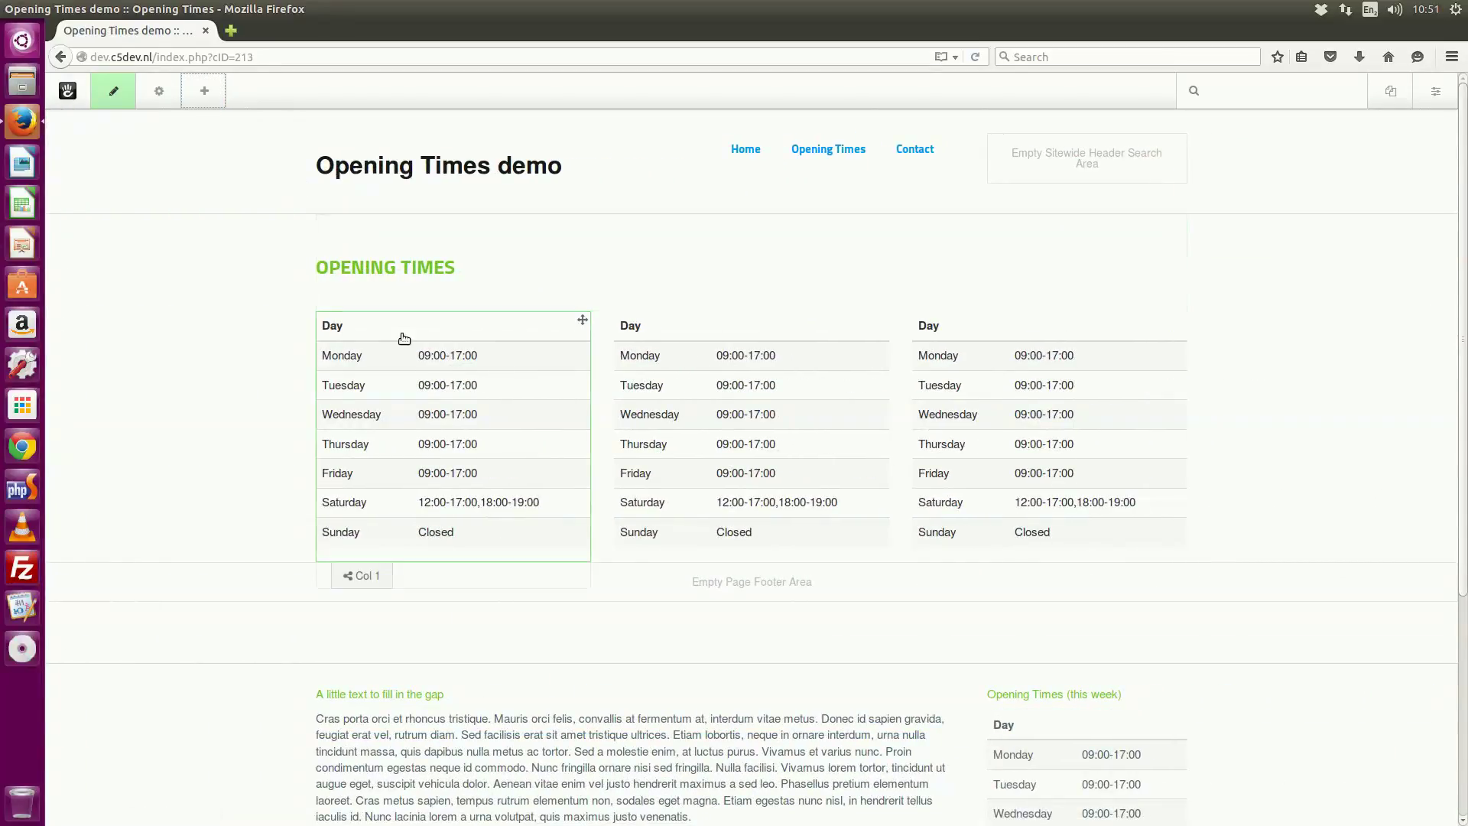
- Set the Col 1 Weekly Opening Times block's Week Offset to 1 and Use current to Yes, and save it
{"action": "left_click", "coordinate": [459, 437]}
{"action": "left_click", "coordinate": [483, 451]}
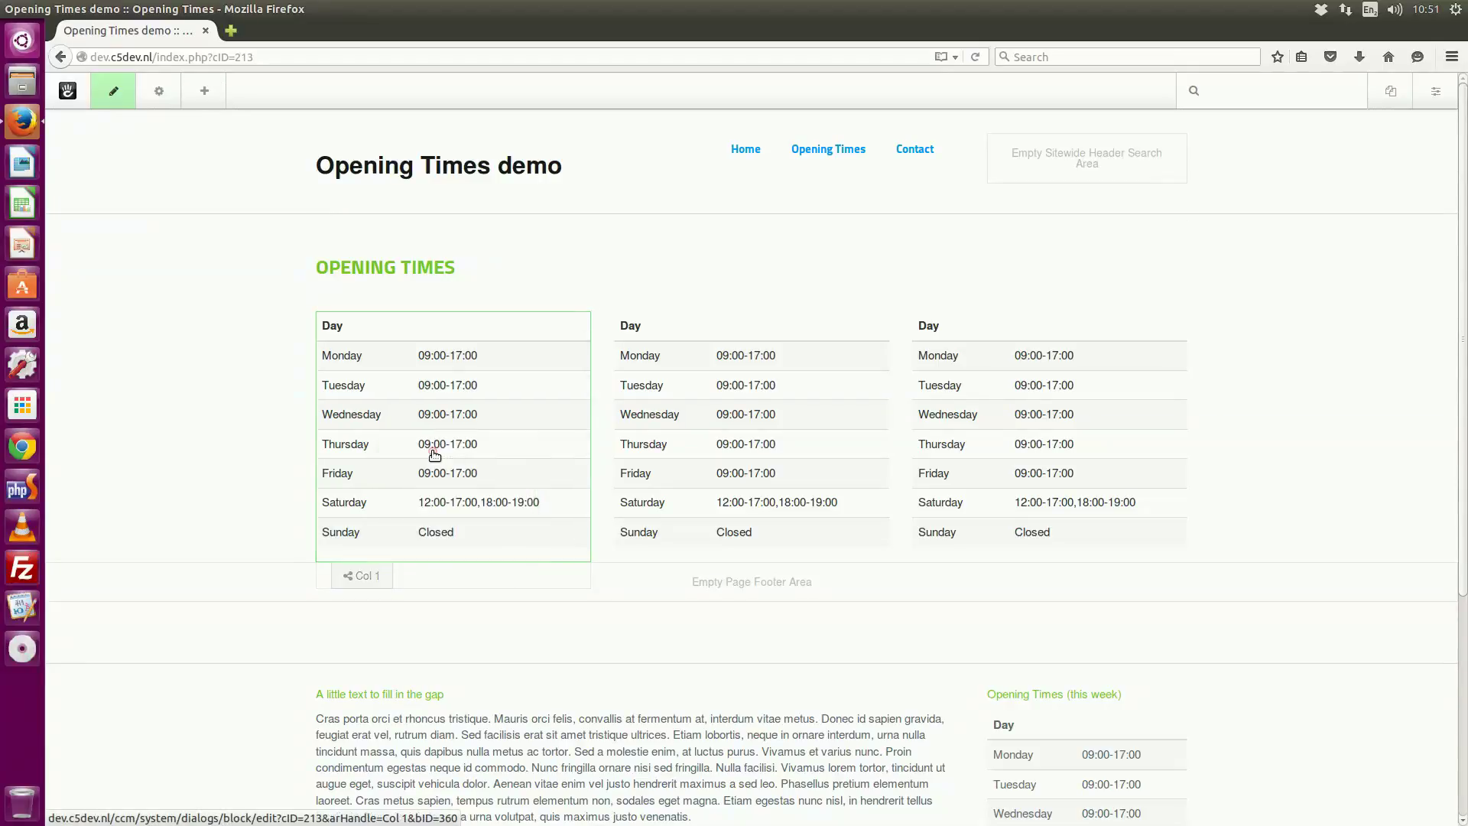
{"action": "left_click", "coordinate": [872, 291]}
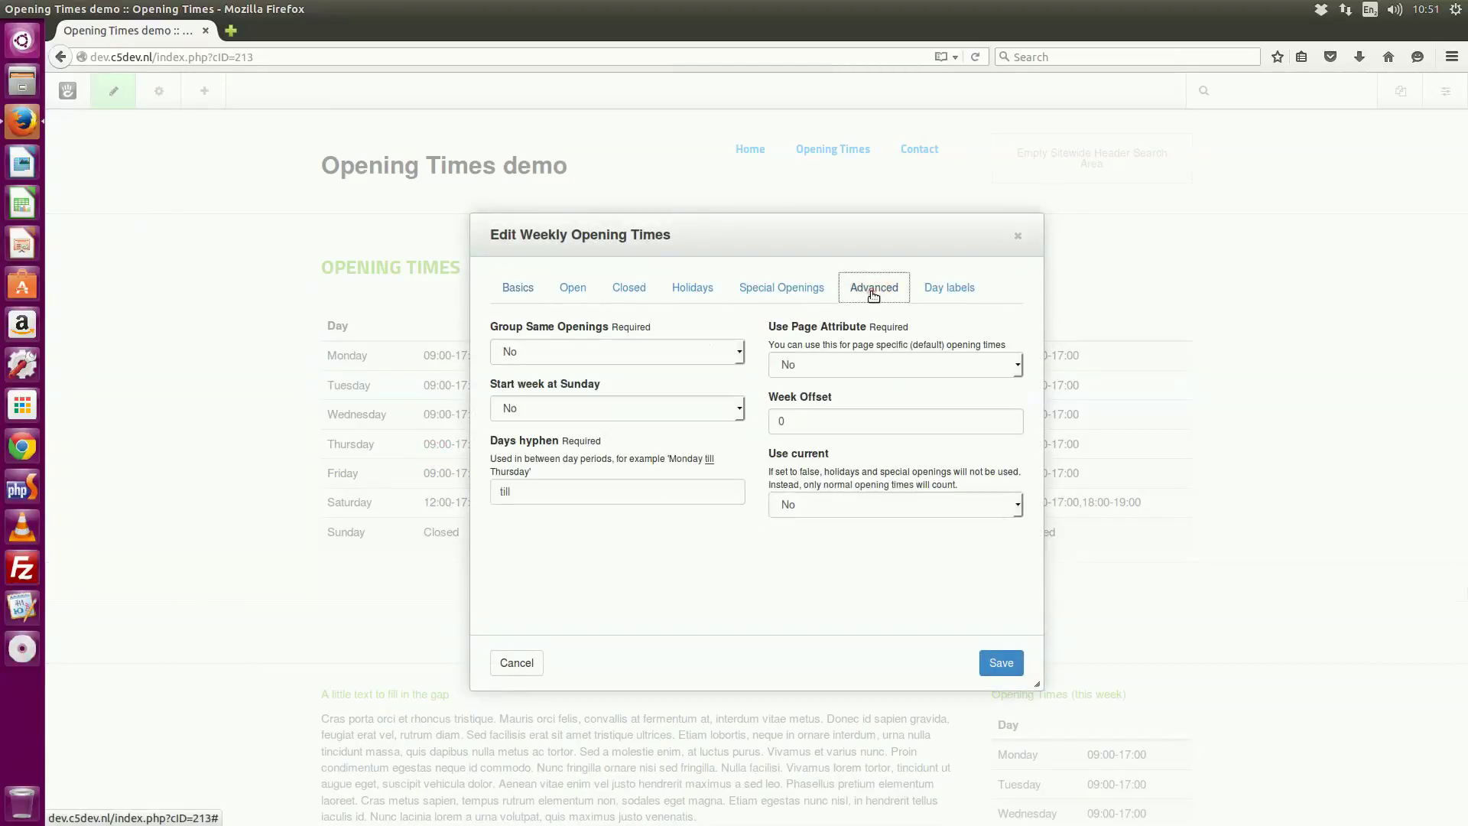
{"action": "double_click", "coordinate": [808, 421]}
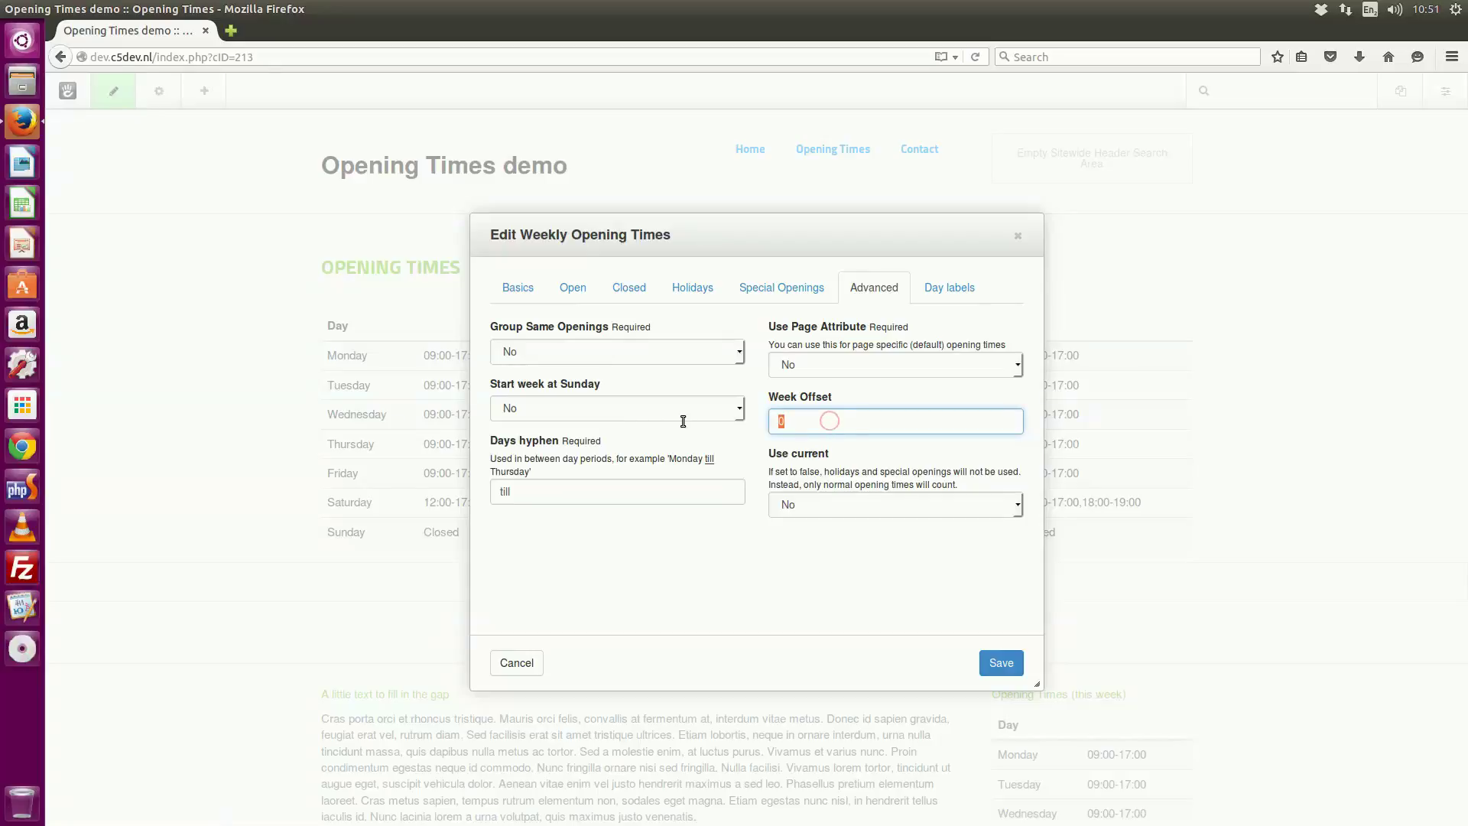
{"action": "type", "text": "1"}
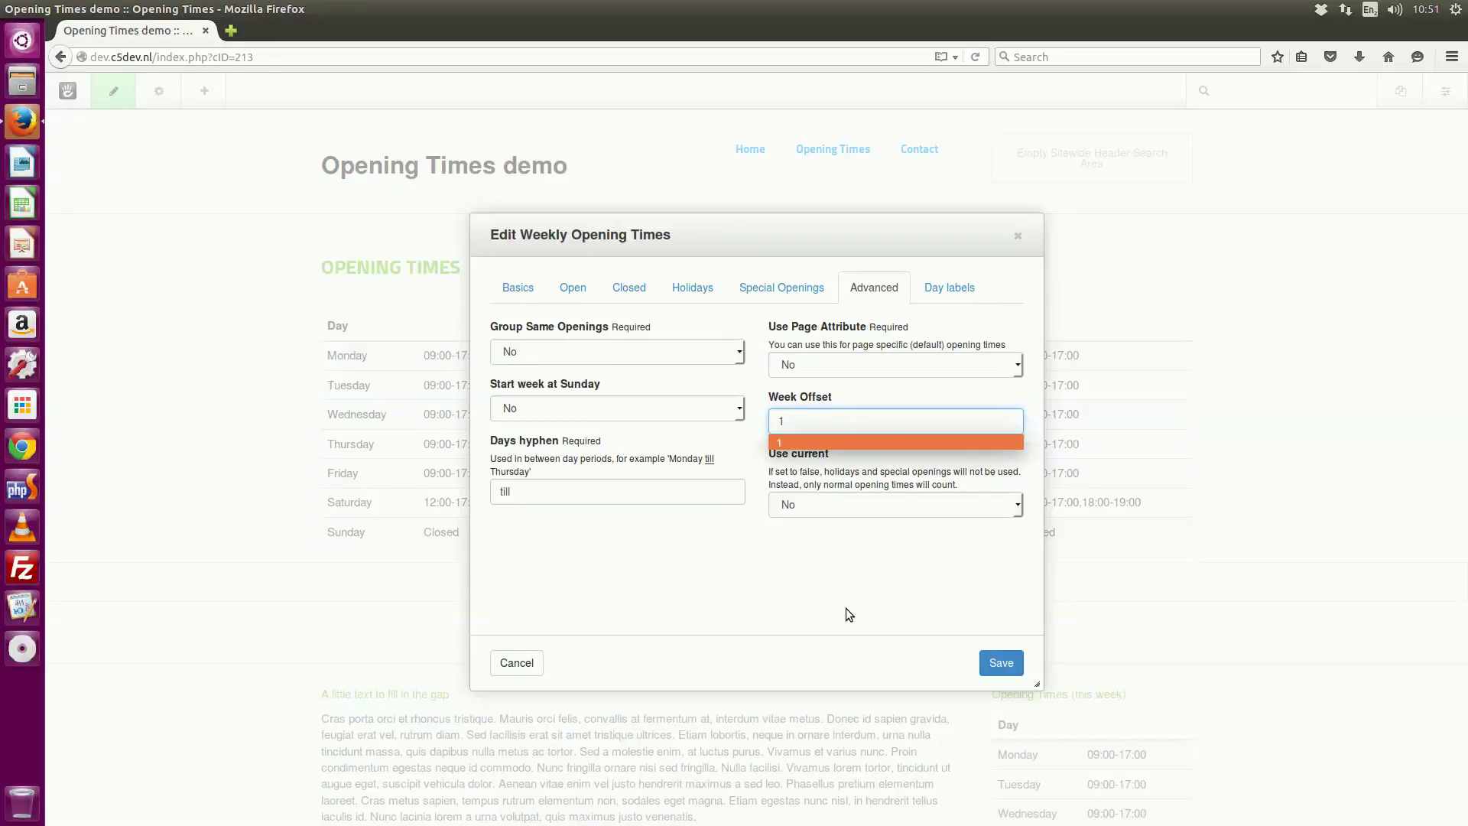
{"action": "left_click", "coordinate": [806, 504]}
{"action": "left_click", "coordinate": [792, 549]}
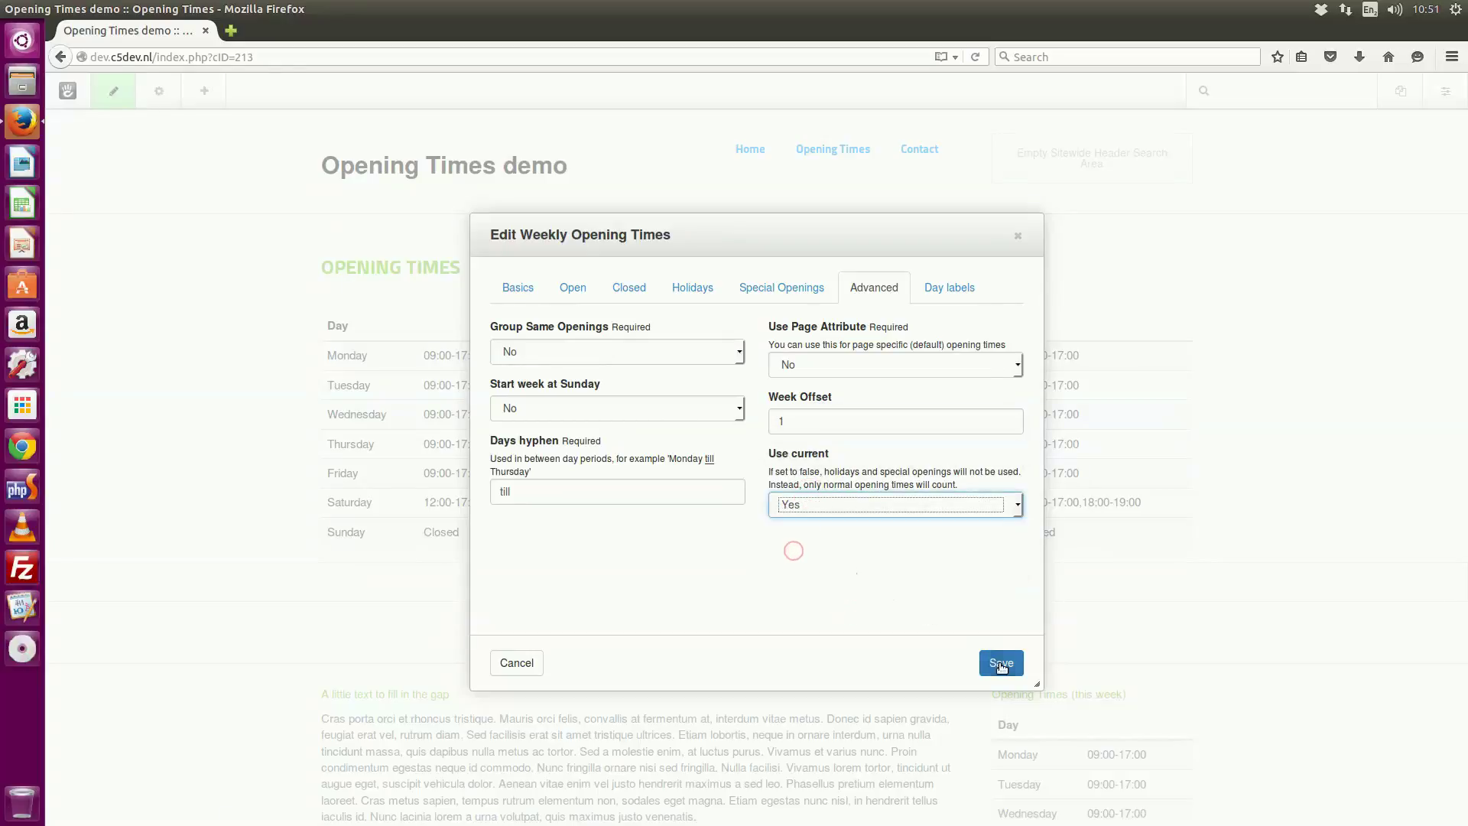
{"action": "left_click", "coordinate": [1000, 662]}
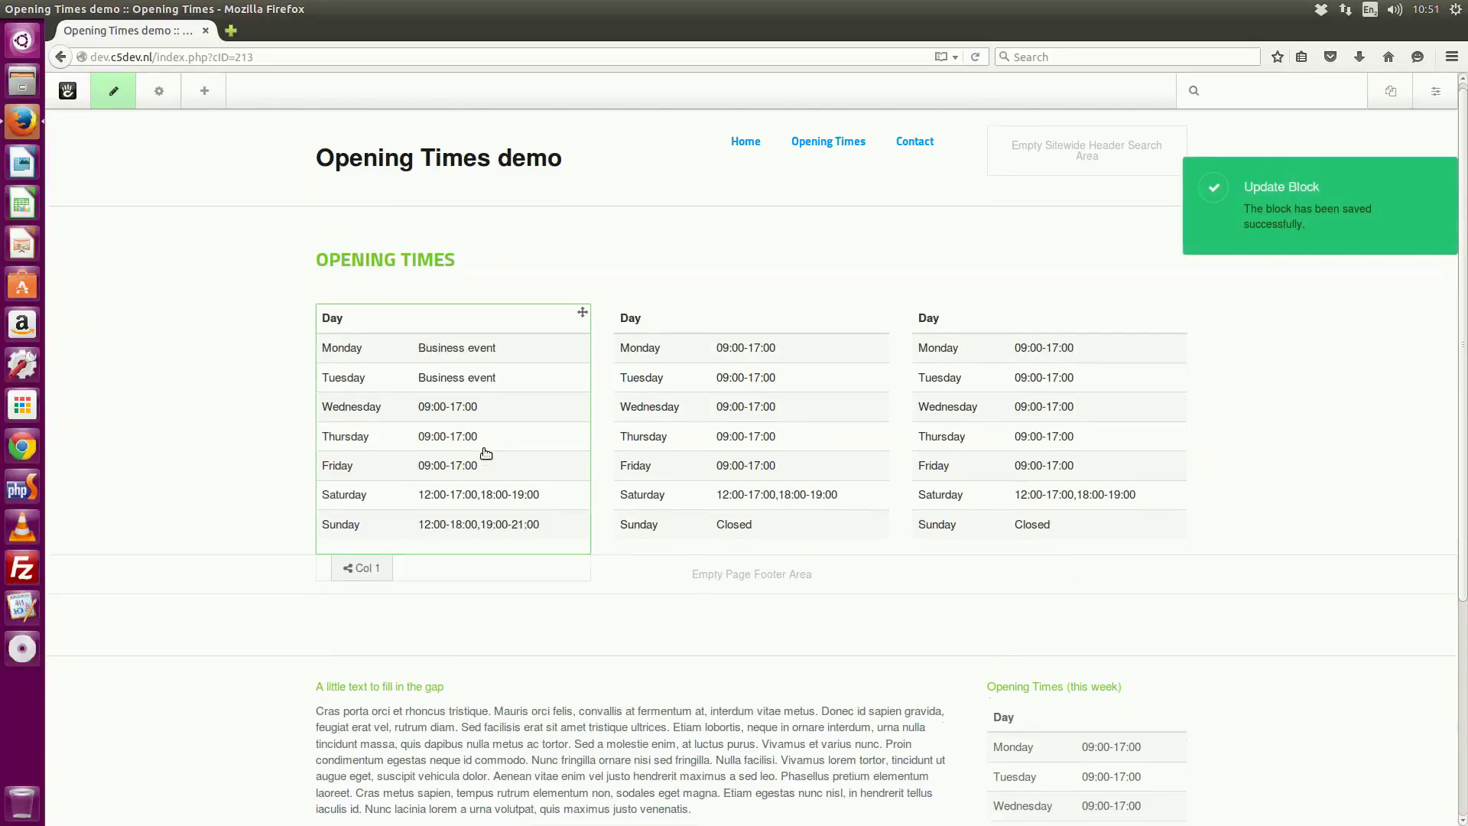
- Set the Col 2 Weekly Opening Times block's Week Offset to 2 and Use current to Yes, and save it
{"action": "scroll", "coordinate": [486, 458], "scroll_direction": "down", "scroll_amount": 1}
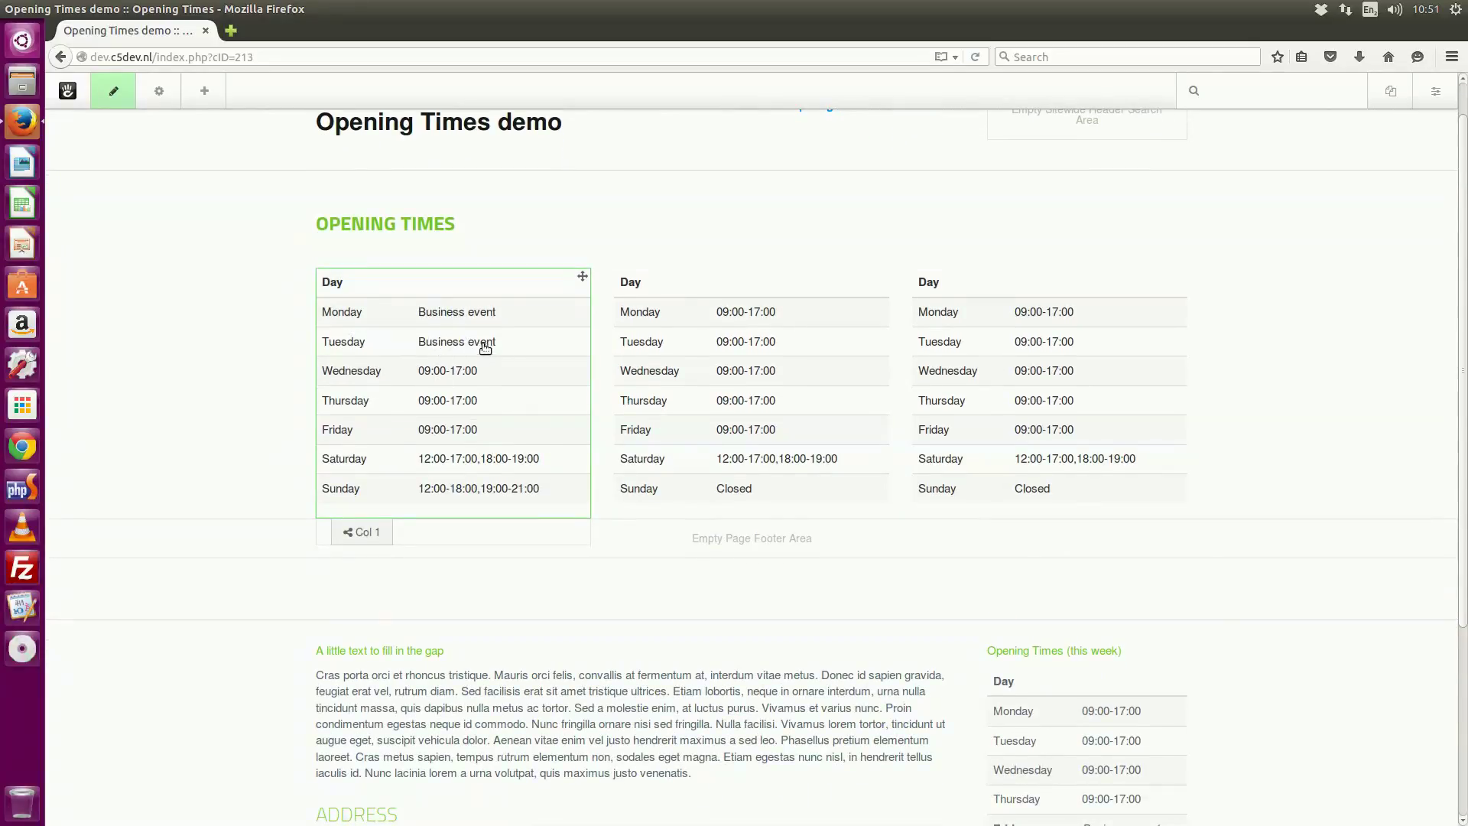
{"action": "scroll", "coordinate": [489, 346], "scroll_direction": "down", "scroll_amount": 4}
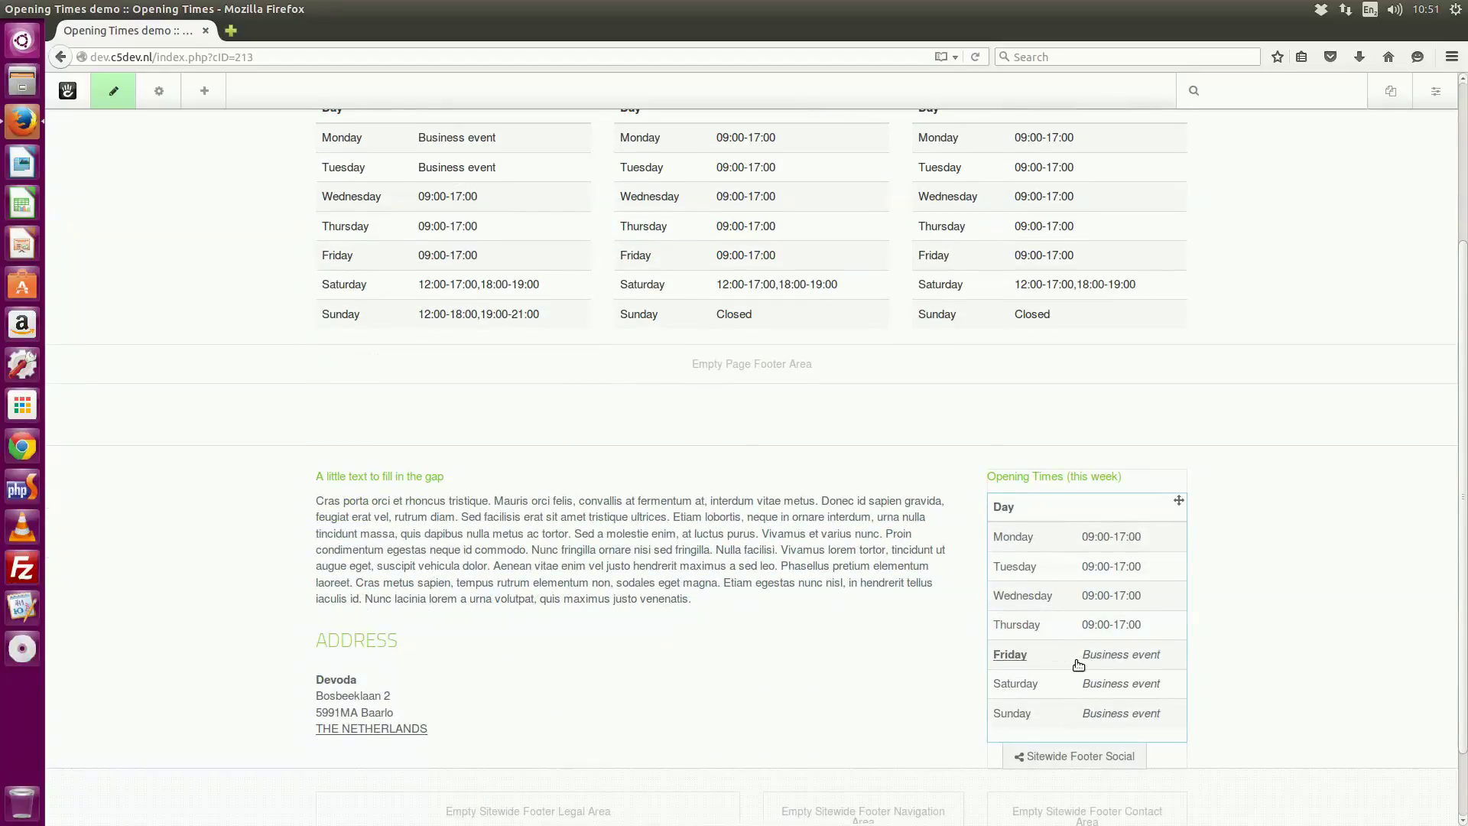
{"action": "scroll", "coordinate": [1078, 664], "scroll_direction": "up", "scroll_amount": 5}
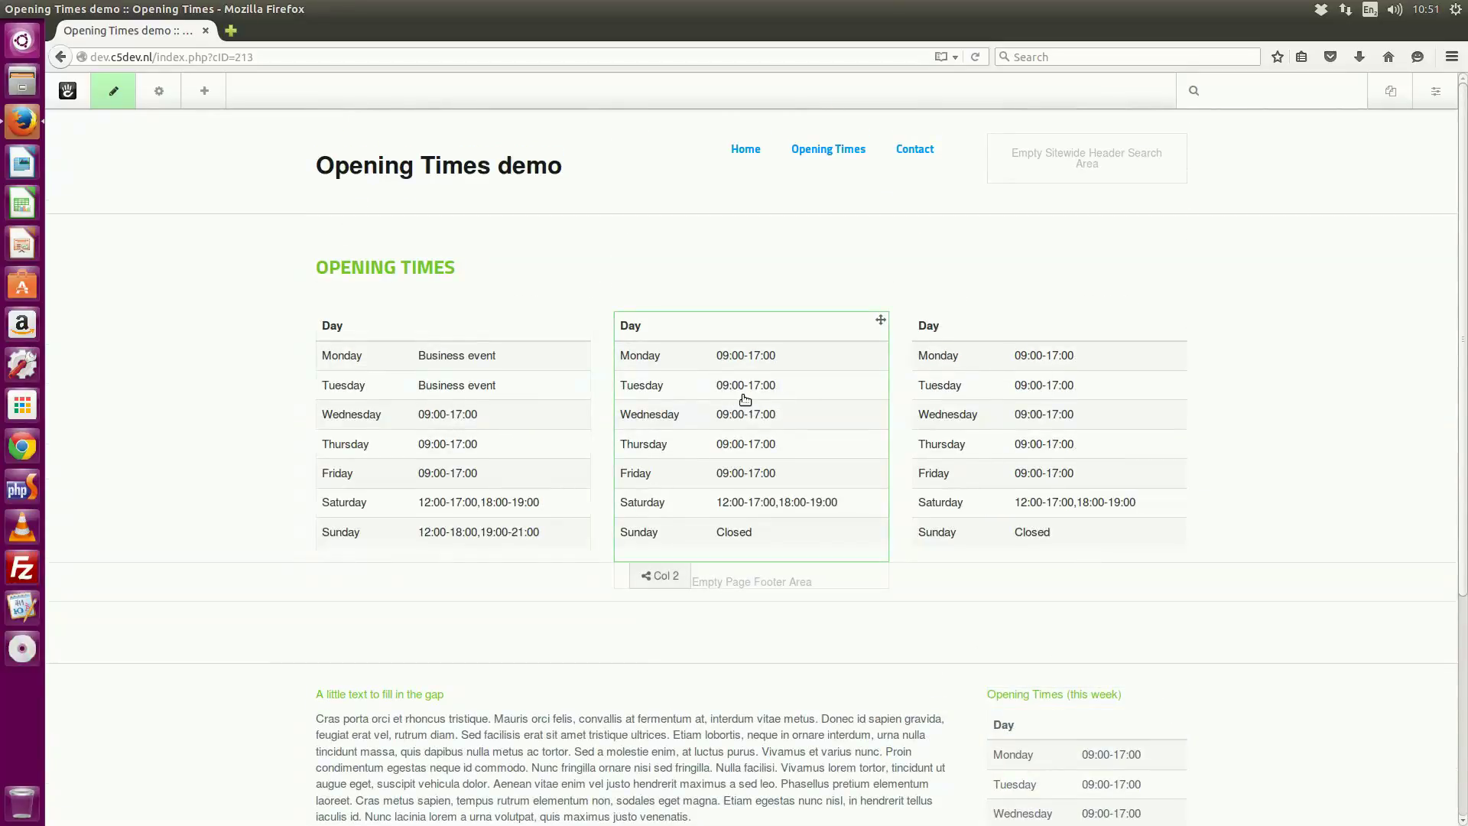
{"action": "left_click", "coordinate": [745, 399]}
{"action": "left_click", "coordinate": [721, 415]}
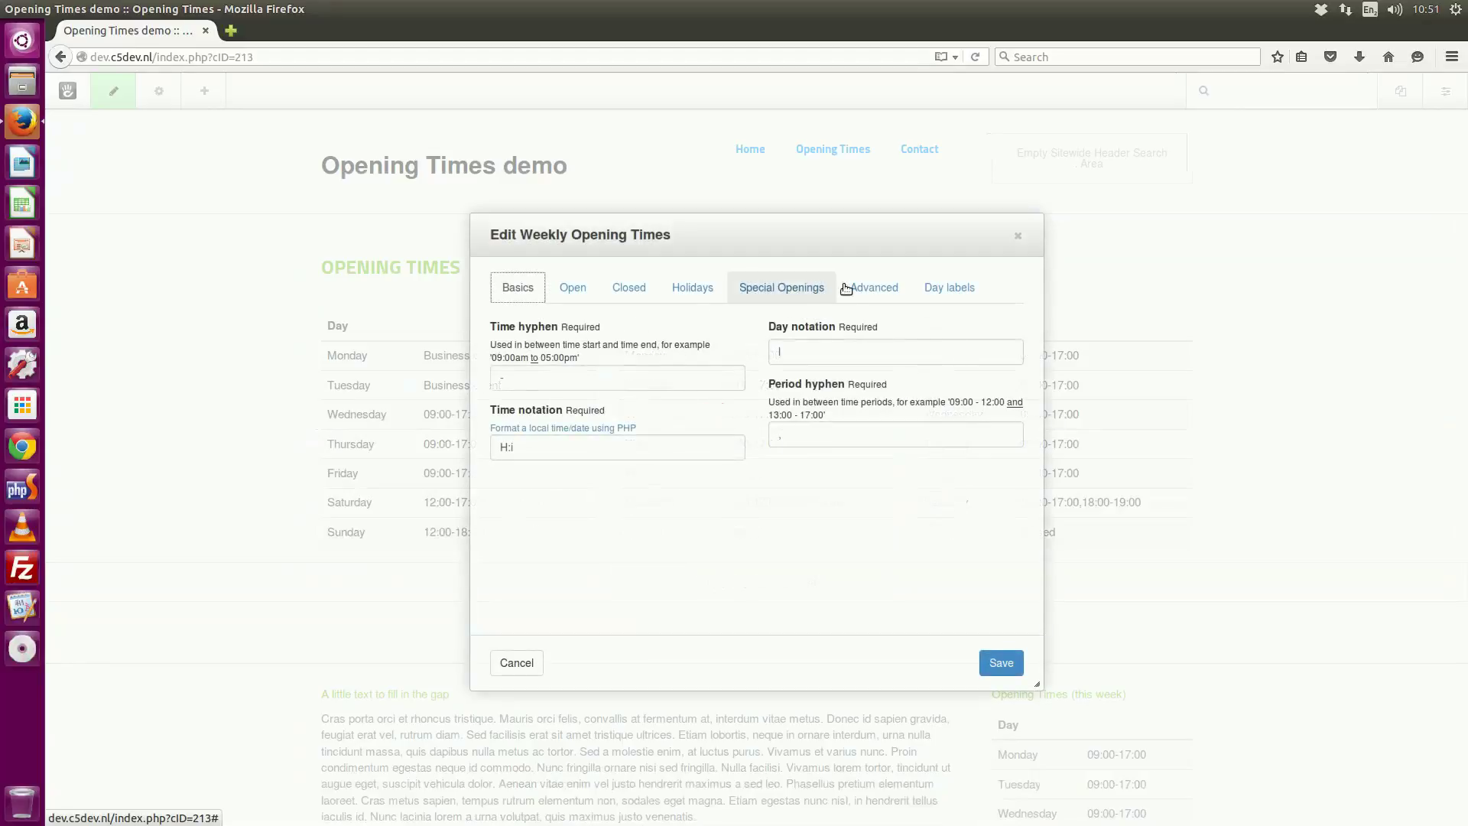
{"action": "left_click", "coordinate": [846, 288]}
{"action": "left_click", "coordinate": [814, 421]}
{"action": "type", "text": "2"}
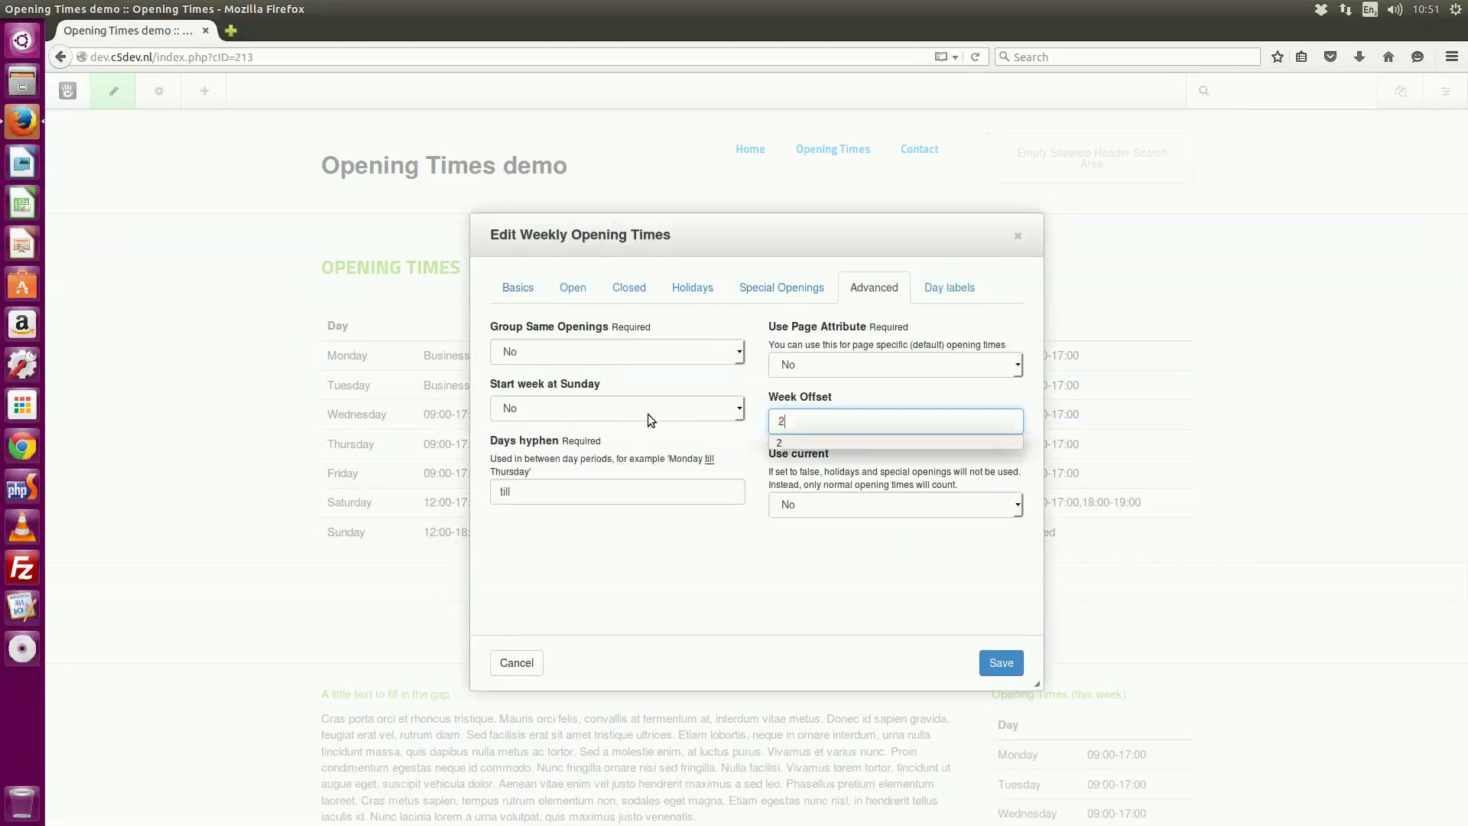
{"action": "left_click", "coordinate": [778, 576]}
{"action": "left_click", "coordinate": [819, 503]}
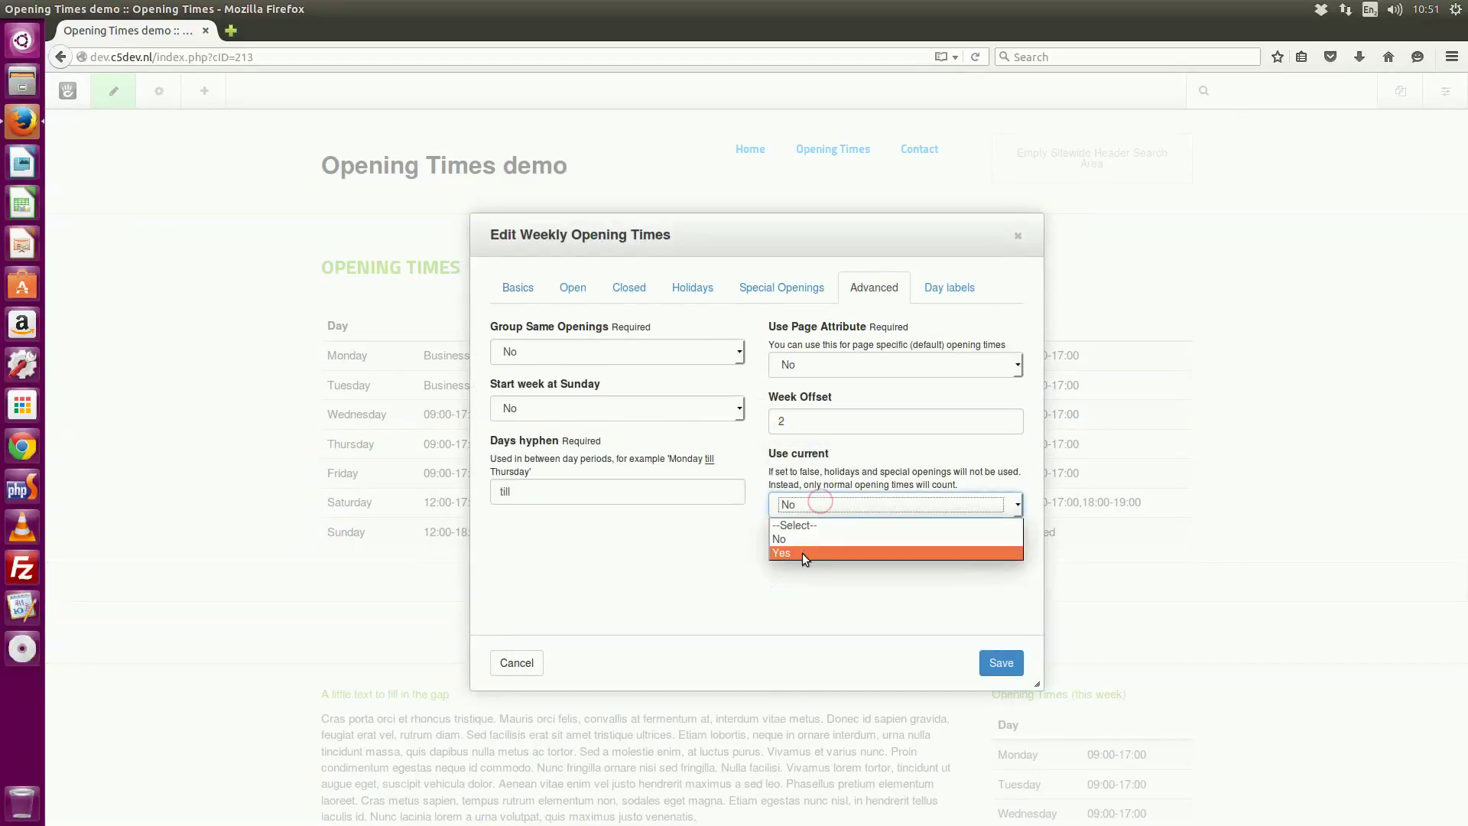
{"action": "left_click", "coordinate": [801, 553]}
{"action": "left_click", "coordinate": [1000, 662]}
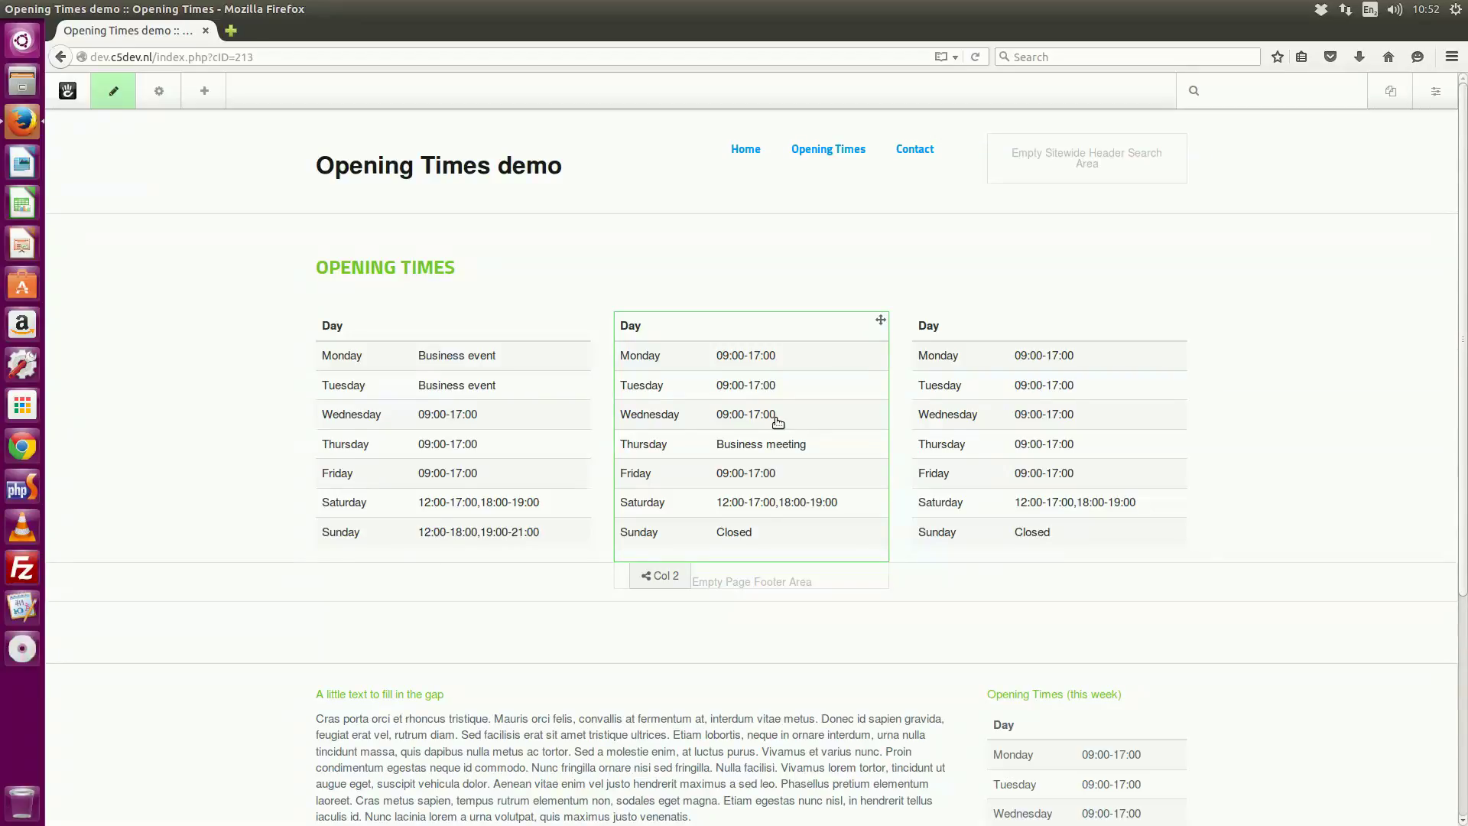
- Set Use Page Attribute to Yes for the Col 3 Weekly Opening Times block, keeping the Opening Times attribute, and save it
{"action": "left_click", "coordinate": [1092, 410]}
{"action": "left_click", "coordinate": [1063, 430]}
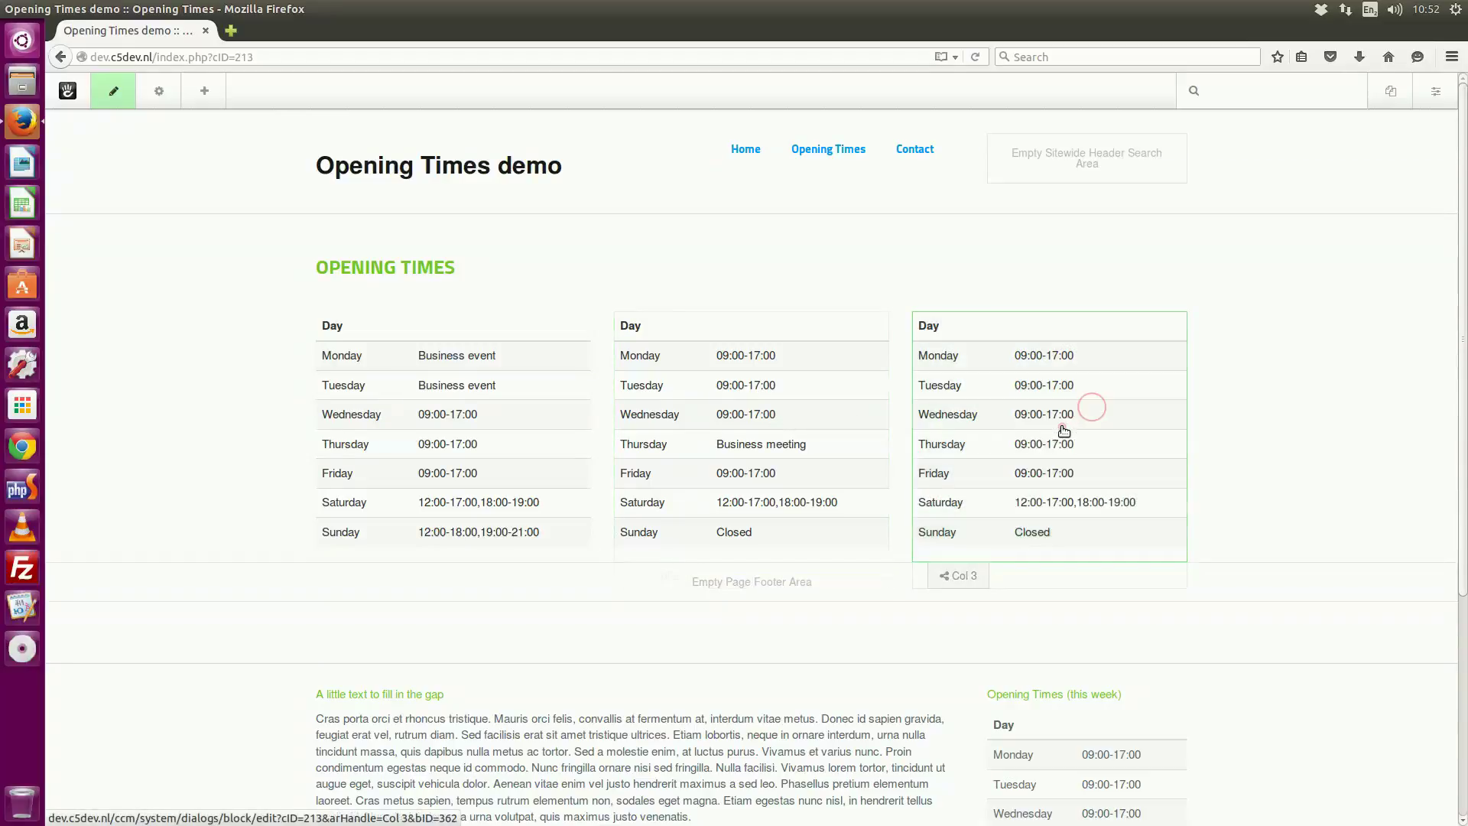
{"action": "left_click", "coordinate": [879, 288]}
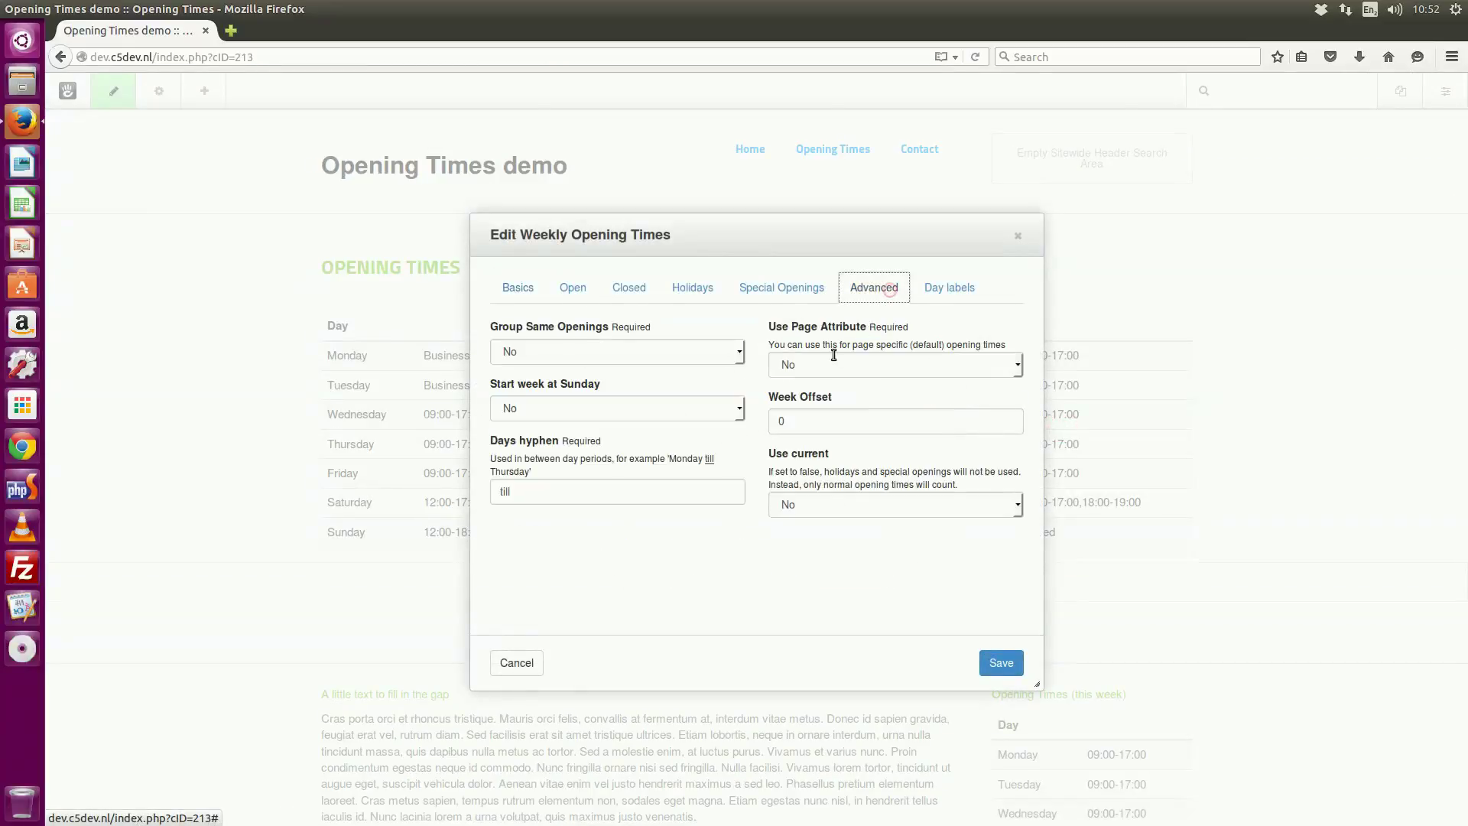
{"action": "left_click_drag", "start_coordinate": [767, 326], "coordinate": [881, 328]}
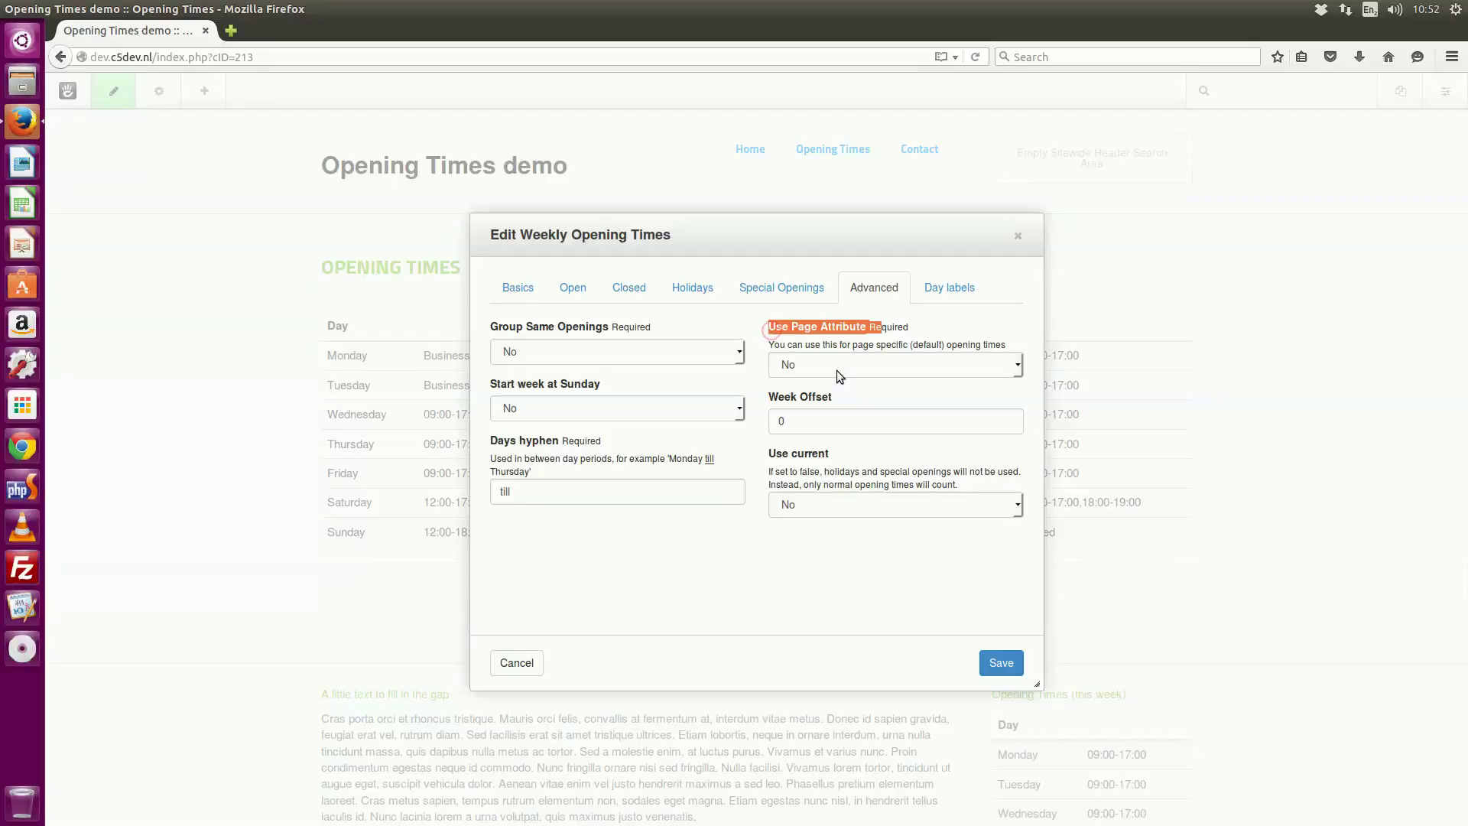
{"action": "left_click", "coordinate": [834, 369]}
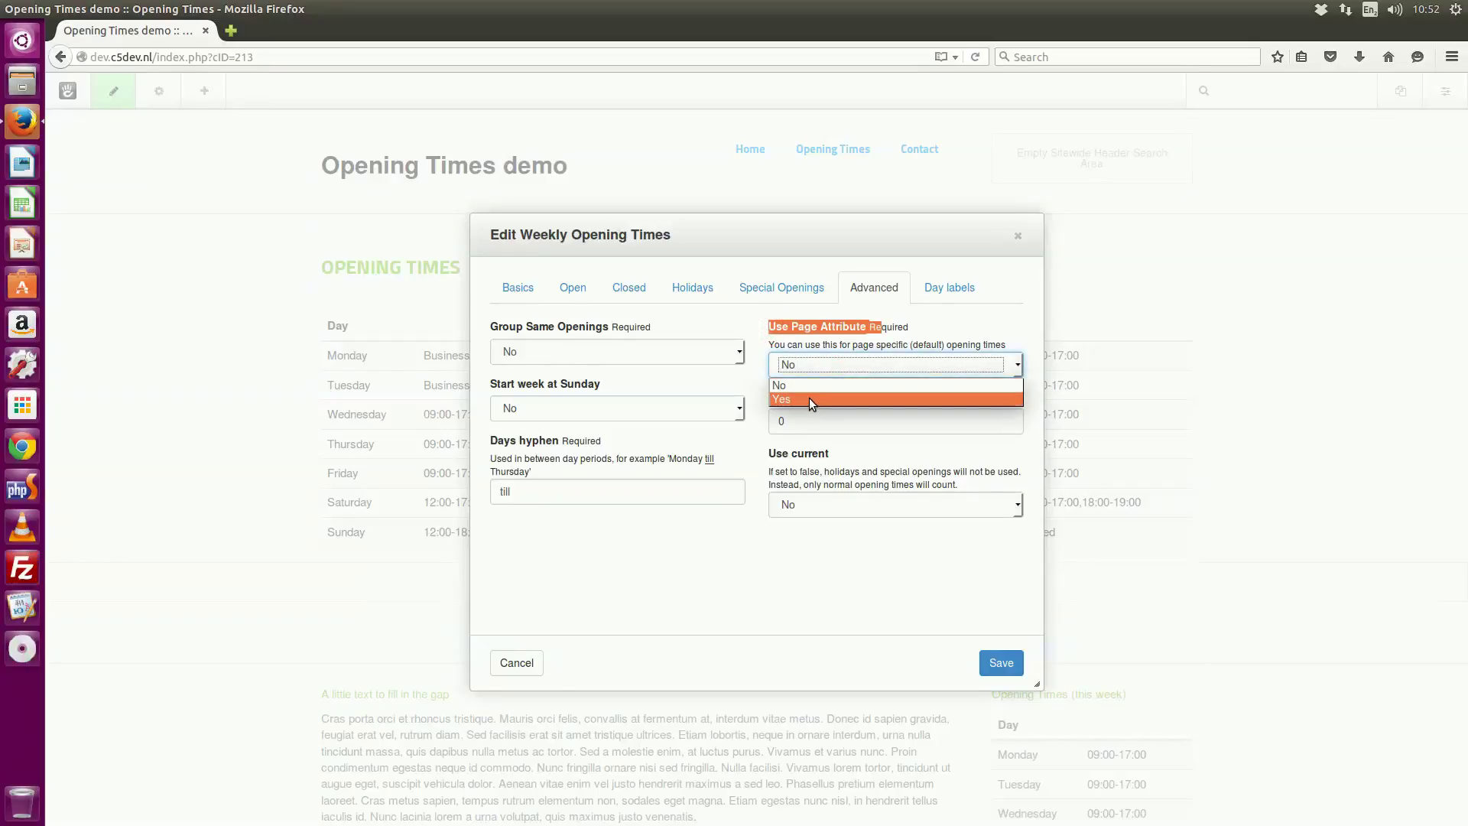
{"action": "left_click", "coordinate": [809, 398]}
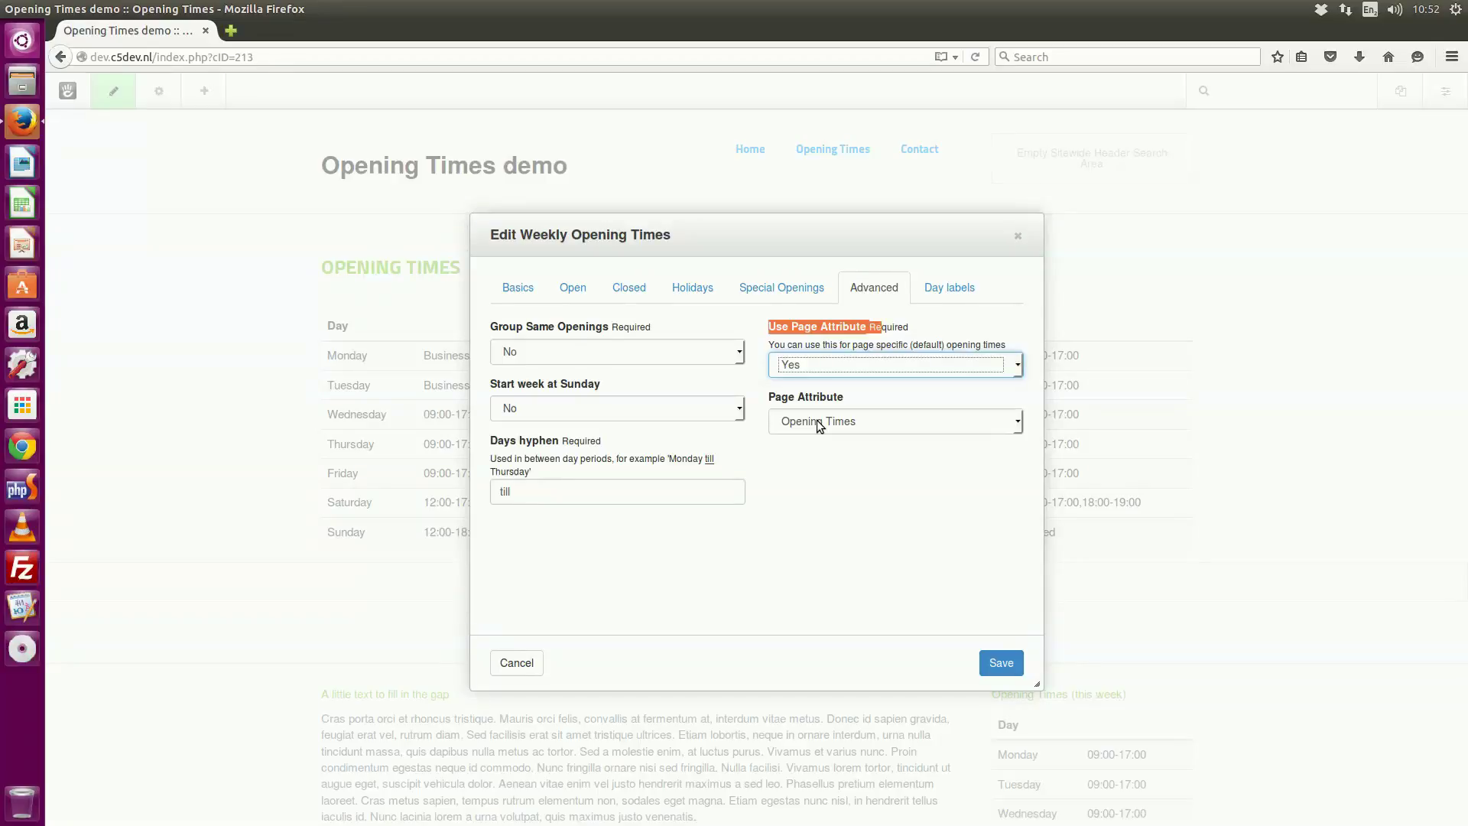
{"action": "left_click", "coordinate": [1001, 662]}
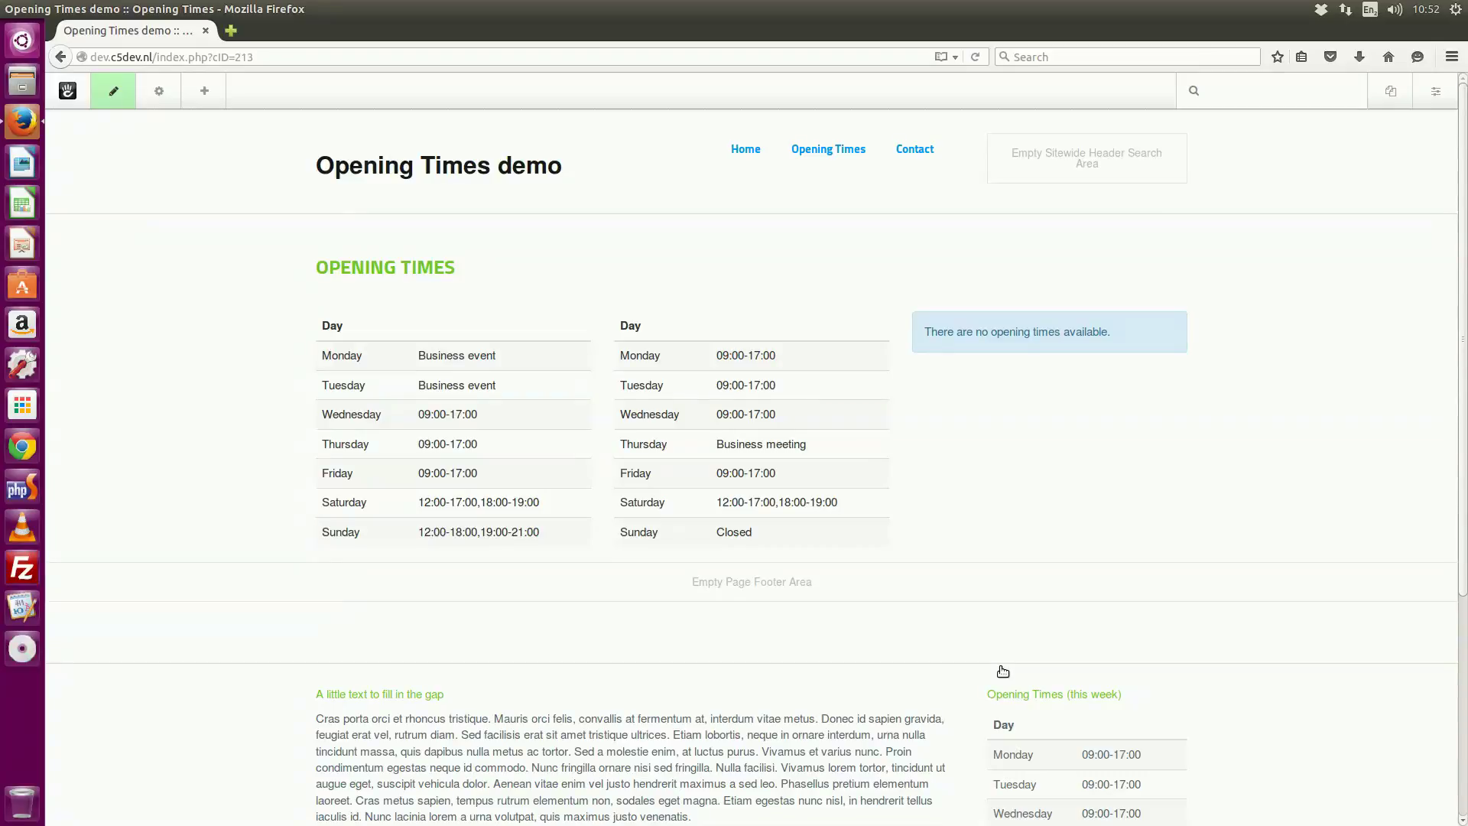
- Add the Opening Times attribute to the Opening Times page's attributes
{"action": "left_click", "coordinate": [156, 93]}
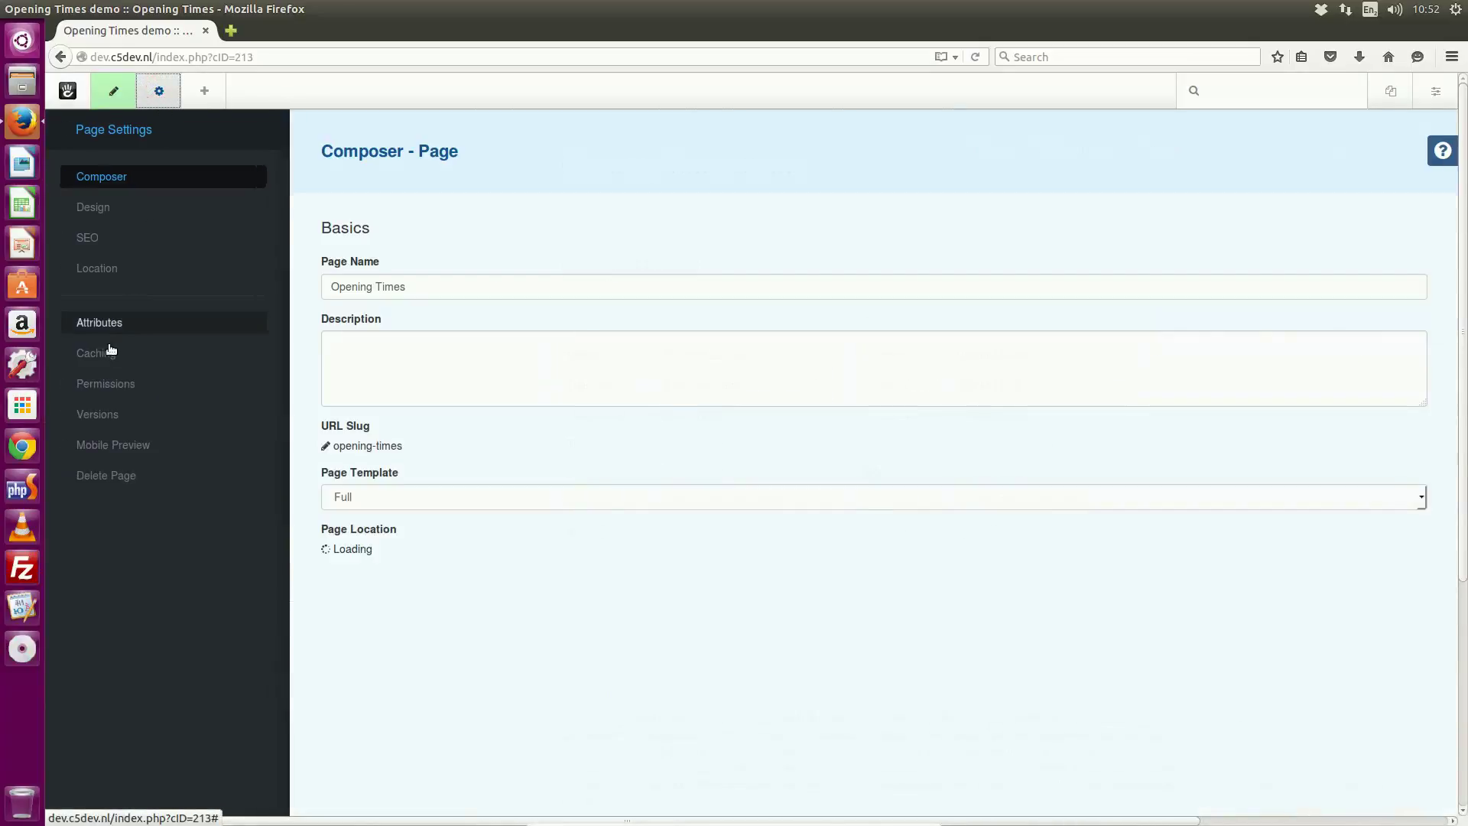
{"action": "left_click", "coordinate": [109, 325]}
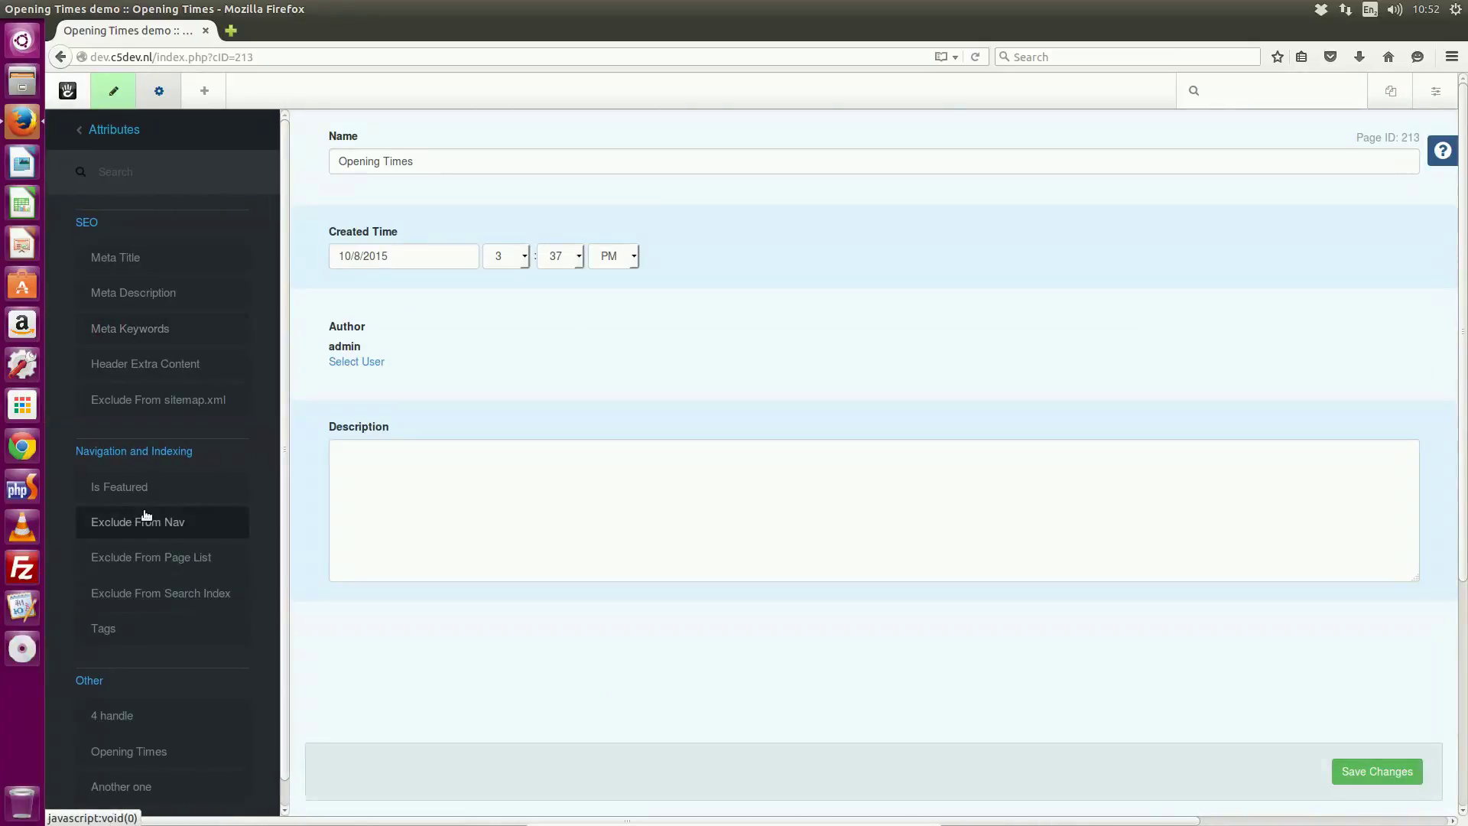
{"action": "scroll", "coordinate": [146, 516], "scroll_direction": "down", "scroll_amount": 1}
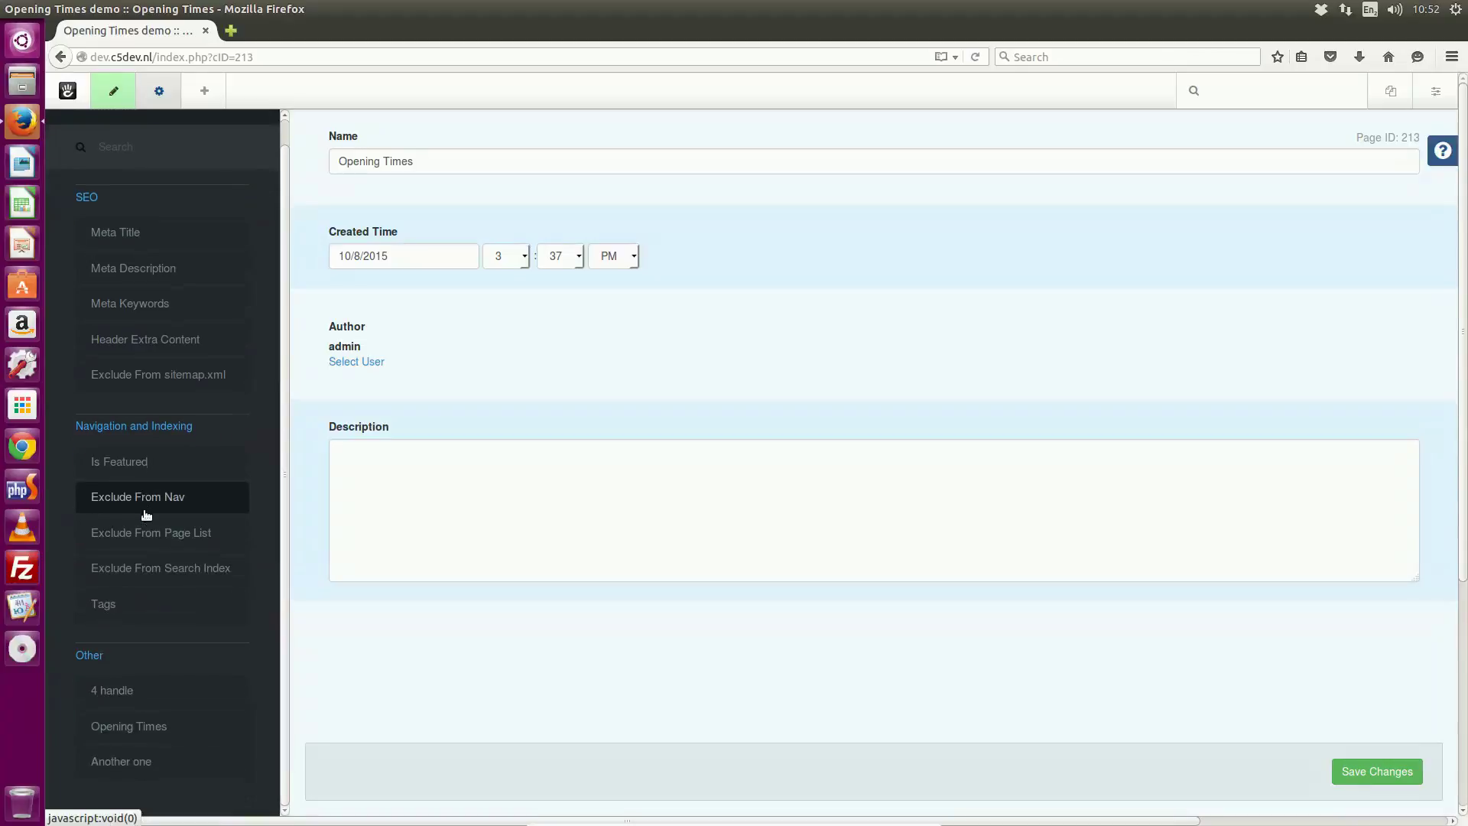
{"action": "left_click", "coordinate": [120, 727]}
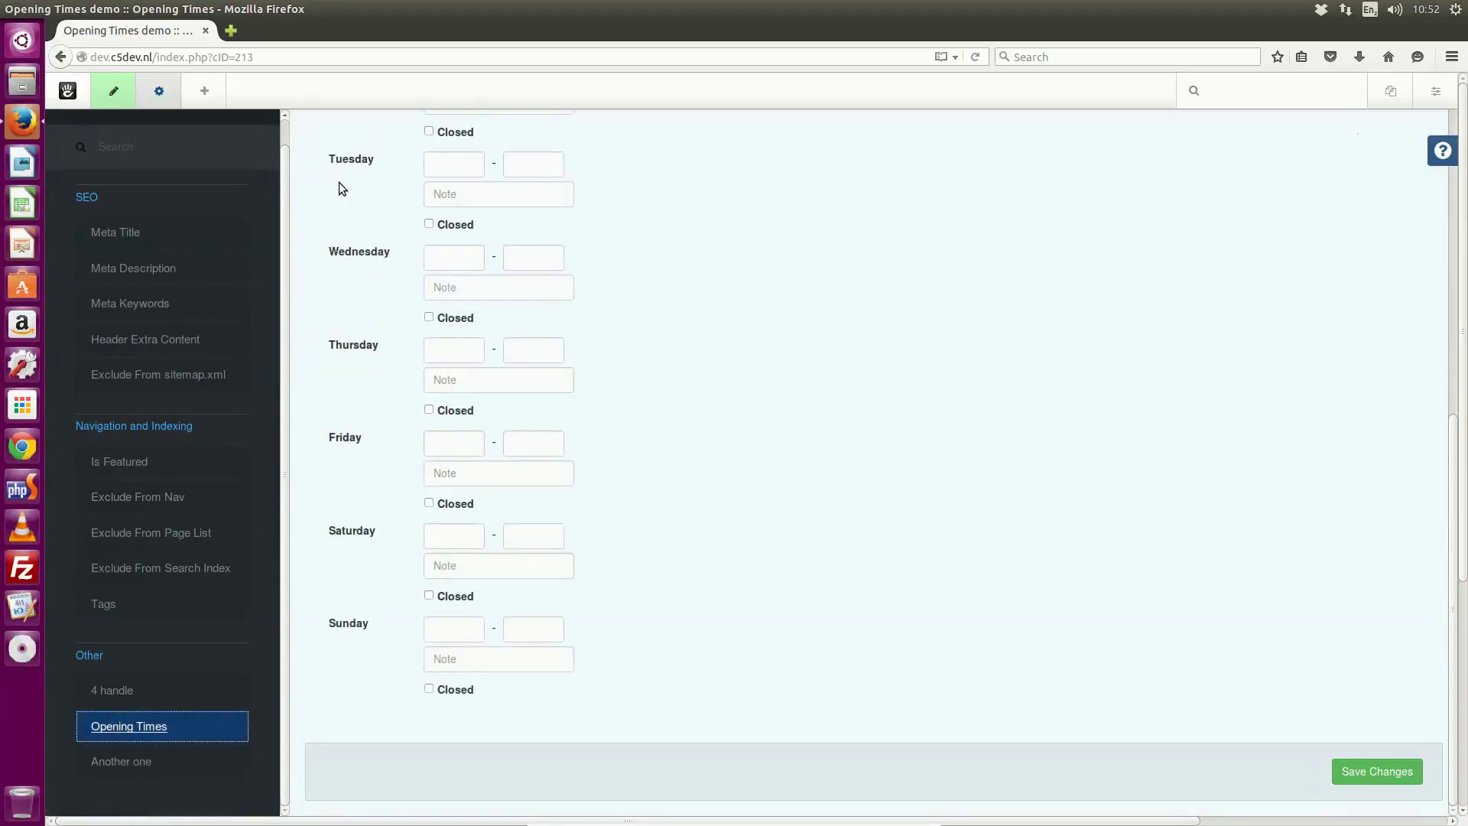
{"action": "scroll", "coordinate": [374, 269], "scroll_direction": "up", "scroll_amount": 3}
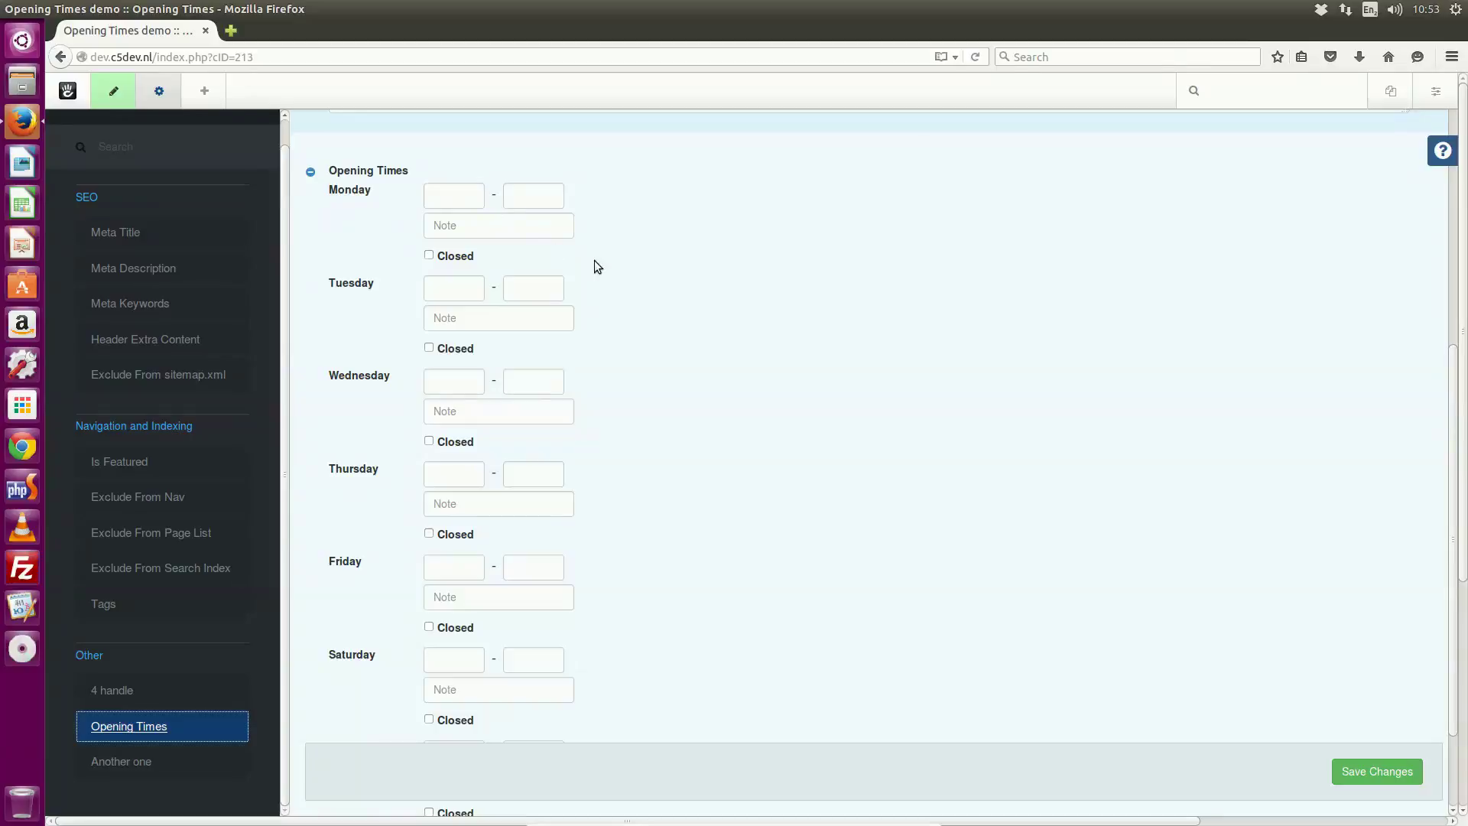
- Set the page attribute's opening times to 09:00-17:00 for Monday and 08:00-18:00 for Tuesday
{"action": "left_click", "coordinate": [454, 196]}
{"action": "left_click", "coordinate": [459, 301]}
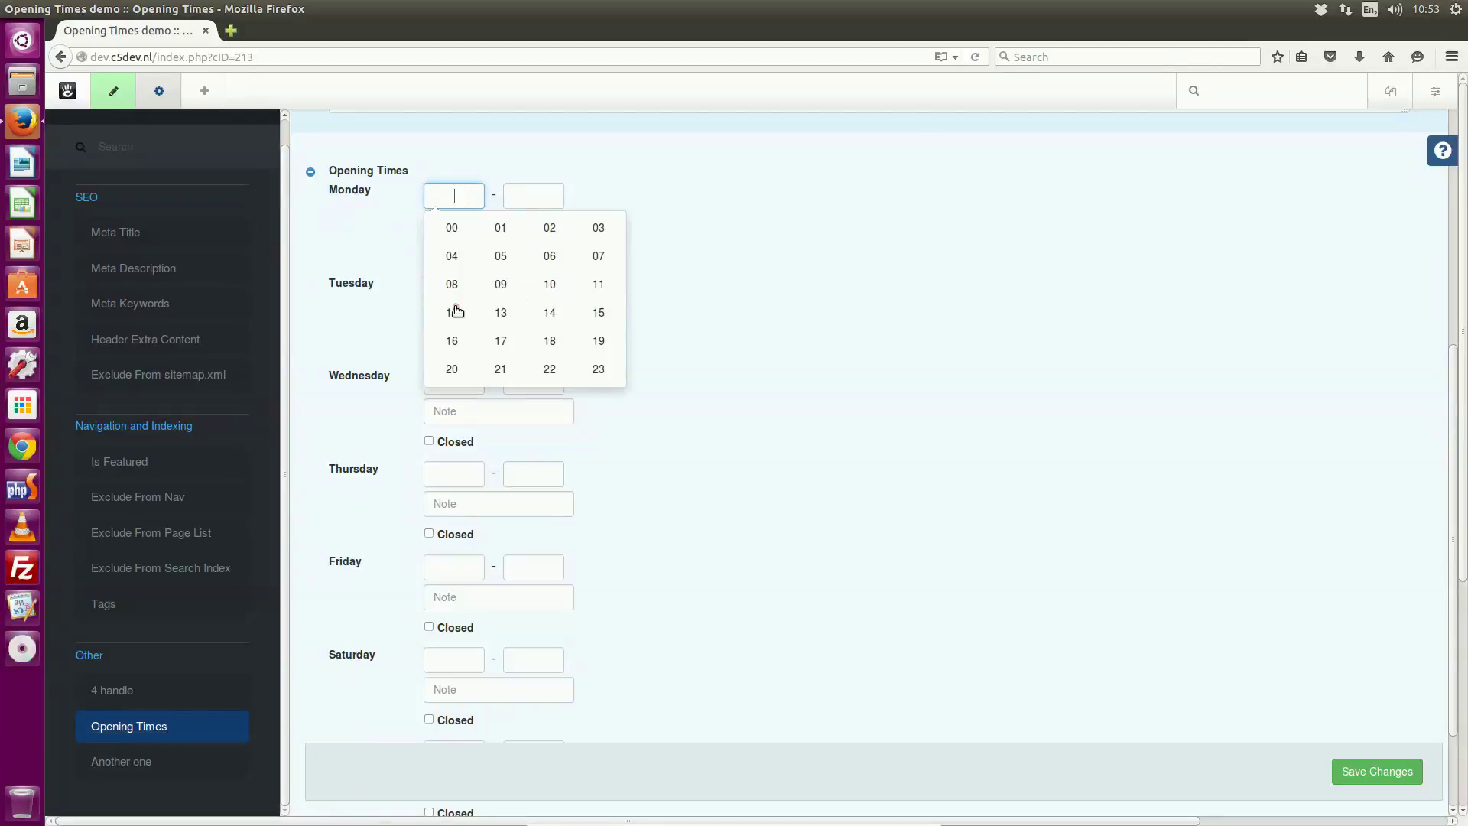
{"action": "left_click", "coordinate": [501, 283]}
{"action": "left_click", "coordinate": [534, 300]}
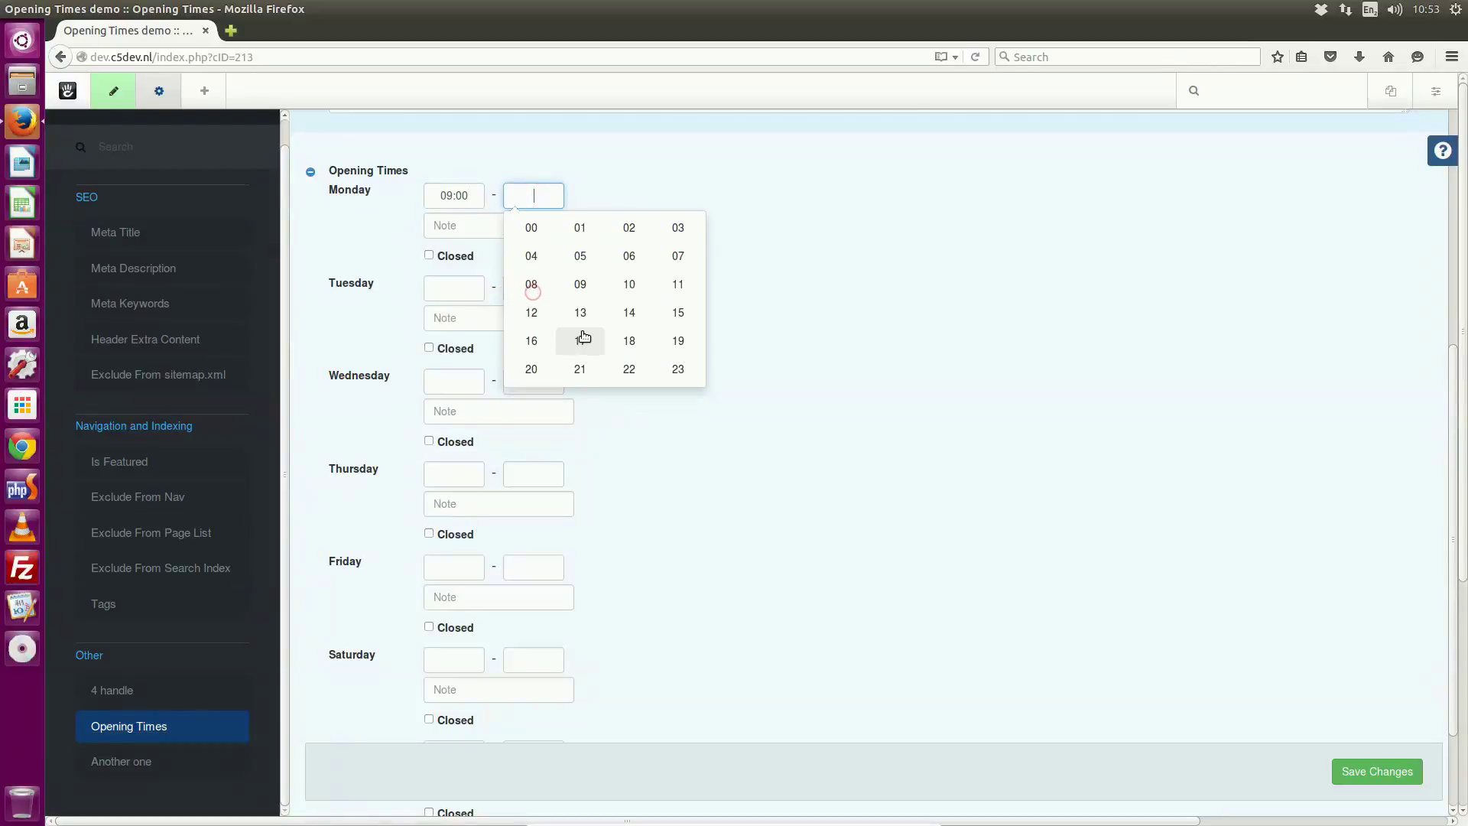
{"action": "left_click", "coordinate": [582, 337]}
{"action": "left_click", "coordinate": [454, 288]}
{"action": "left_click", "coordinate": [479, 398]}
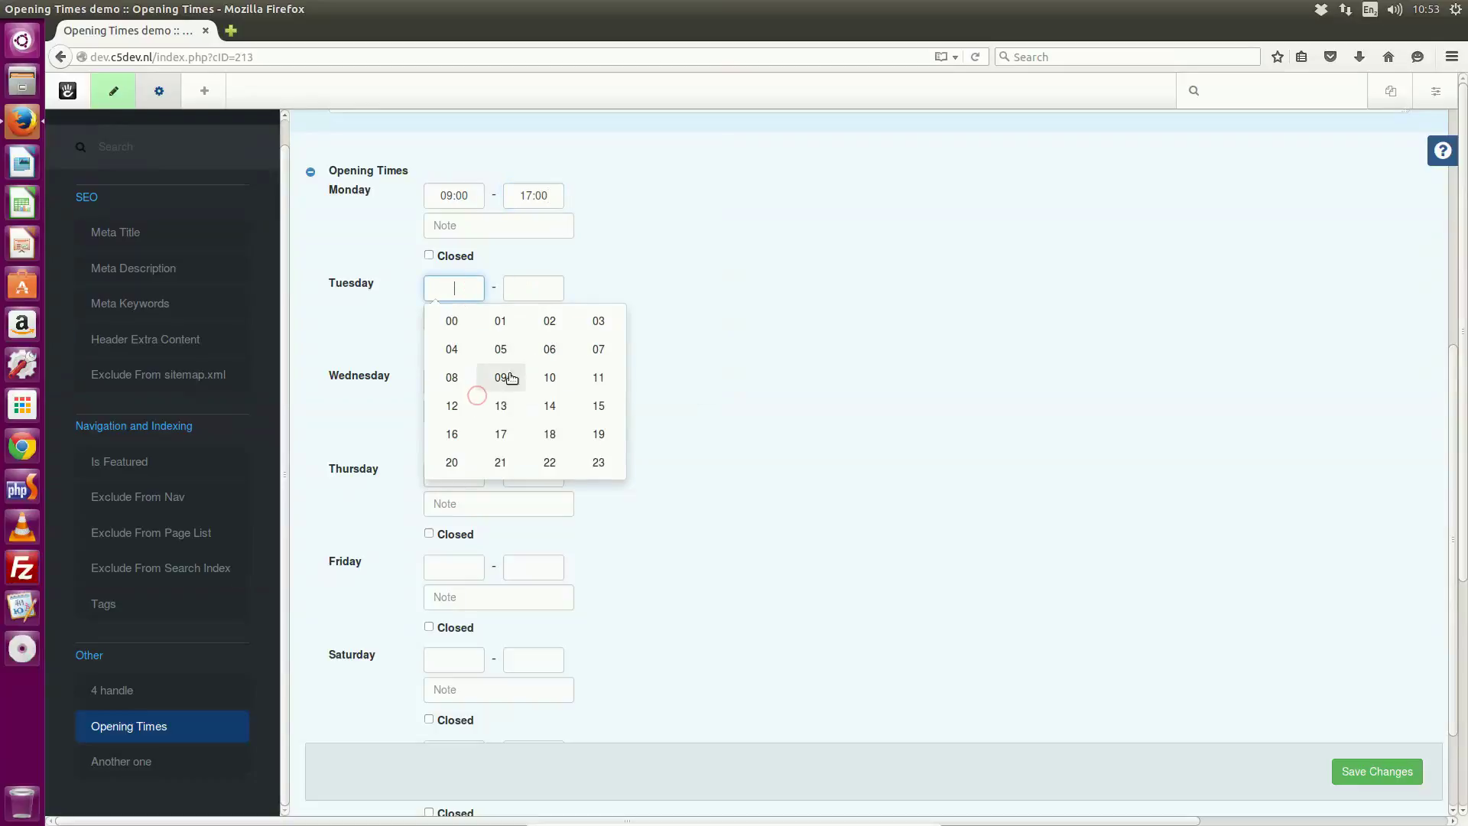
{"action": "left_click", "coordinate": [457, 377]}
{"action": "left_click", "coordinate": [528, 390]}
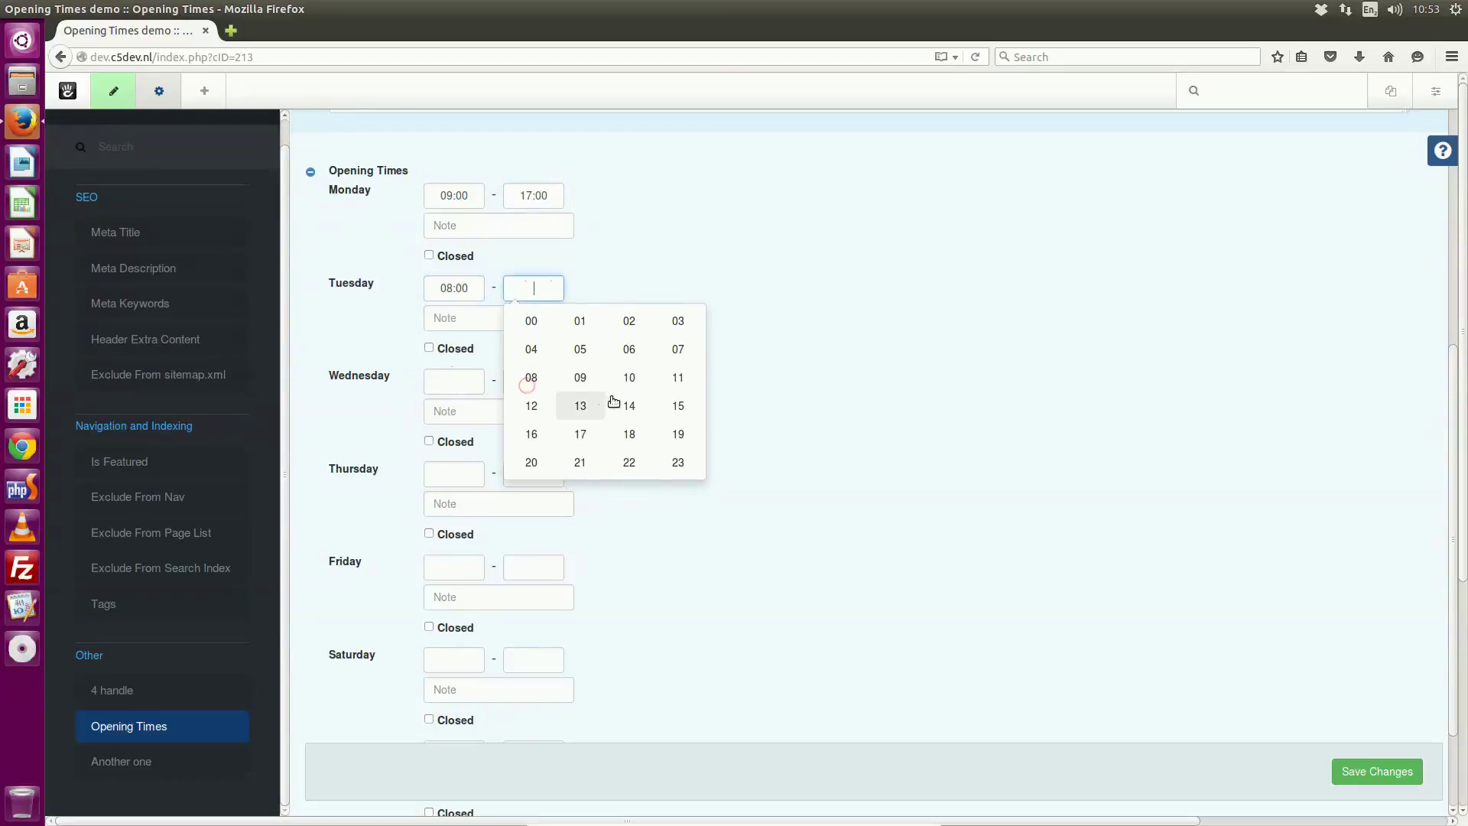
{"action": "left_click", "coordinate": [628, 432]}
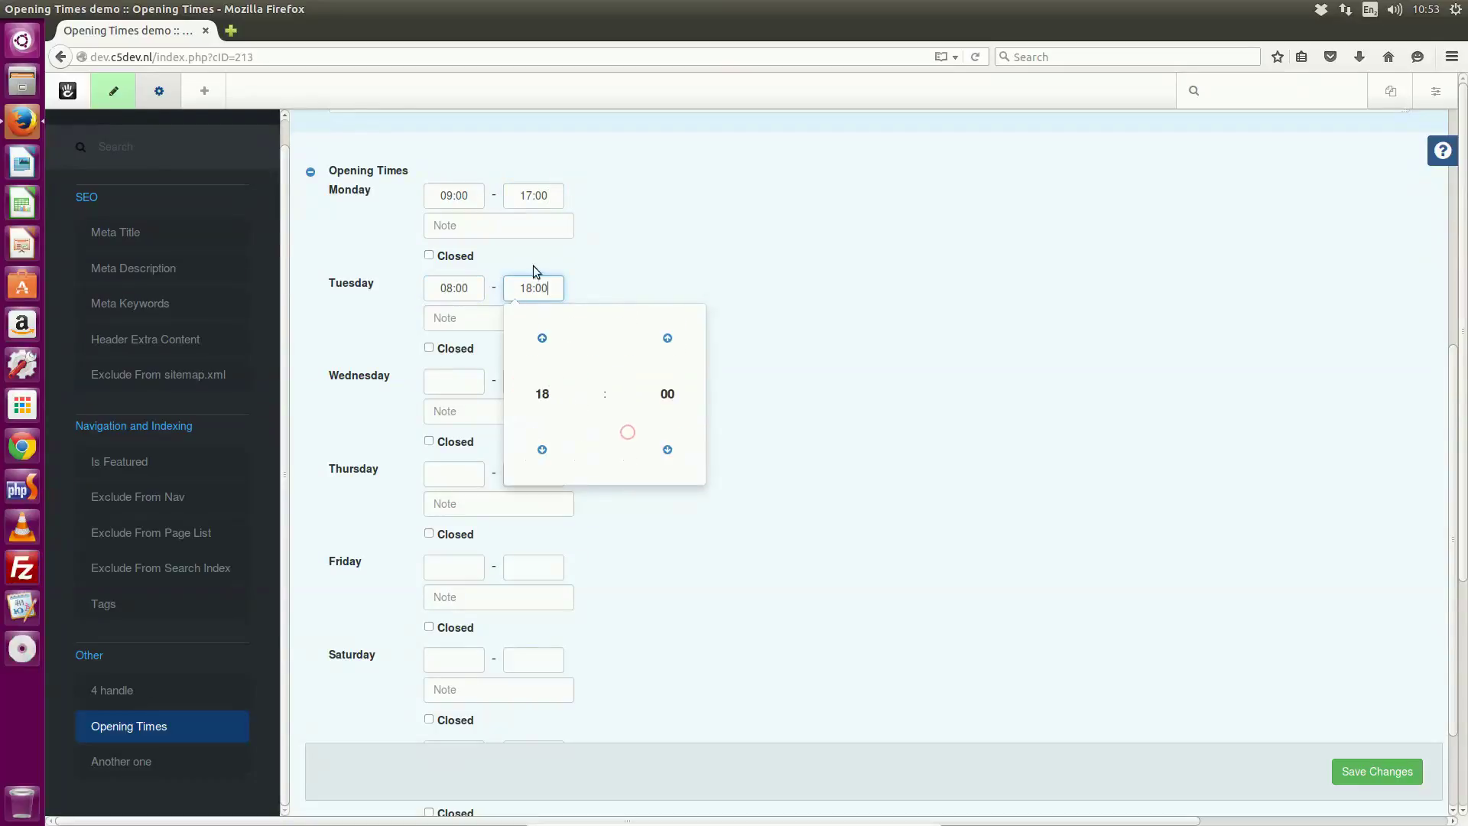
{"action": "left_click", "coordinate": [625, 282]}
- Mark Wednesday through Sunday as Closed in the page's Opening Times attribute and save the changes
{"action": "left_click", "coordinate": [450, 440]}
{"action": "scroll", "coordinate": [473, 455], "scroll_direction": "down", "scroll_amount": 3}
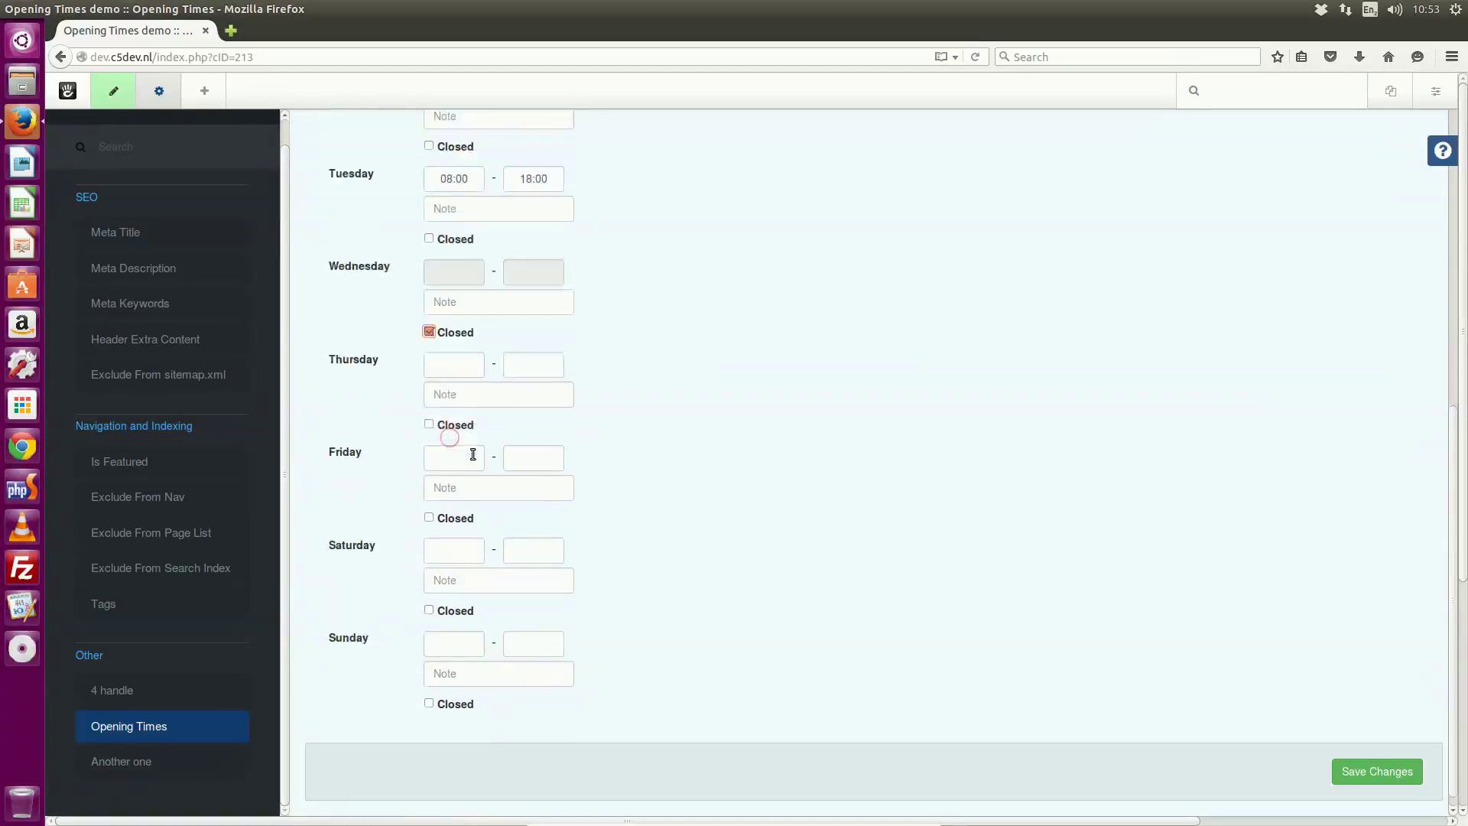
{"action": "left_click", "coordinate": [457, 410]}
{"action": "left_click", "coordinate": [456, 503]}
{"action": "left_click", "coordinate": [447, 601]}
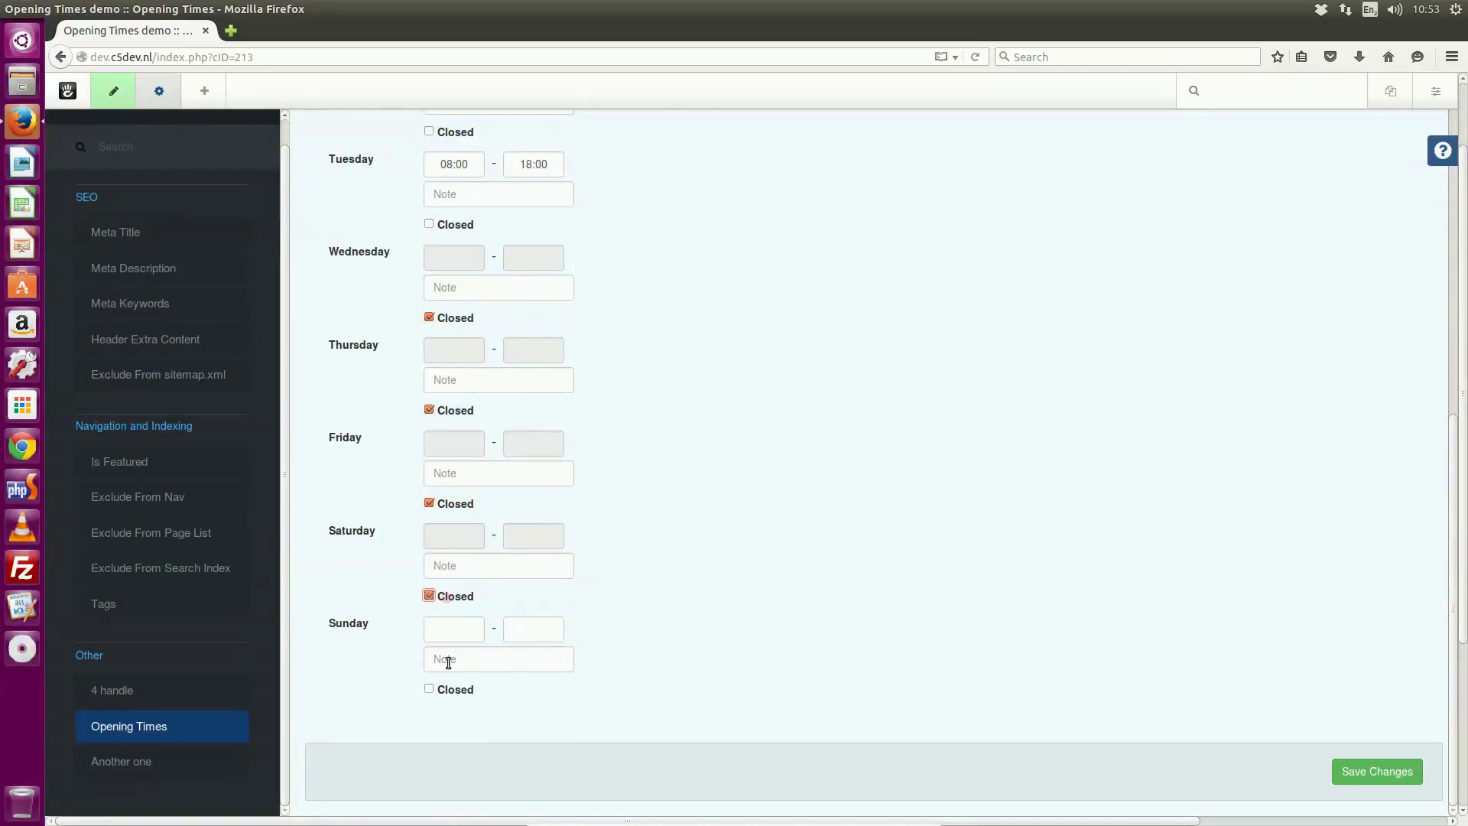
{"action": "left_click", "coordinate": [453, 689]}
{"action": "left_click", "coordinate": [1353, 768]}
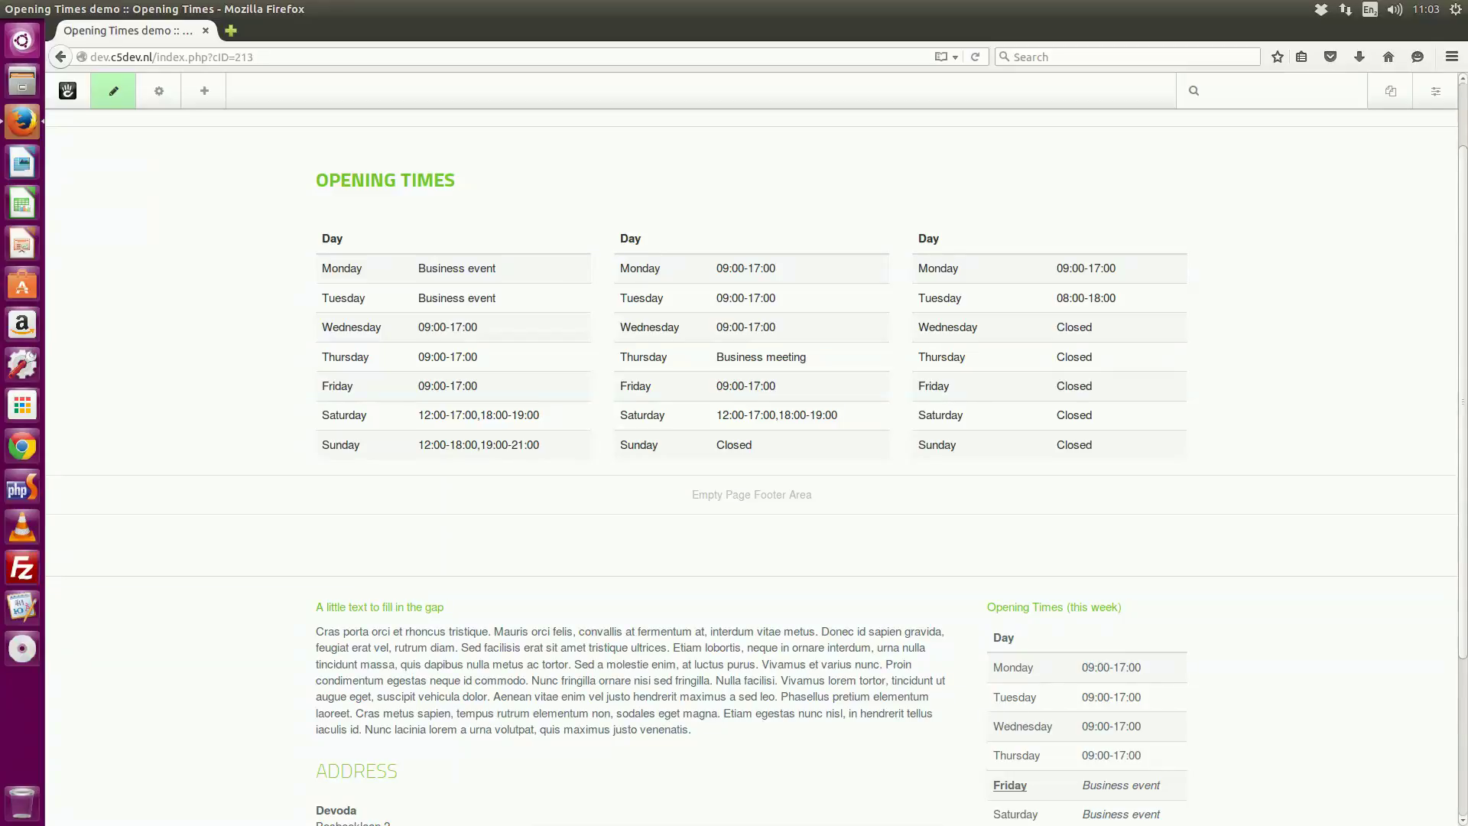
- Set the Col 1 Weekly Opening Times block's time notation to H:ia and save the block
{"action": "left_click", "coordinate": [461, 321]}
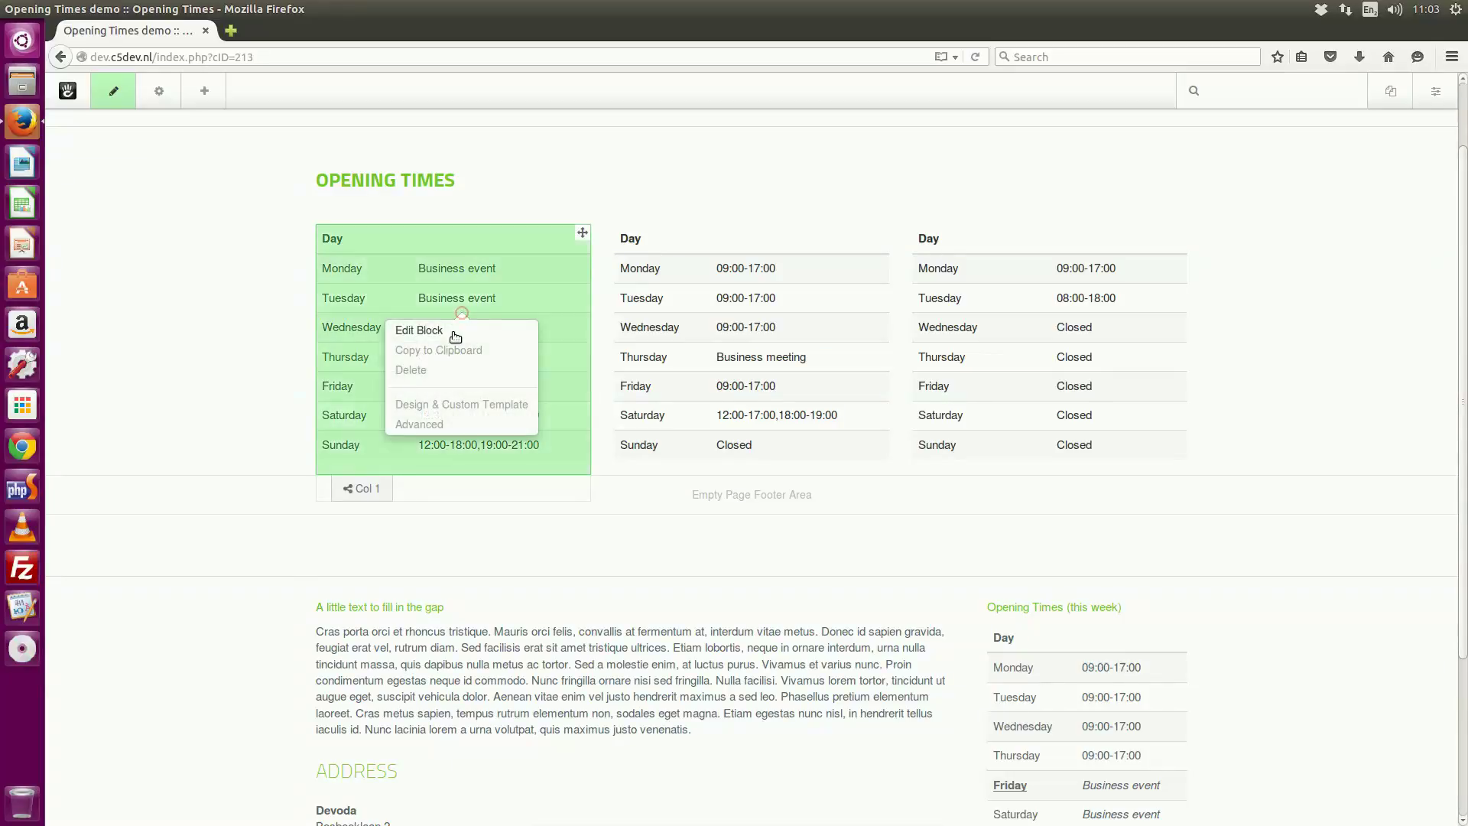
{"action": "left_click", "coordinate": [455, 334]}
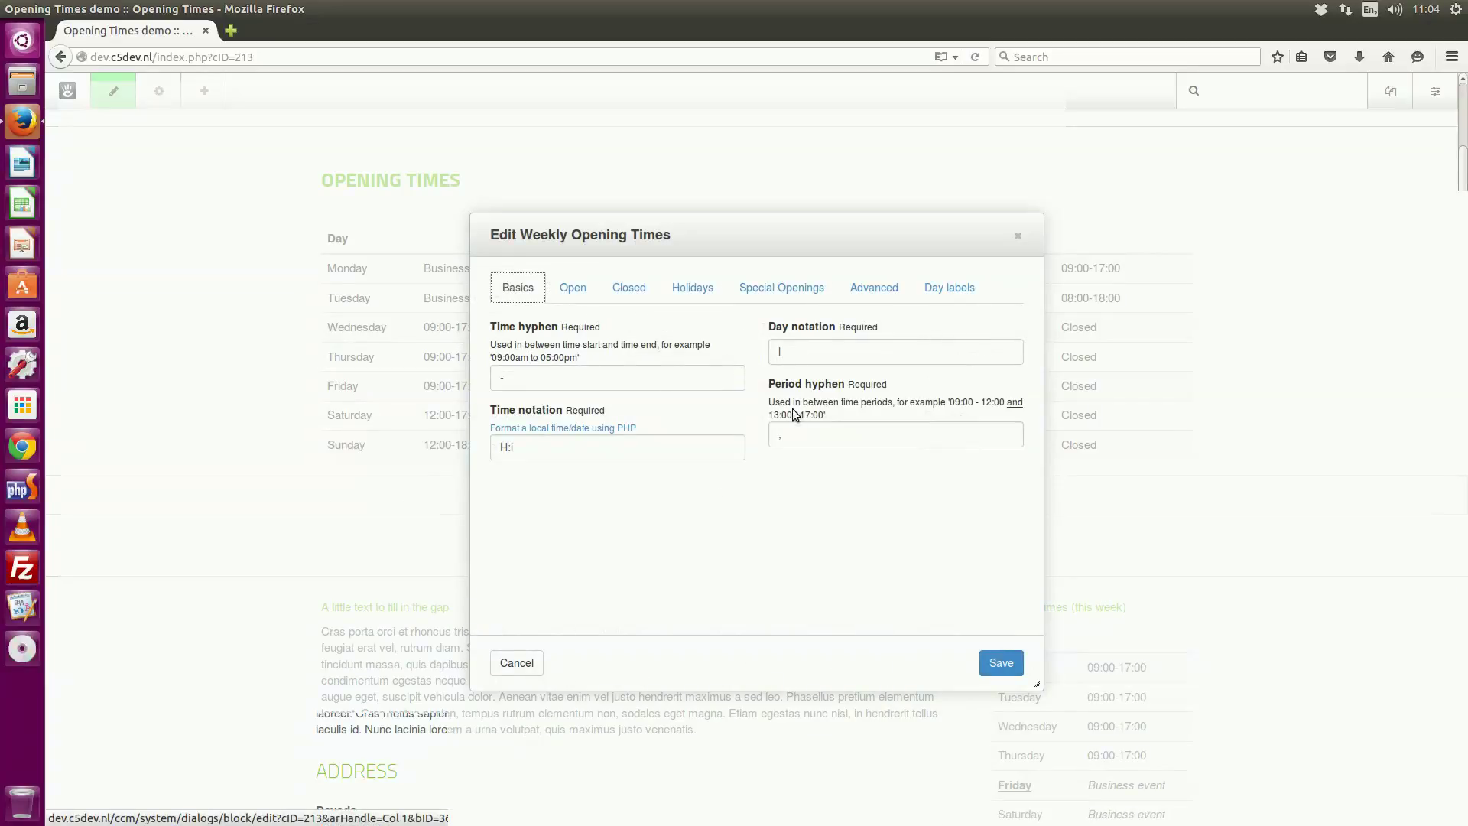
{"action": "left_click", "coordinate": [543, 452]}
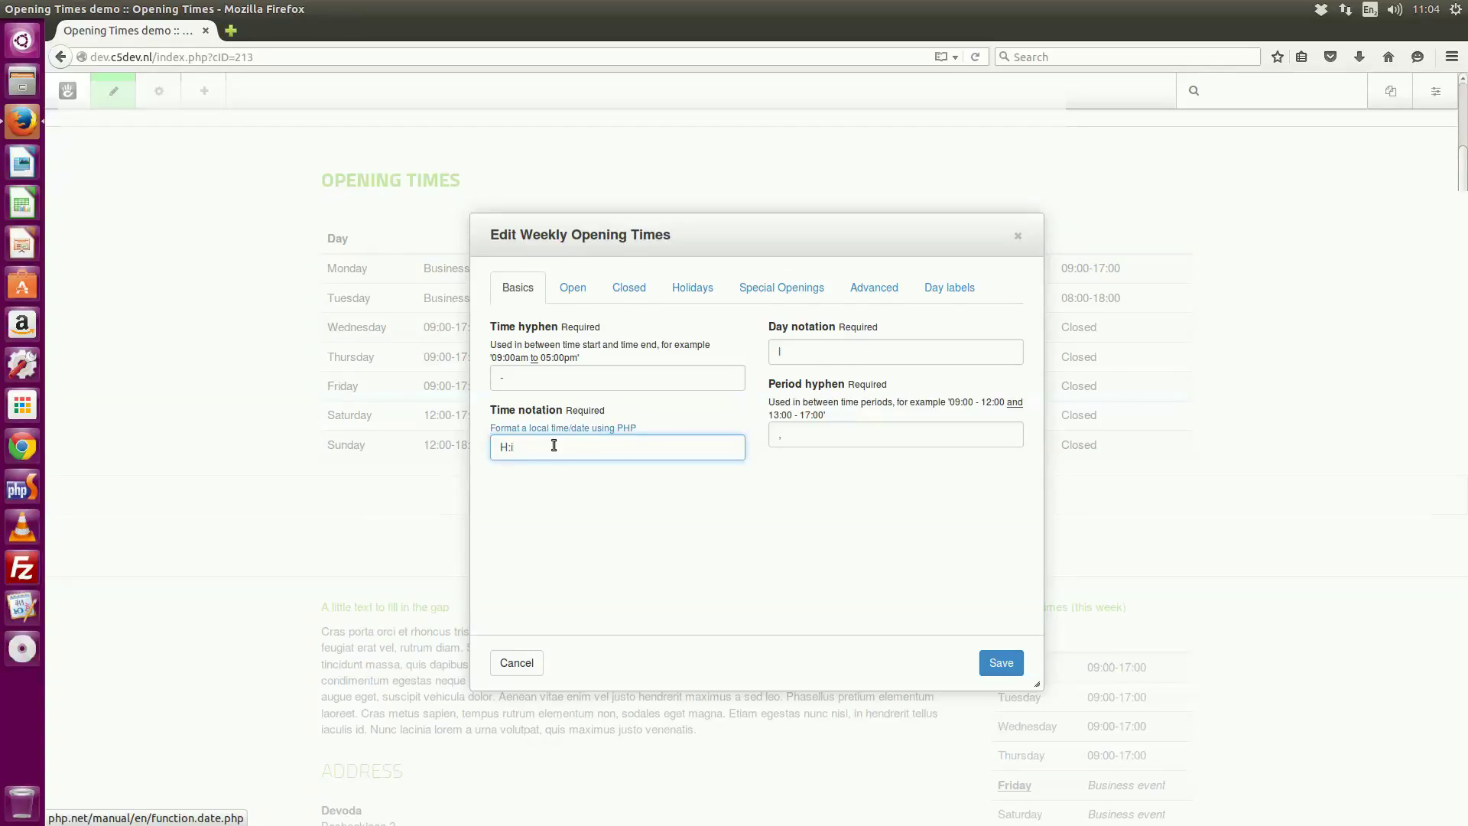
{"action": "left_click", "coordinate": [552, 447]}
{"action": "type", "text": "a"}
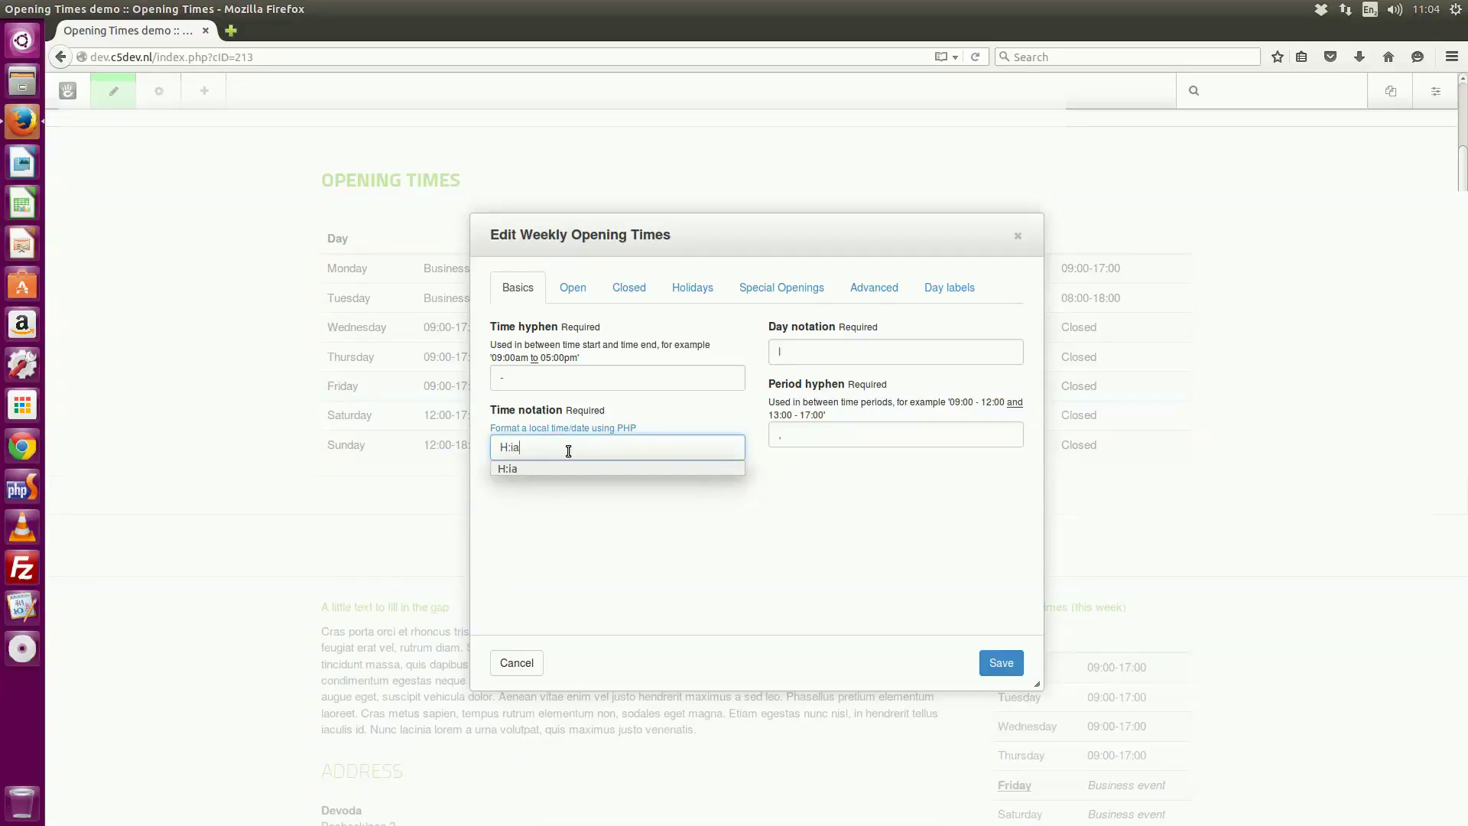
{"action": "left_click", "coordinate": [579, 466]}
{"action": "left_click", "coordinate": [1001, 662]}
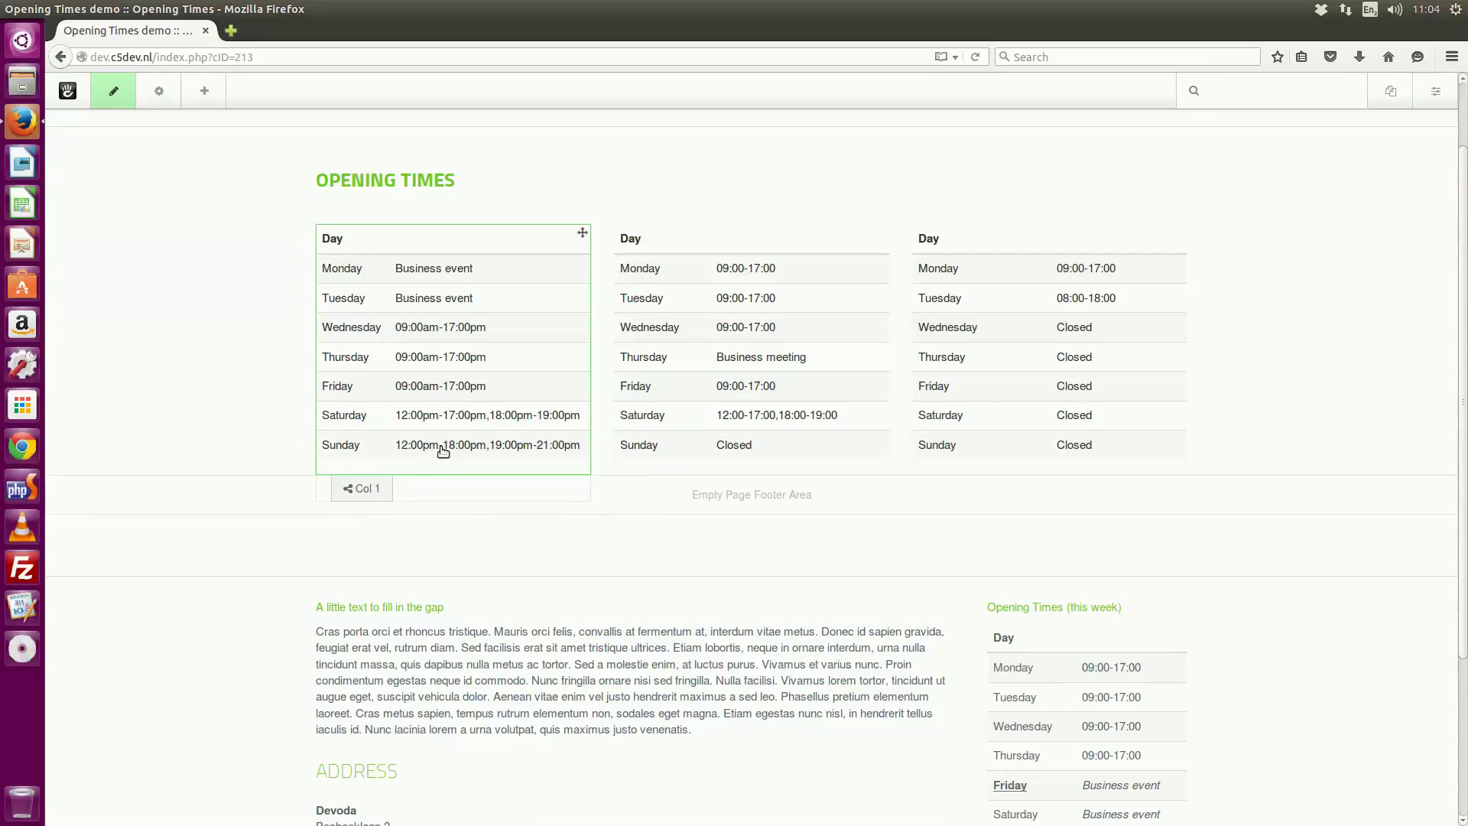
- Set the Col 1 Weekly Opening Times block's time hyphen to "to" with surrounding spaces
{"action": "left_click", "coordinate": [468, 422]}
{"action": "left_click", "coordinate": [428, 479]}
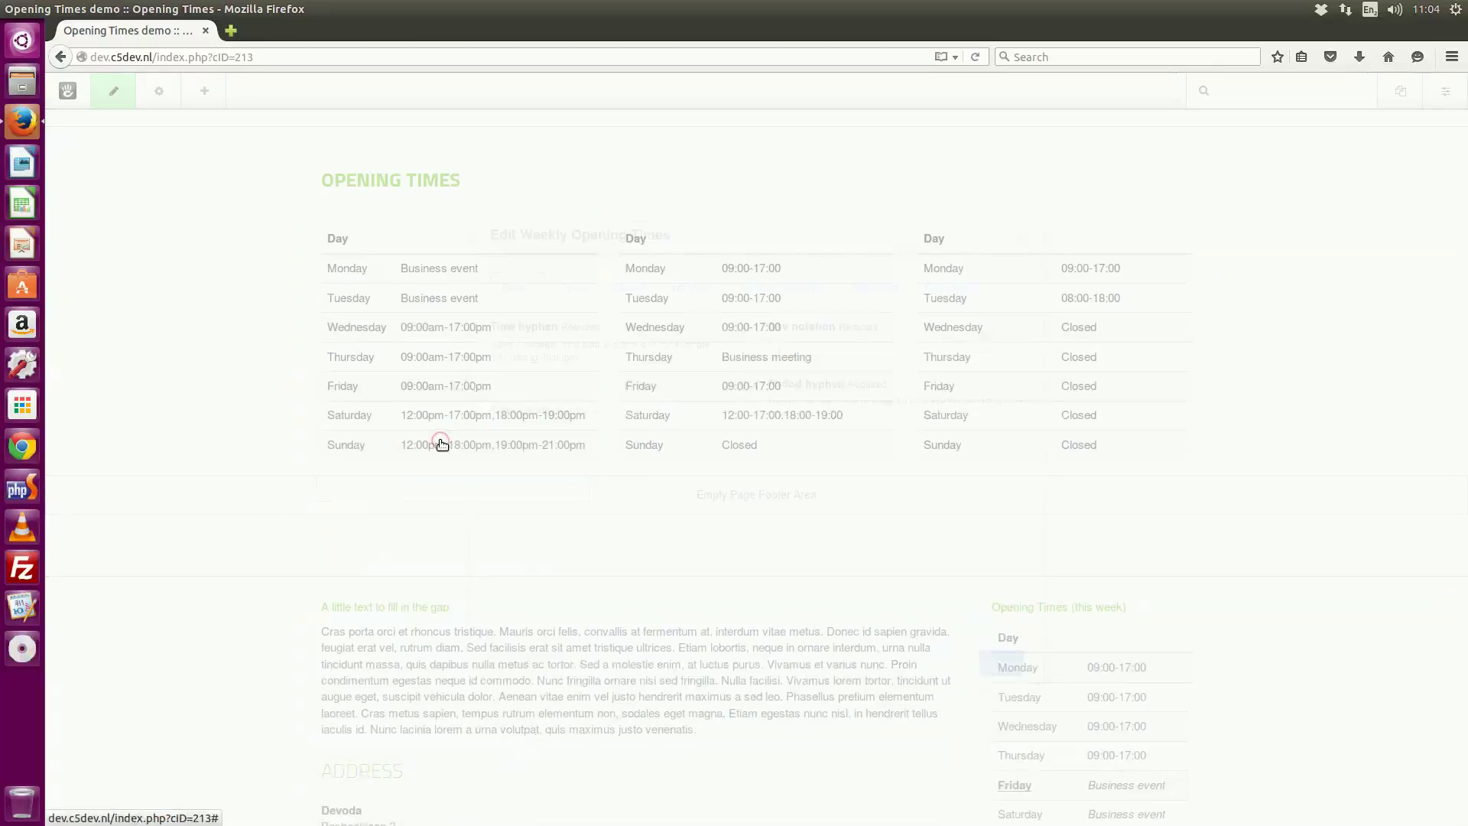
{"action": "left_click", "coordinate": [551, 378]}
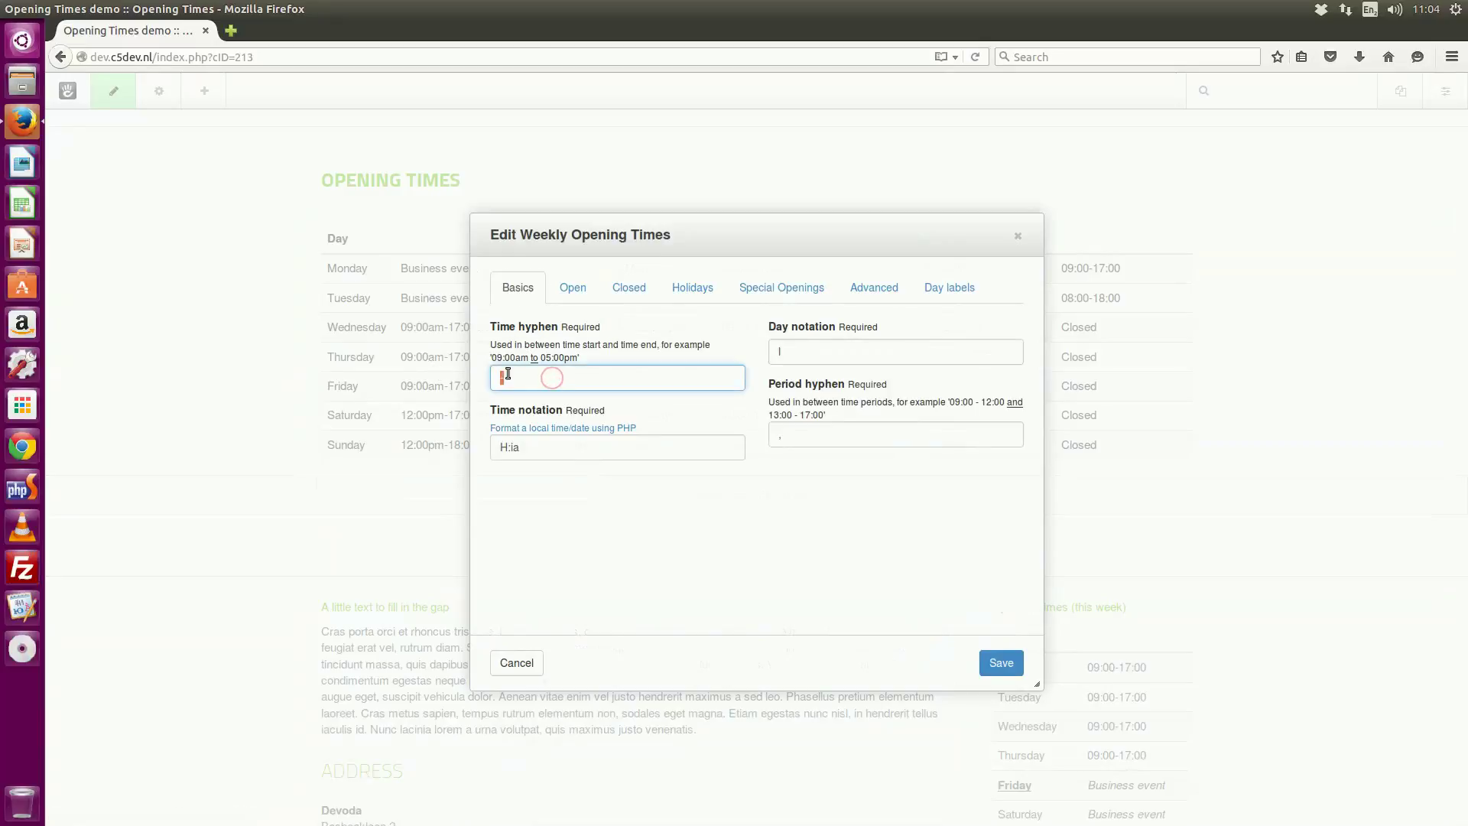
{"action": "double_click", "coordinate": [551, 378]}
{"action": "type", "text": "to"}
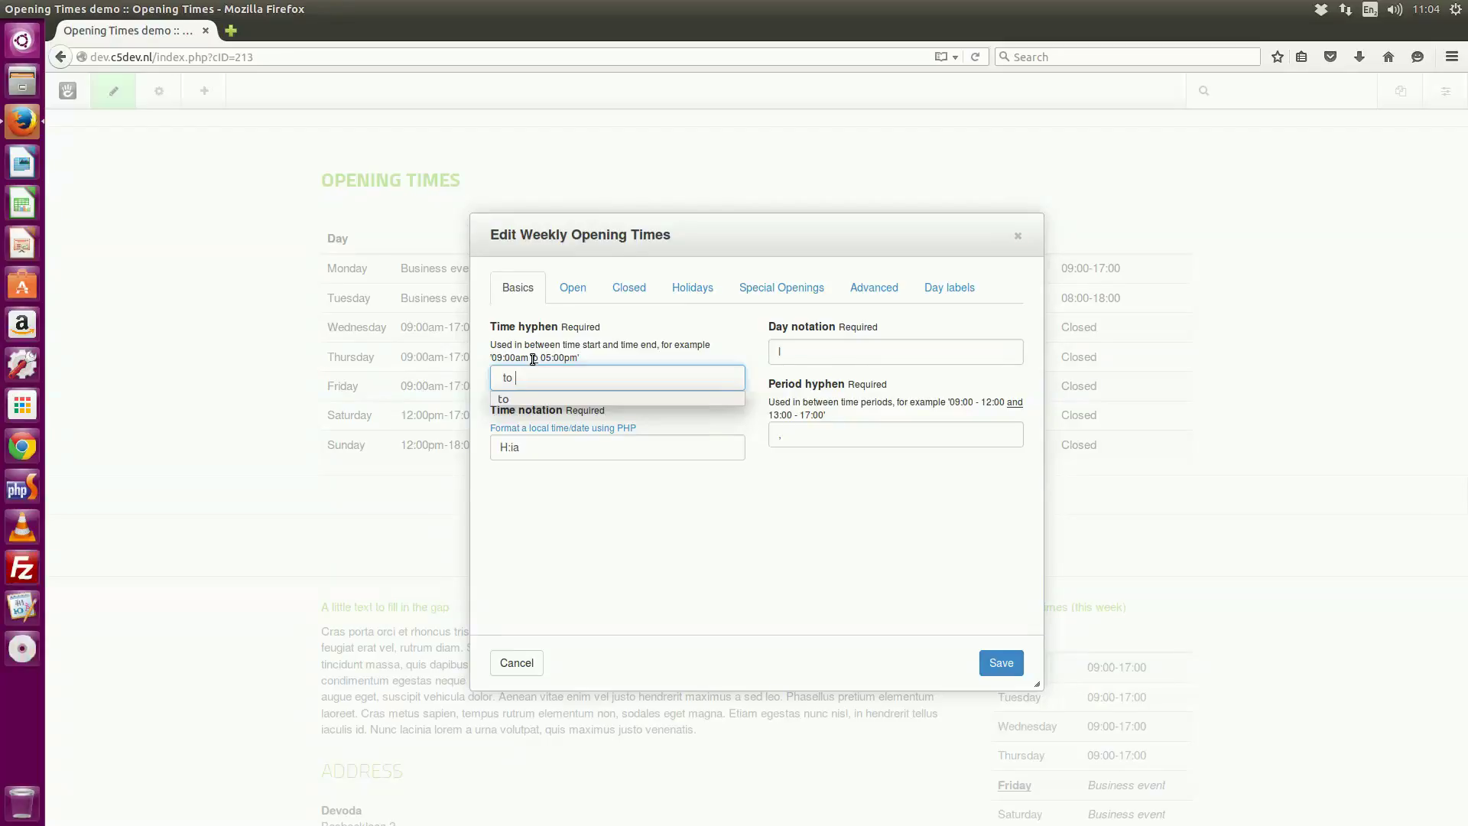
{"action": "key", "text": "Escape"}
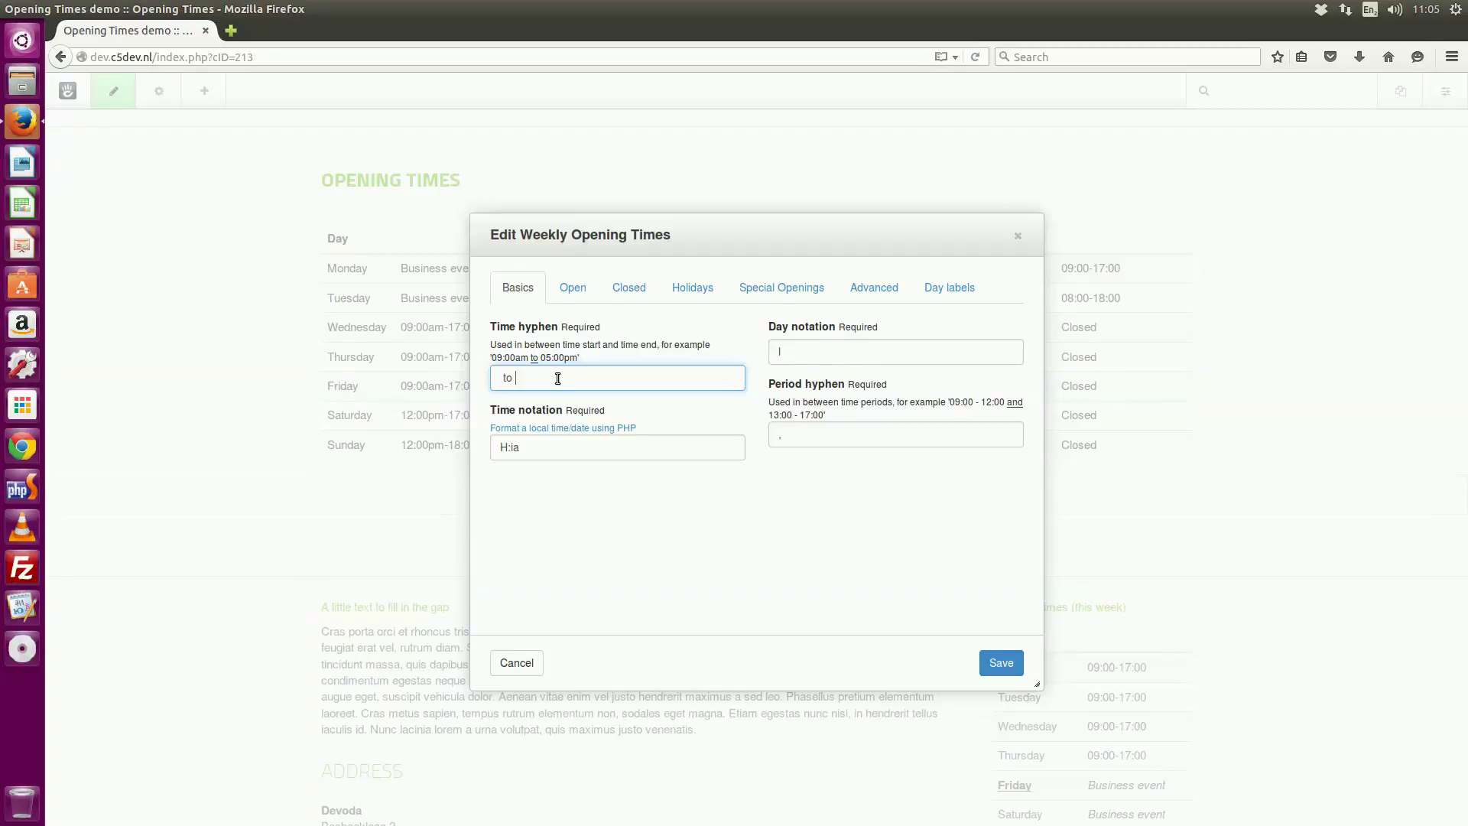
- Label Monday as "Day" and Tuesday as "Day 2" in the Col 1 block's day labels and save the block
{"action": "left_click", "coordinate": [959, 286]}
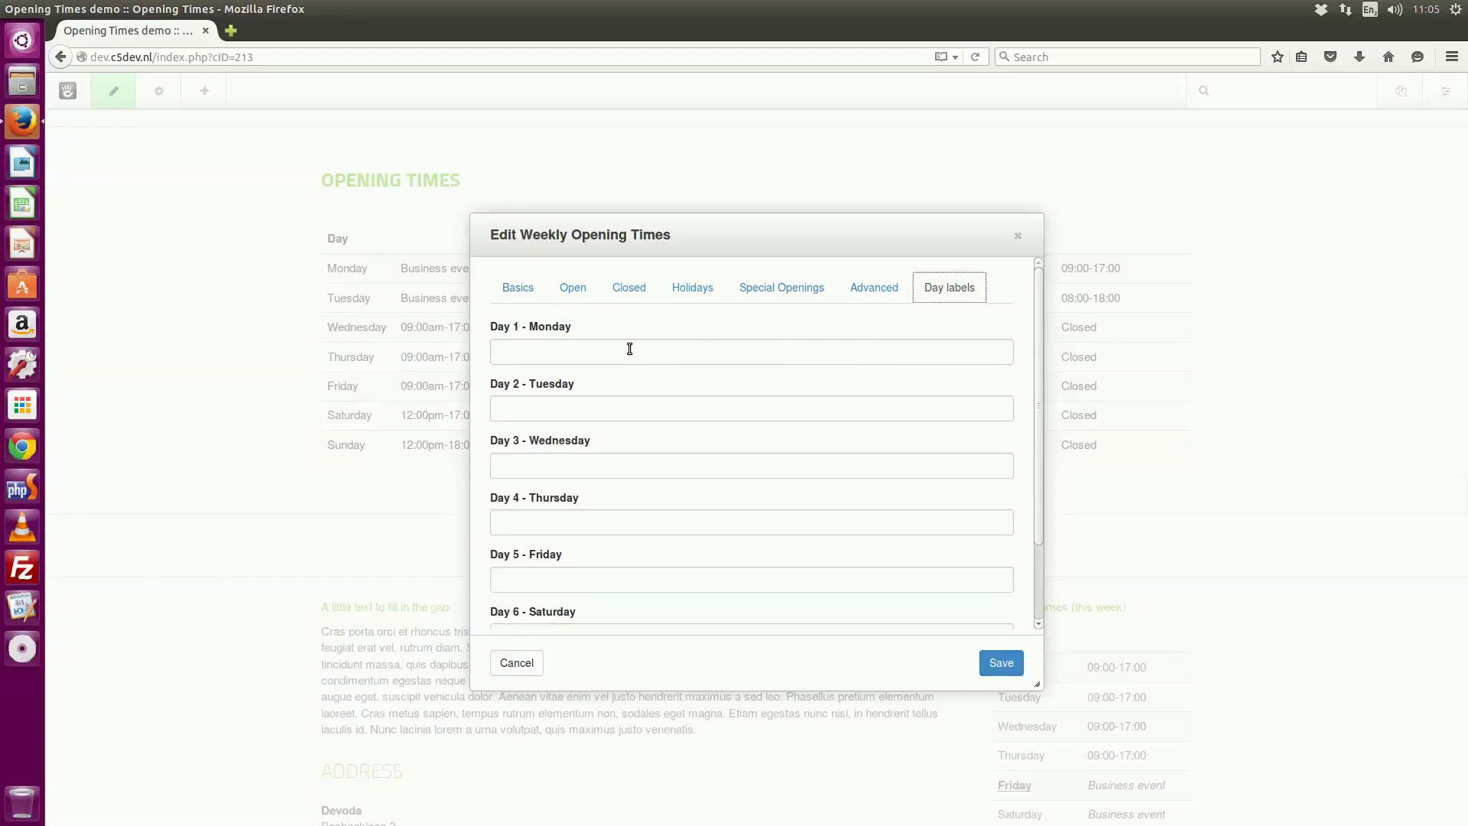
{"action": "left_click", "coordinate": [525, 360]}
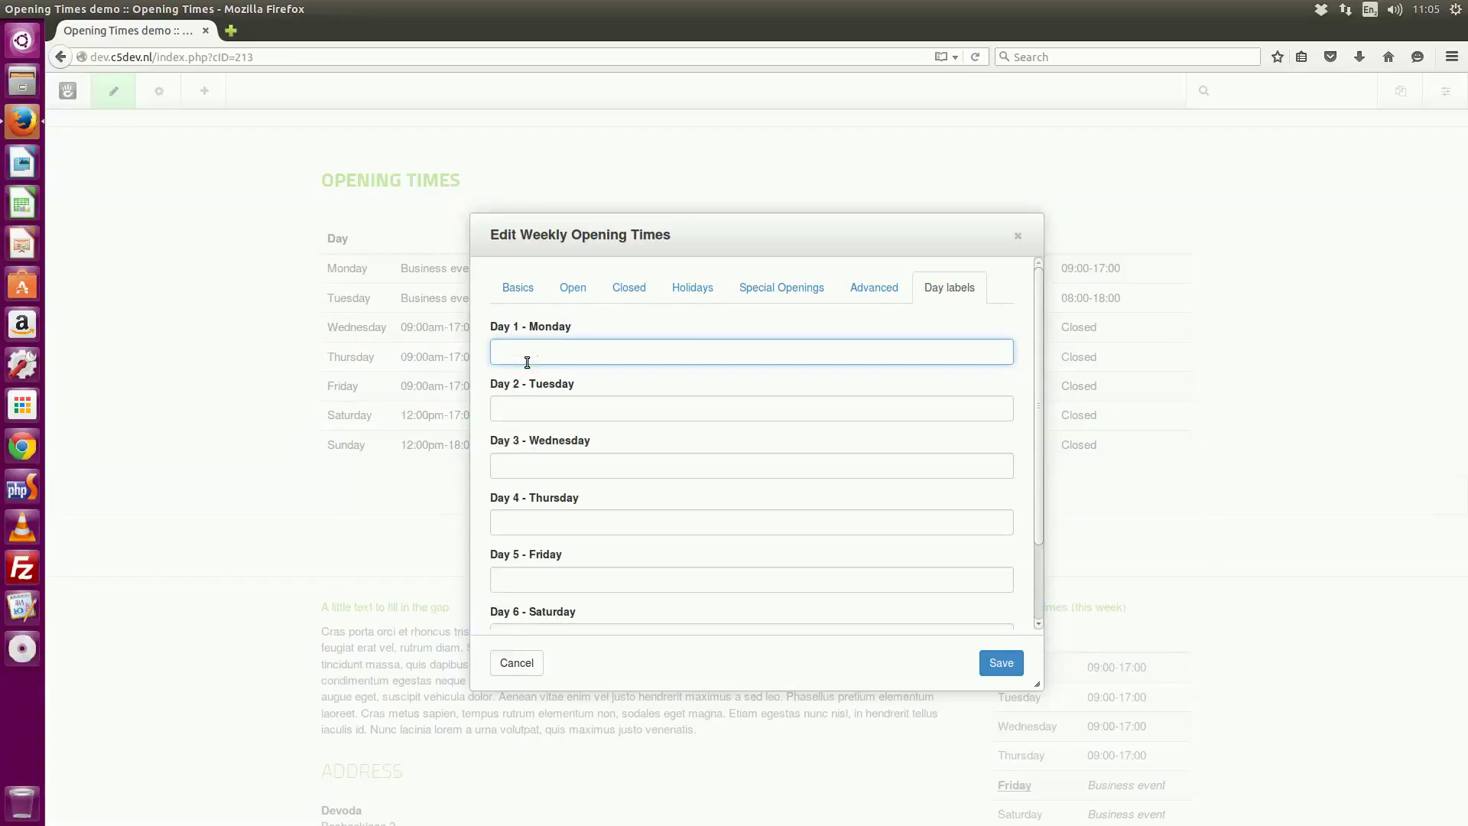
{"action": "type", "text": "Day"}
{"action": "key", "text": "Tab"}
{"action": "type", "text": "Day 2"}
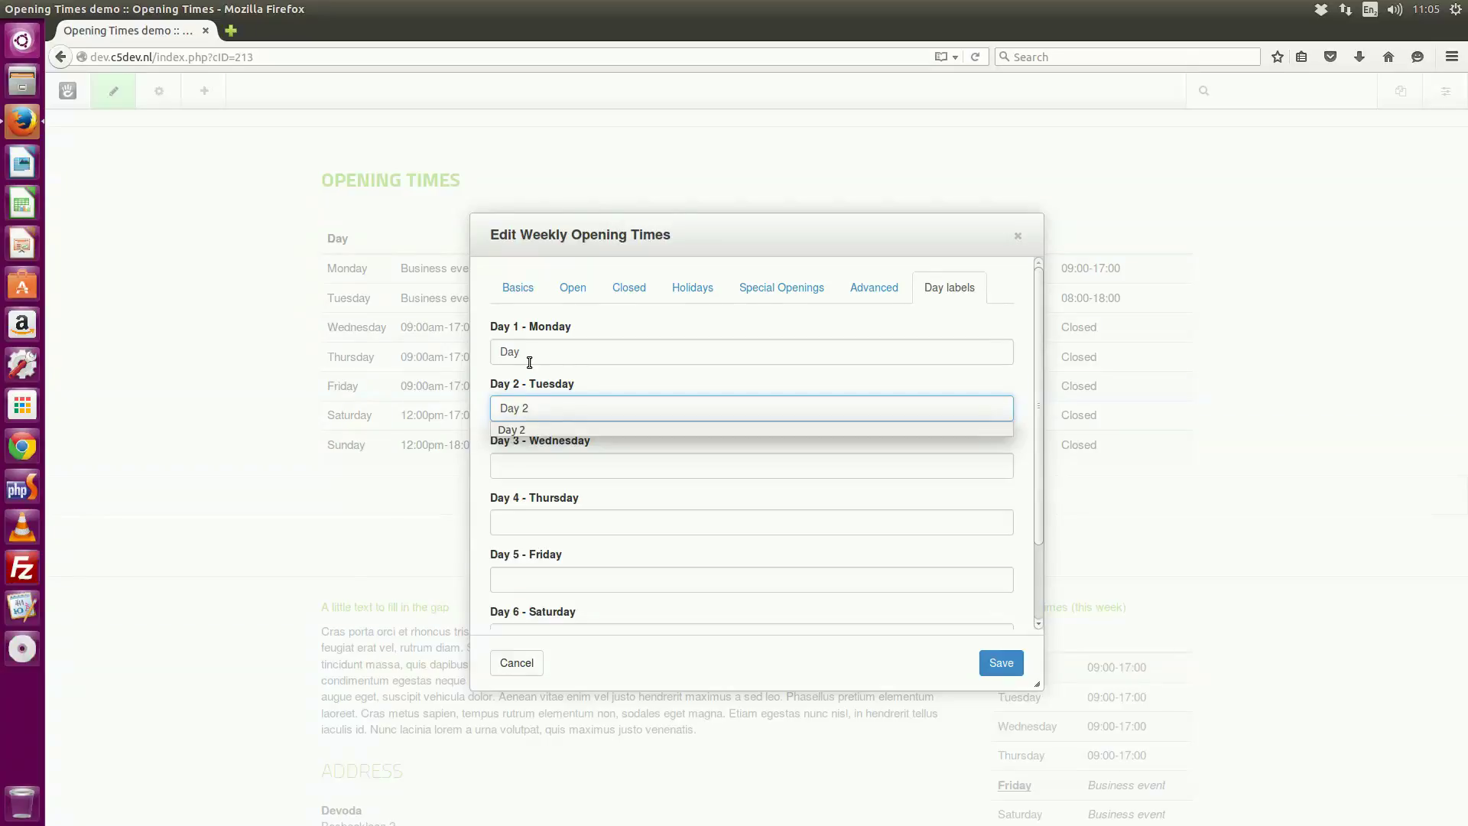
{"action": "left_click", "coordinate": [518, 291]}
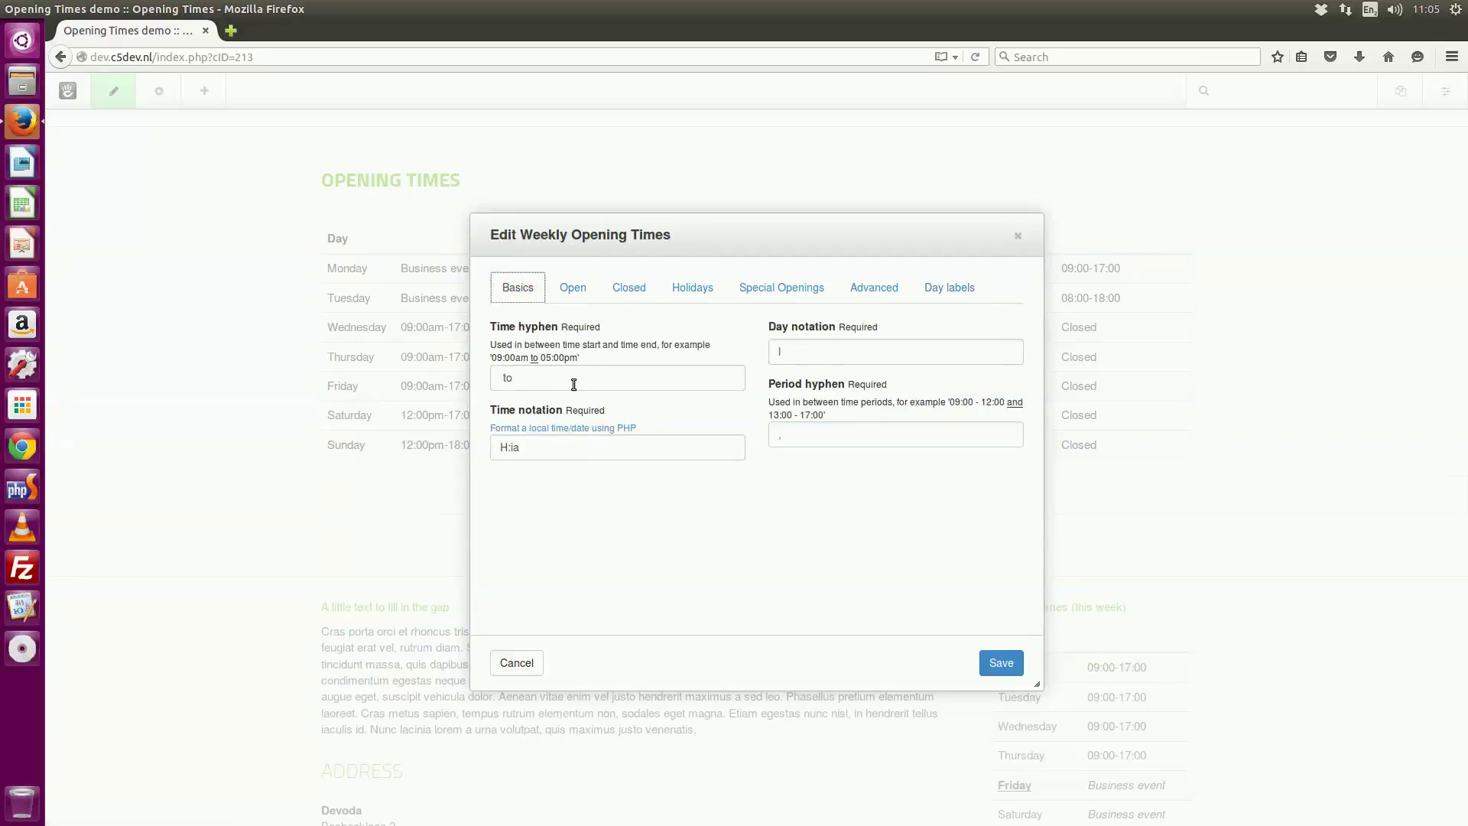
{"action": "left_click", "coordinate": [999, 663]}
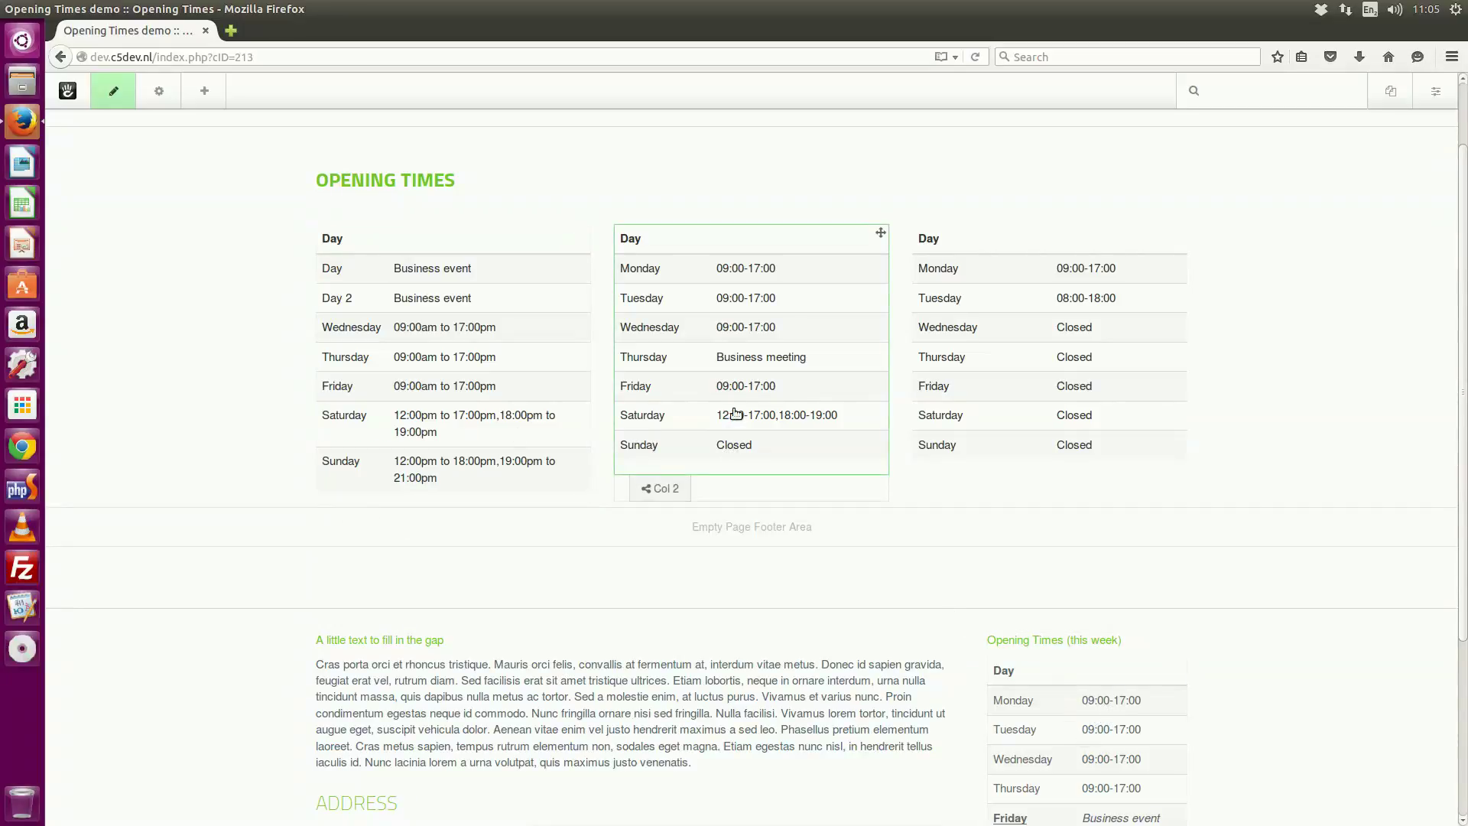
- Replace the Col 1 Weekly Opening Times block's period hyphen with <br/> and save the block
{"action": "left_click", "coordinate": [490, 414]}
{"action": "left_click", "coordinate": [479, 420]}
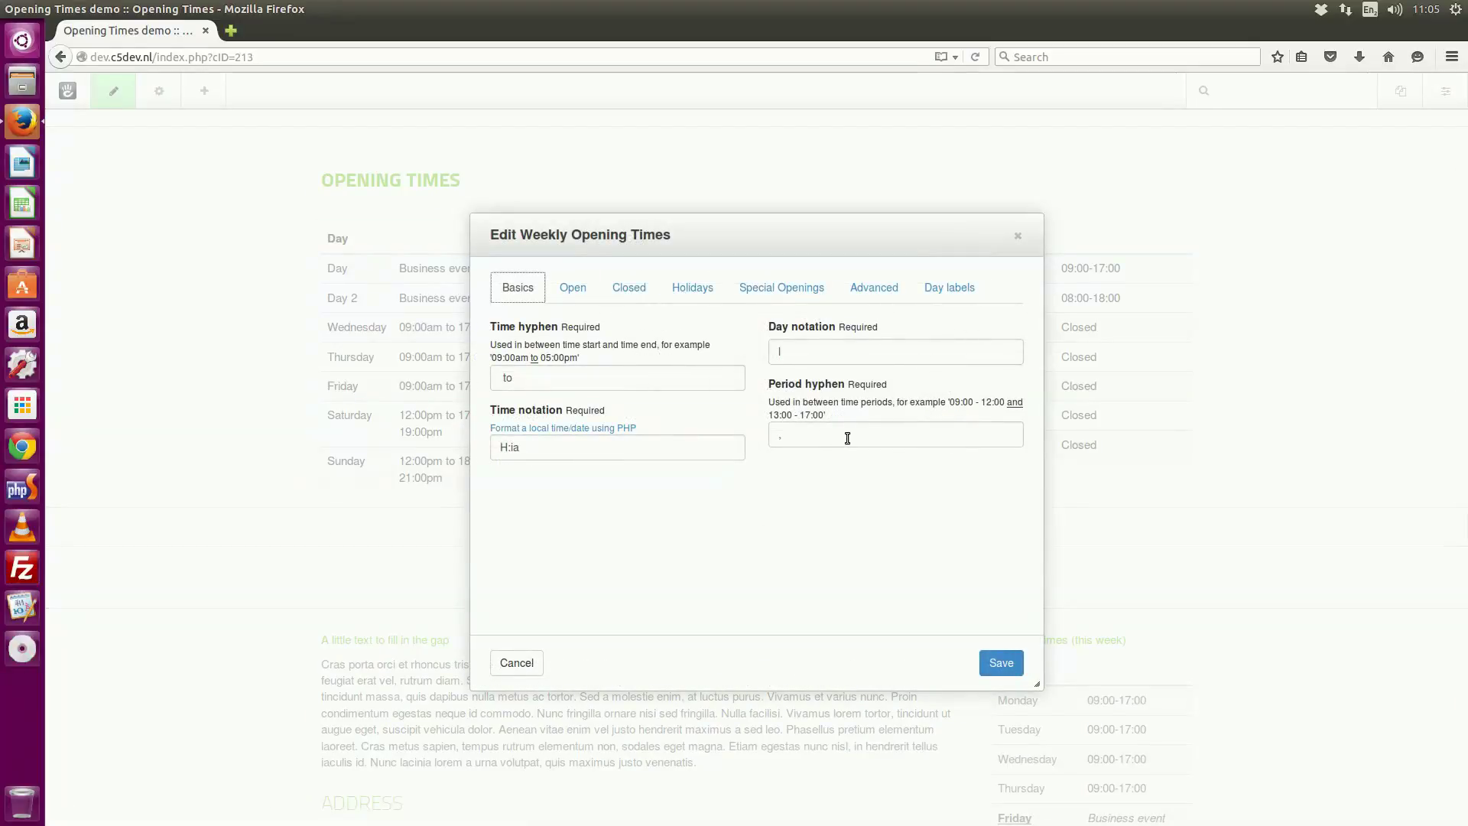
{"action": "left_click", "coordinate": [849, 438]}
{"action": "key", "text": "BackSpace"}
{"action": "type", "text": "<br/>"}
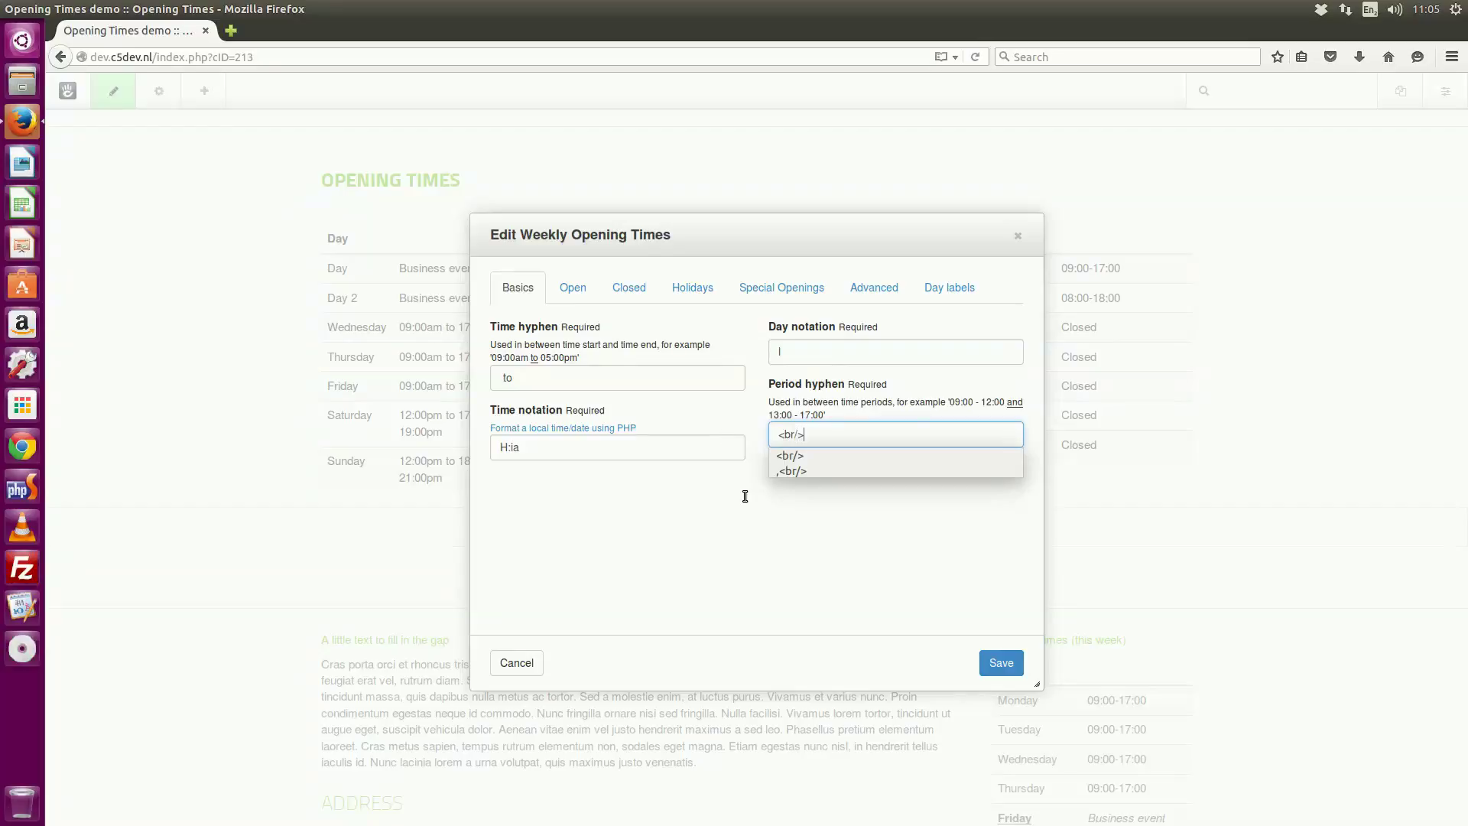
{"action": "left_click", "coordinate": [808, 531]}
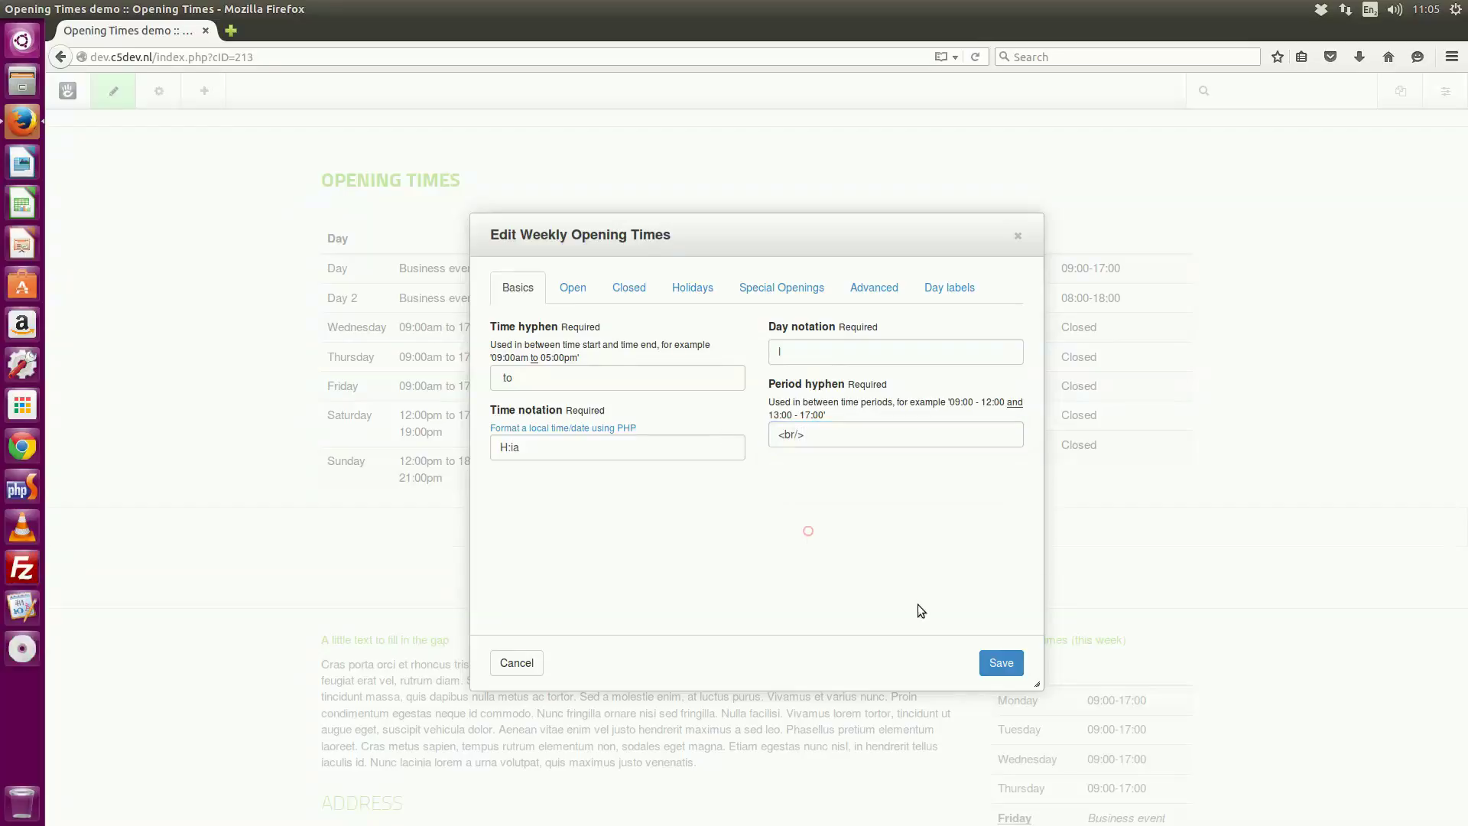
{"action": "left_click", "coordinate": [1001, 663]}
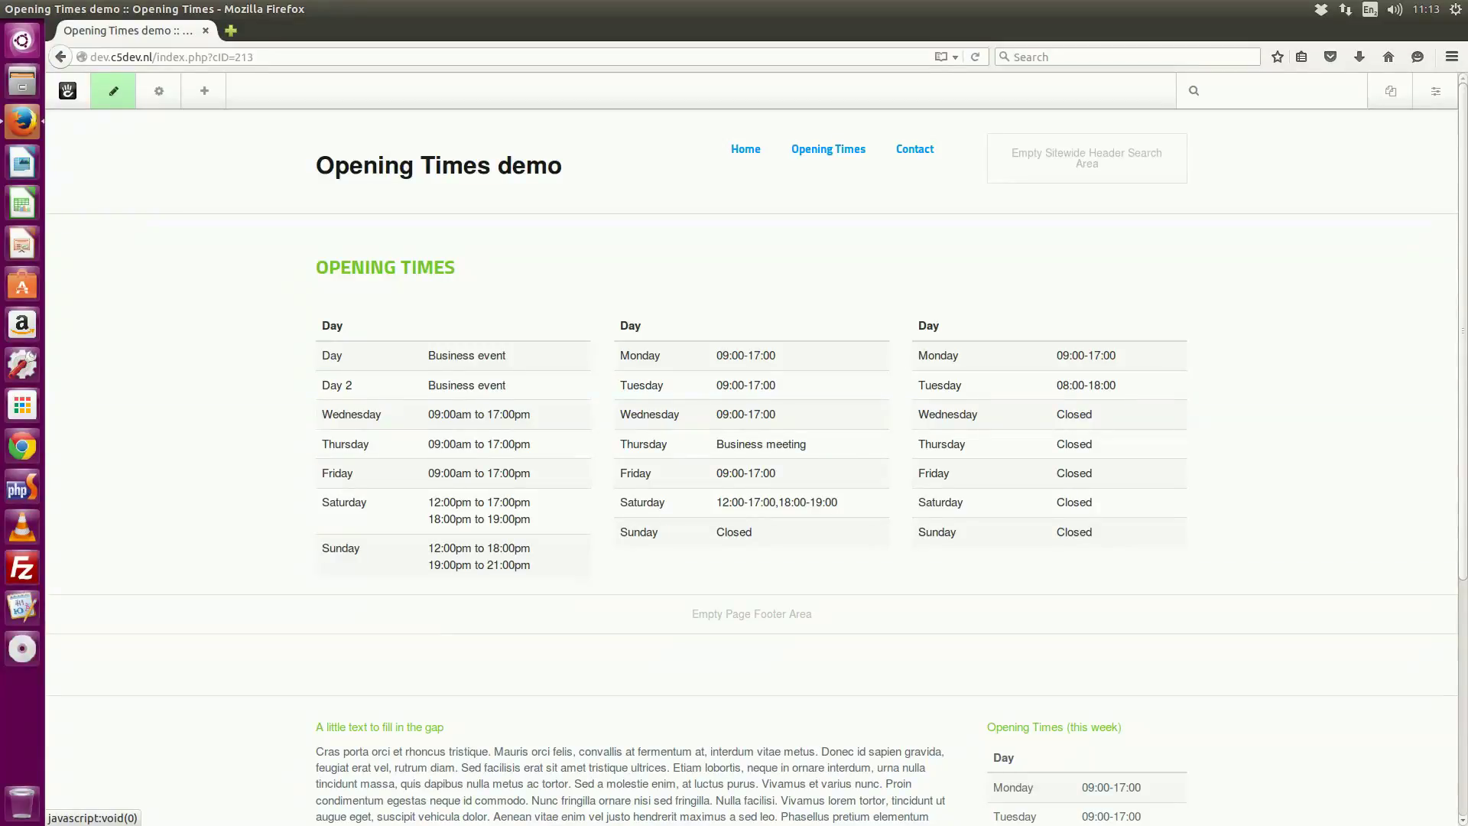
- Add a Status Opening Times block with its default settings to the Sitewide Header Search area
{"action": "left_click", "coordinate": [204, 90]}
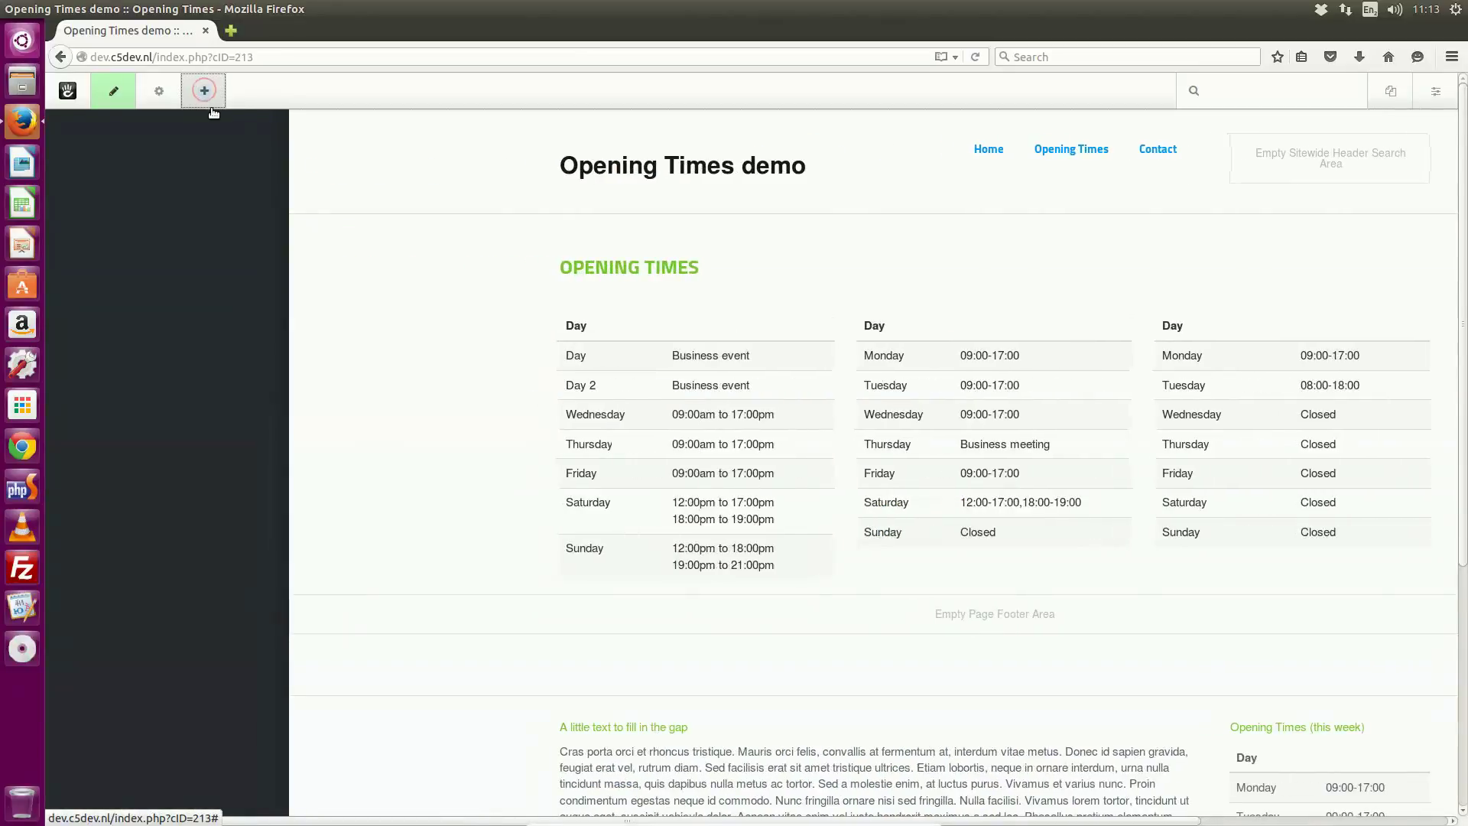
{"action": "type", "text": "opening"}
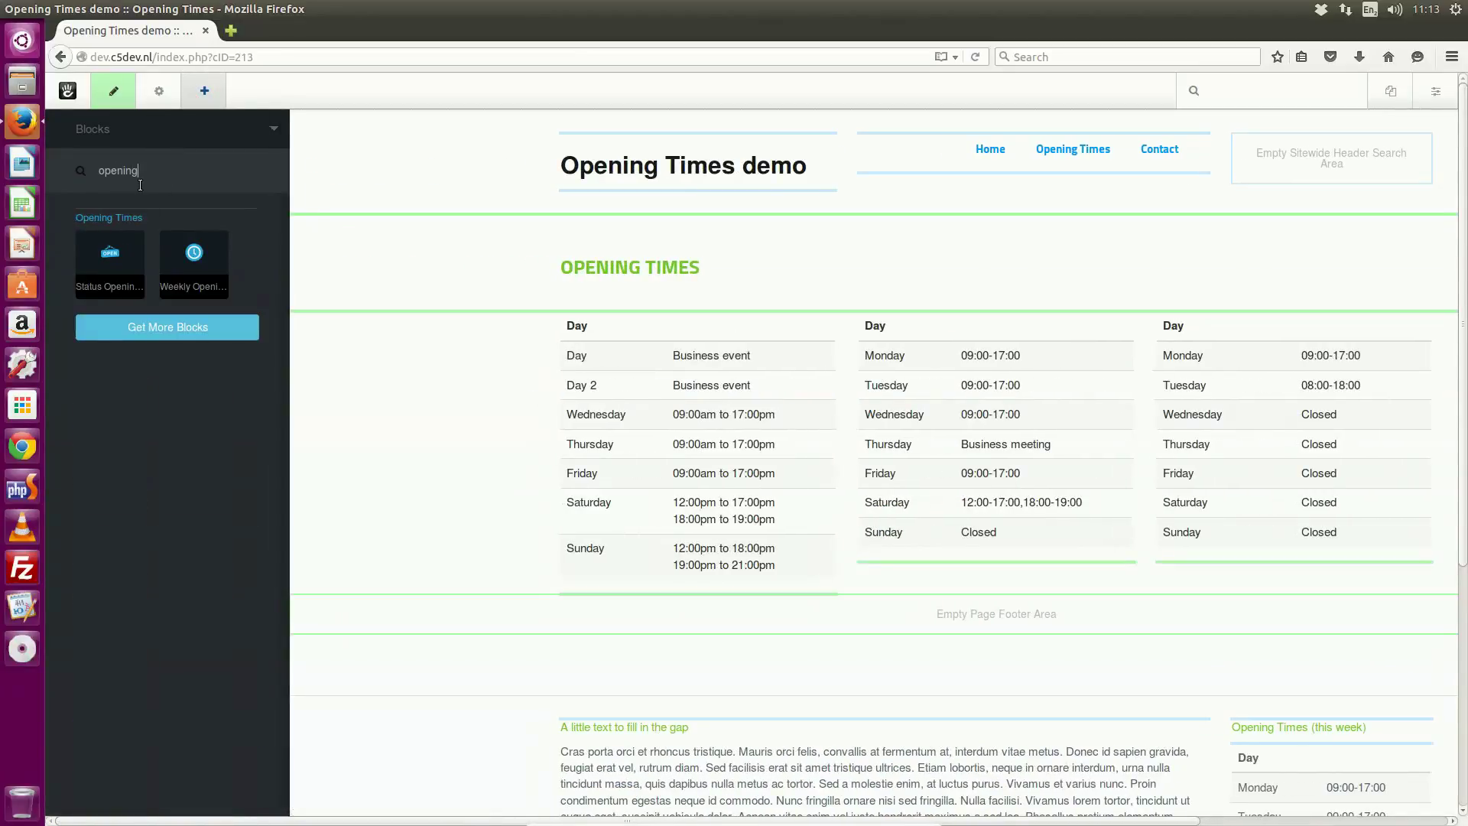
{"action": "left_click_drag", "start_coordinate": [98, 264], "coordinate": [1088, 159]}
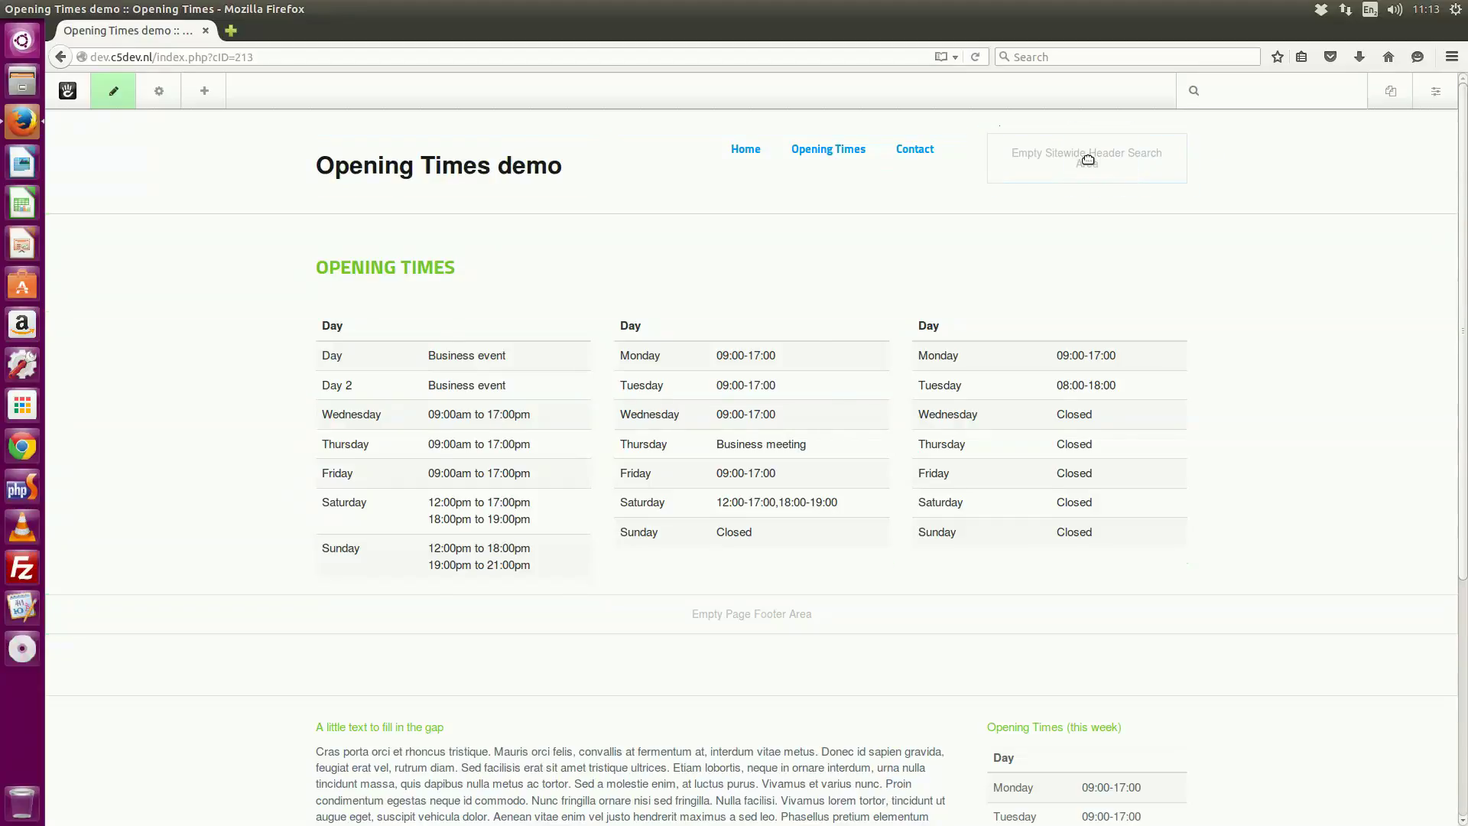
{"action": "left_click", "coordinate": [1041, 701]}
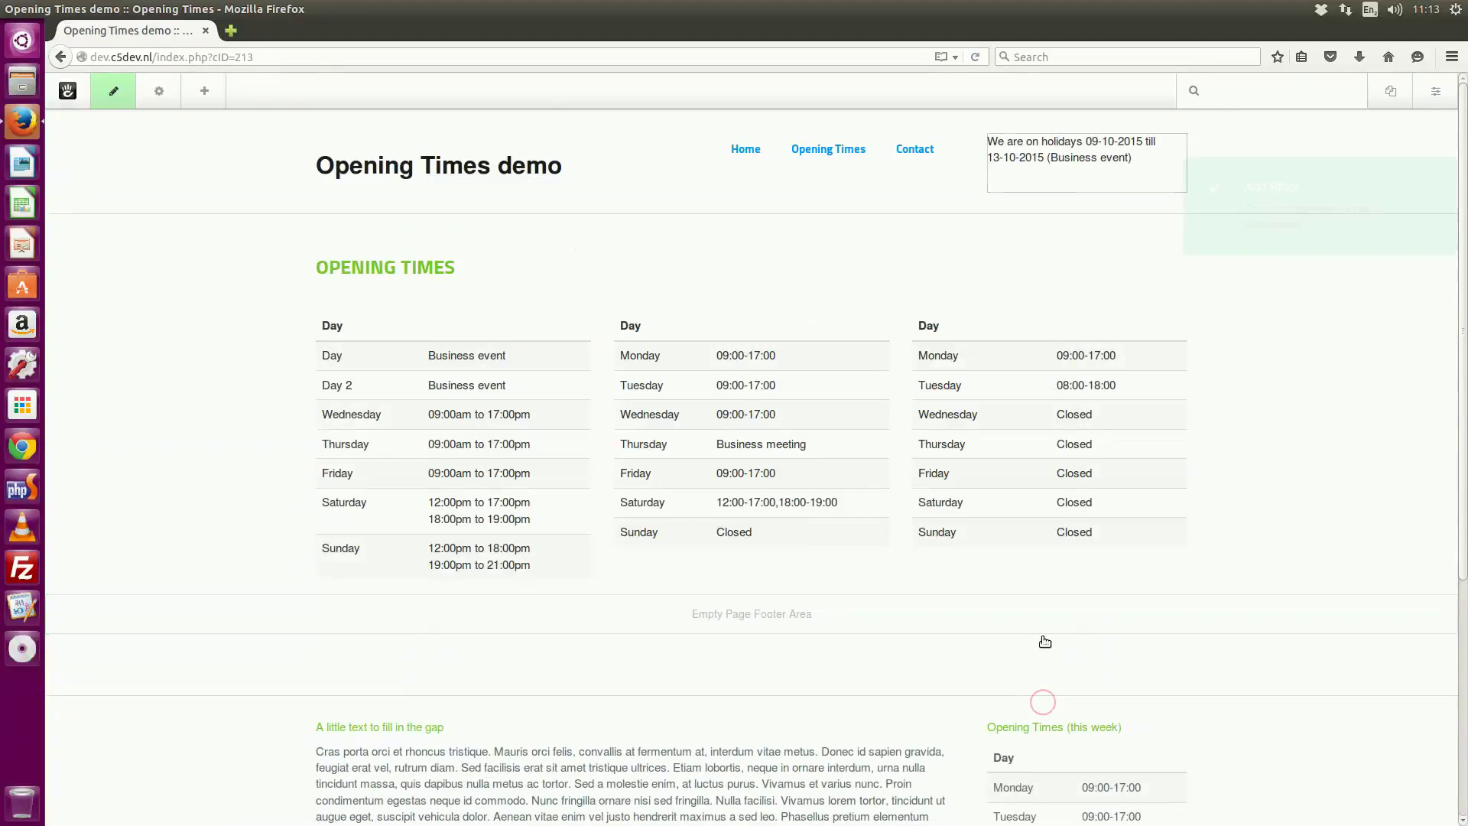
- Set the header Status Opening Times block's element HTML tag to Div and its element class name to label
{"action": "left_click", "coordinate": [1032, 147]}
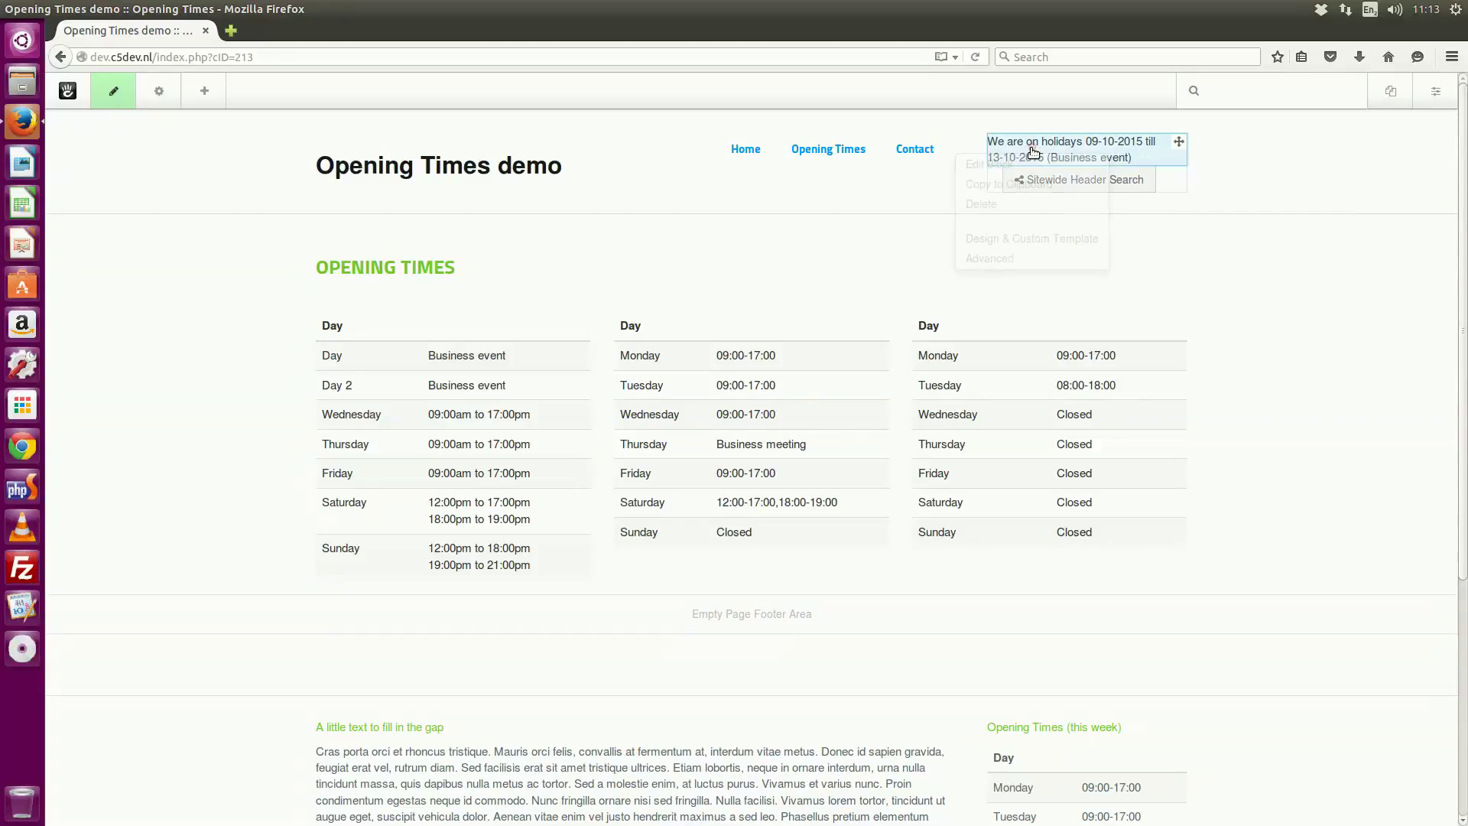
{"action": "left_click", "coordinate": [988, 164]}
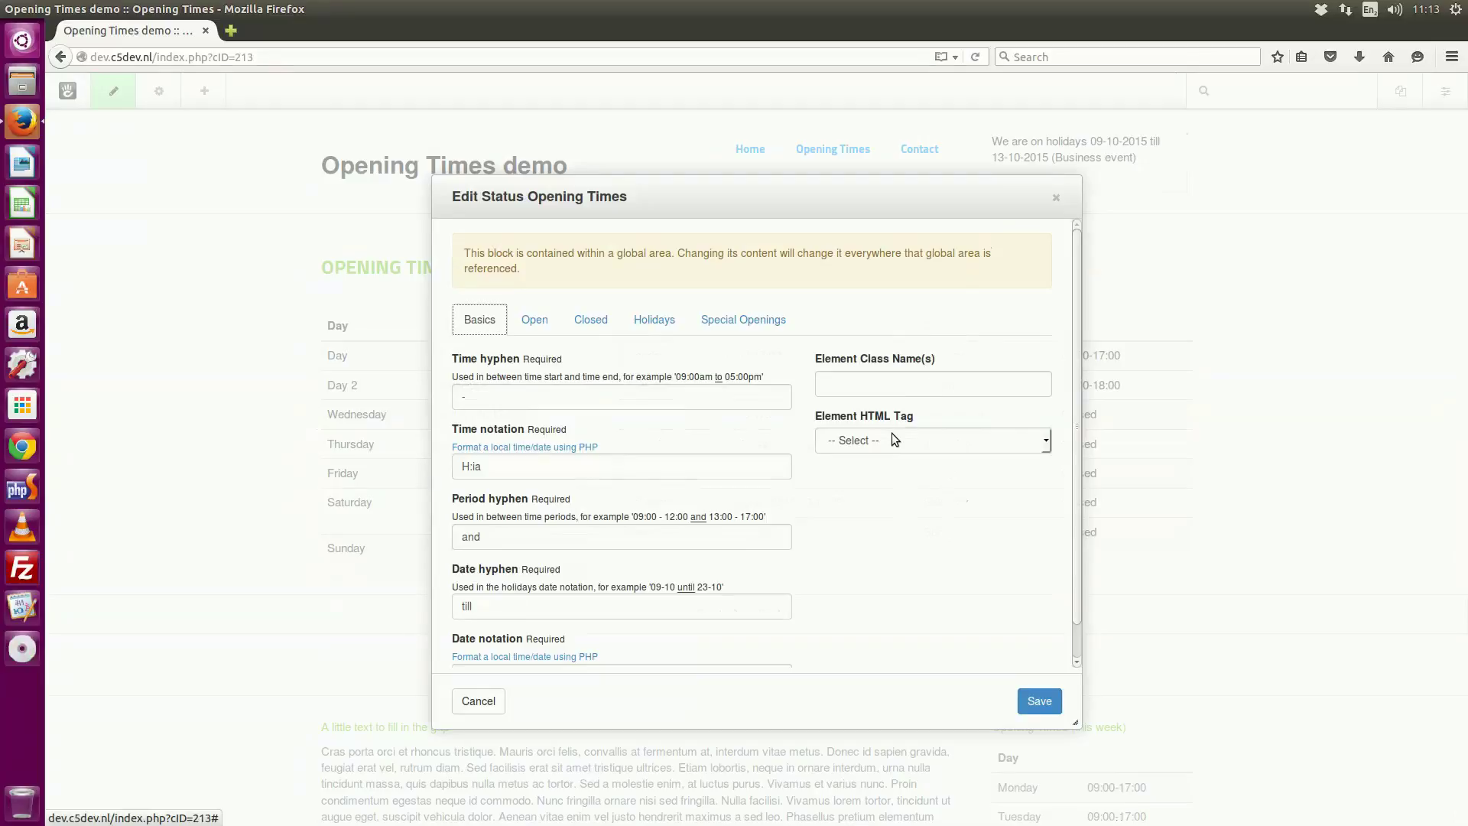
{"action": "left_click", "coordinate": [875, 438]}
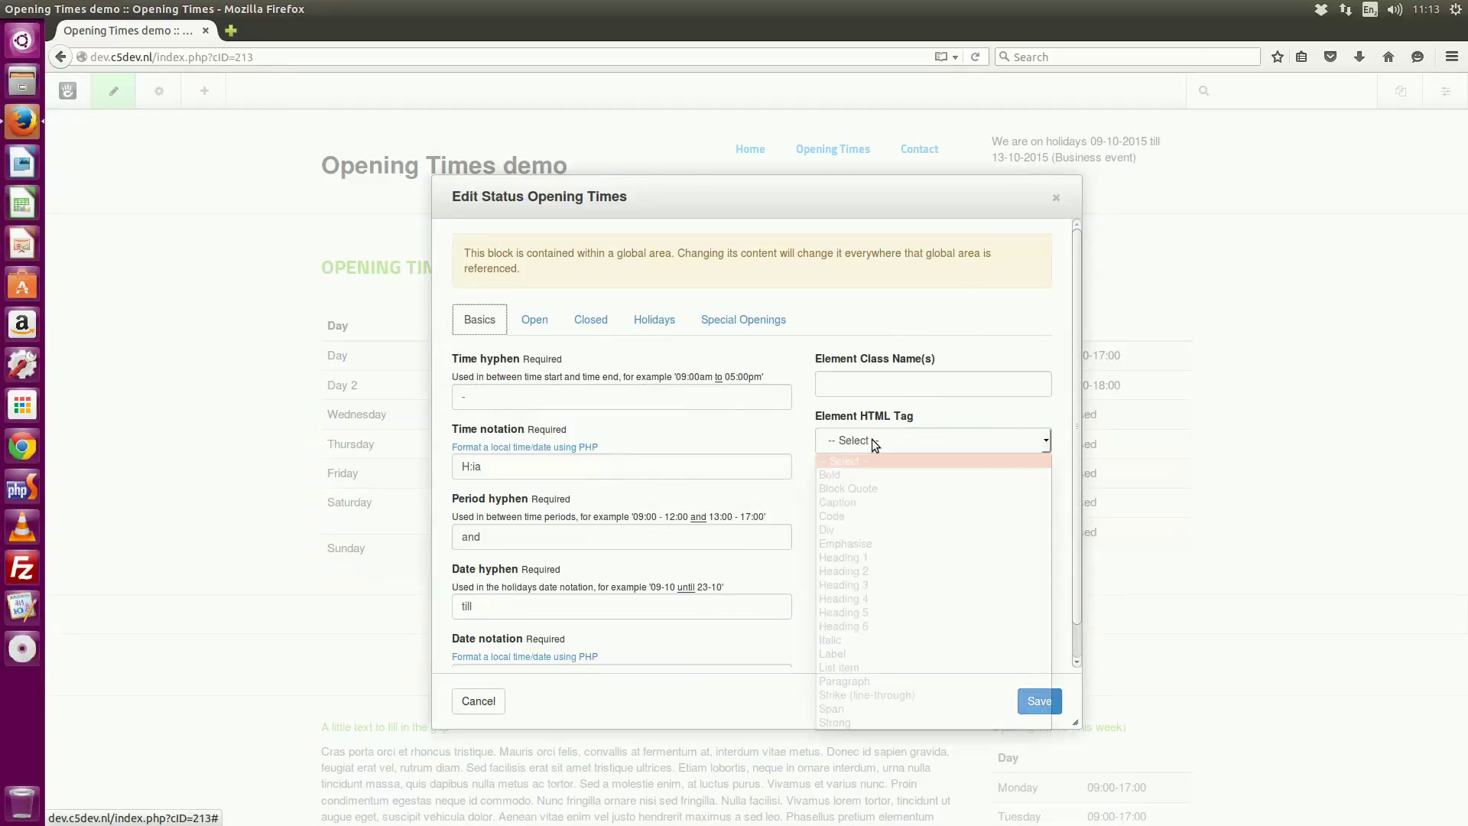
{"action": "left_click", "coordinate": [838, 530]}
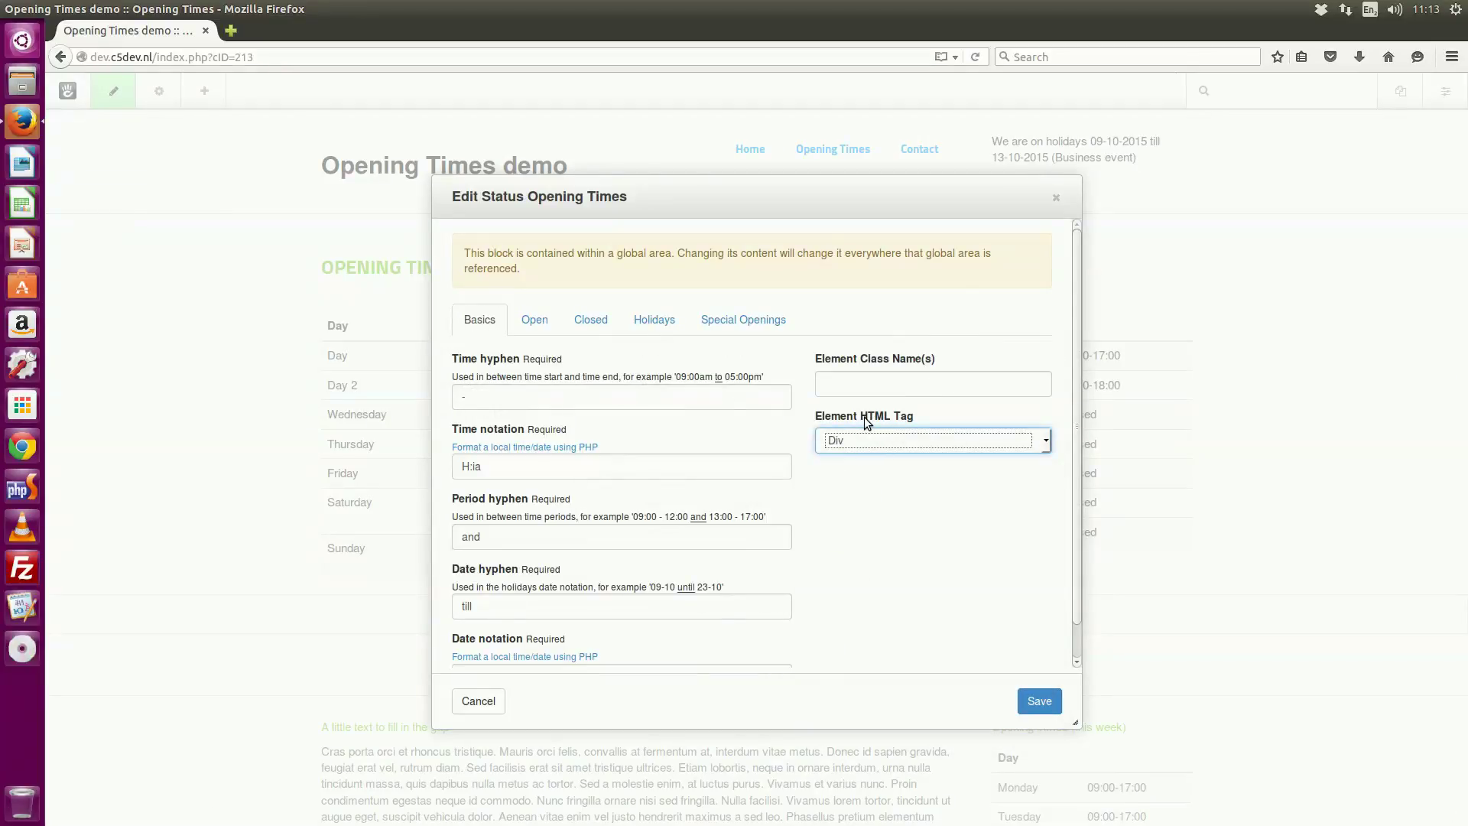
{"action": "left_click", "coordinate": [875, 380]}
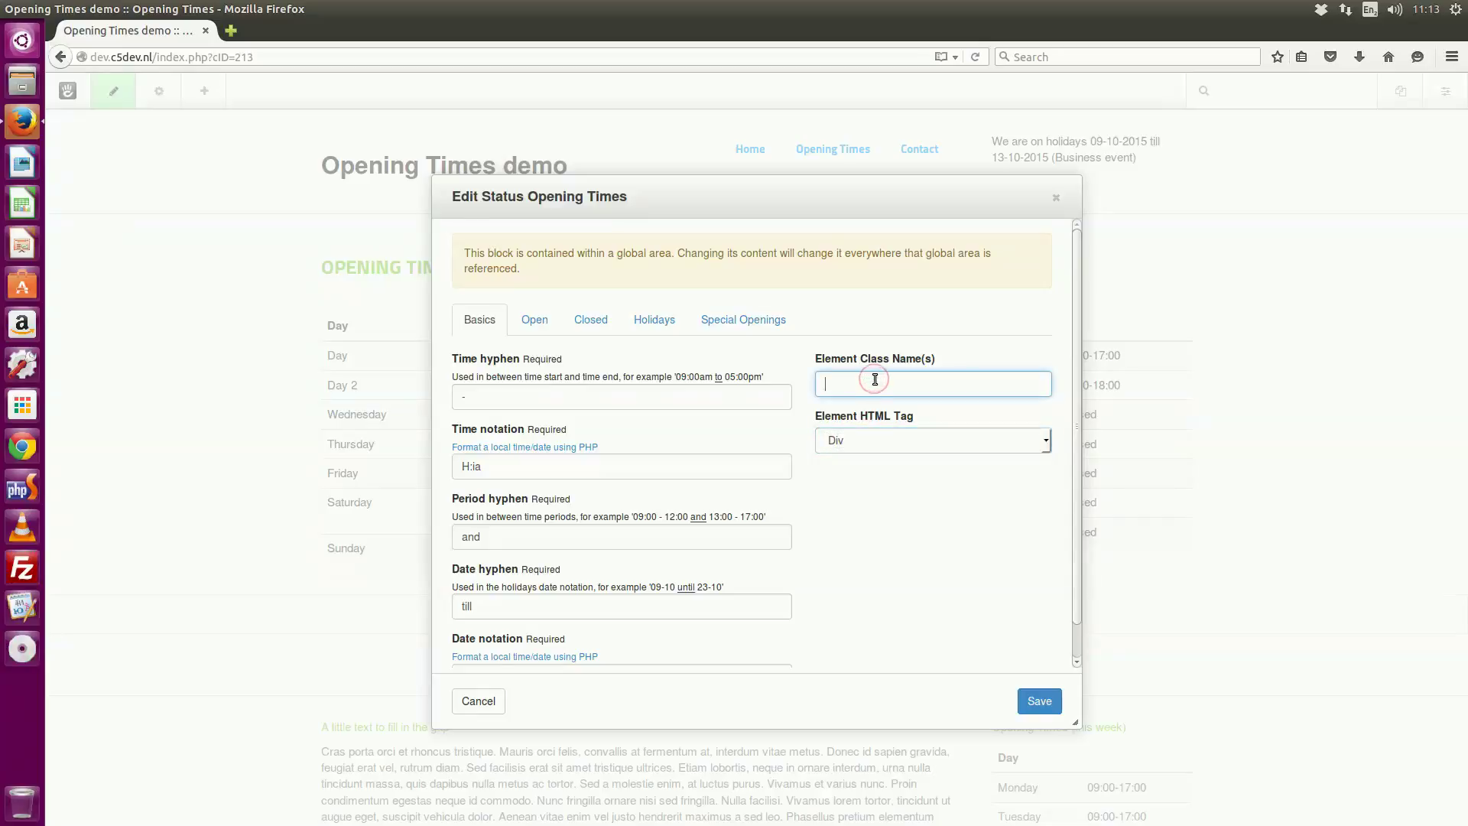
{"action": "type", "text": "label"}
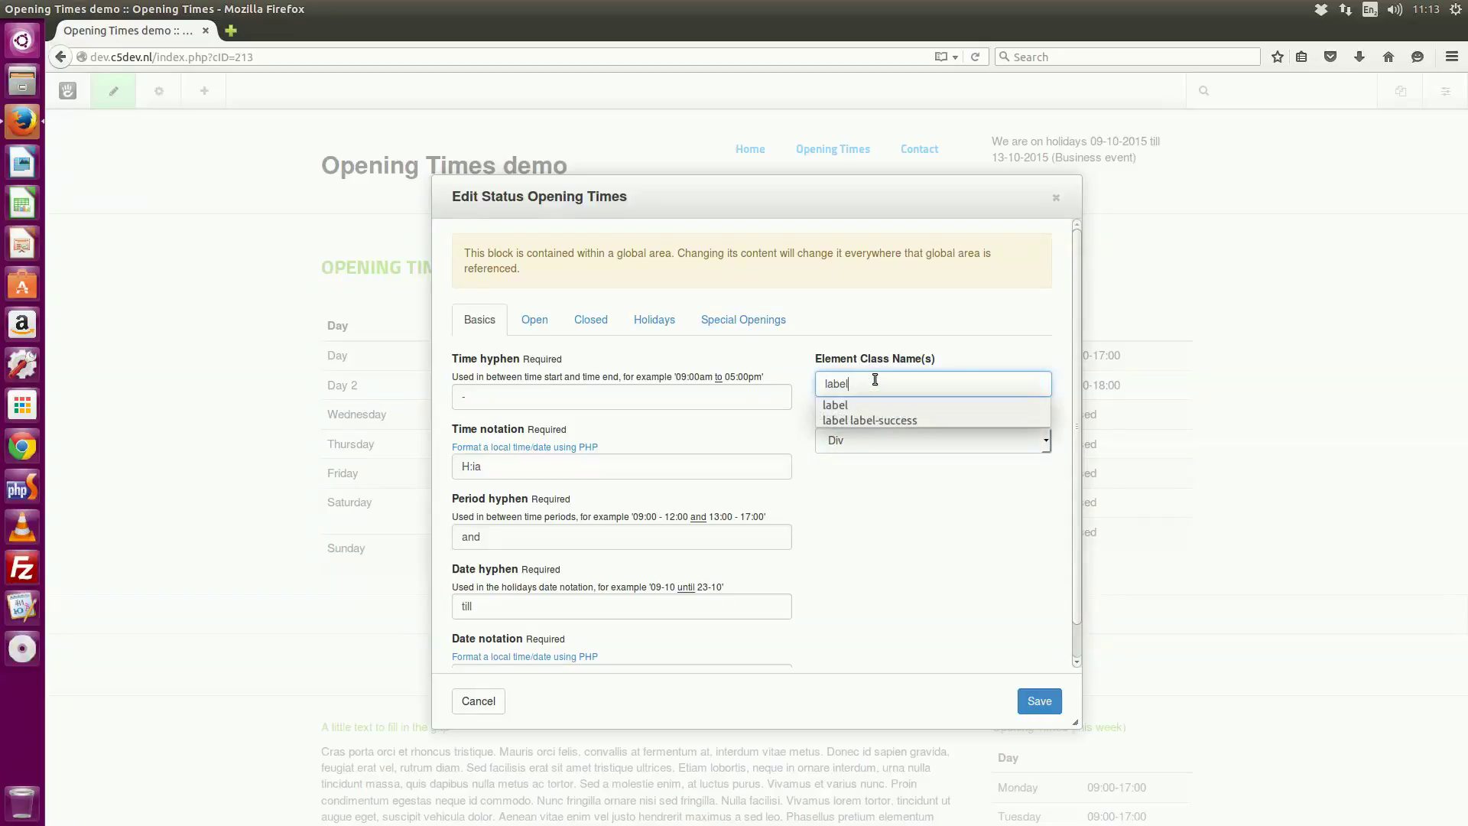
{"action": "left_click", "coordinate": [861, 477]}
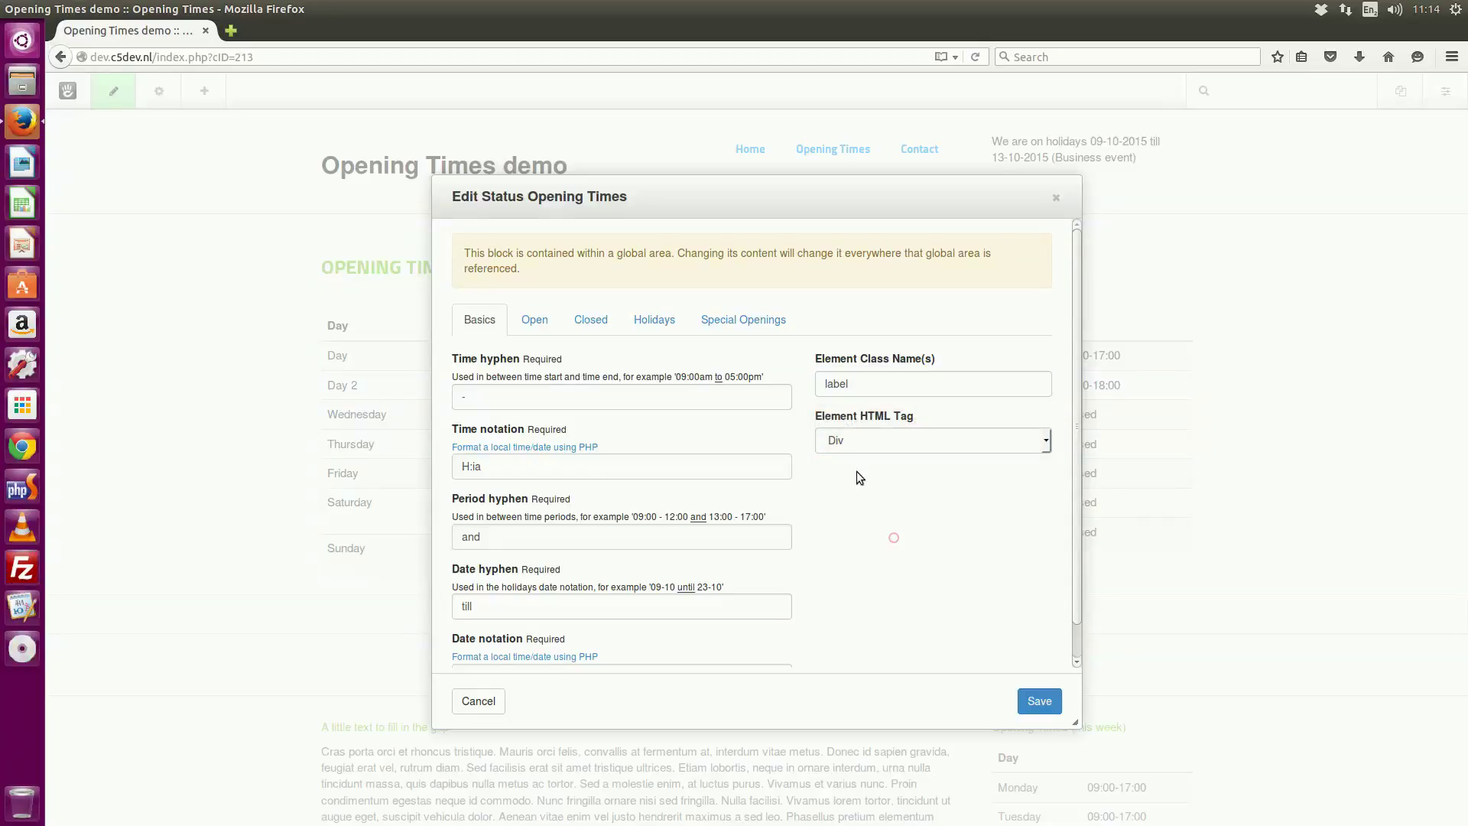
- Set the extra element class name for Holidays to label-info in the Status Opening Times block and save it
{"action": "left_click", "coordinate": [649, 319]}
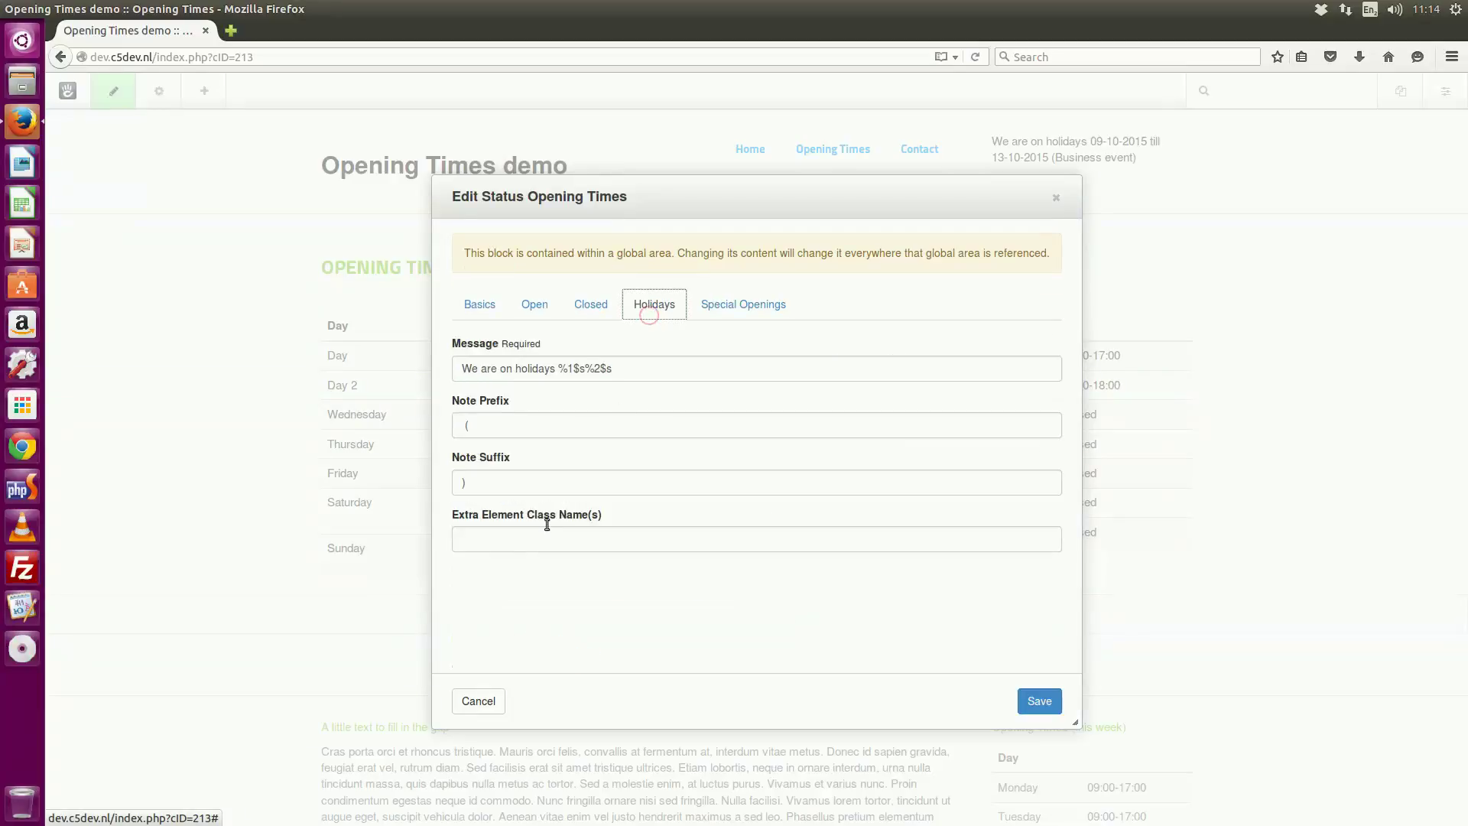
{"action": "left_click", "coordinate": [521, 546]}
{"action": "type", "text": "l"}
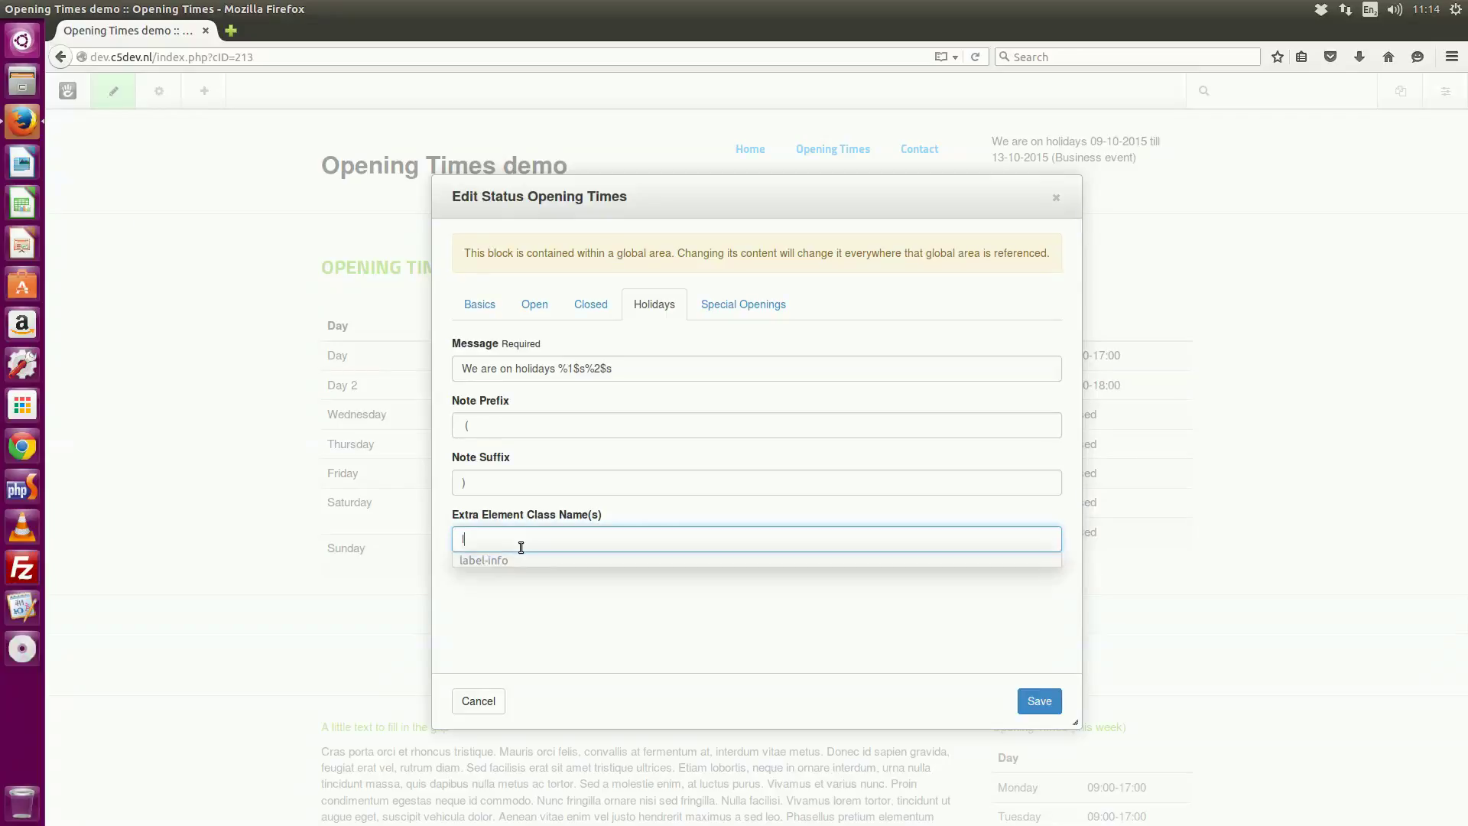
{"action": "type", "text": "abel-info"}
{"action": "key", "text": "Down"}
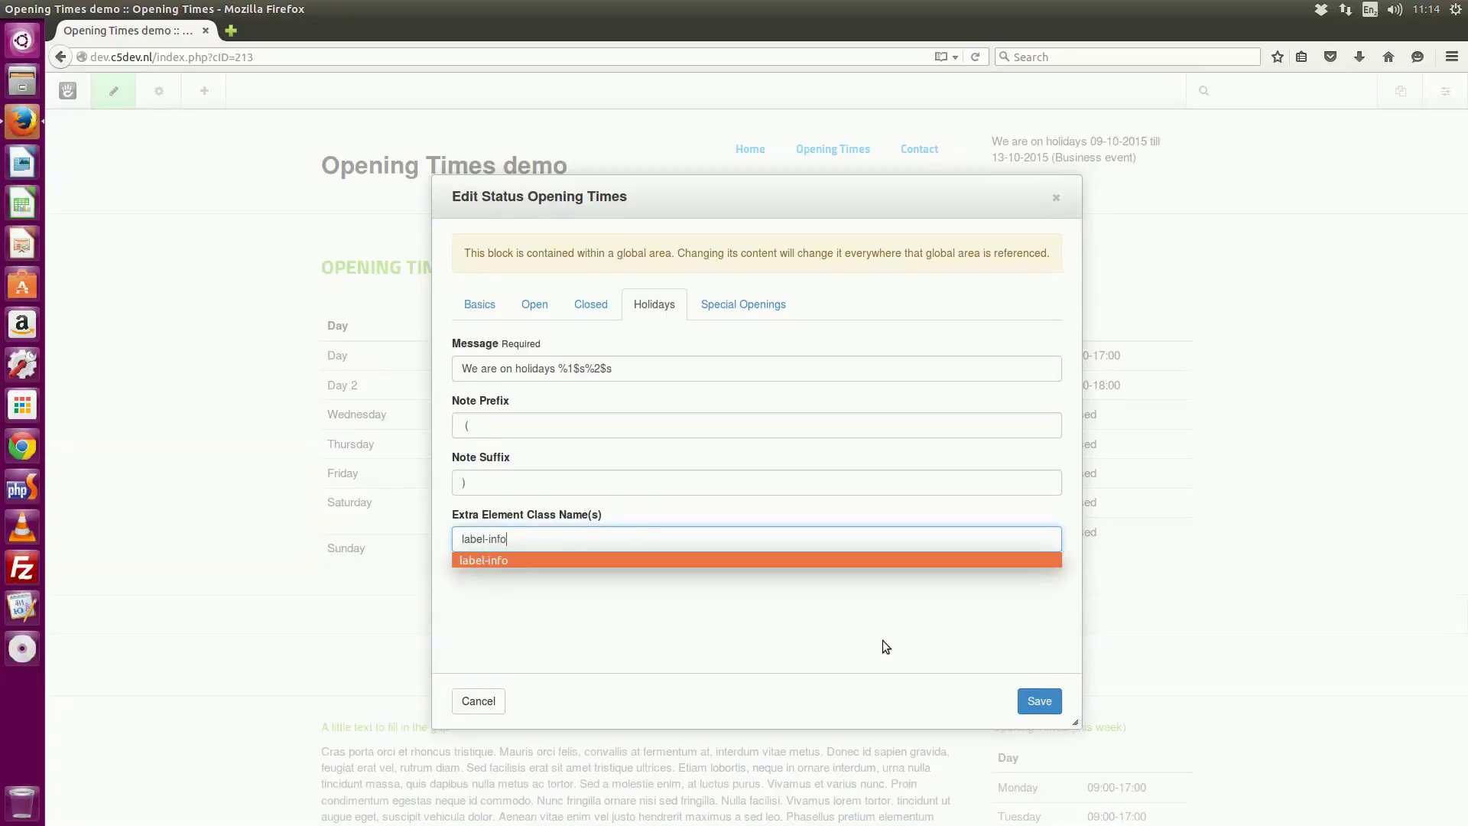
{"action": "left_click", "coordinate": [1039, 700]}
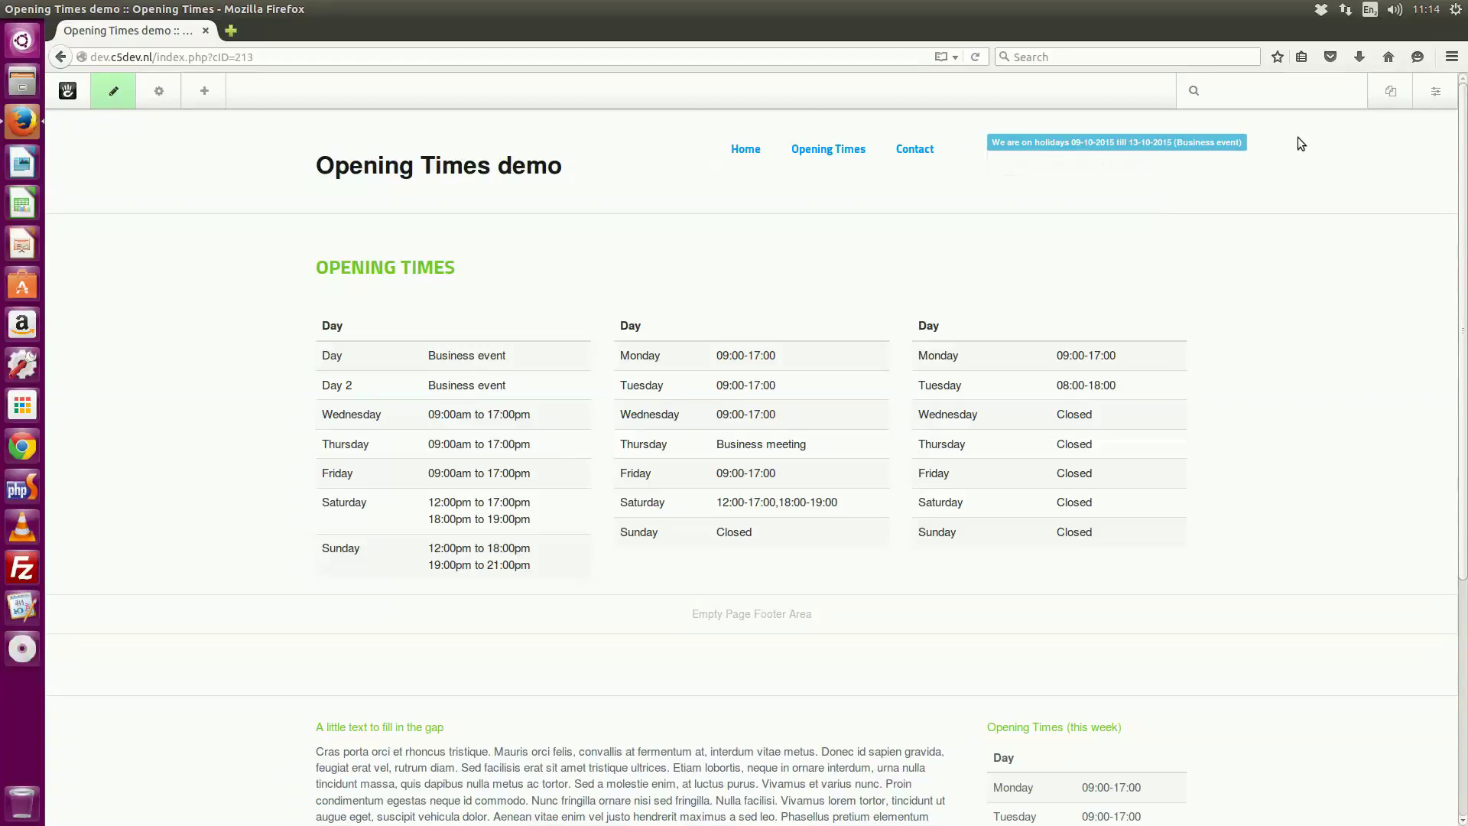
- Change the Holidays extra element class name to label-success in the header's Status Opening Times block
{"action": "left_click", "coordinate": [1048, 146]}
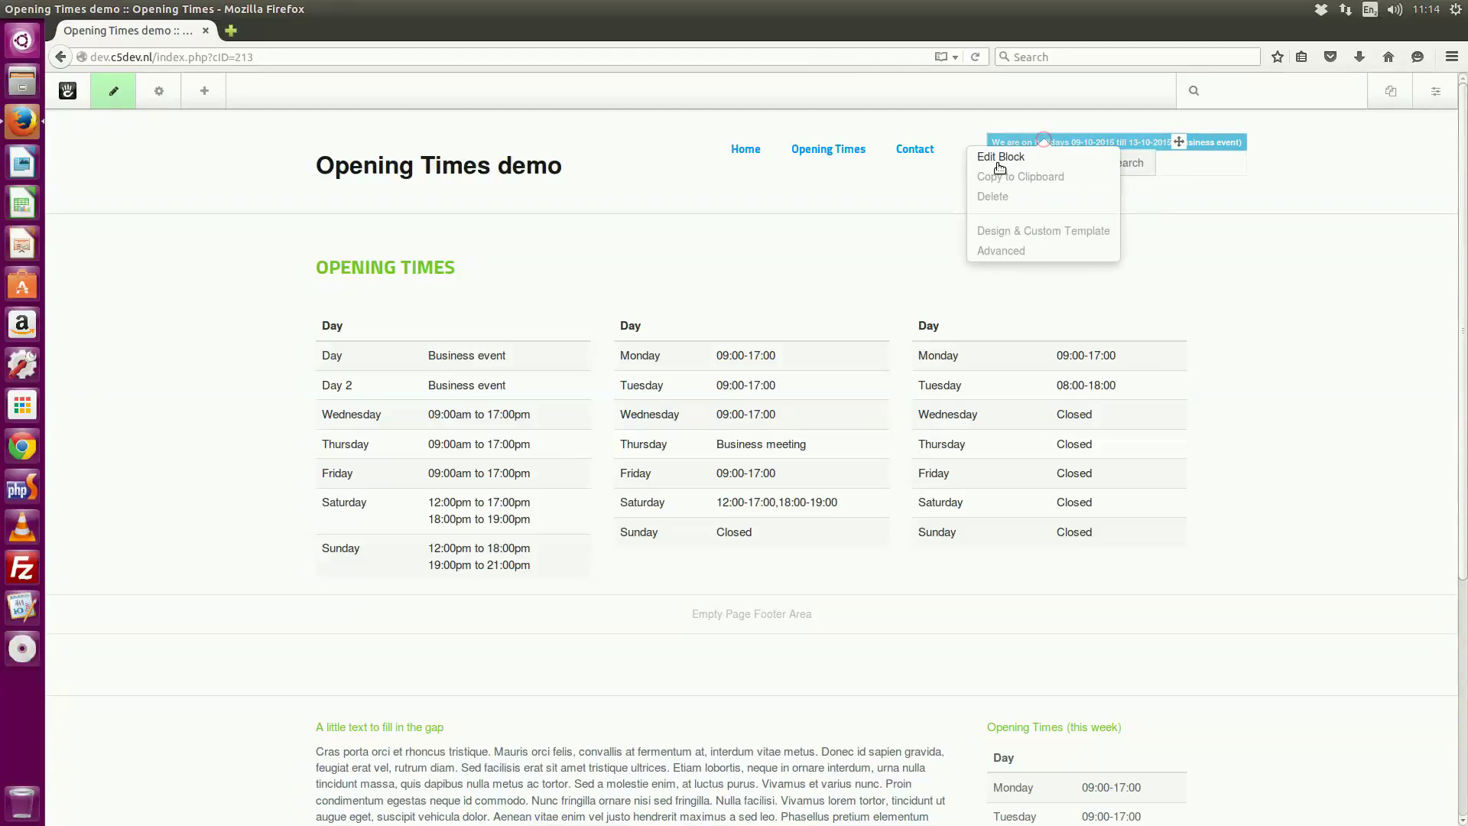
{"action": "left_click", "coordinate": [1002, 153]}
{"action": "left_click", "coordinate": [520, 319]}
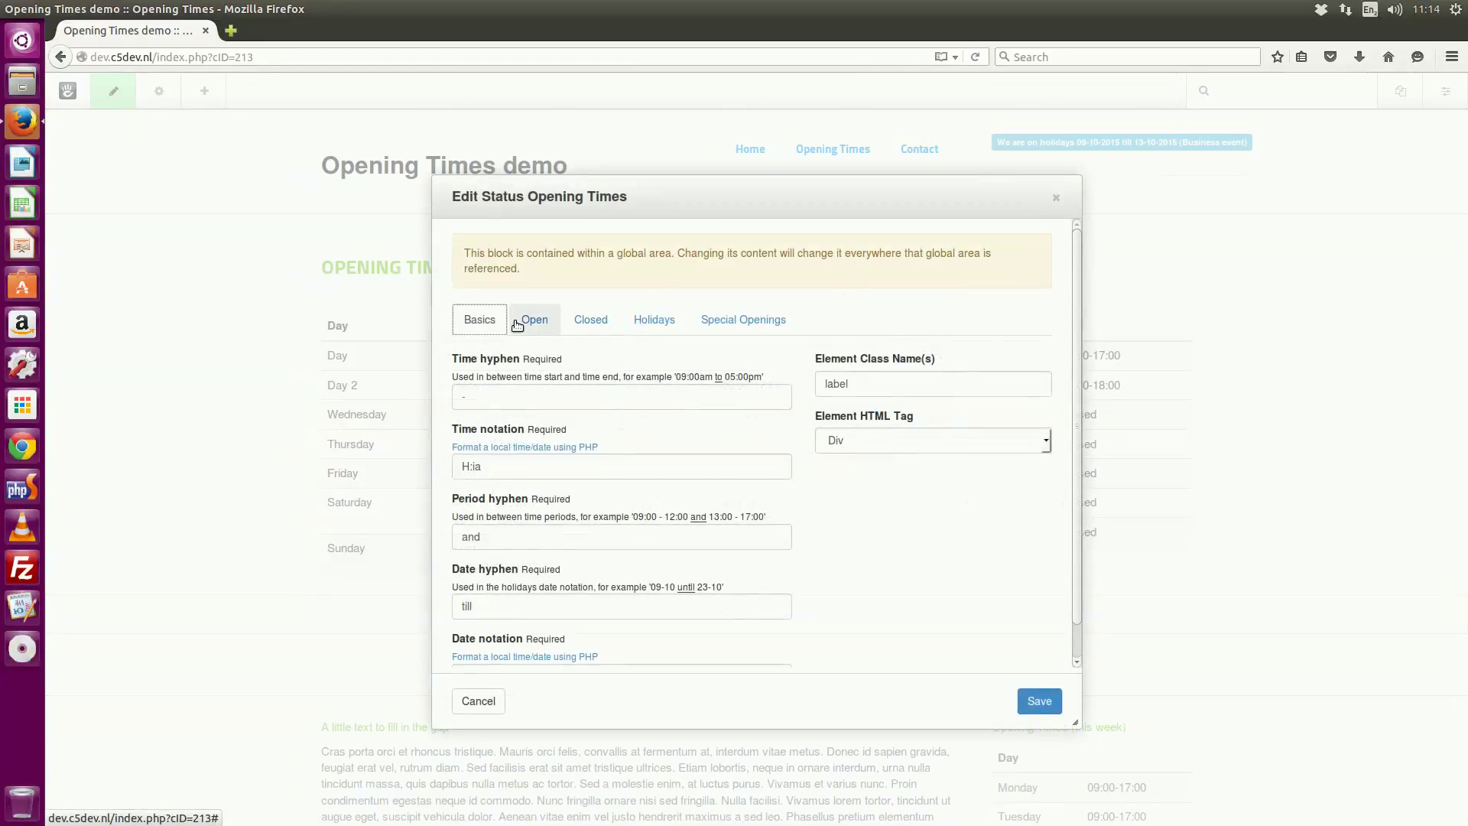
{"action": "left_click", "coordinate": [599, 311]}
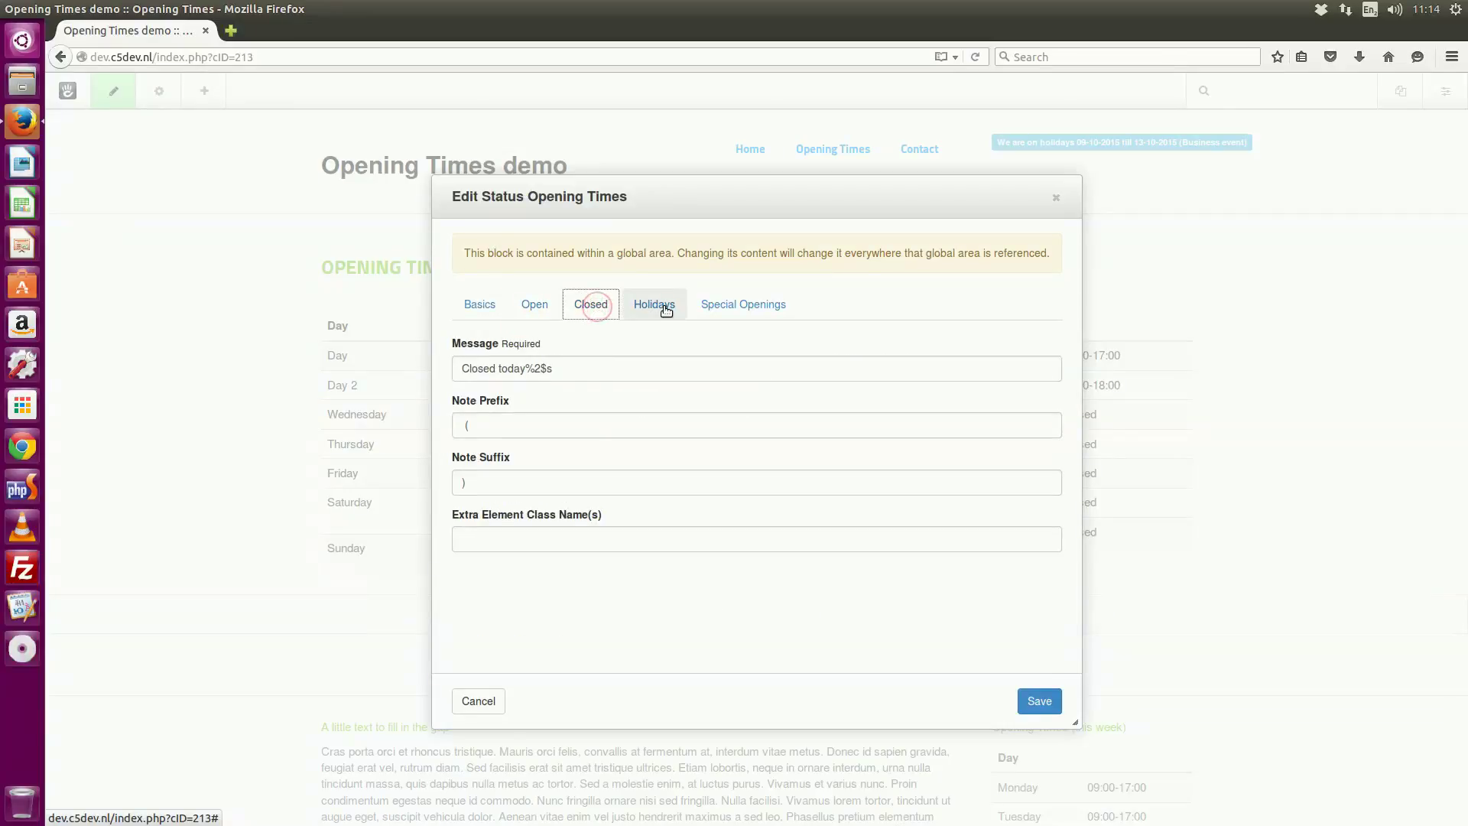
{"action": "left_click", "coordinate": [636, 314]}
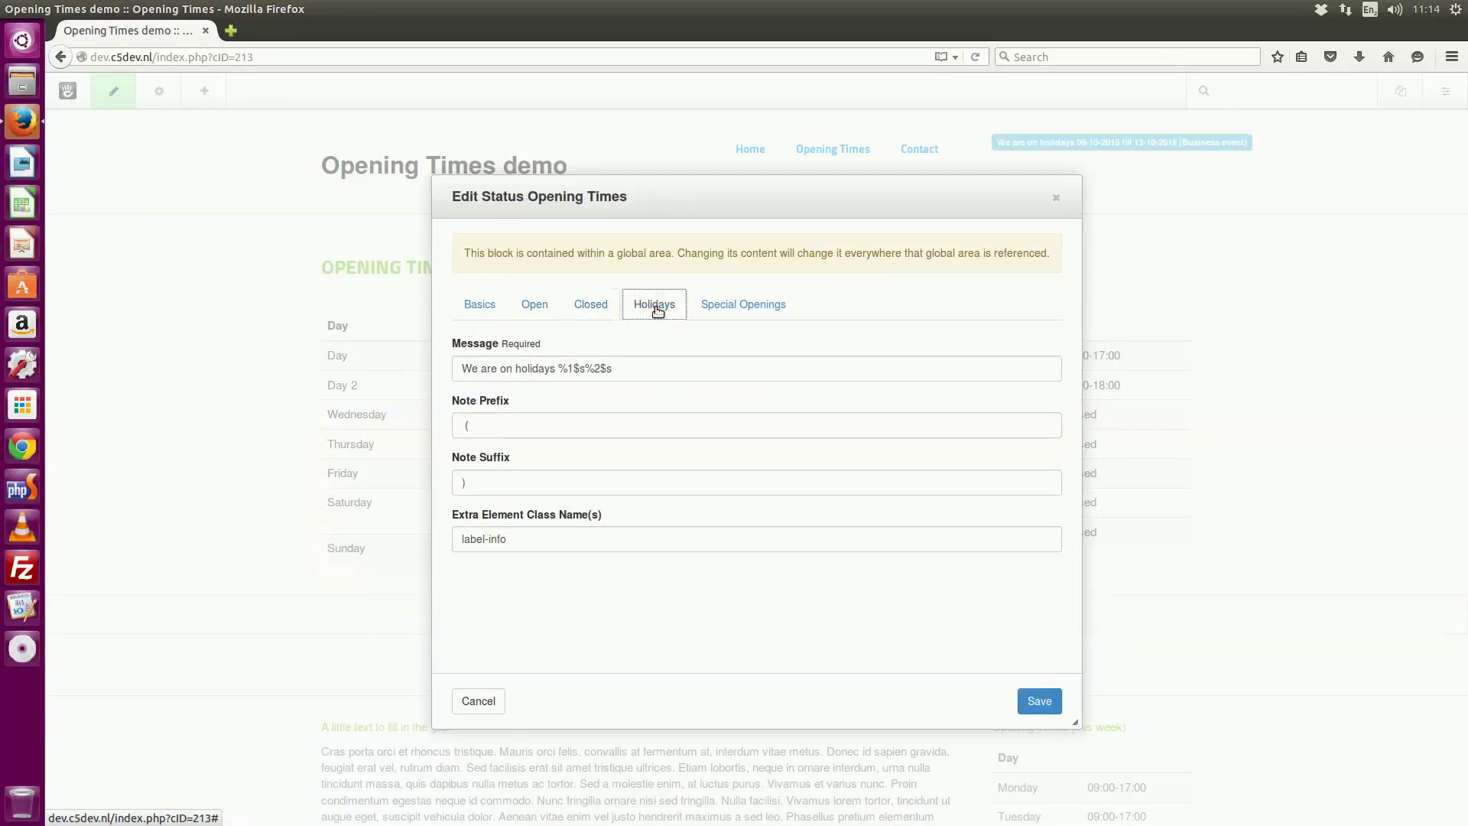
{"action": "double_click", "coordinate": [493, 539]}
{"action": "type", "text": "success"}
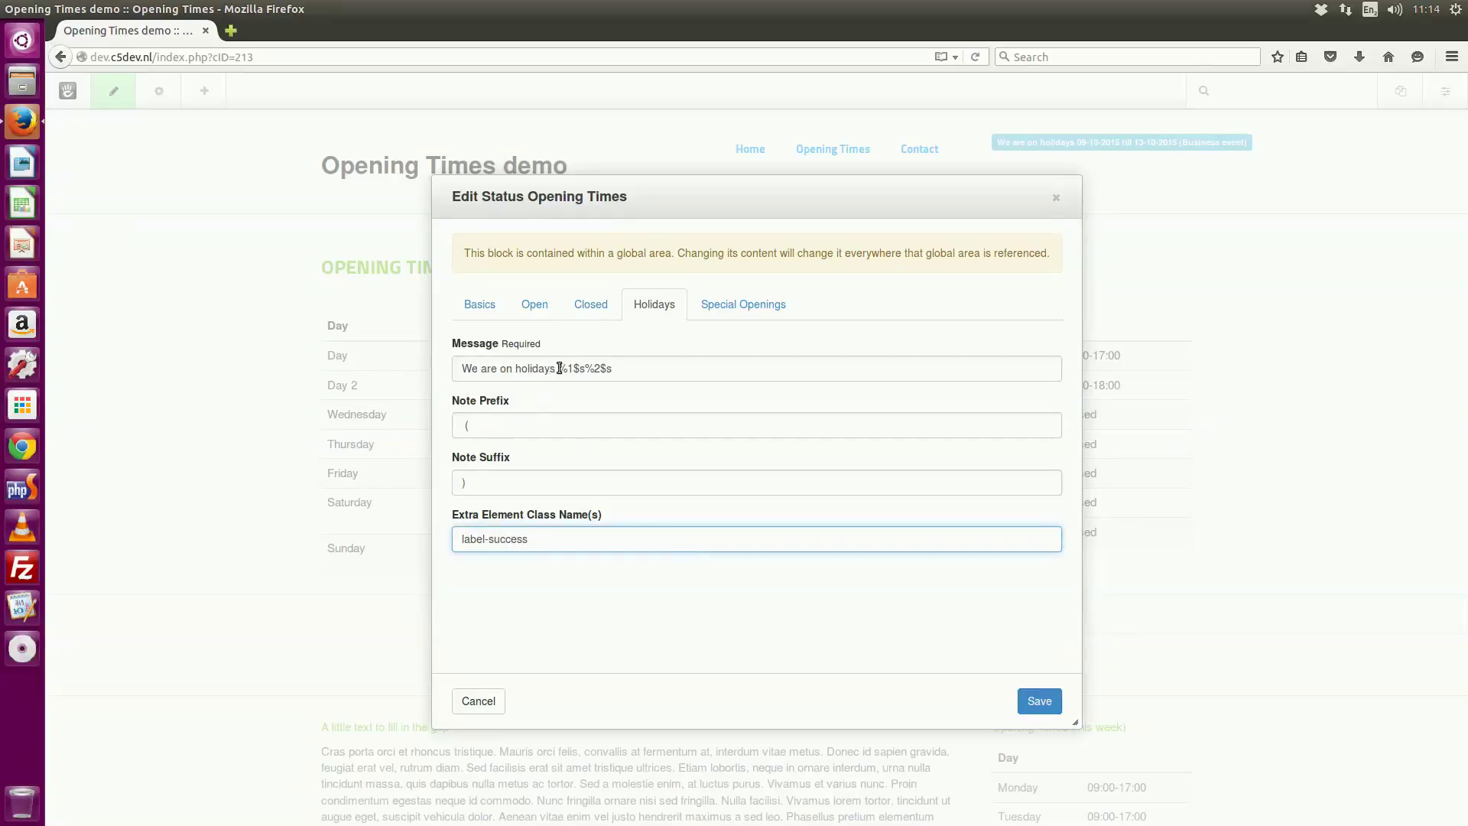
- Remove the "We are on holidays" wording so the Holidays message is only %1$s%2$s, and save the block
{"action": "left_click_drag", "start_coordinate": [558, 368], "coordinate": [408, 367]}
{"action": "key", "text": "BackSpace"}
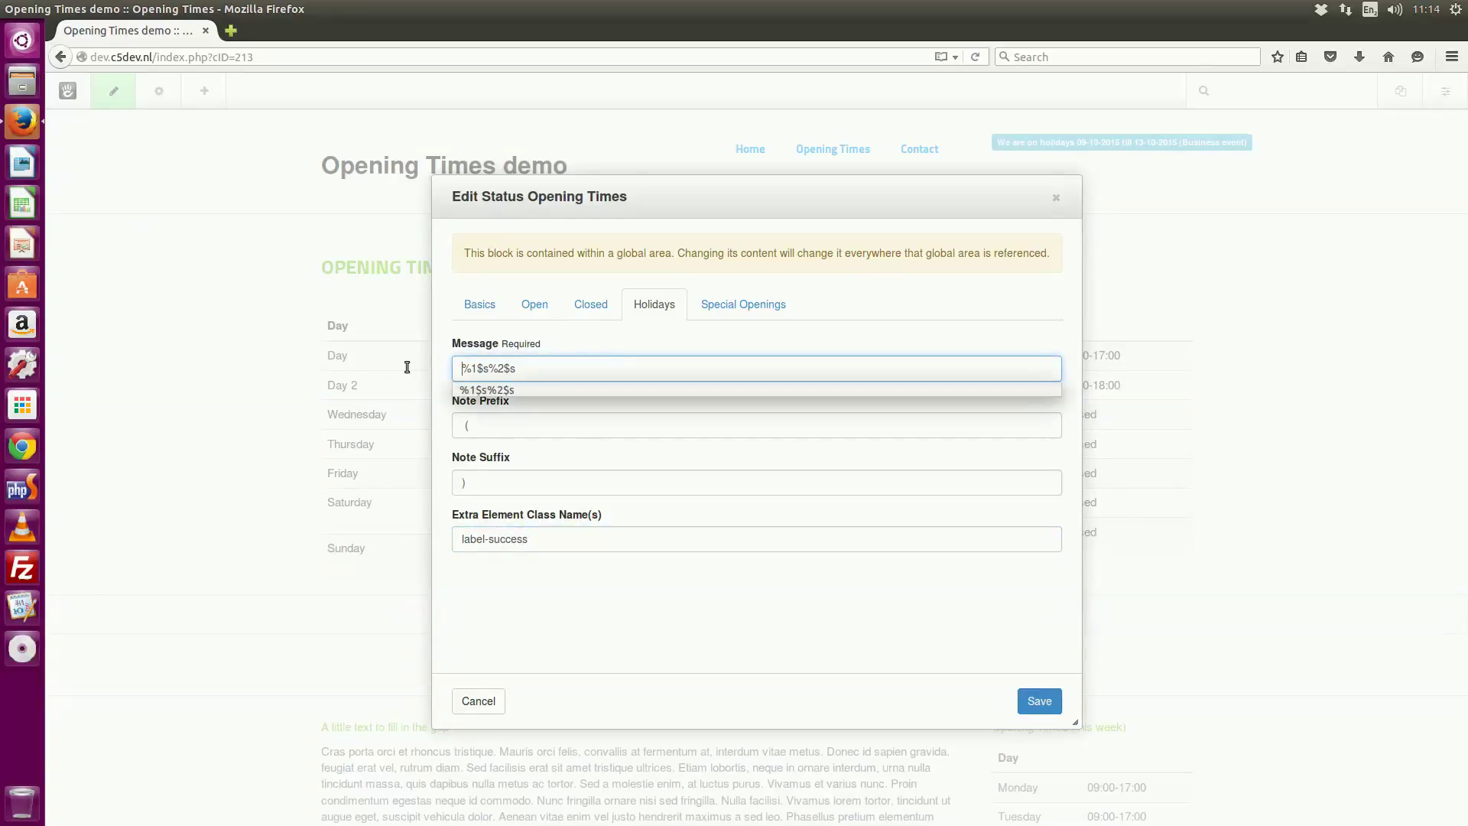
{"action": "left_click", "coordinate": [540, 602]}
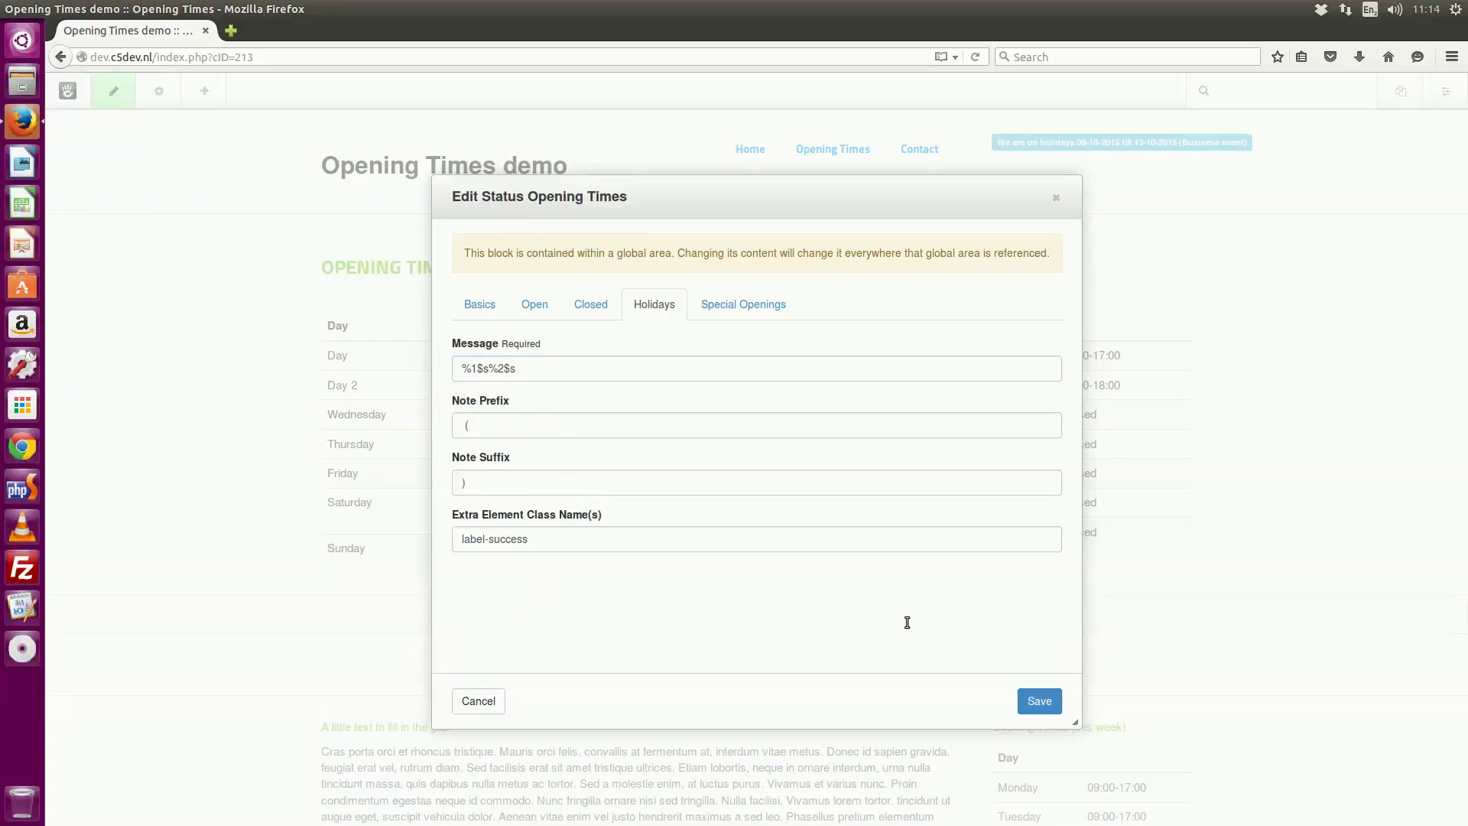
{"action": "left_click", "coordinate": [1038, 701]}
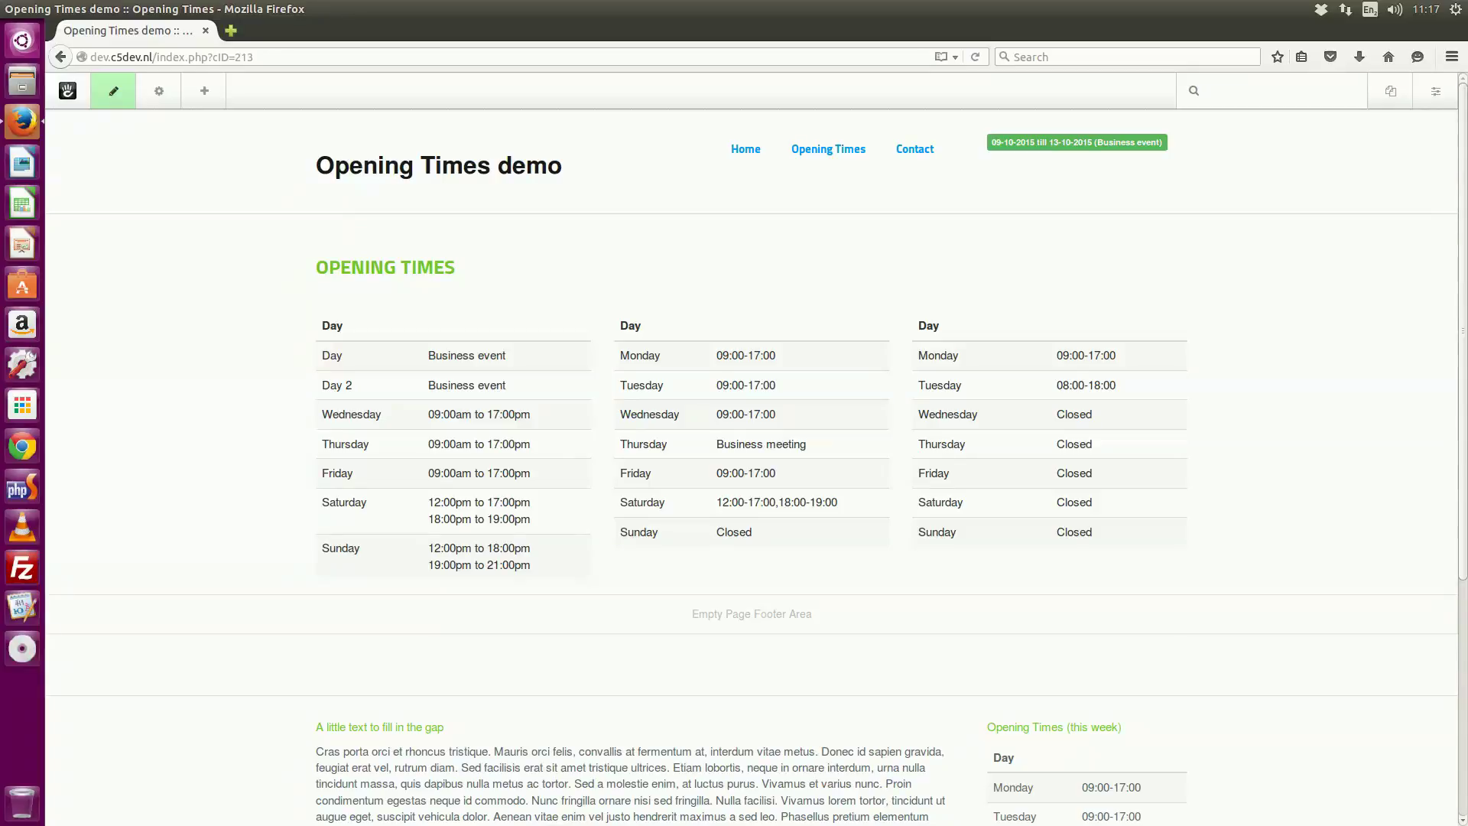
- Open the dashboard's Opening Times page in a separate browser tab and switch to it
{"action": "left_click", "coordinate": [1436, 91]}
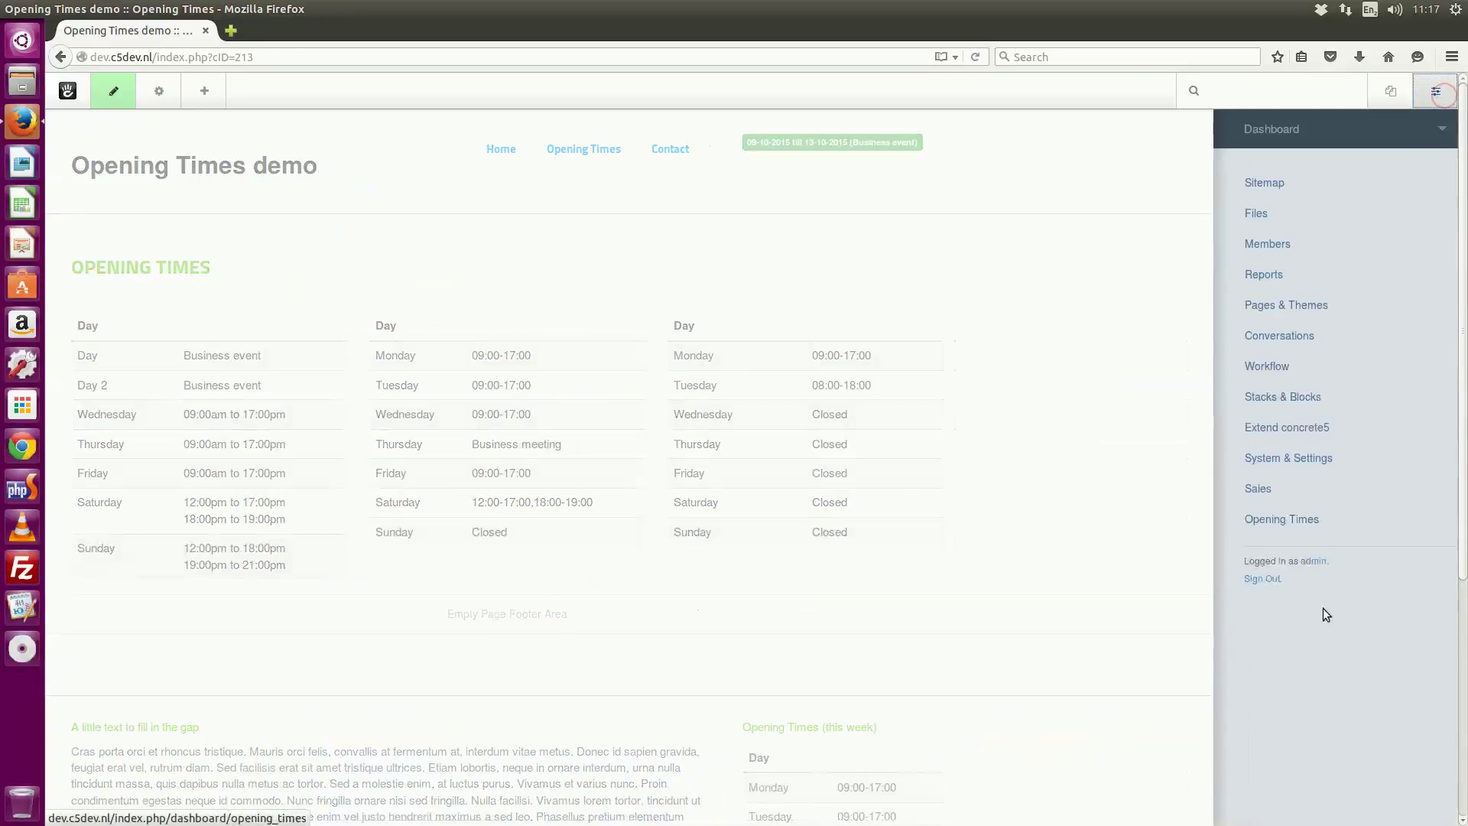
{"action": "middle_click", "coordinate": [1292, 519]}
{"action": "left_click", "coordinate": [284, 34]}
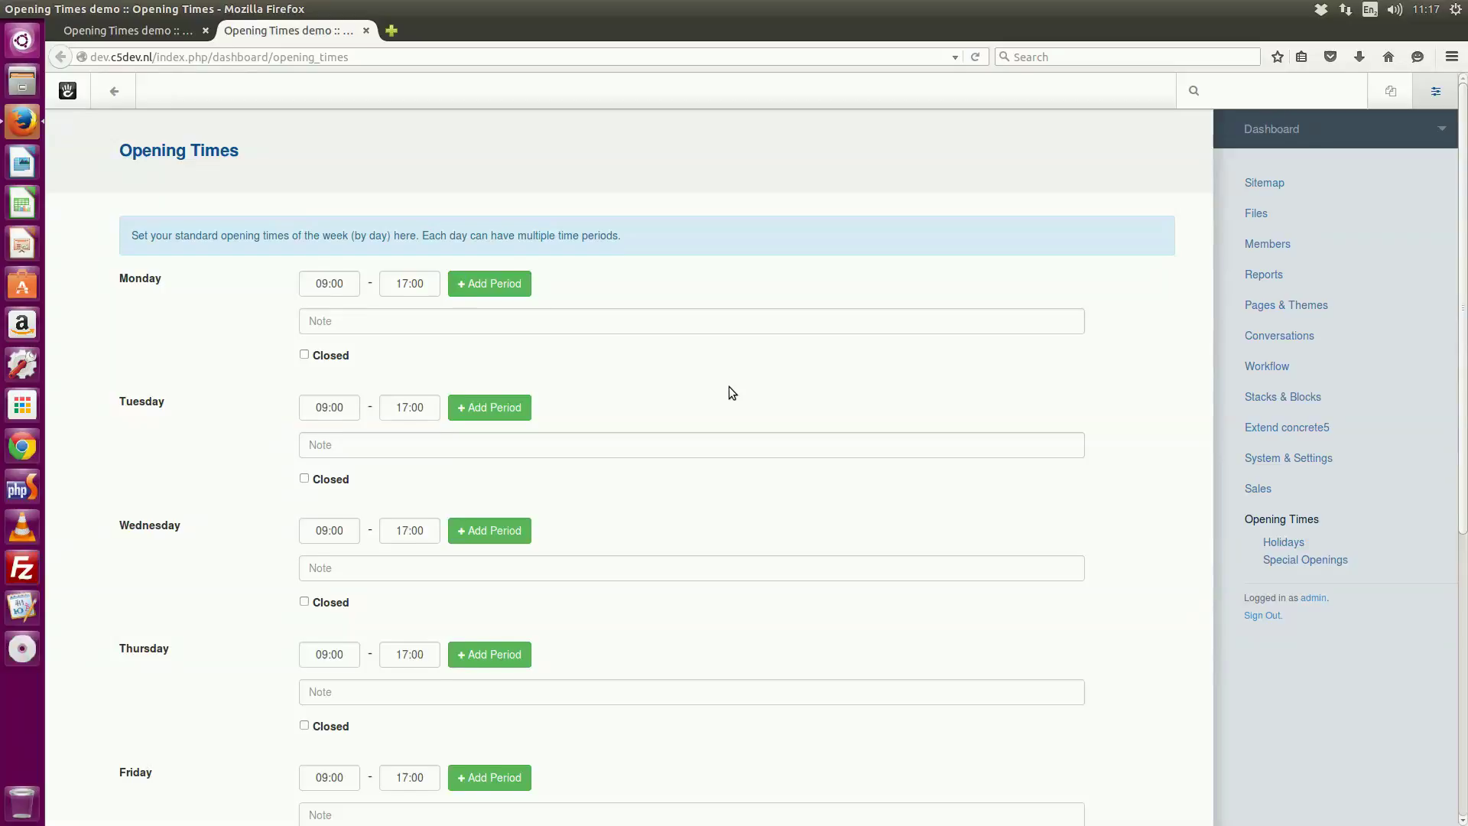
- Add a third period to Saturday with a start time of 19:00
{"action": "scroll", "coordinate": [729, 389], "scroll_direction": "down", "scroll_amount": 4}
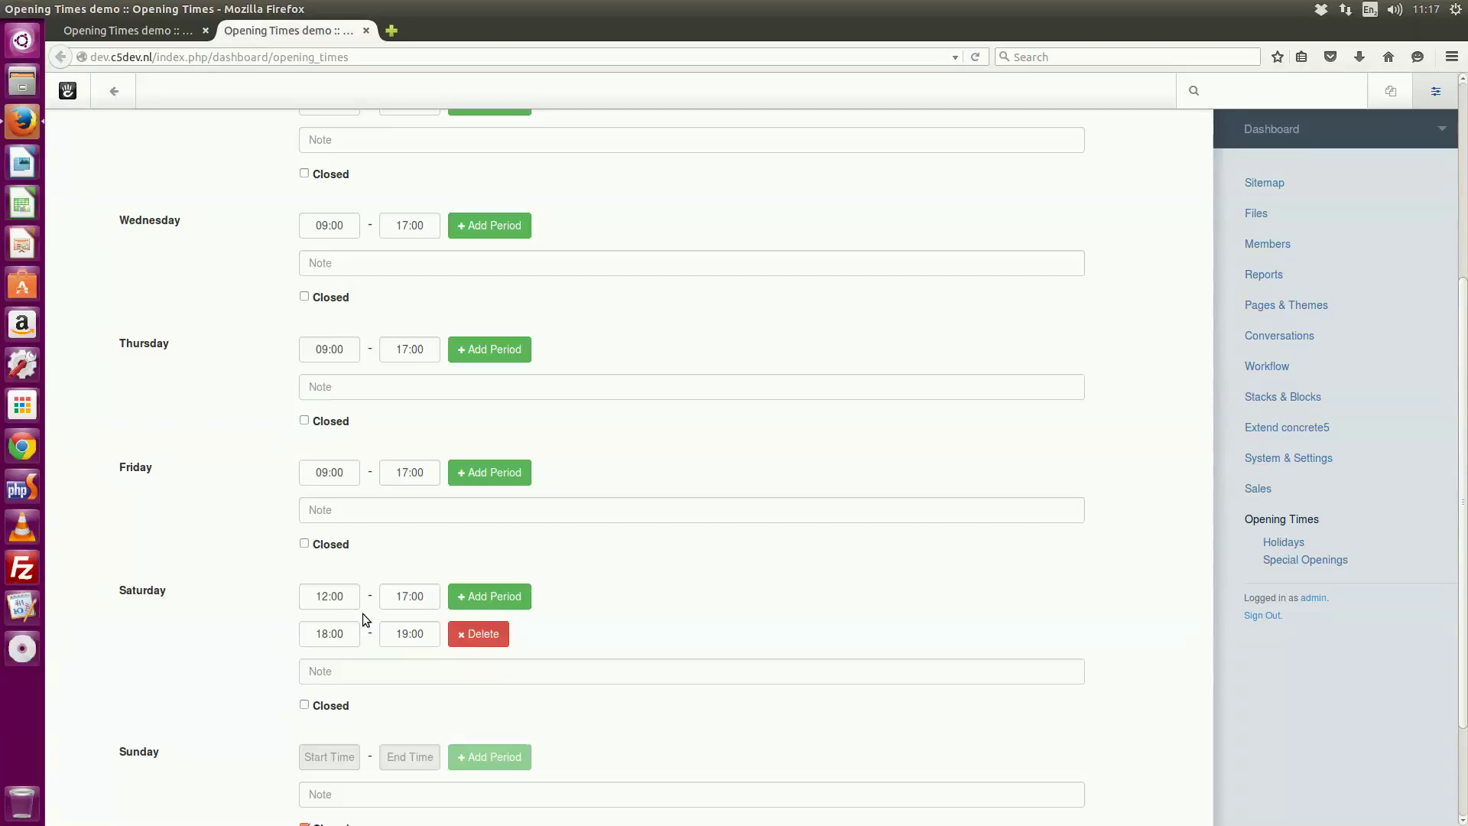
{"action": "left_click", "coordinate": [512, 603]}
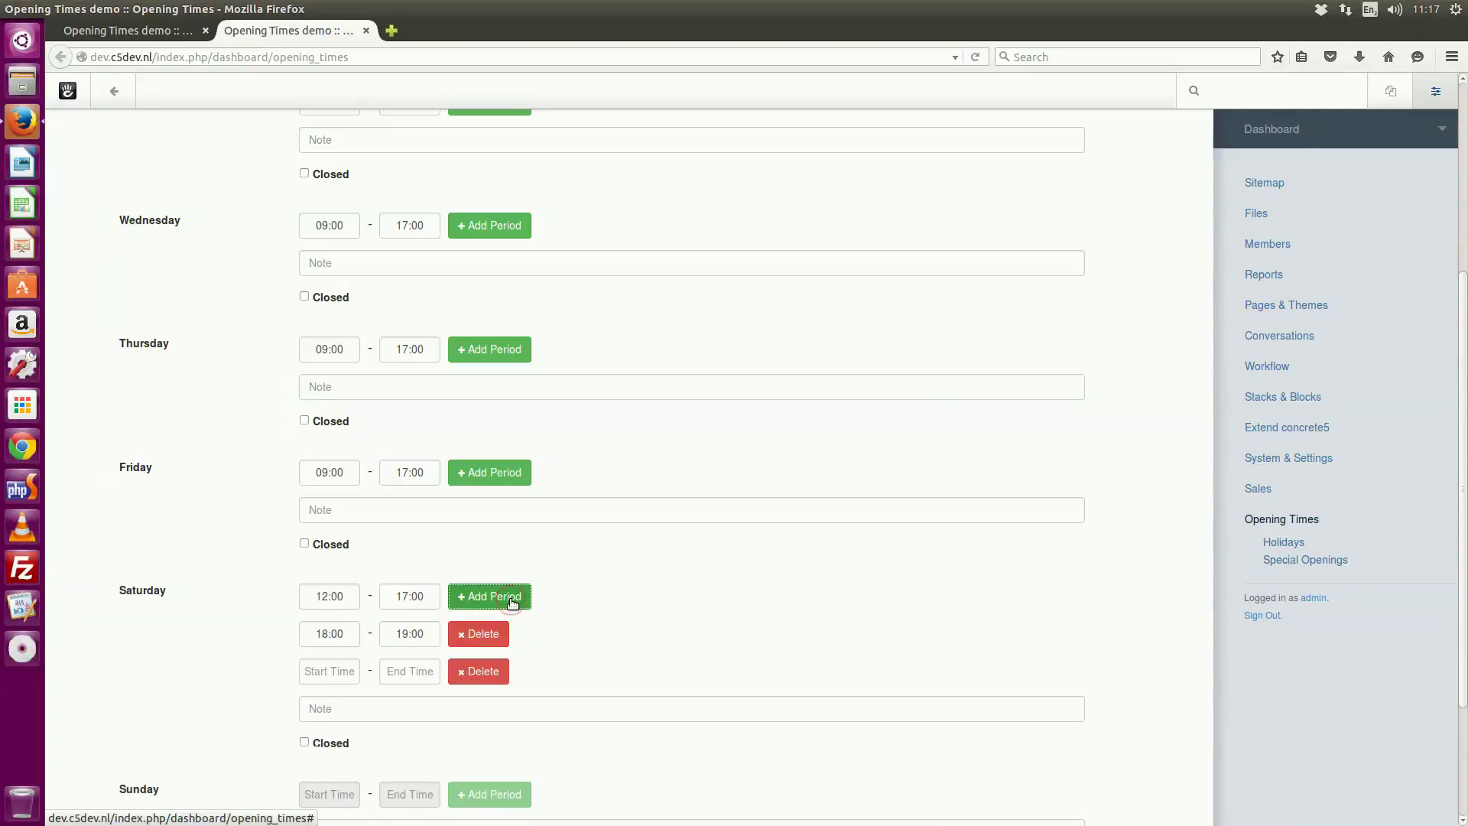
{"action": "scroll", "coordinate": [538, 591], "scroll_direction": "down", "scroll_amount": 1}
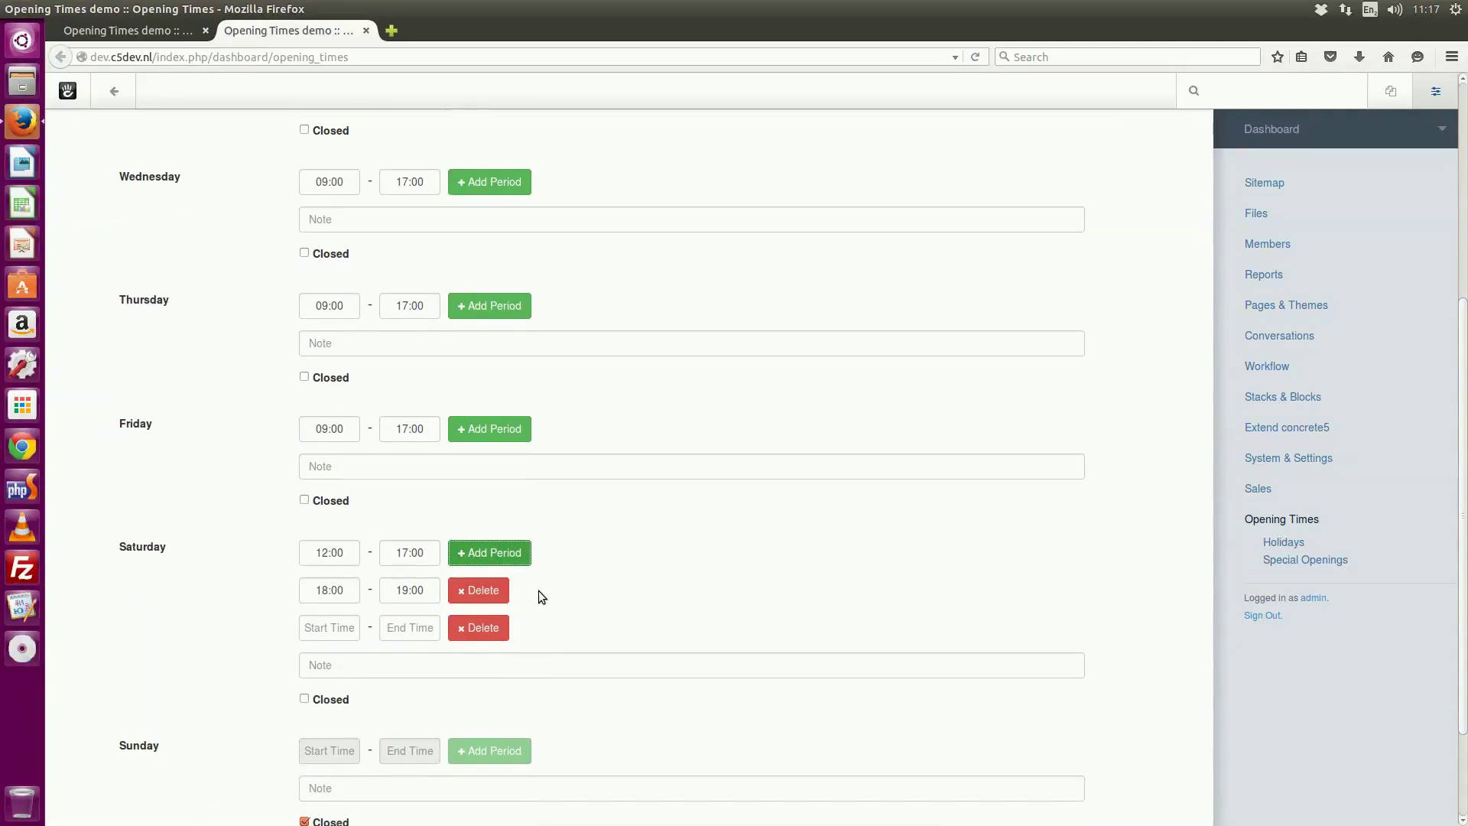
{"action": "left_click", "coordinate": [335, 627]}
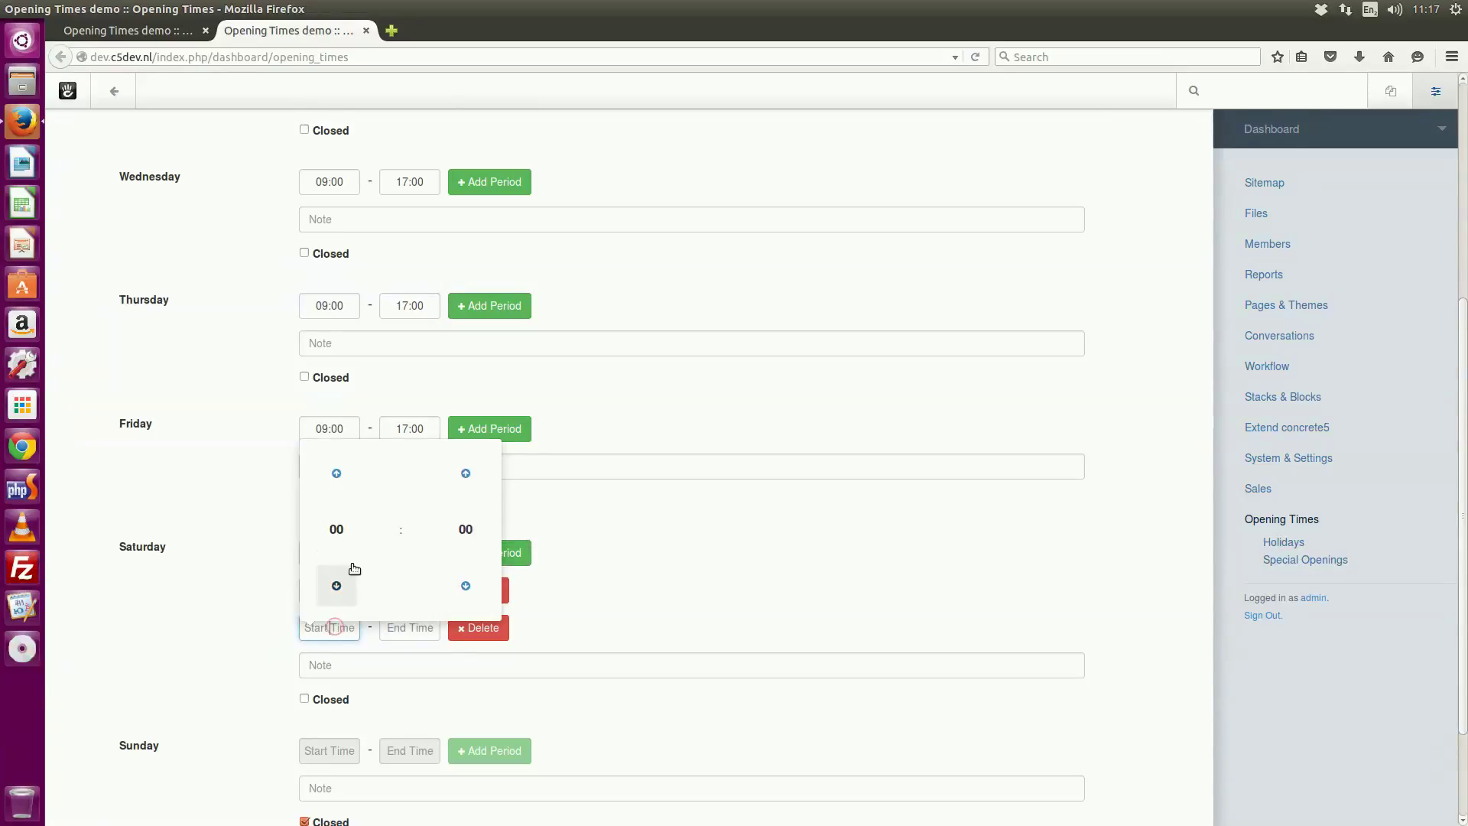
{"action": "left_click", "coordinate": [338, 528]}
{"action": "left_click", "coordinate": [479, 577]}
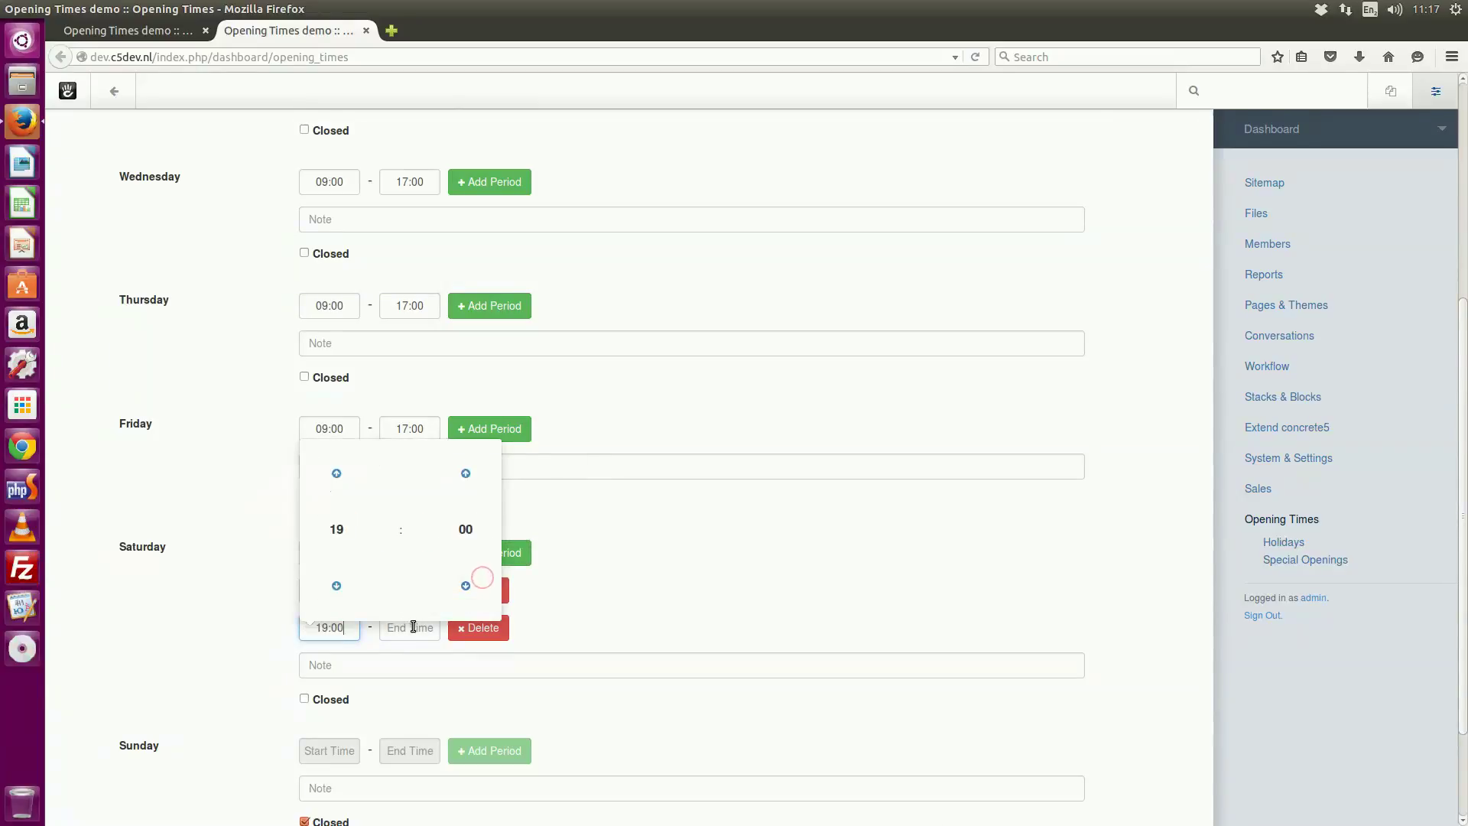
- Set the new Saturday period's end time to 22:00 and try to publish the opening times
{"action": "left_click", "coordinate": [413, 627]}
{"action": "left_click", "coordinate": [414, 528]}
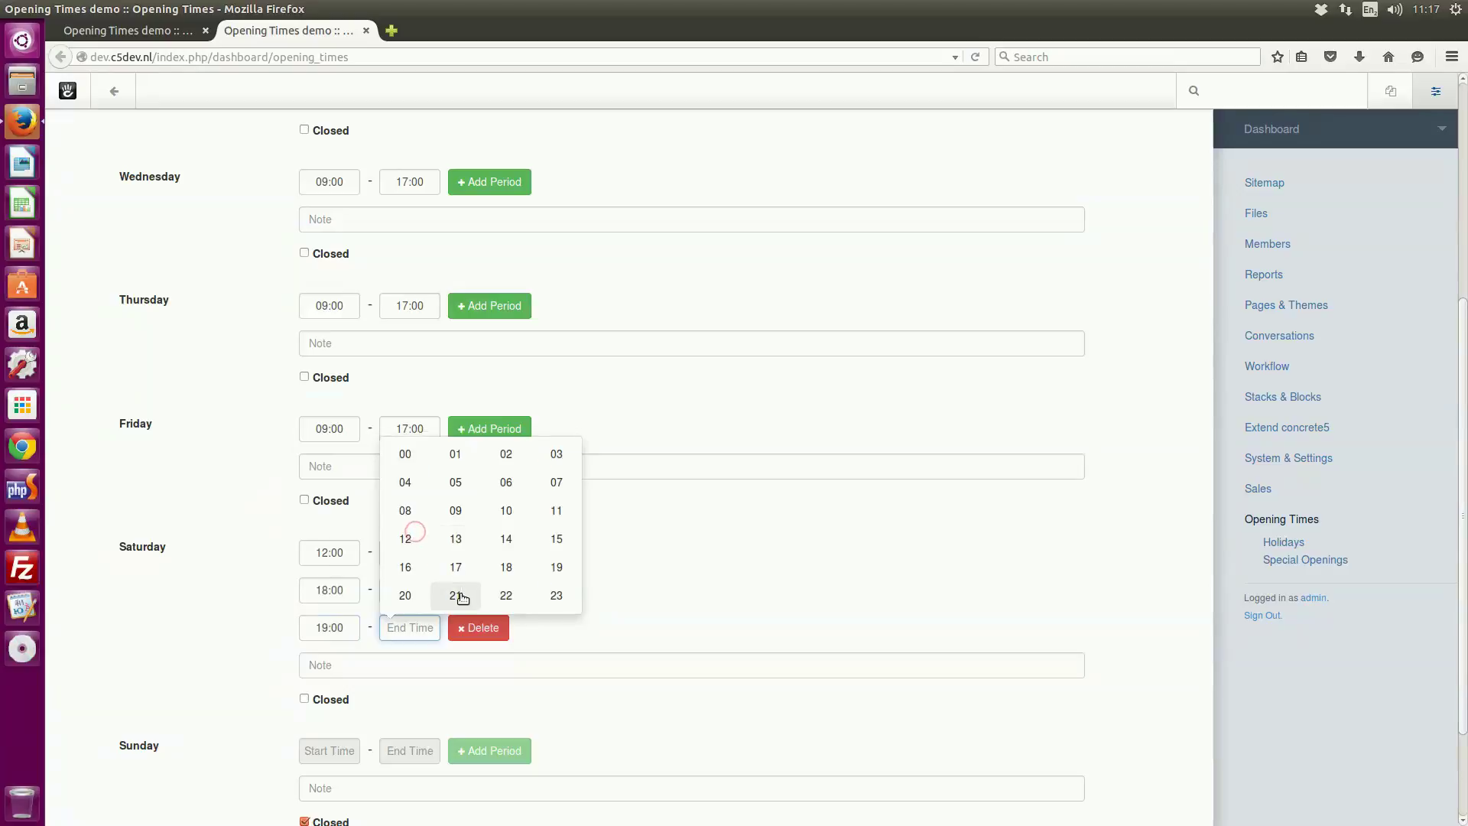
{"action": "left_click", "coordinate": [511, 596]}
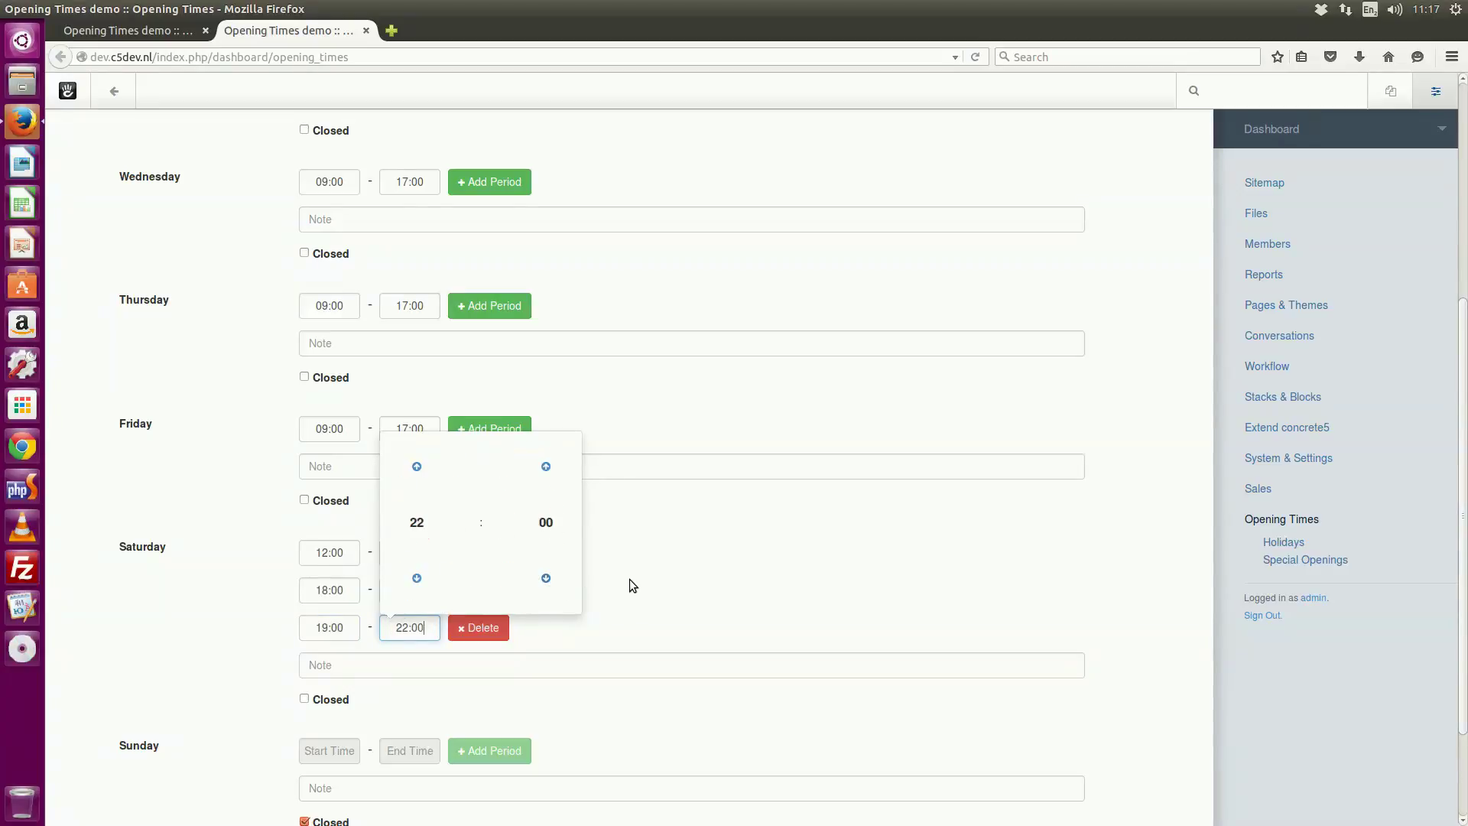
{"action": "scroll", "coordinate": [630, 579], "scroll_direction": "down", "scroll_amount": 3}
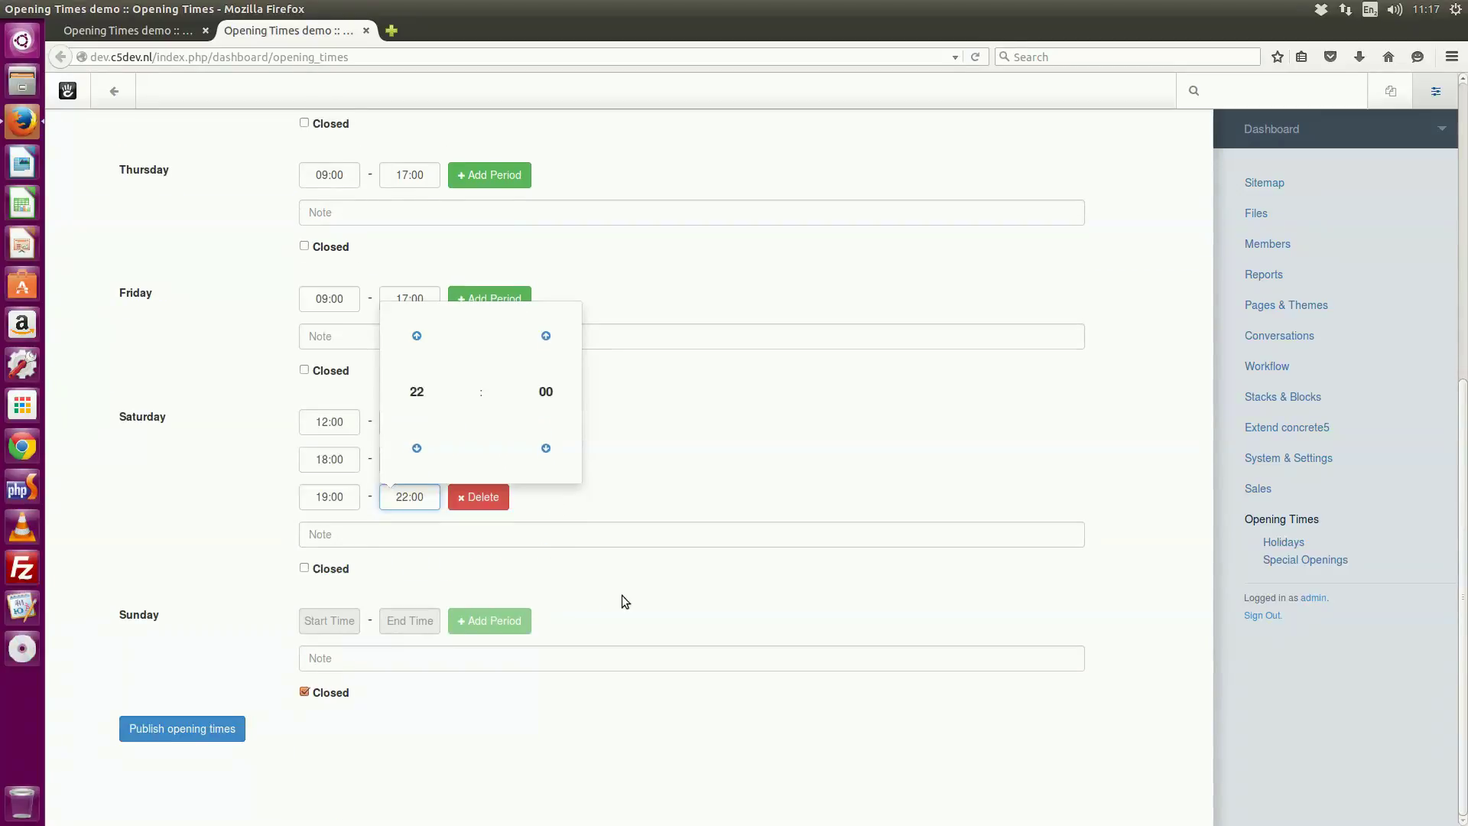
{"action": "left_click", "coordinate": [186, 735]}
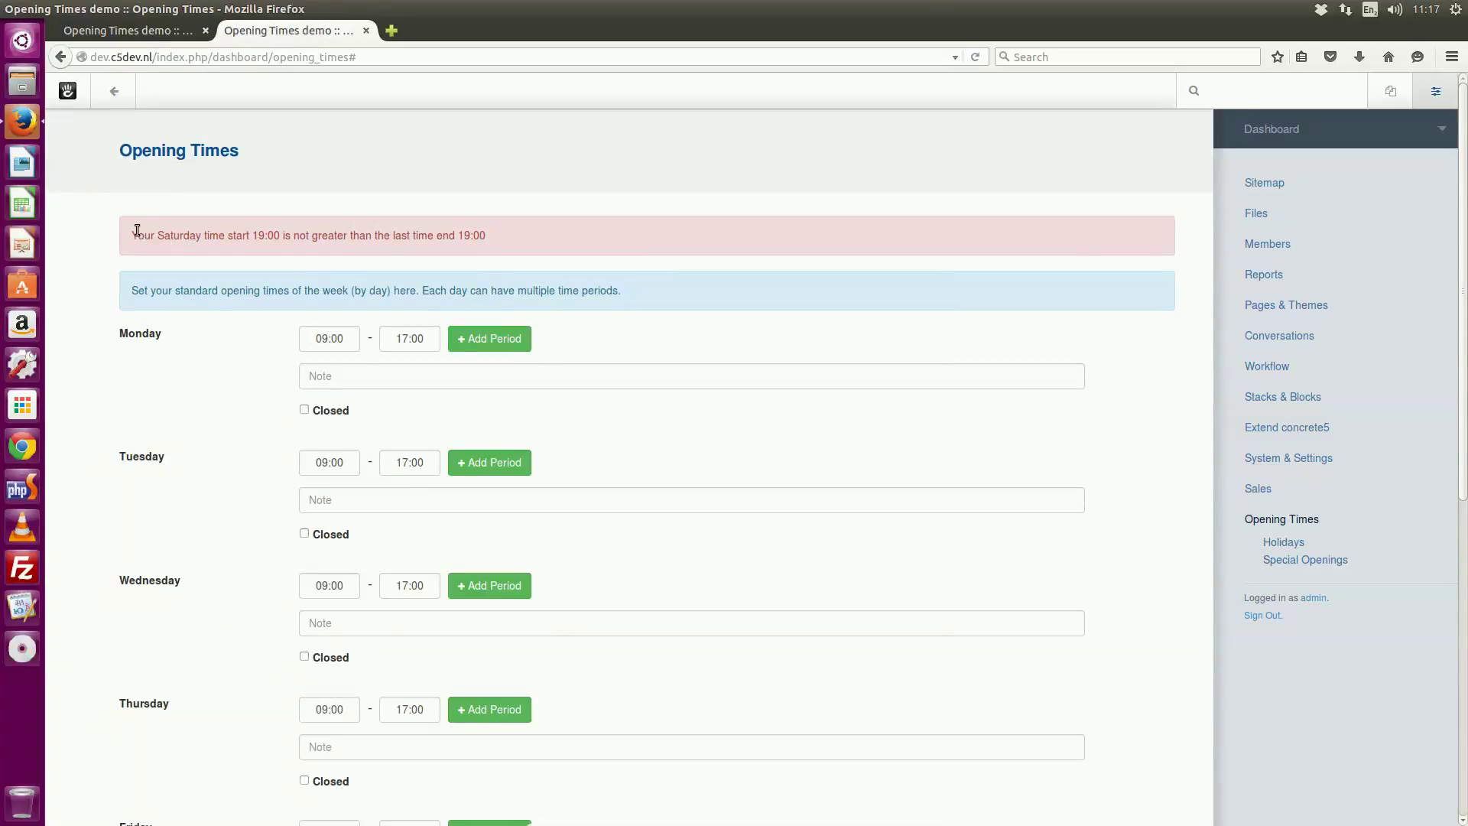
- Correct the start time of Saturday's third period to 19:05 and publish the opening times again
{"action": "left_click_drag", "start_coordinate": [132, 234], "coordinate": [319, 235]}
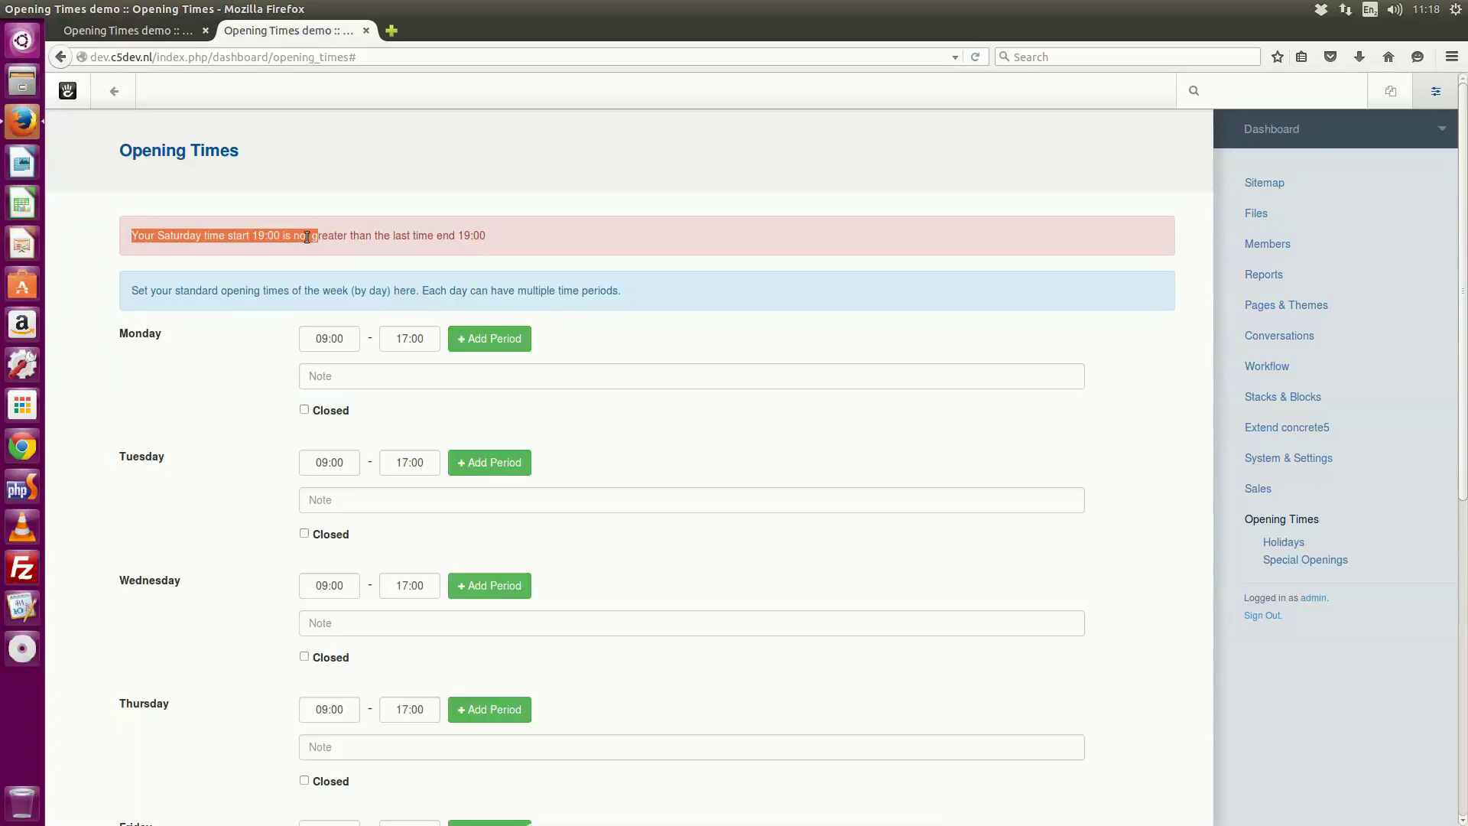
{"action": "left_click", "coordinate": [281, 239]}
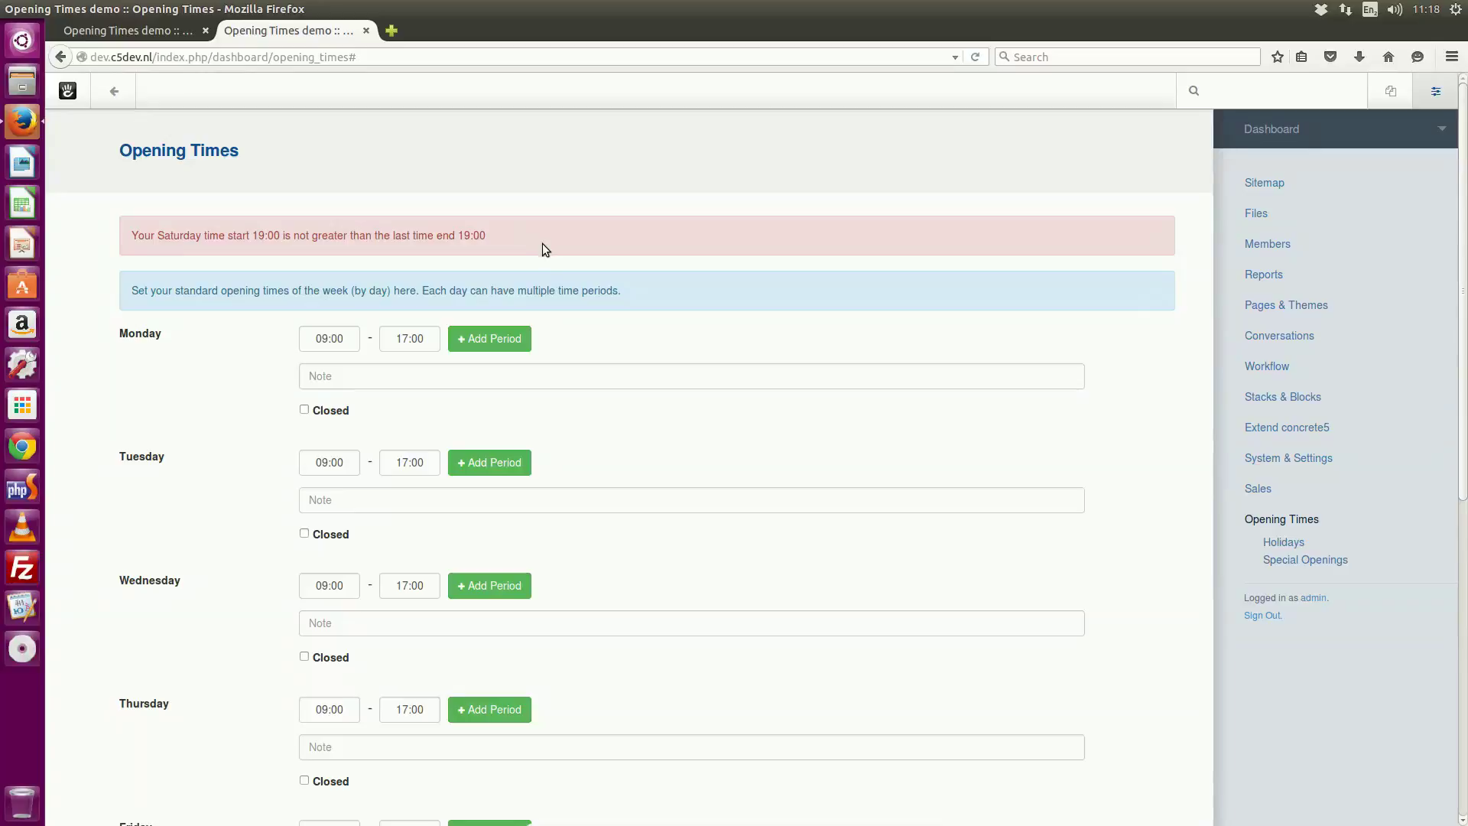
{"action": "scroll", "coordinate": [543, 243], "scroll_direction": "down", "scroll_amount": 7}
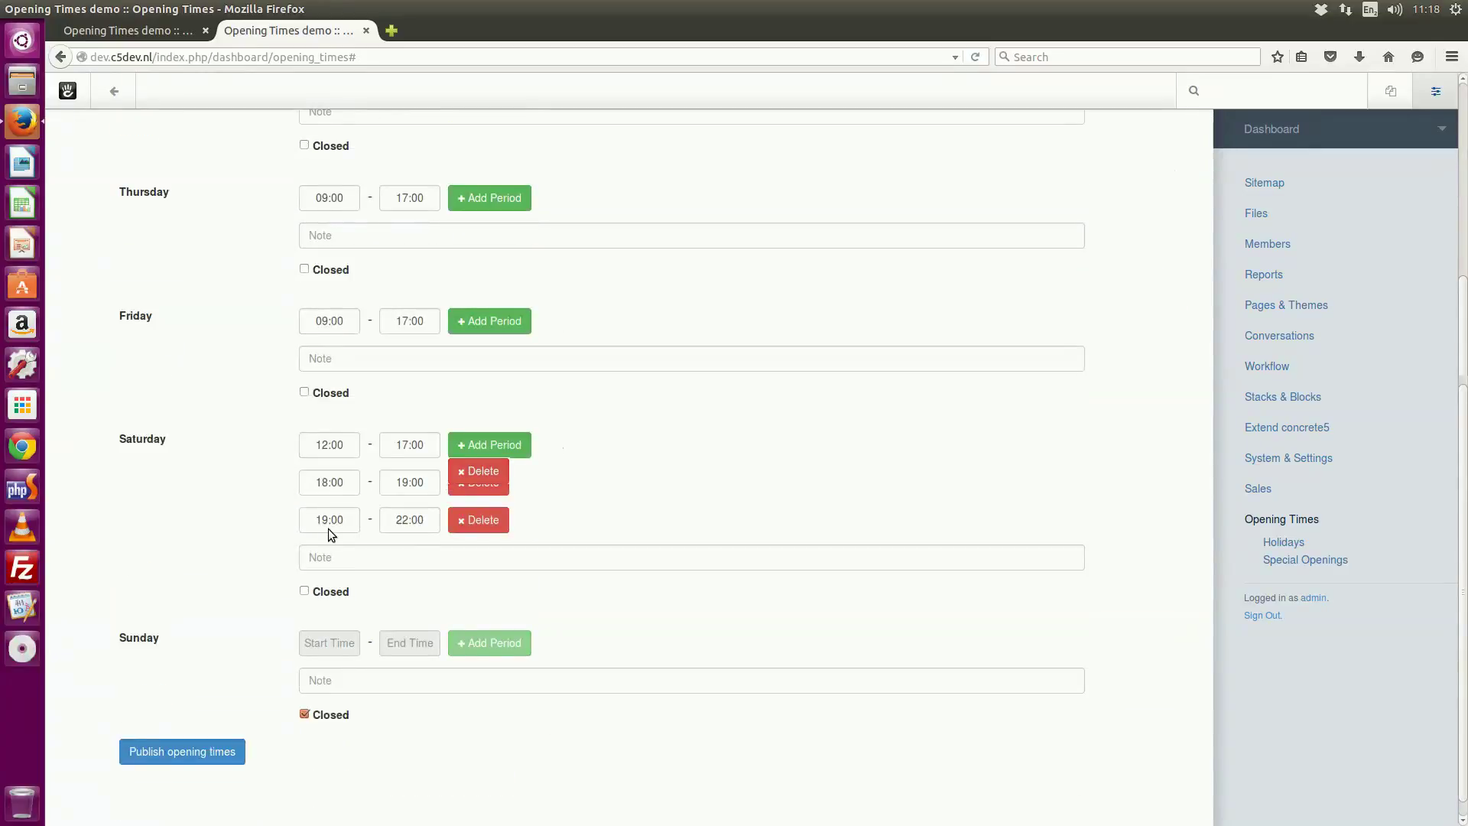
{"action": "left_click", "coordinate": [341, 519]}
{"action": "left_click", "coordinate": [469, 613]}
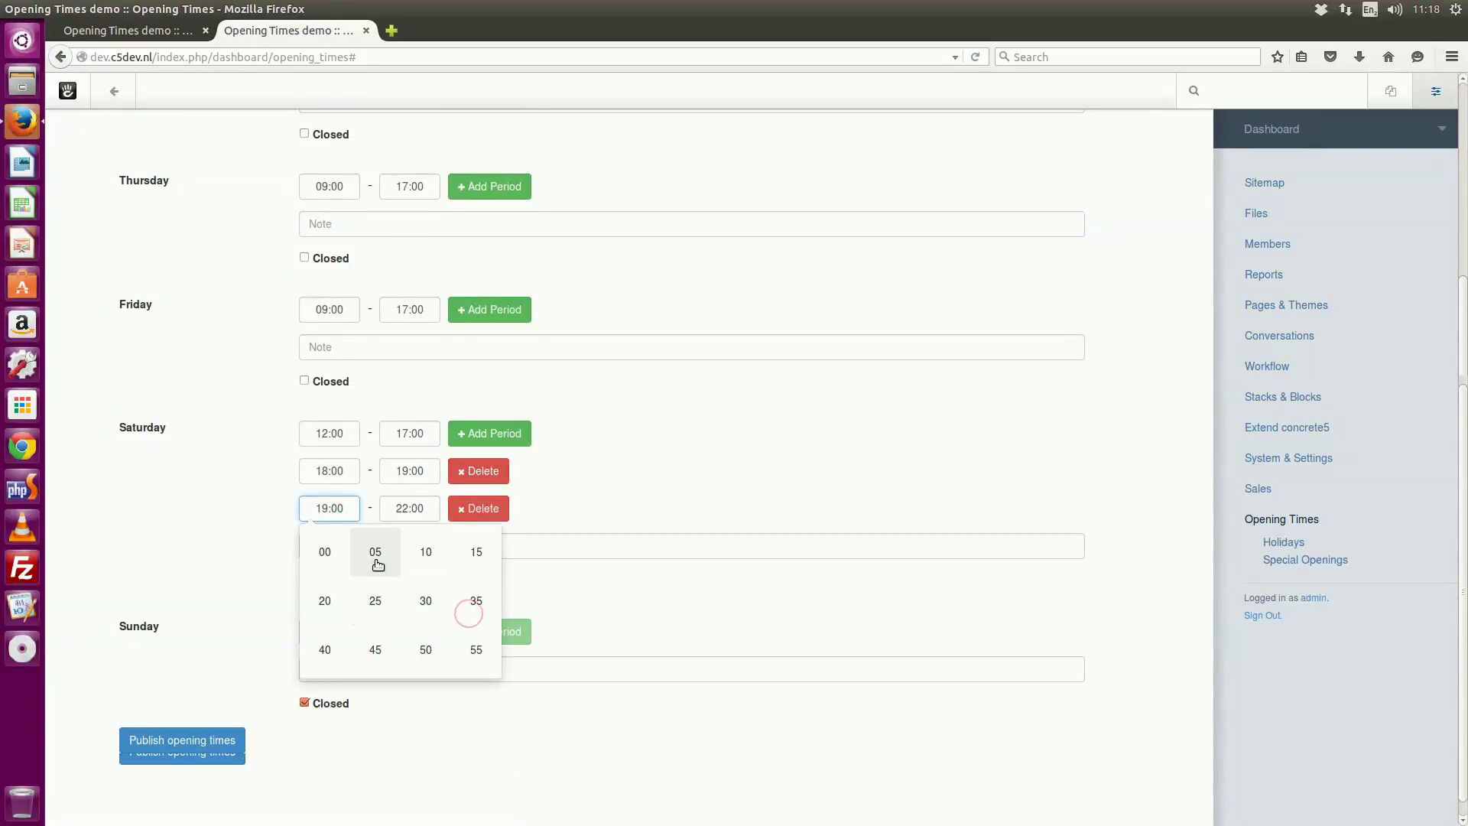
{"action": "left_click", "coordinate": [376, 563]}
{"action": "left_click", "coordinate": [212, 513]}
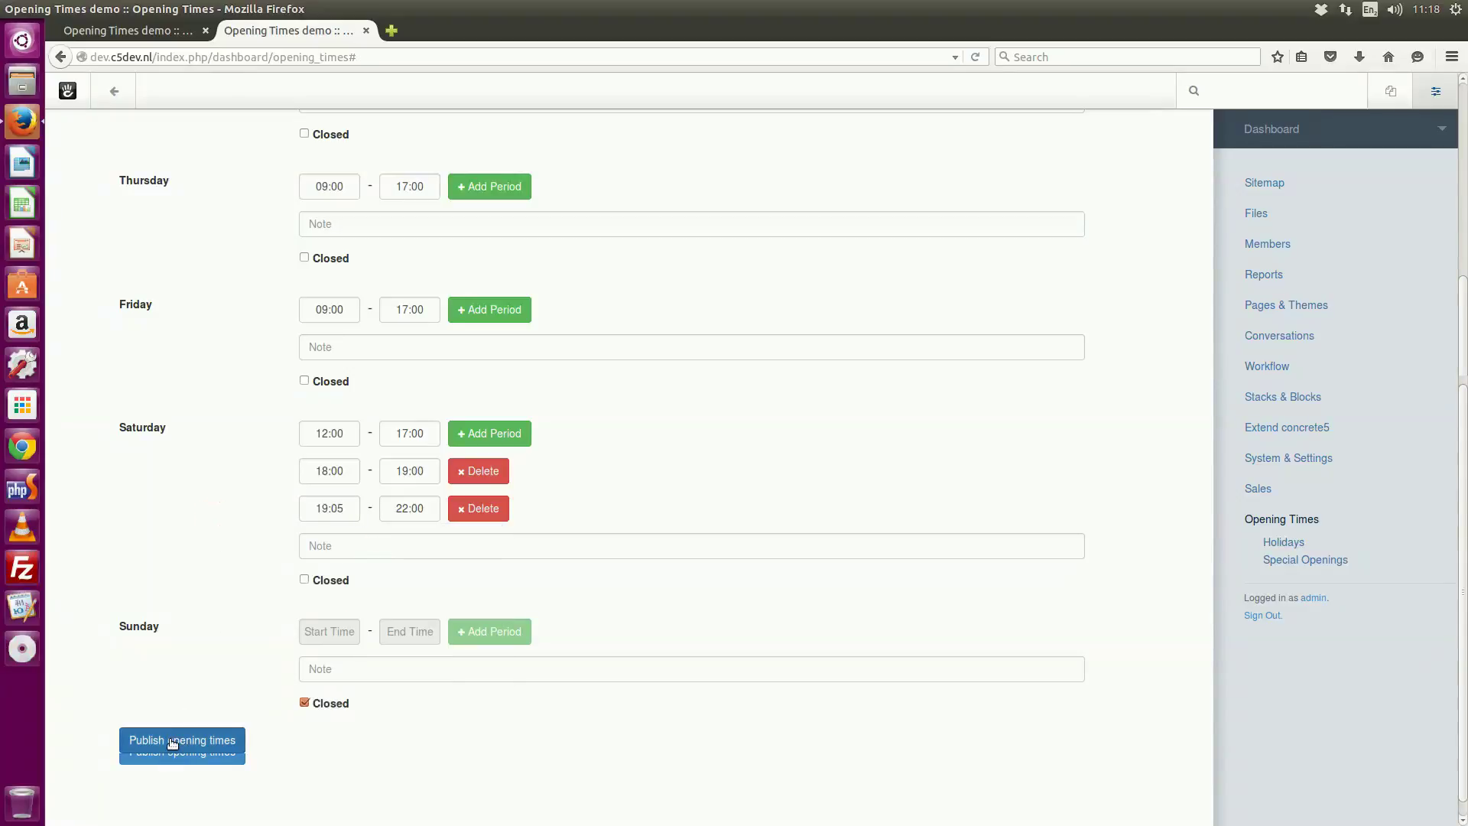
{"action": "left_click", "coordinate": [173, 742]}
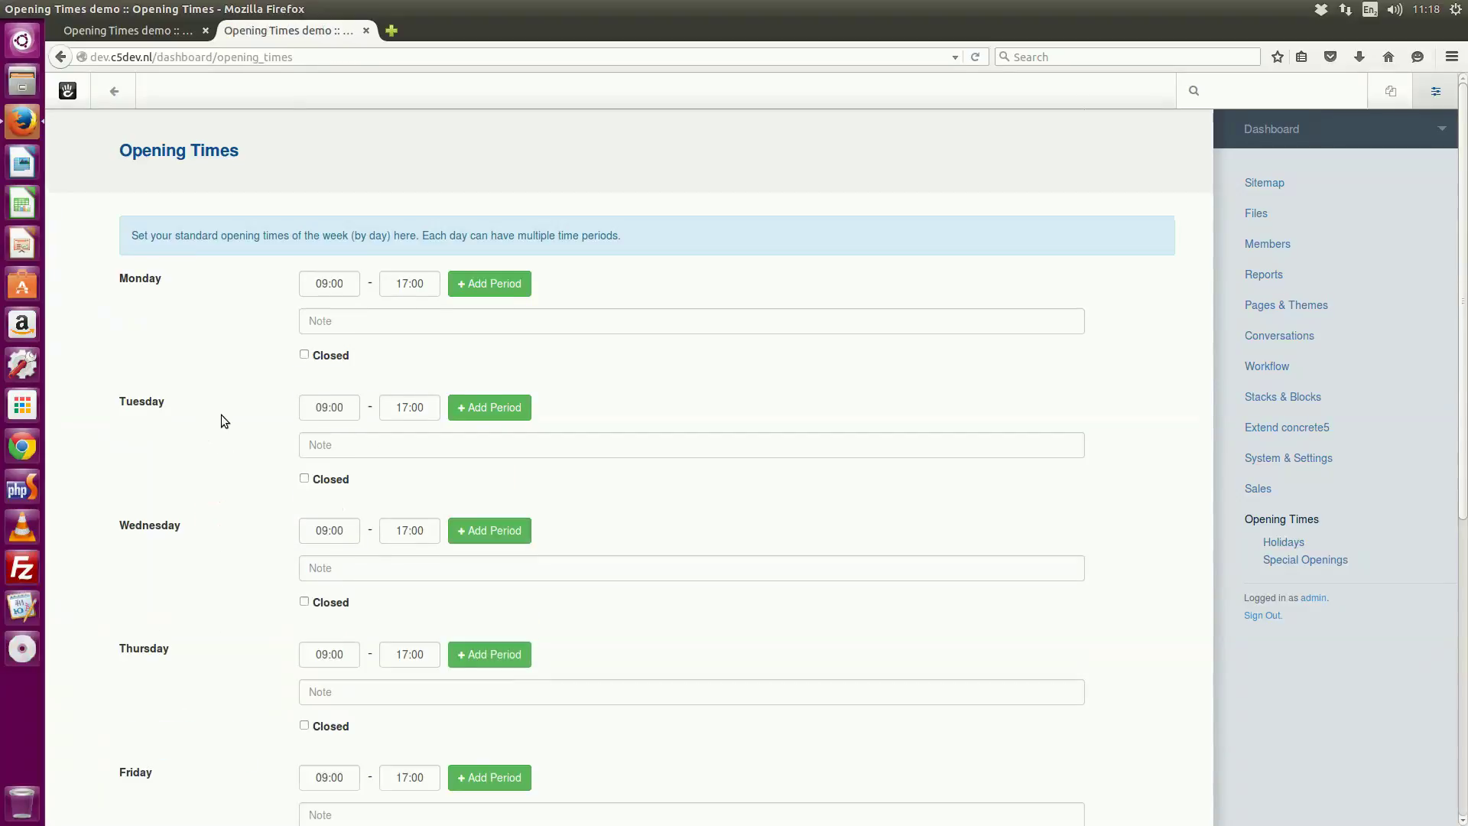
- Delete Saturday's 19:05 to 22:00 period from the form without publishing
{"action": "scroll", "coordinate": [222, 415], "scroll_direction": "down", "scroll_amount": 6}
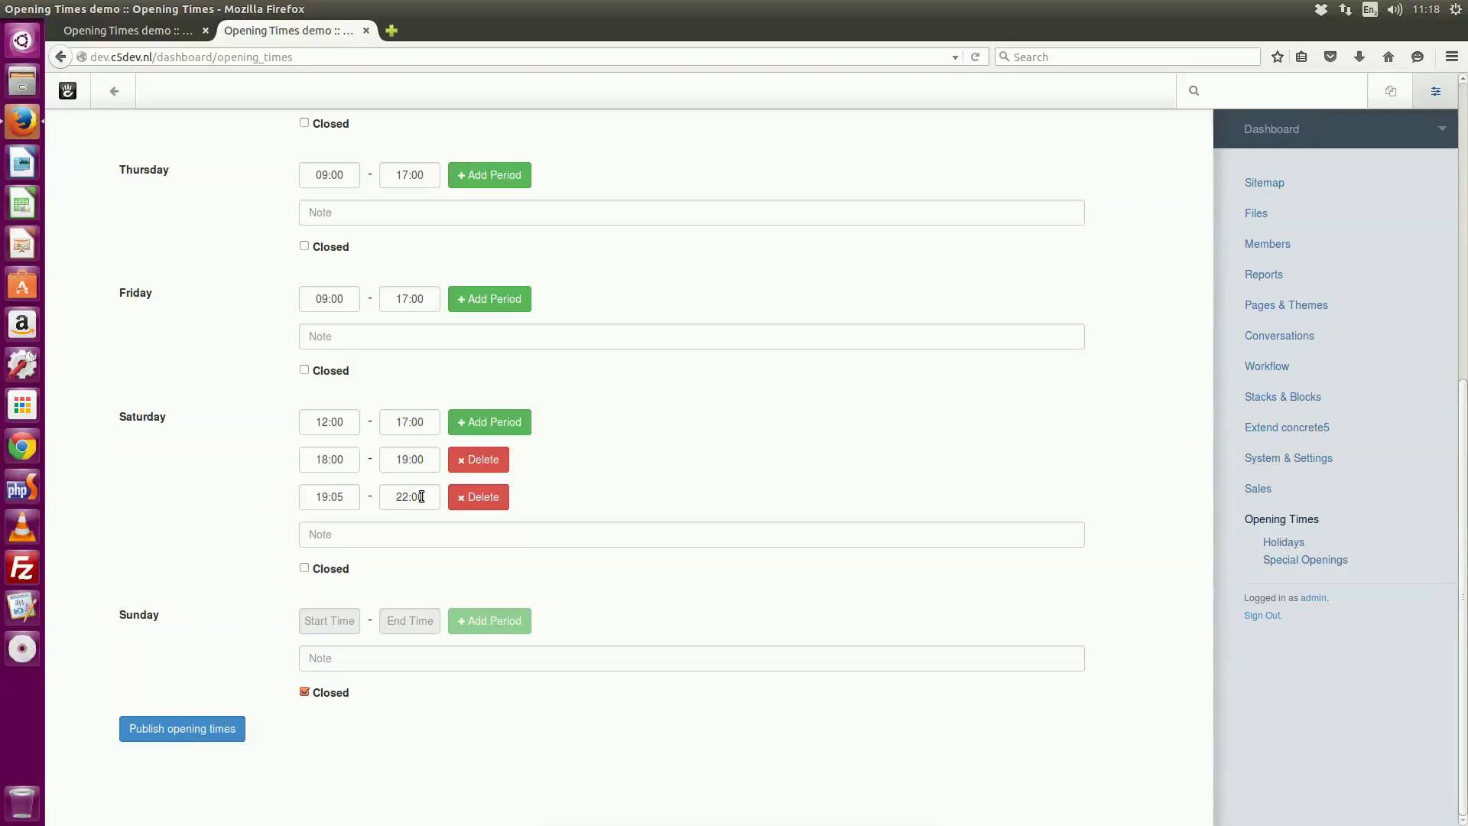
{"action": "left_click", "coordinate": [488, 503]}
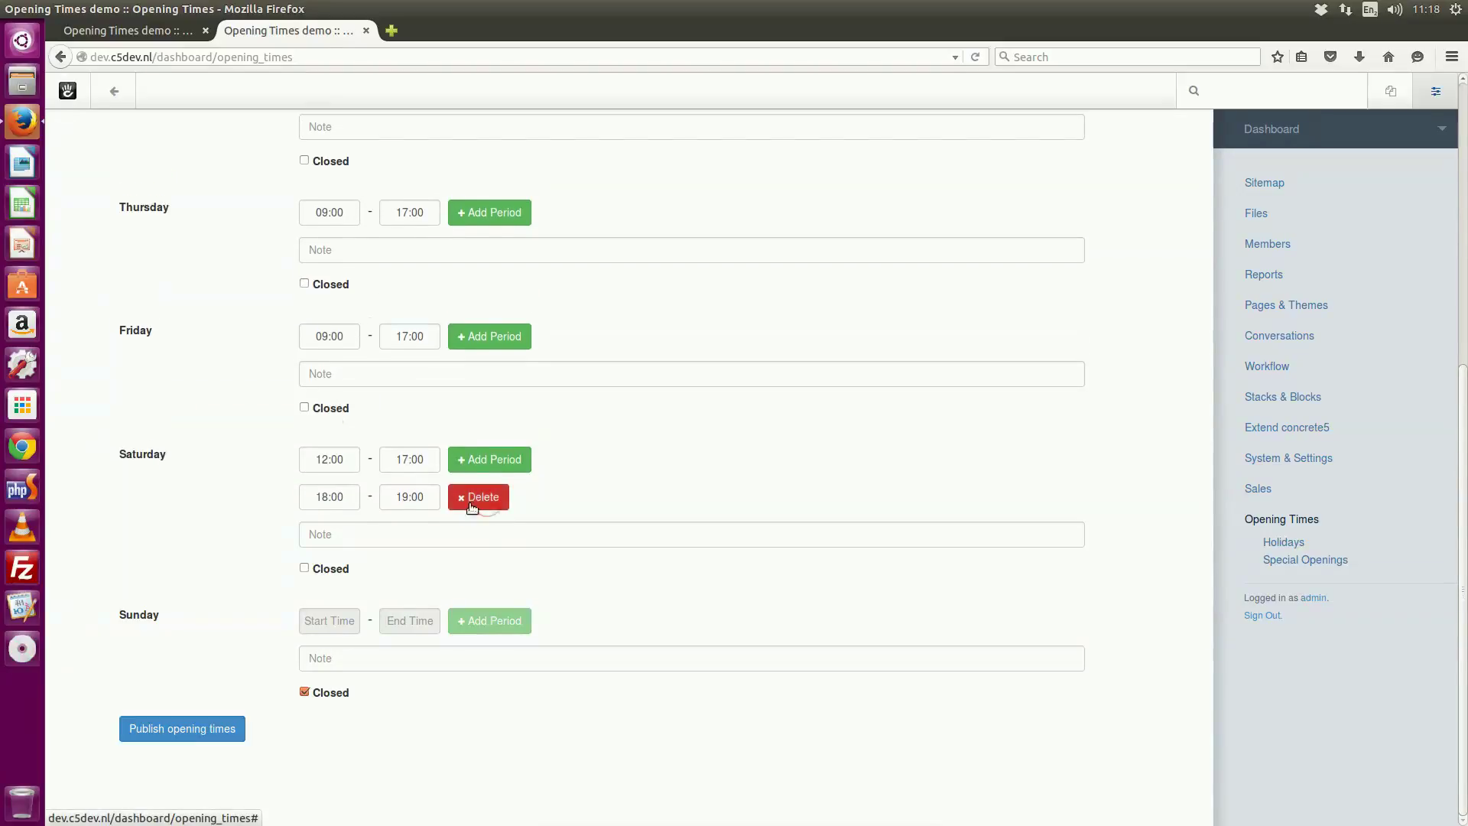
- Check the Saturday hours in the weekly tables on the reloaded site page, then return to the dashboard tab
{"action": "left_click", "coordinate": [133, 32]}
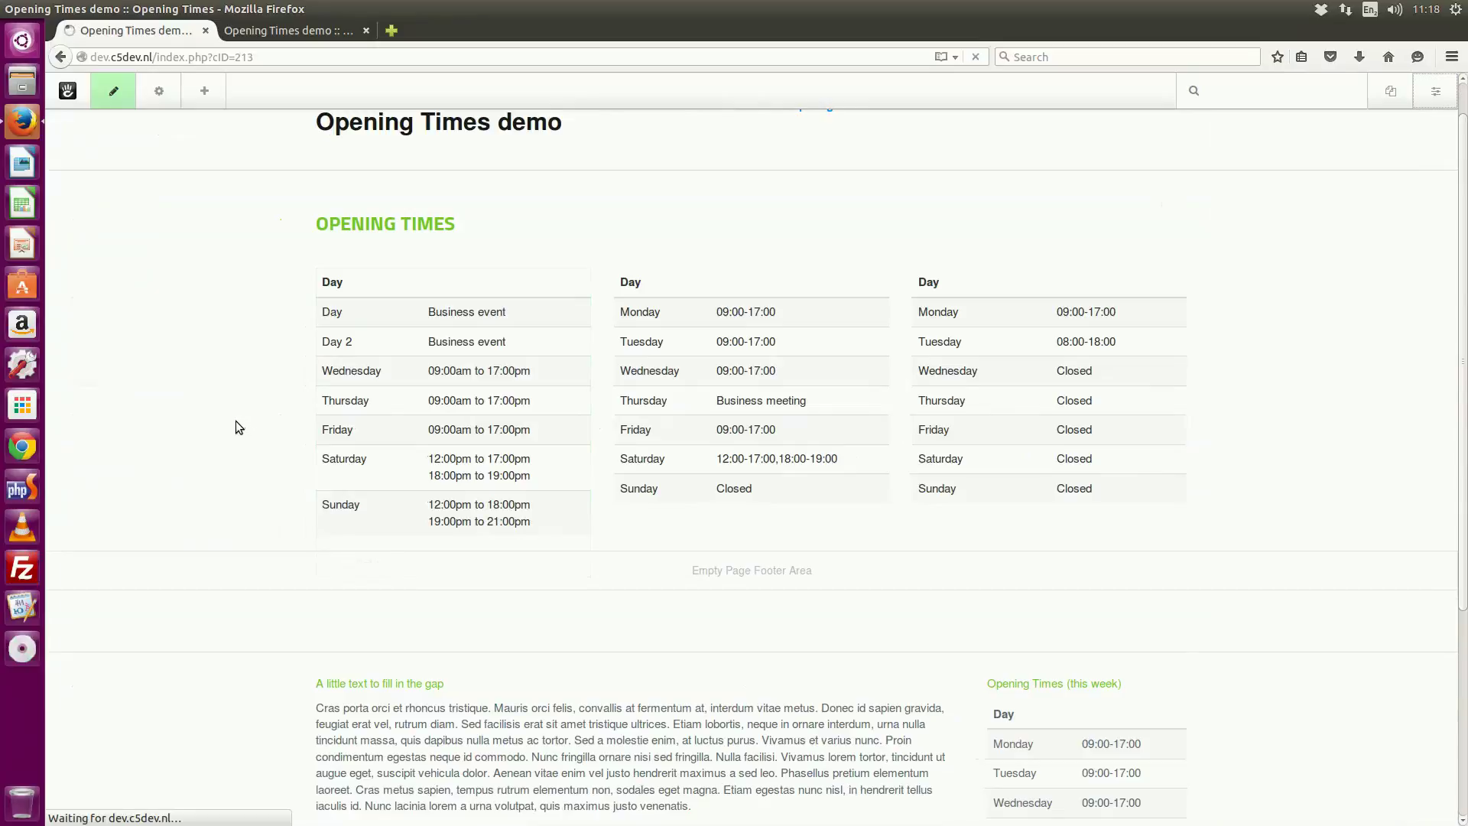
{"action": "scroll", "coordinate": [658, 535], "scroll_direction": "down", "scroll_amount": 4}
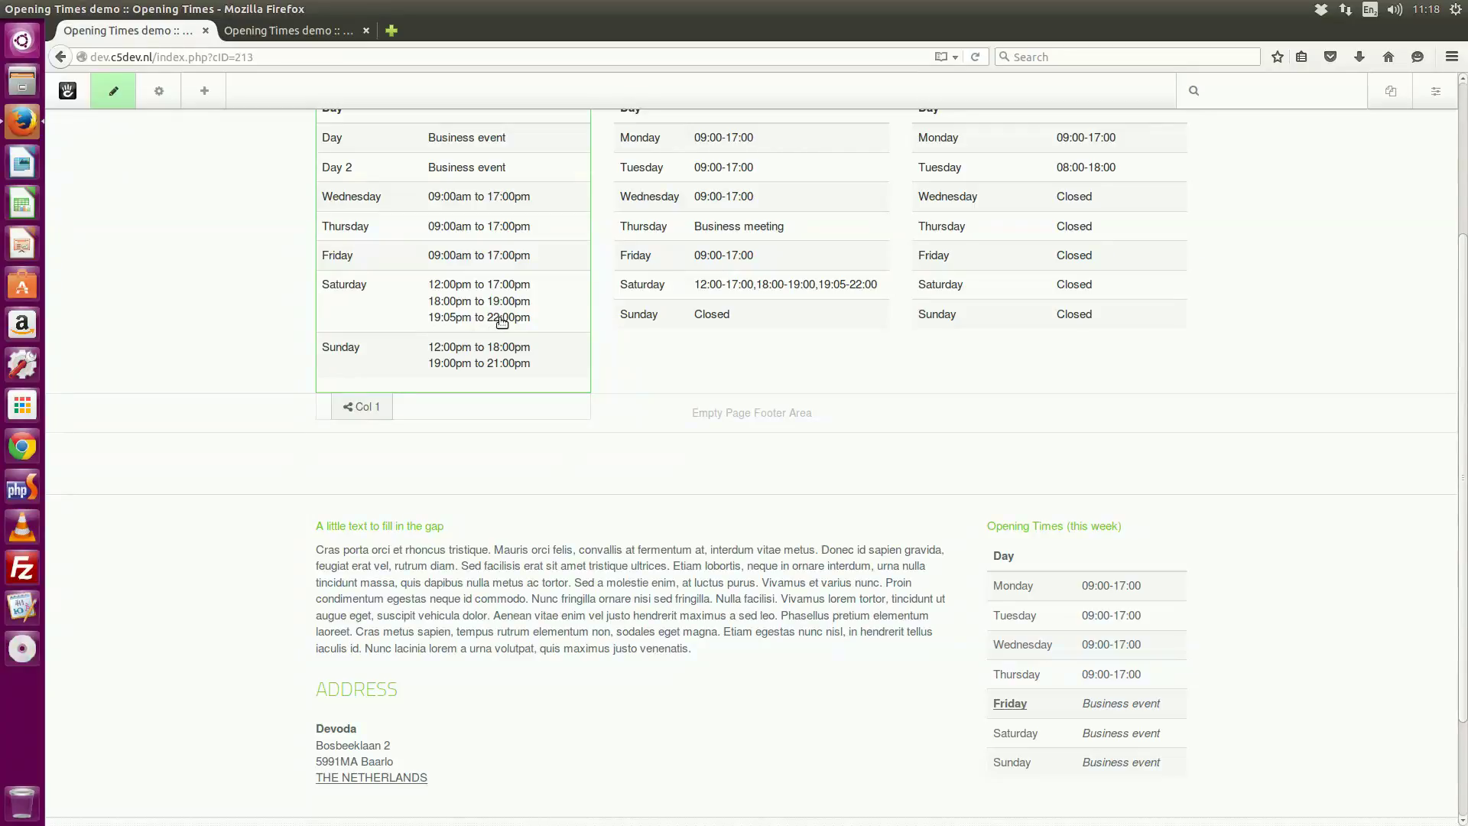
{"action": "left_click", "coordinate": [262, 30]}
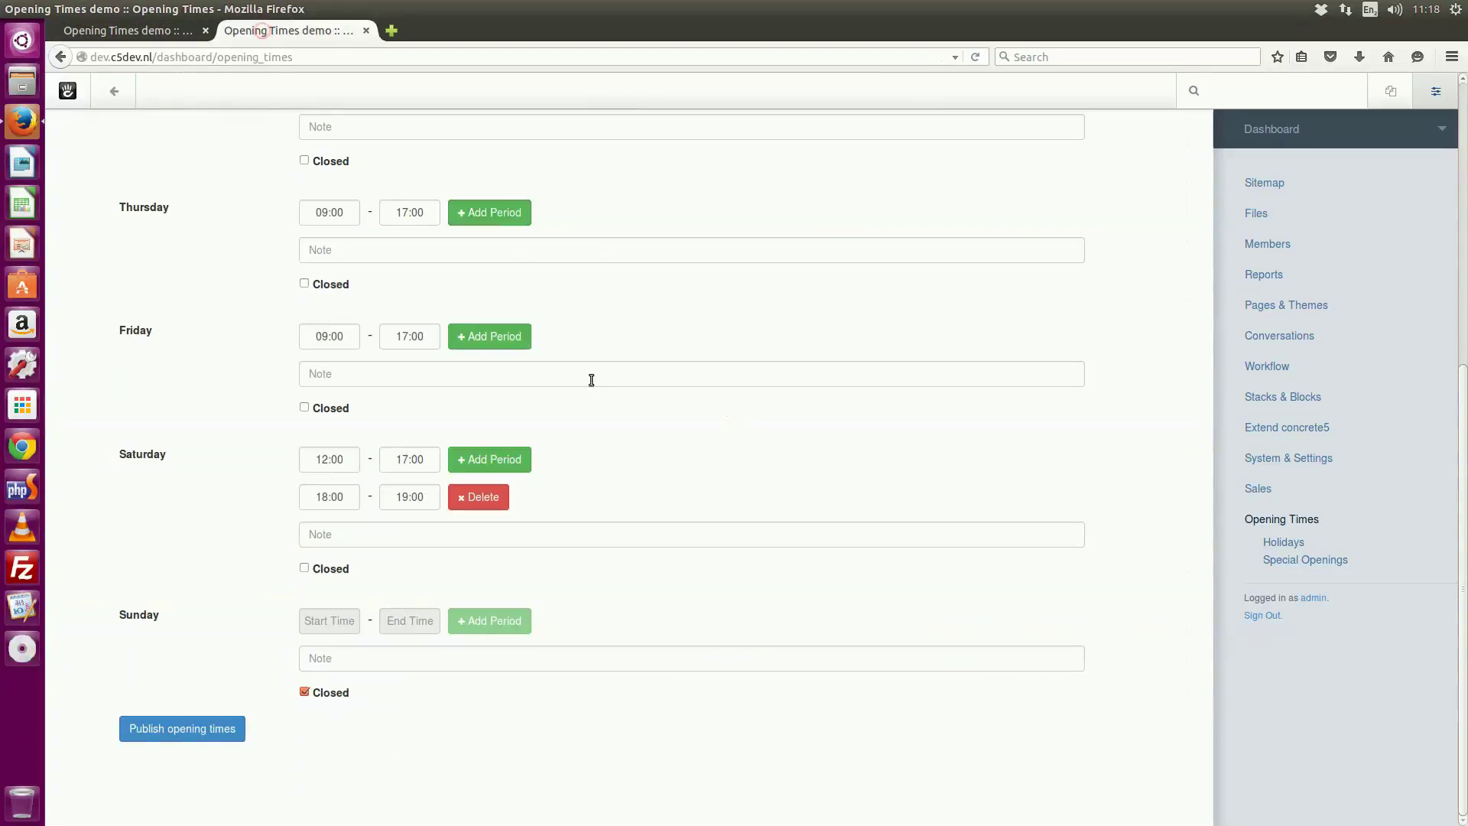
- Open the Holidays settings and try out a blank holiday entry and the Business meeting's start date calendar
{"action": "left_click", "coordinate": [1286, 544]}
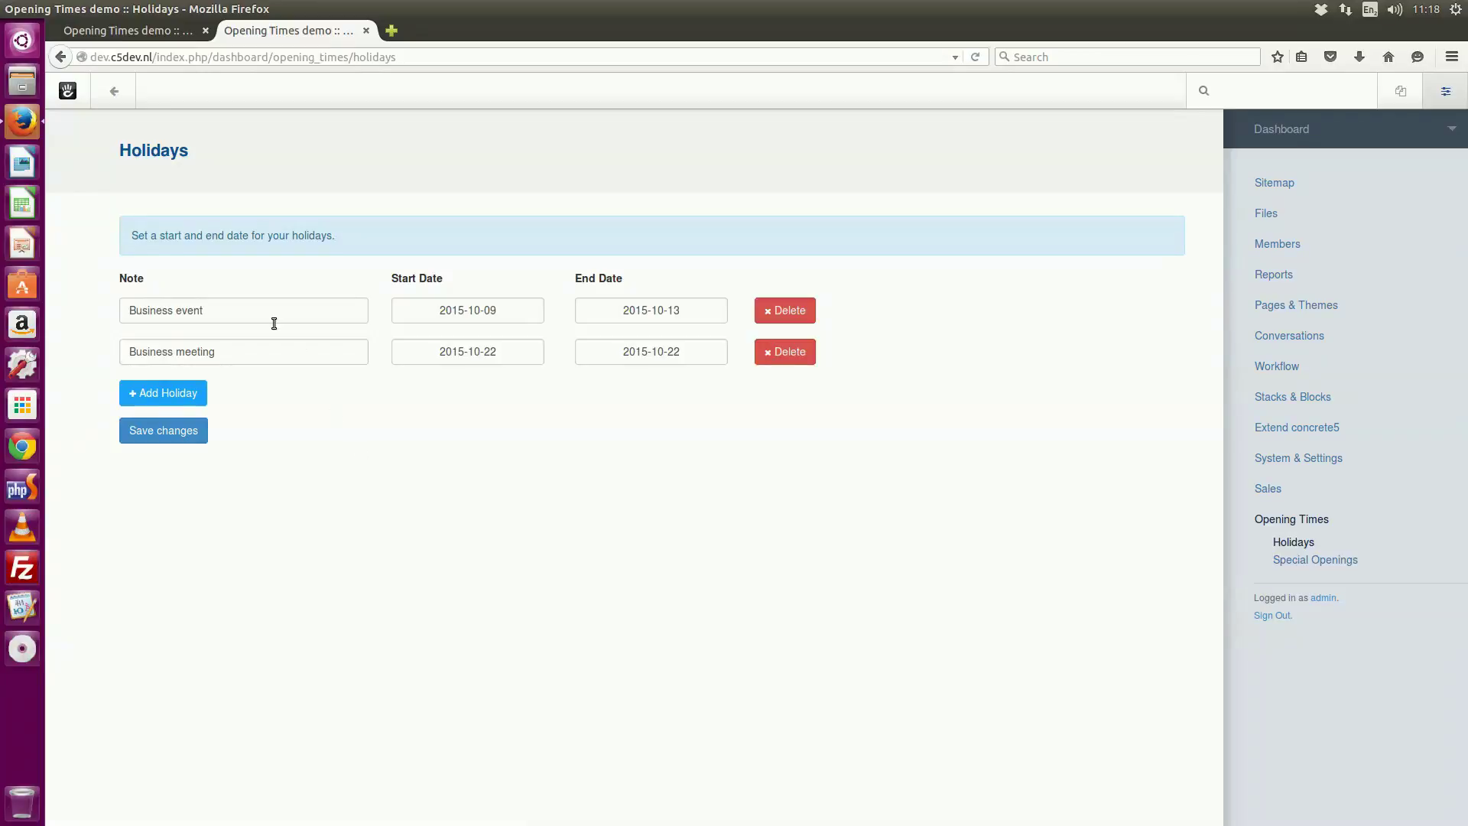
{"action": "left_click", "coordinate": [172, 395]}
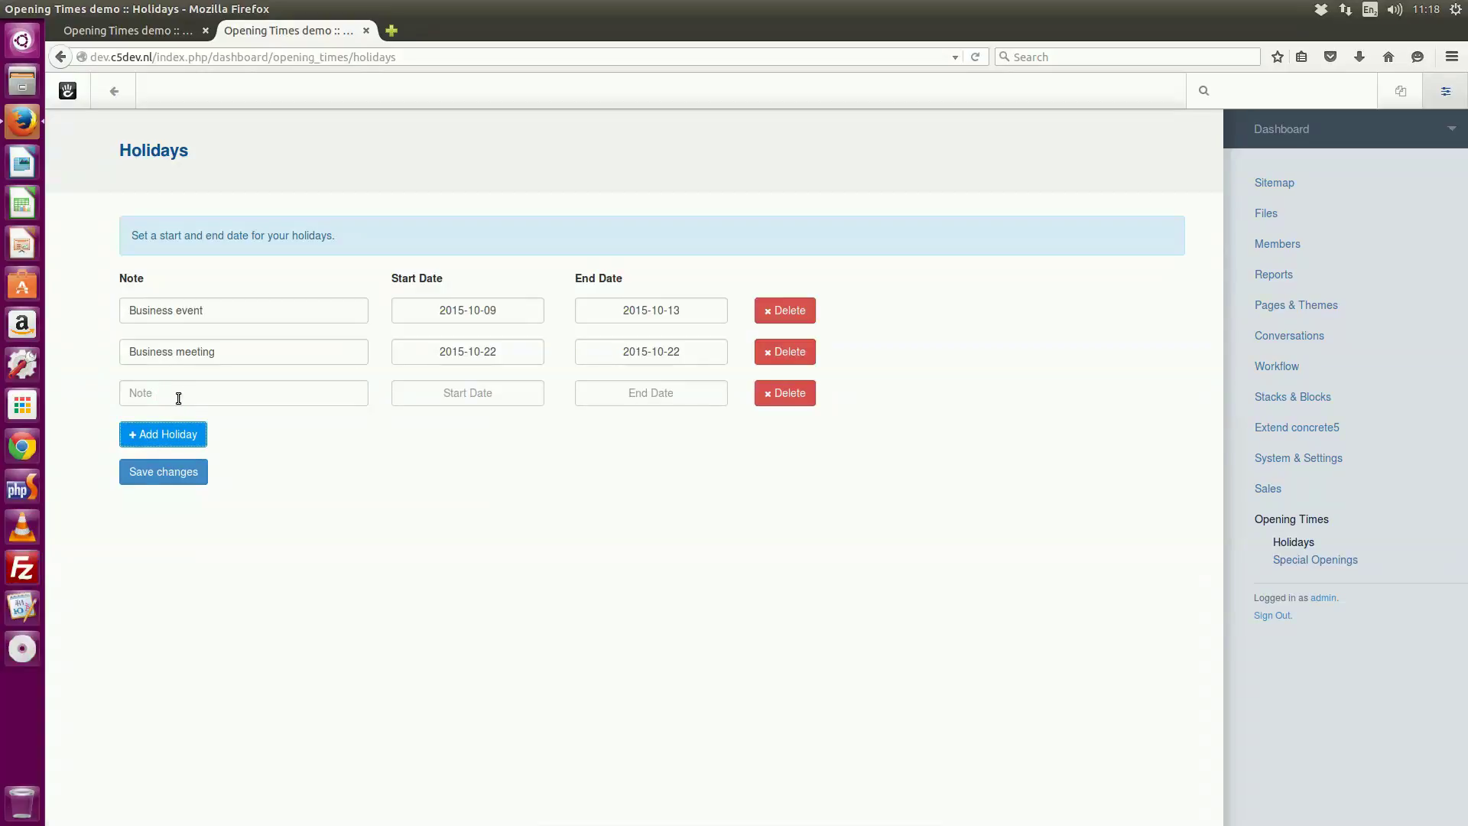
{"action": "left_click", "coordinate": [793, 396]}
{"action": "left_click", "coordinate": [498, 353]}
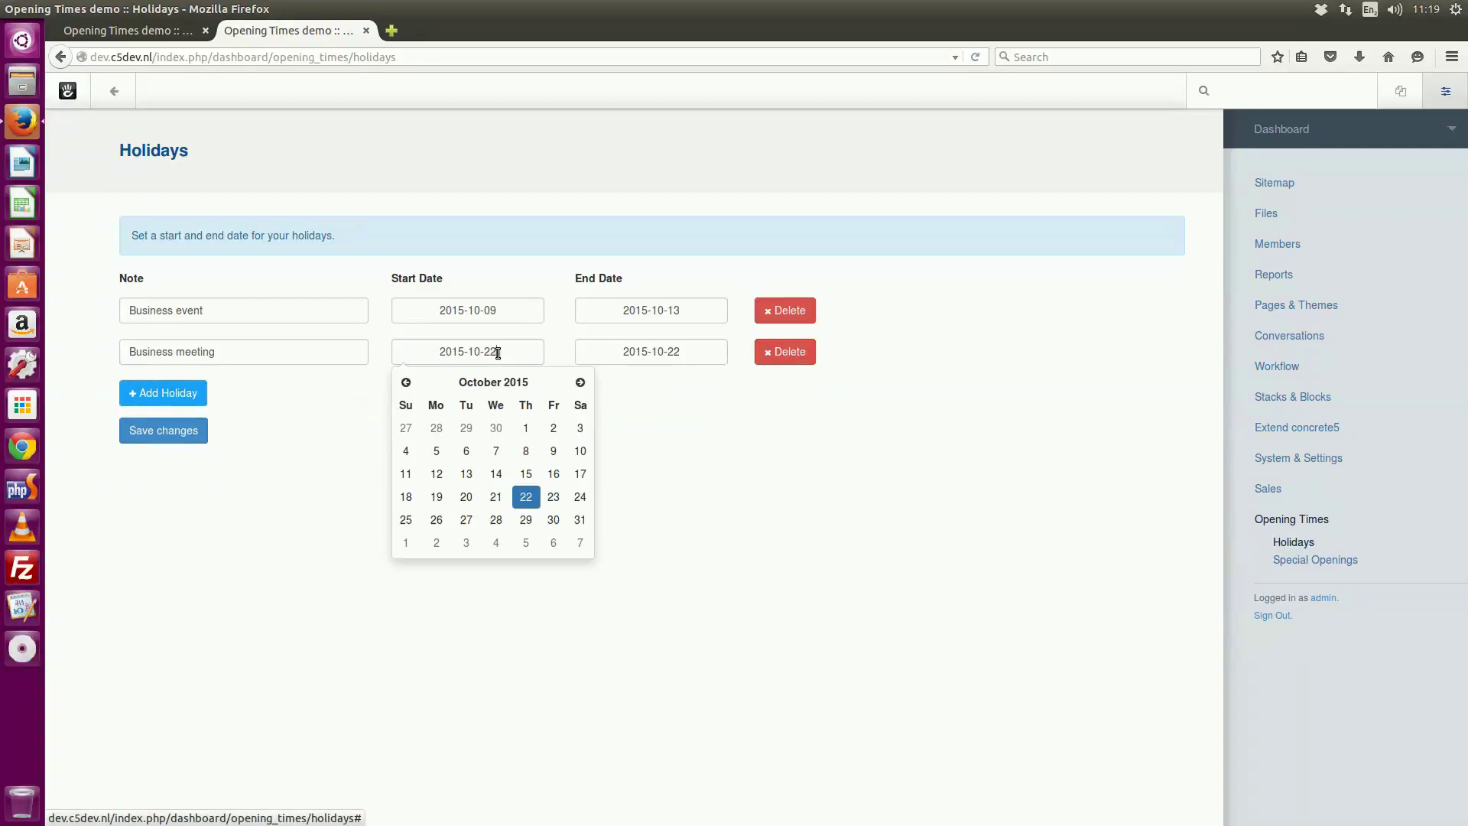
{"action": "left_click", "coordinate": [727, 506]}
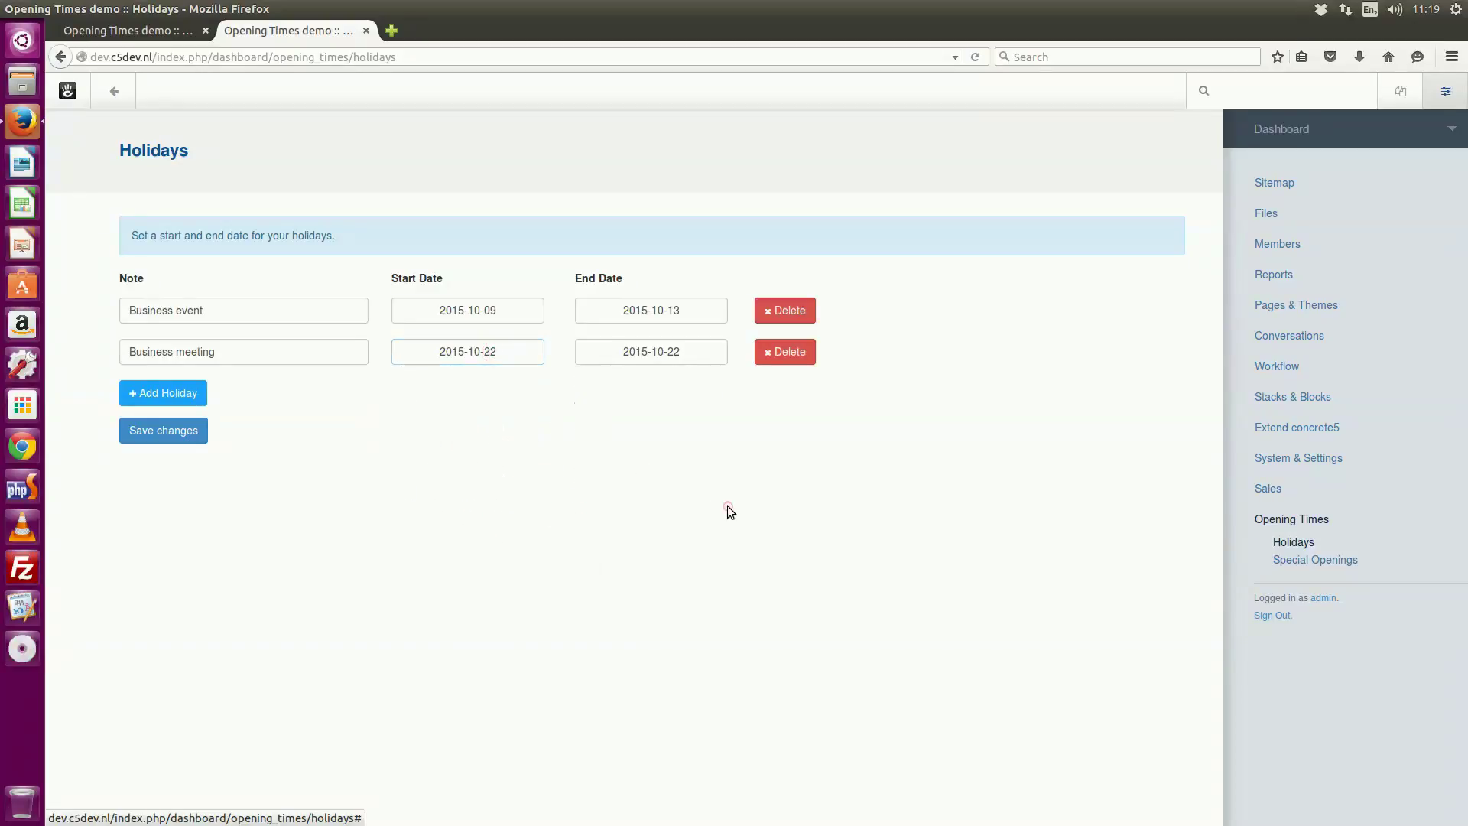
- Open the Special Openings settings page to examine its date, periods and note
{"action": "left_click", "coordinate": [1309, 560]}
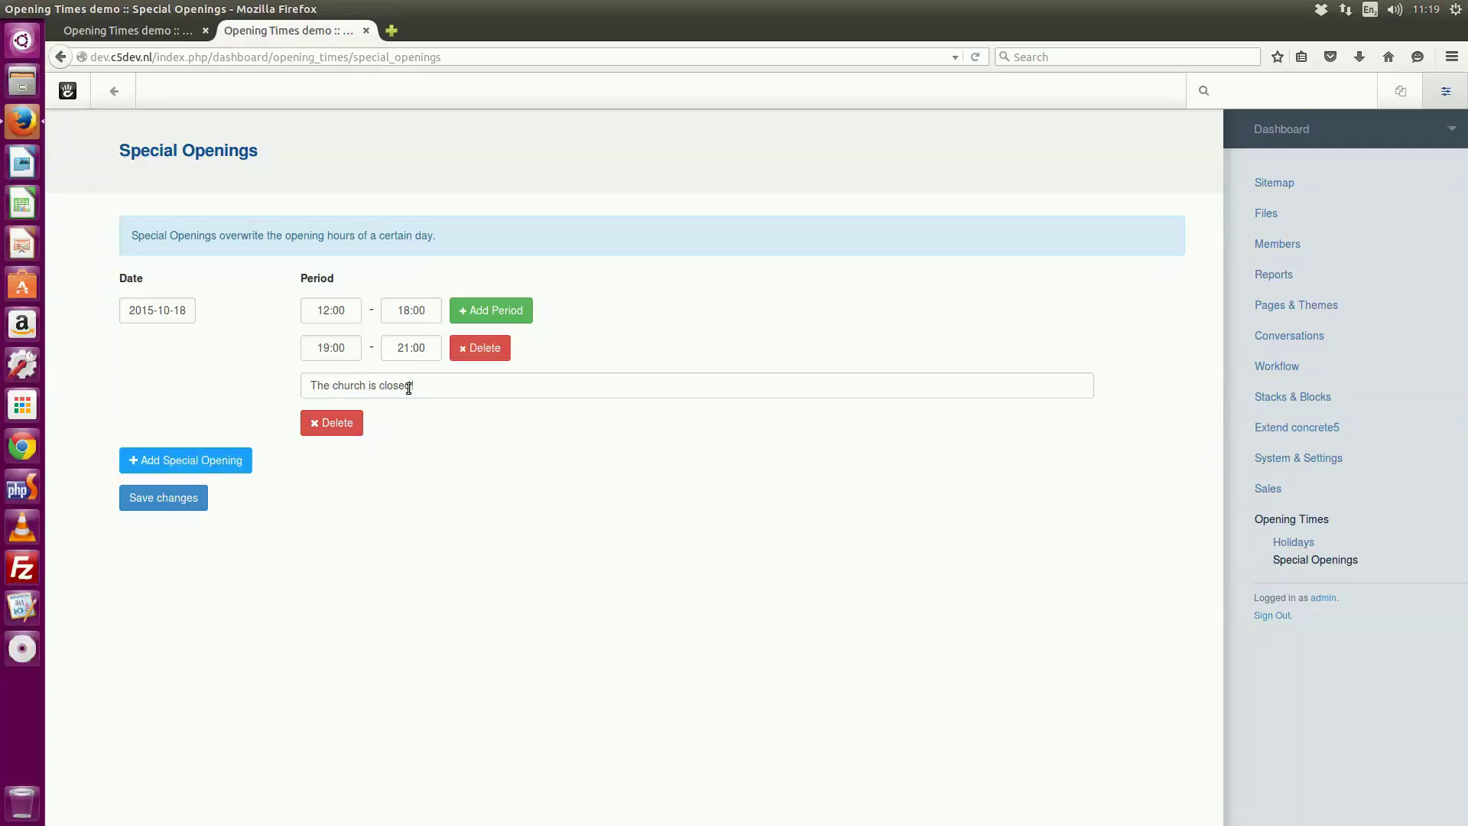
- On the site page, set the first weekly table's special openings message to "%s%2$s" and save the block
{"action": "left_click_drag", "start_coordinate": [420, 386], "coordinate": [295, 386]}
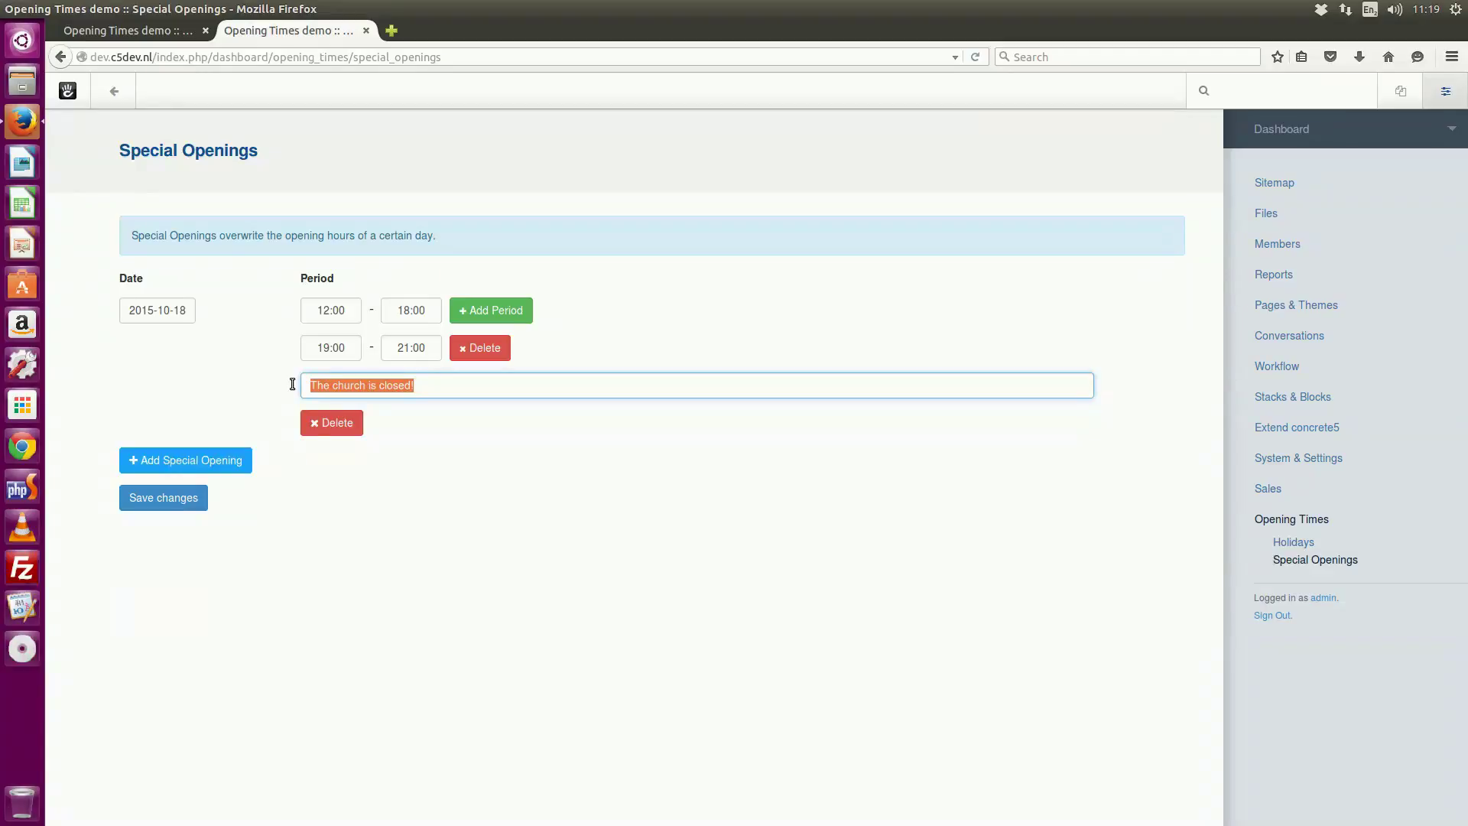
{"action": "left_click", "coordinate": [102, 31]}
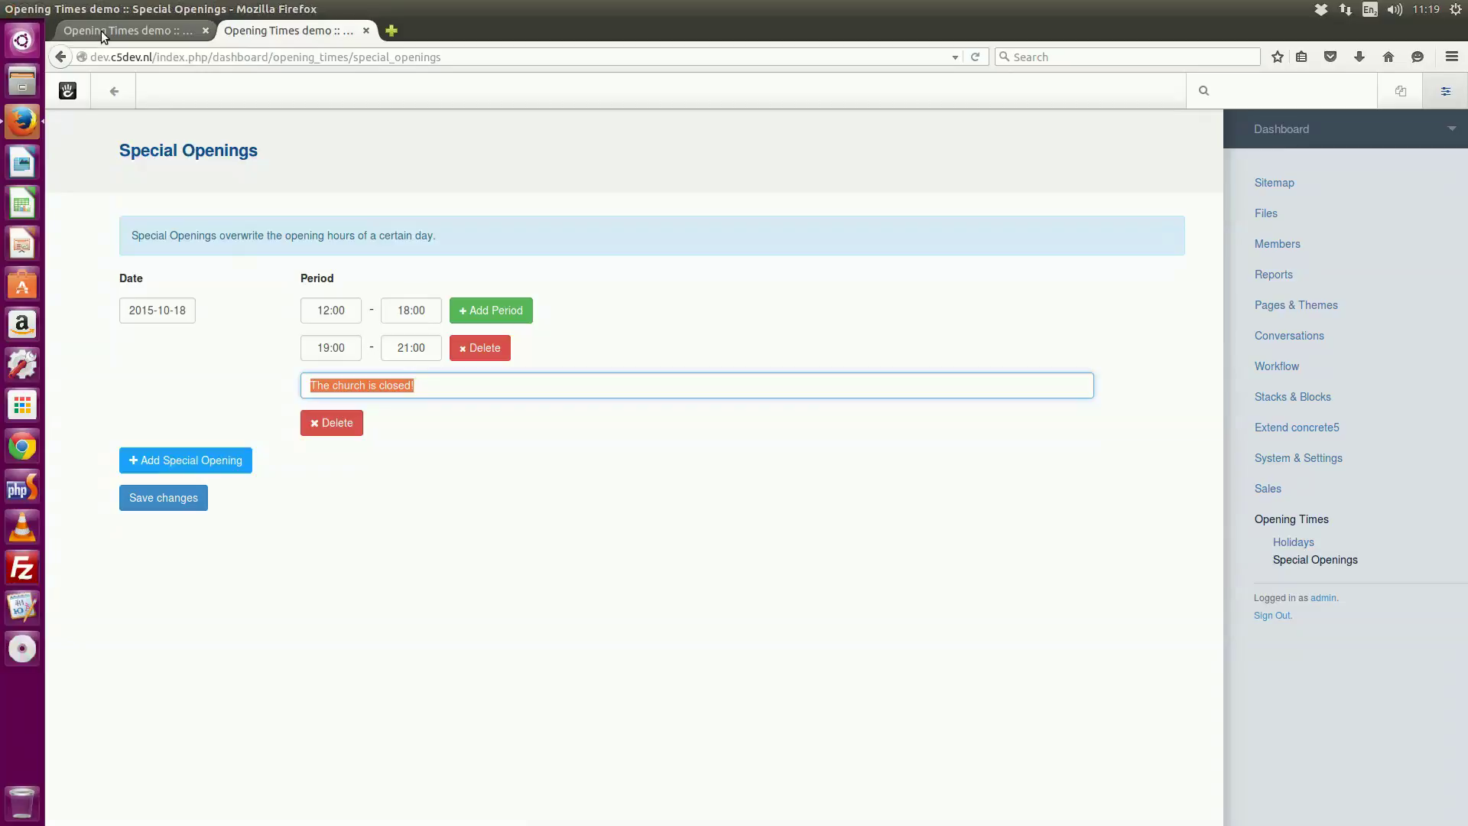
{"action": "scroll", "coordinate": [662, 480], "scroll_direction": "up", "scroll_amount": 3}
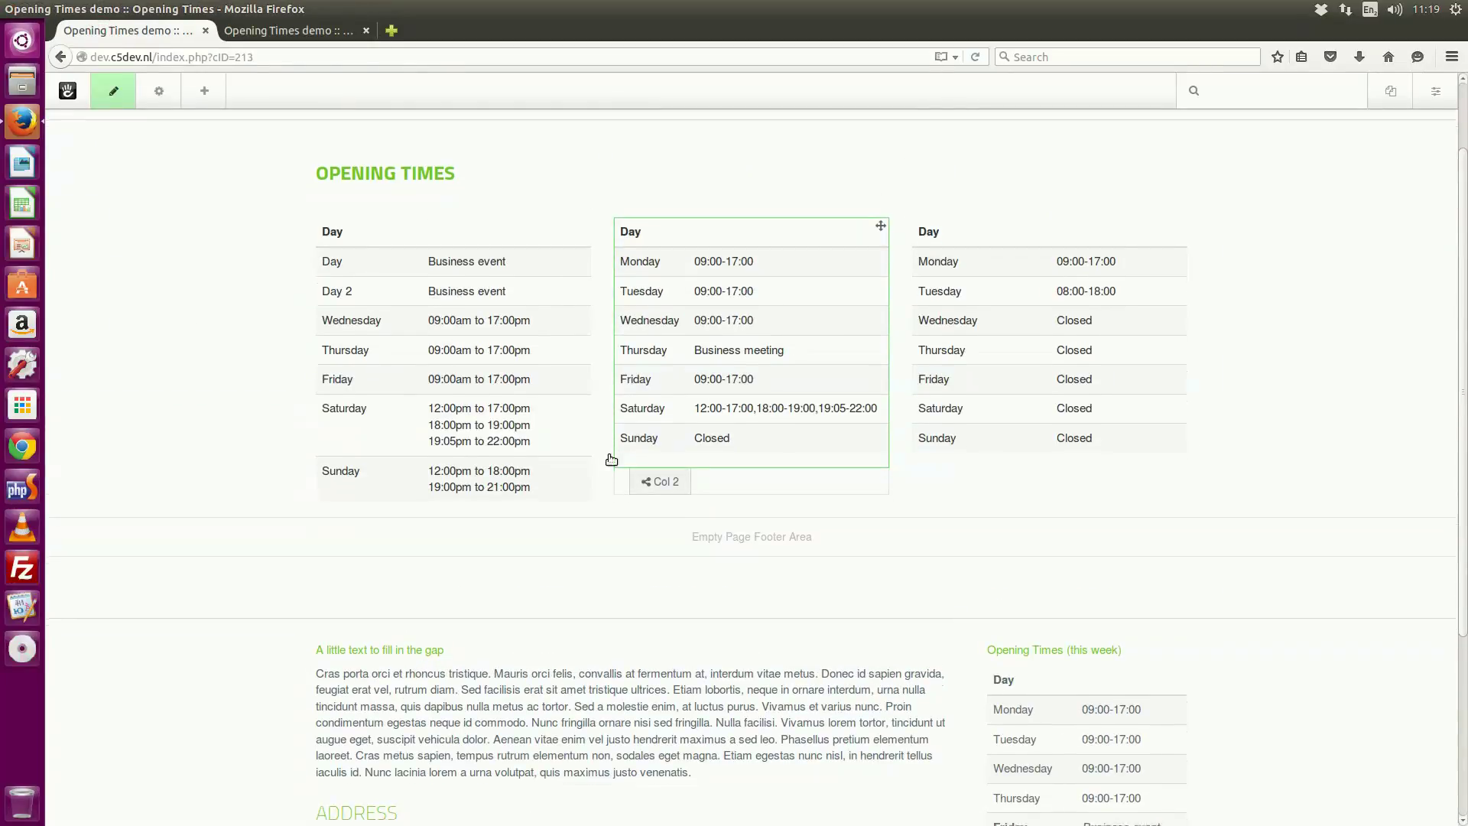
{"action": "left_click", "coordinate": [443, 423]}
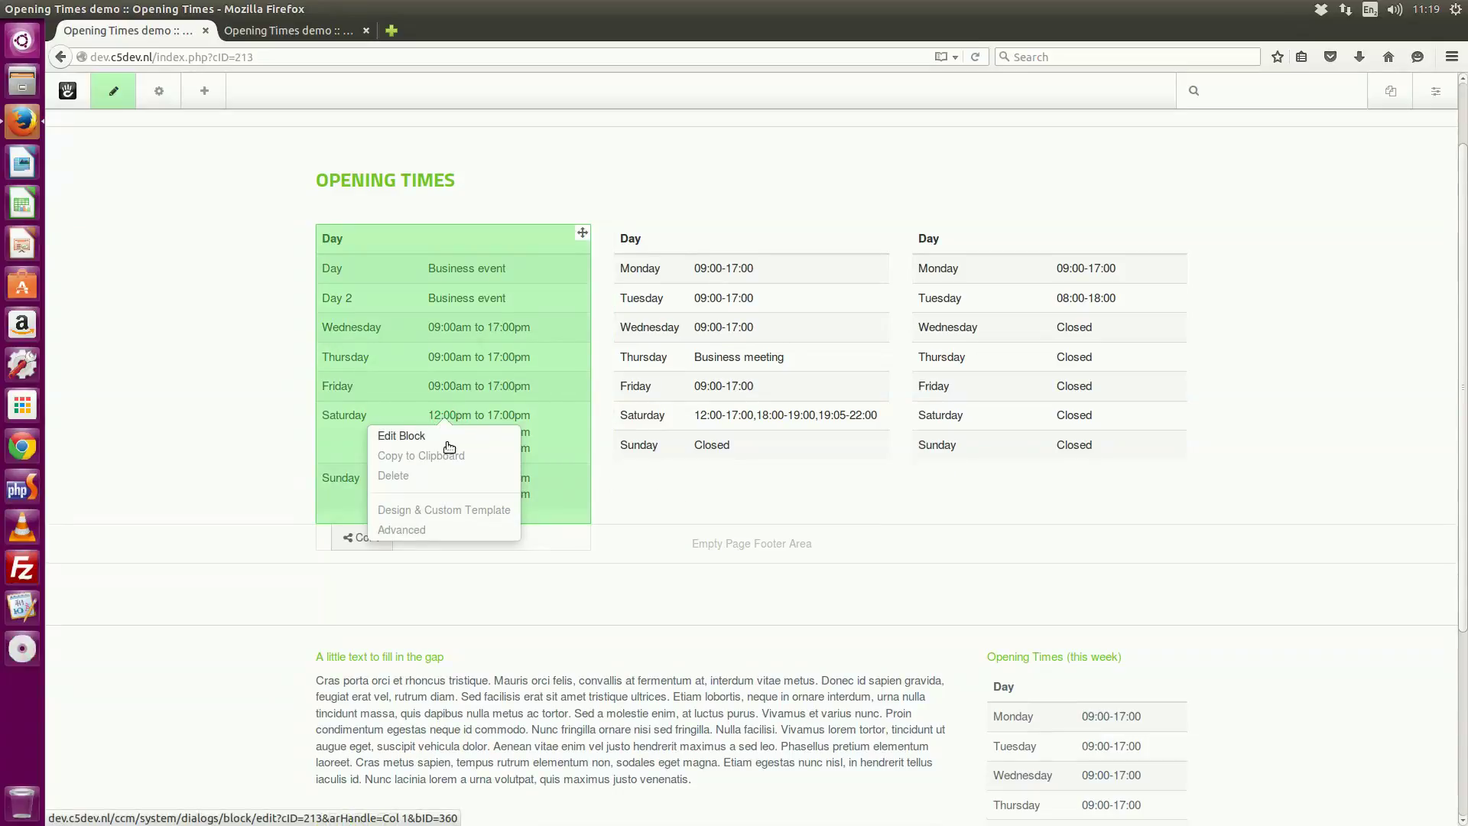
{"action": "left_click", "coordinate": [442, 437]}
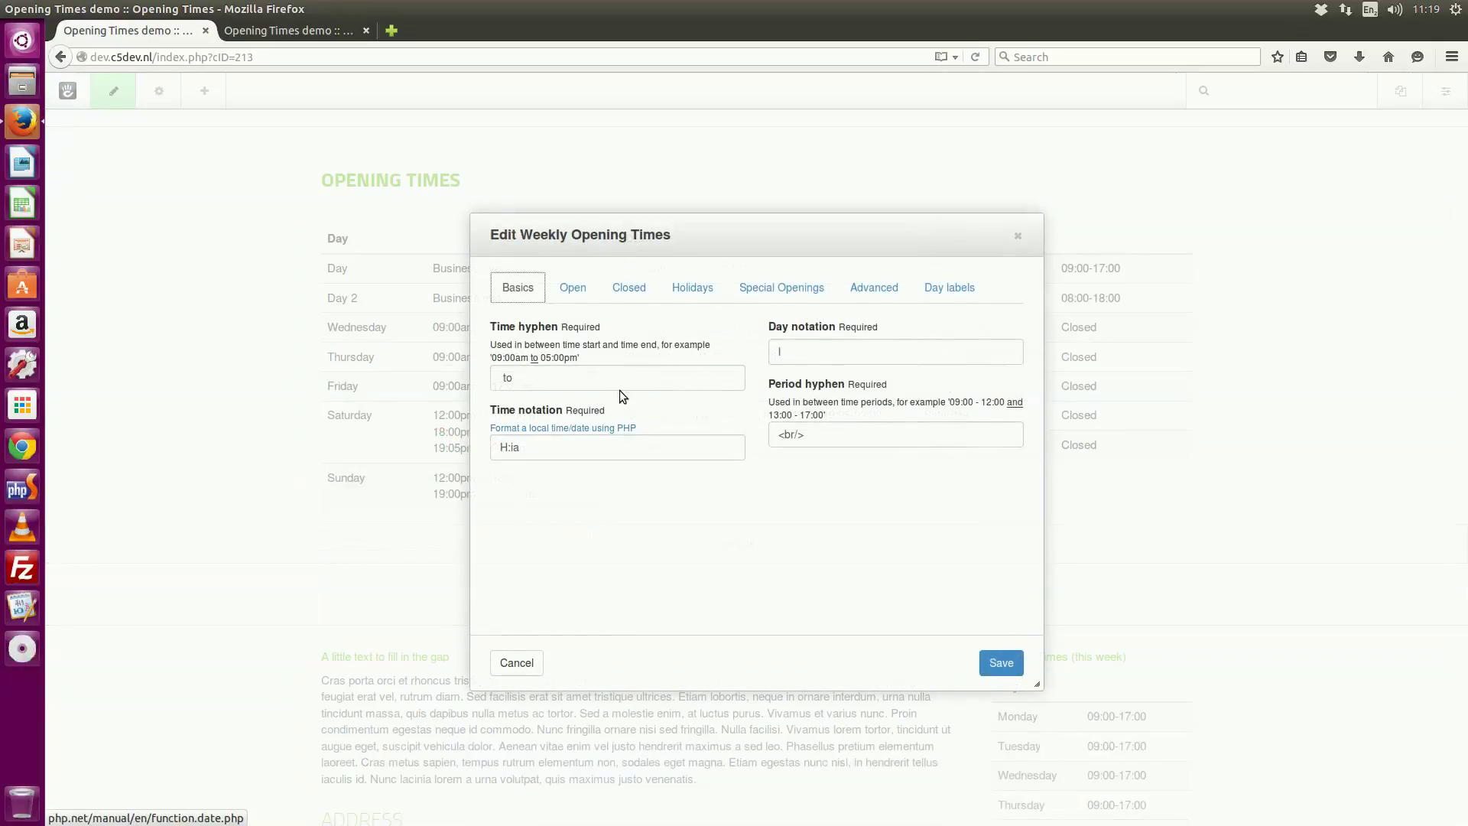
{"action": "left_click", "coordinate": [773, 290]}
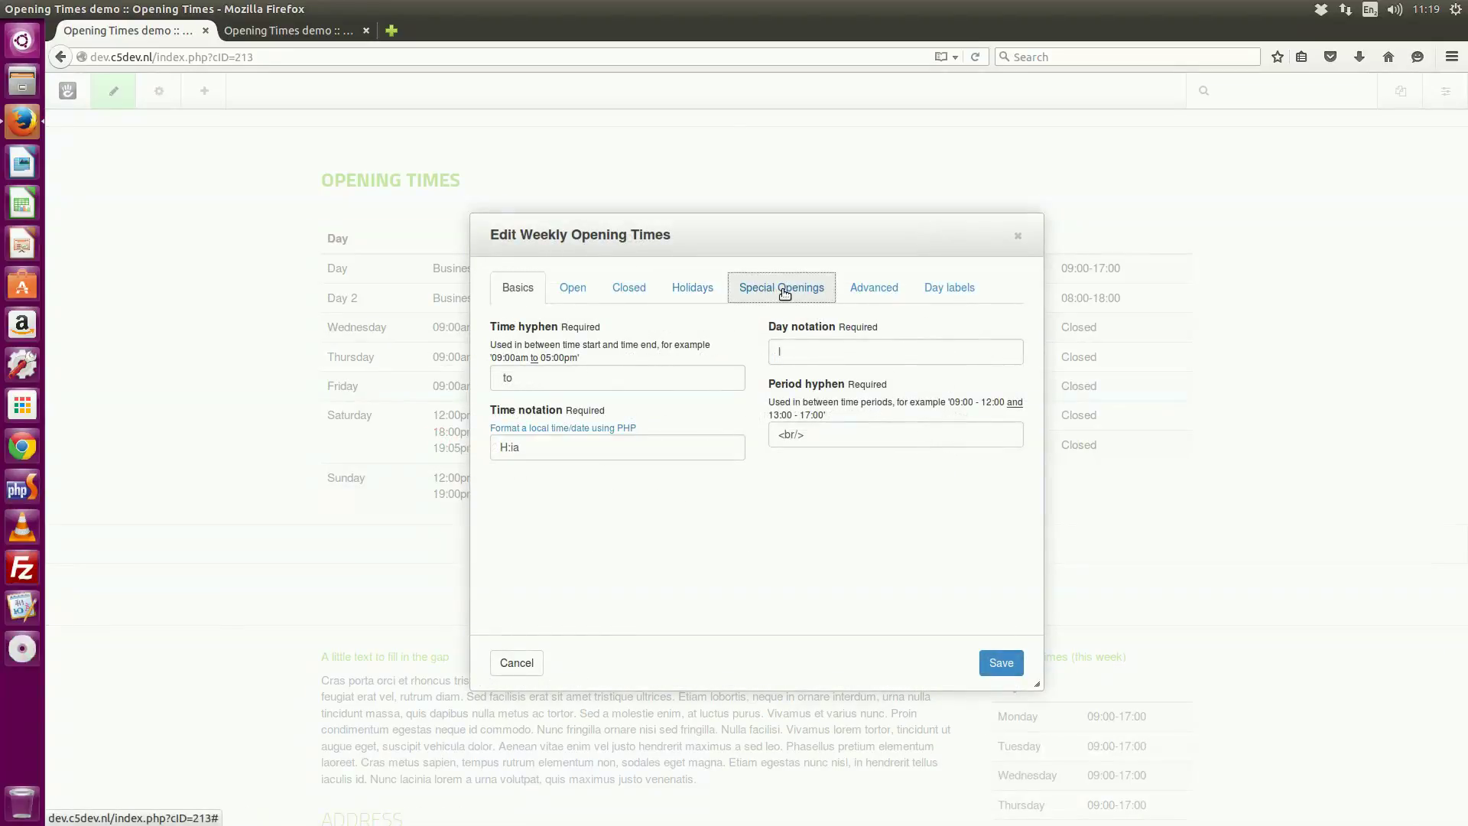
{"action": "left_click", "coordinate": [570, 351]}
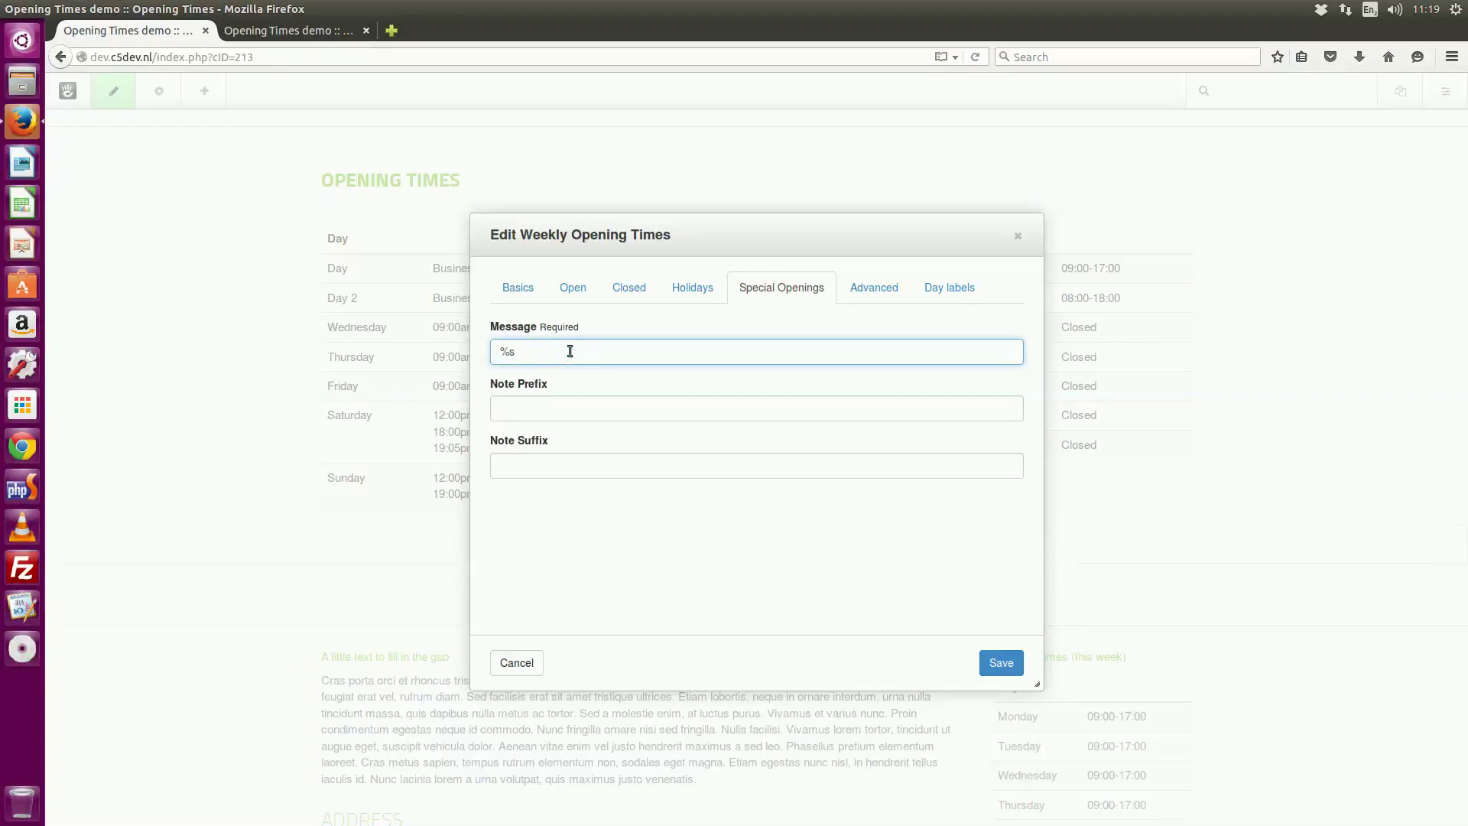
{"action": "type", "text": "%2$"}
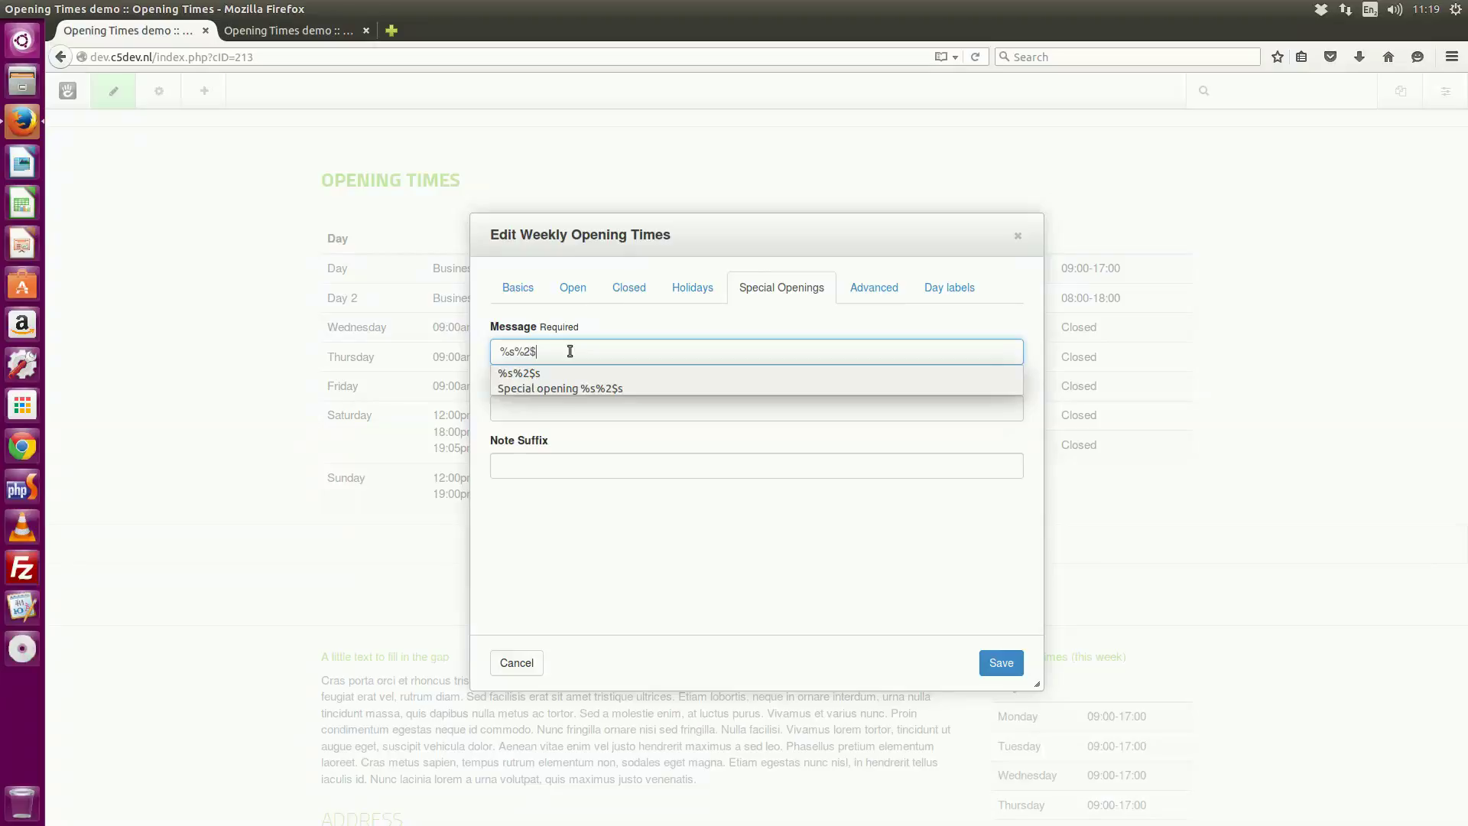
{"action": "type", "text": "s"}
{"action": "left_click", "coordinate": [646, 538]}
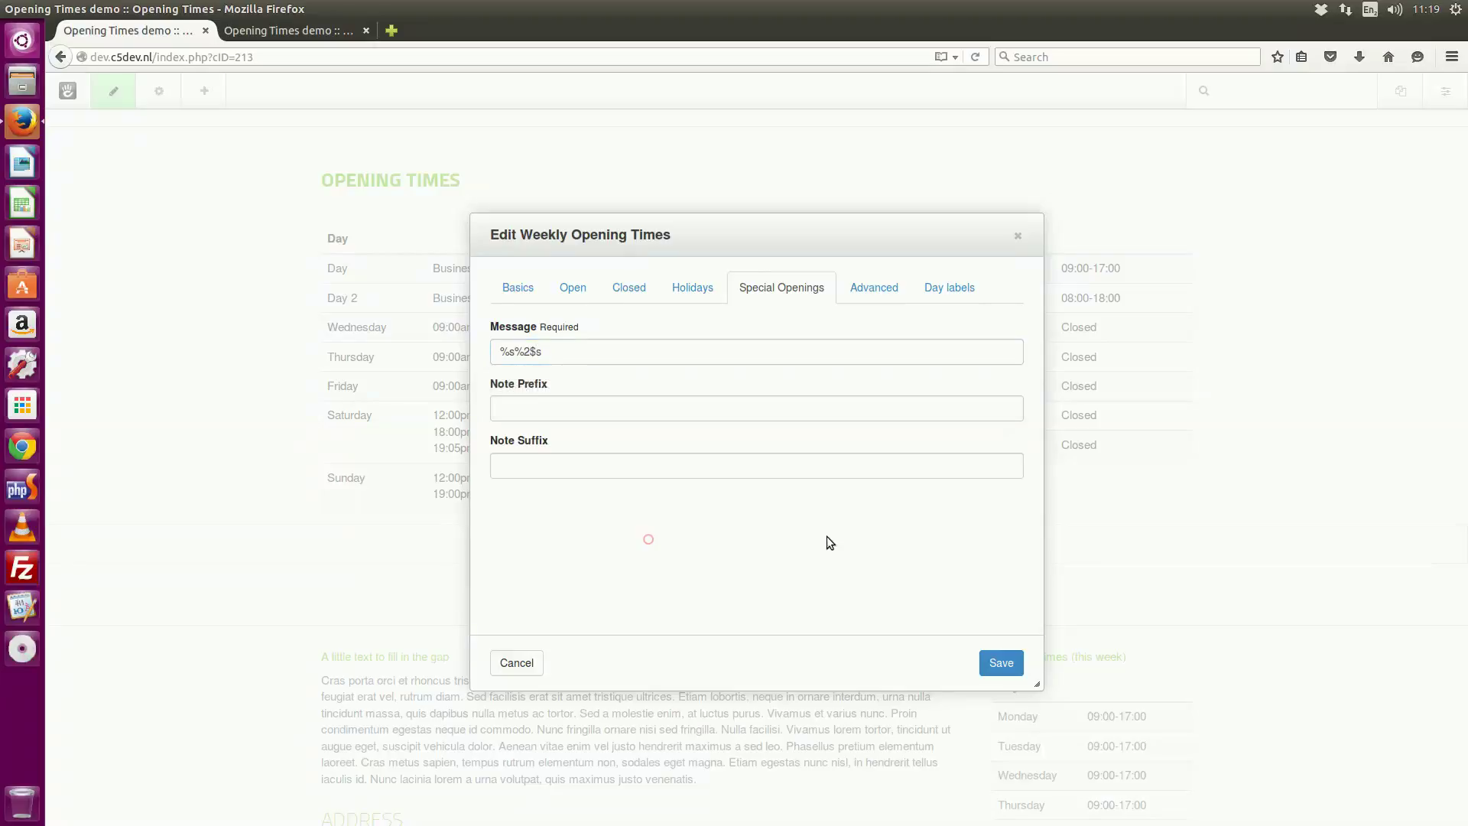
{"action": "left_click", "coordinate": [999, 662]}
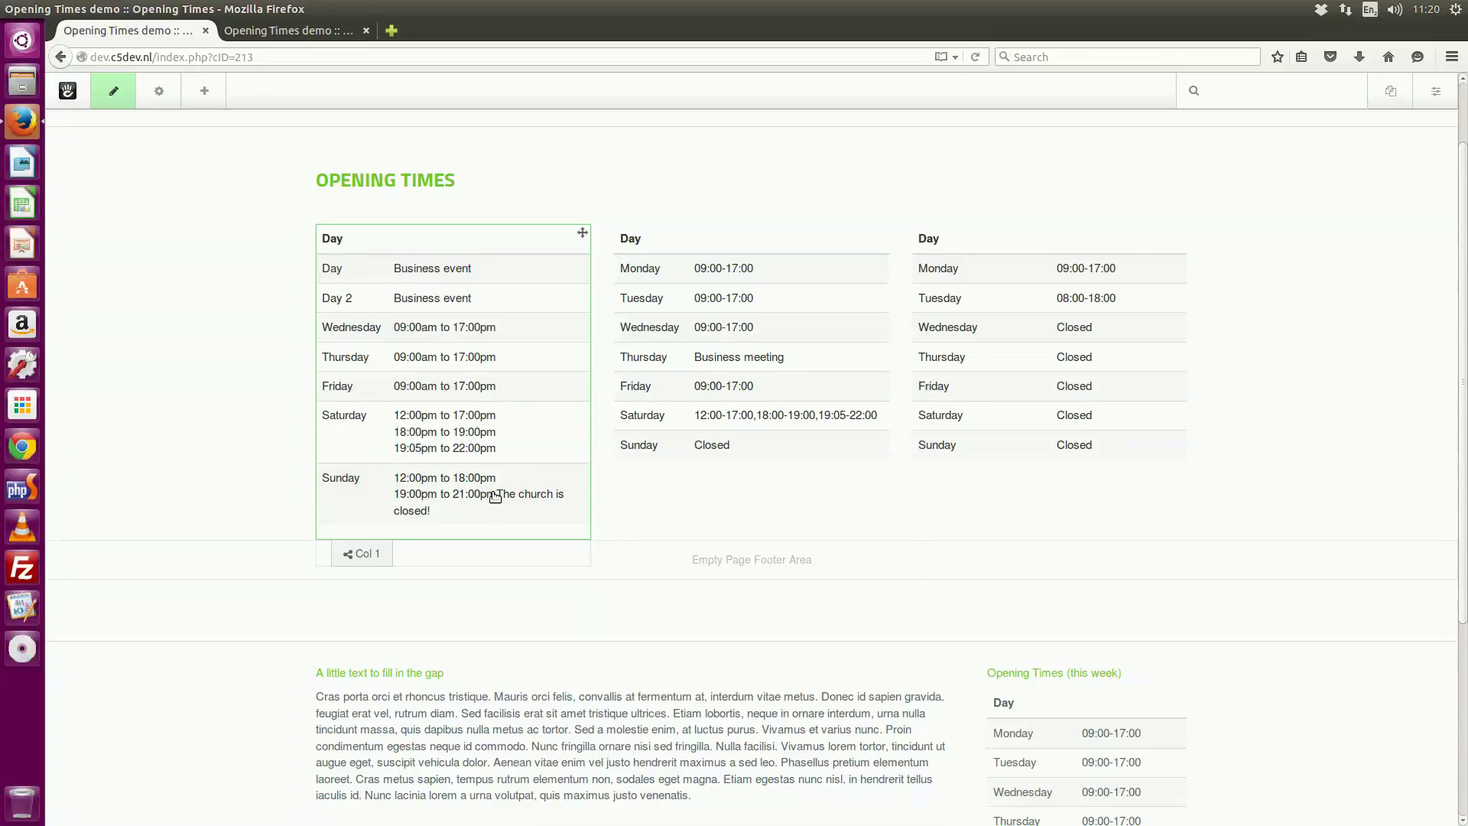
- Reopen the first weekly table's special openings settings and set the note prefix to "<br/><em>"
{"action": "left_click", "coordinate": [492, 490]}
{"action": "left_click", "coordinate": [444, 510]}
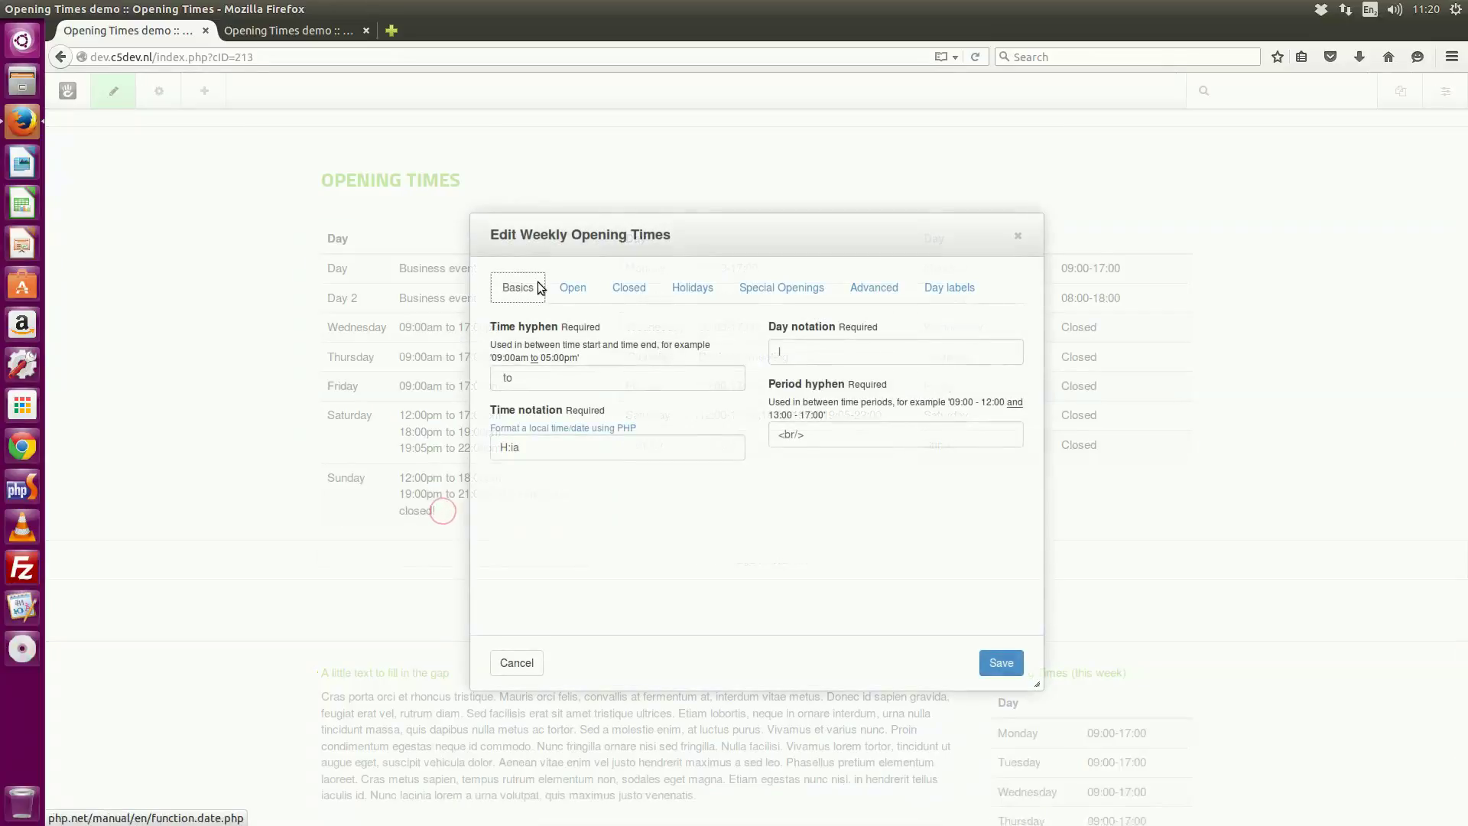
{"action": "left_click", "coordinate": [798, 287]}
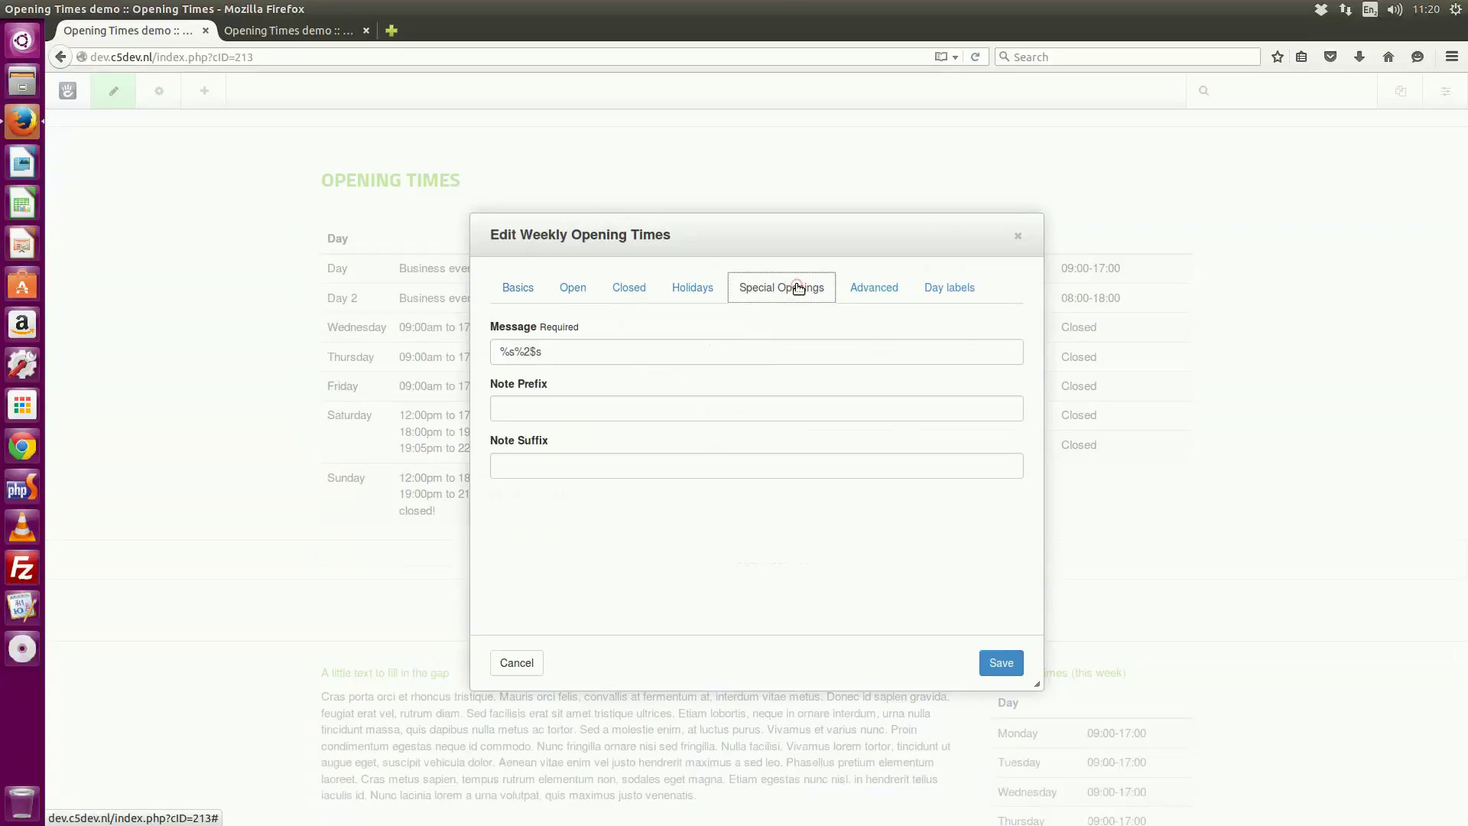
{"action": "left_click", "coordinate": [525, 407]}
{"action": "left_click", "coordinate": [526, 407]}
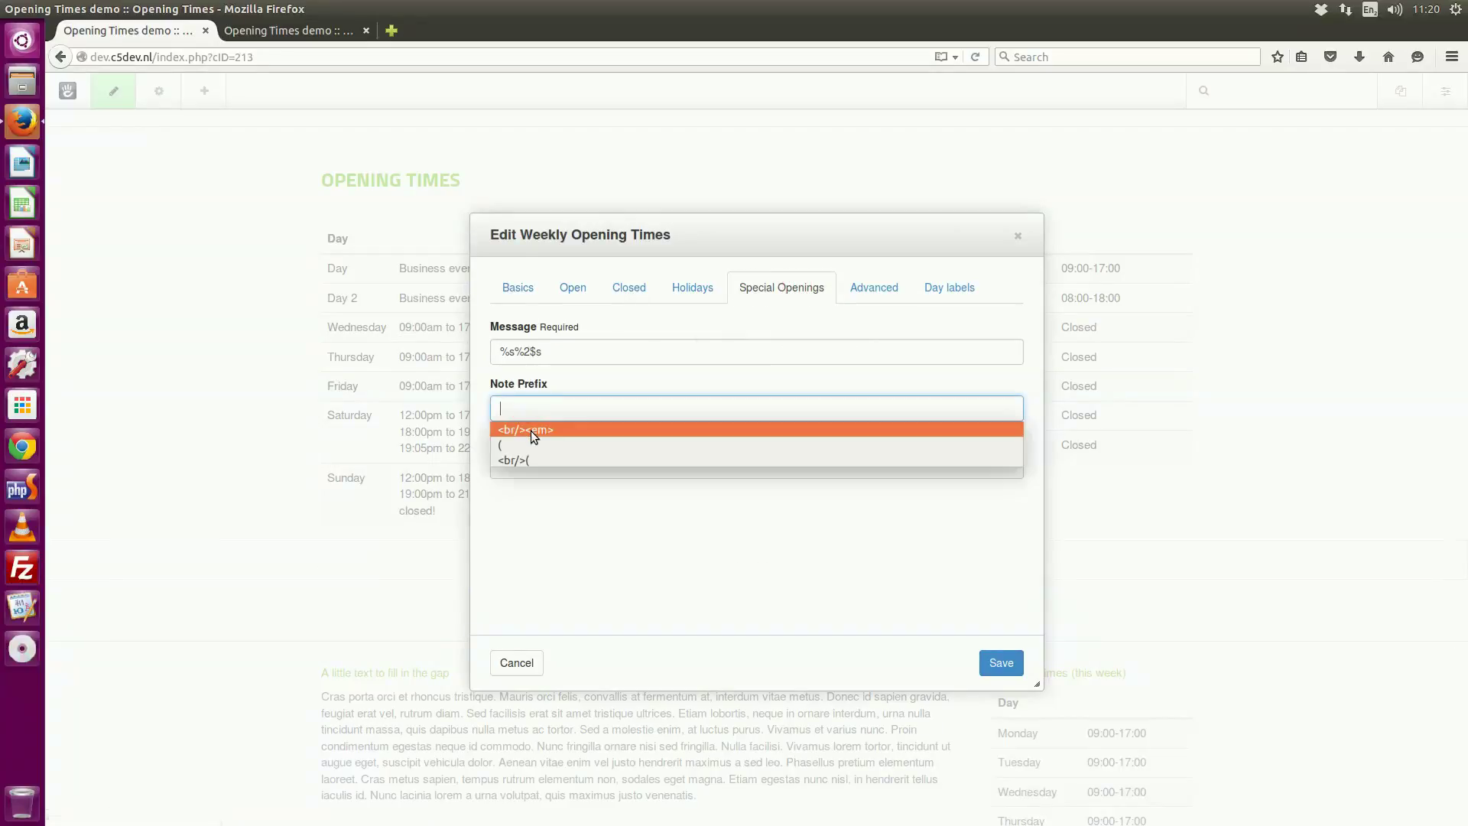
{"action": "left_click", "coordinate": [512, 427]}
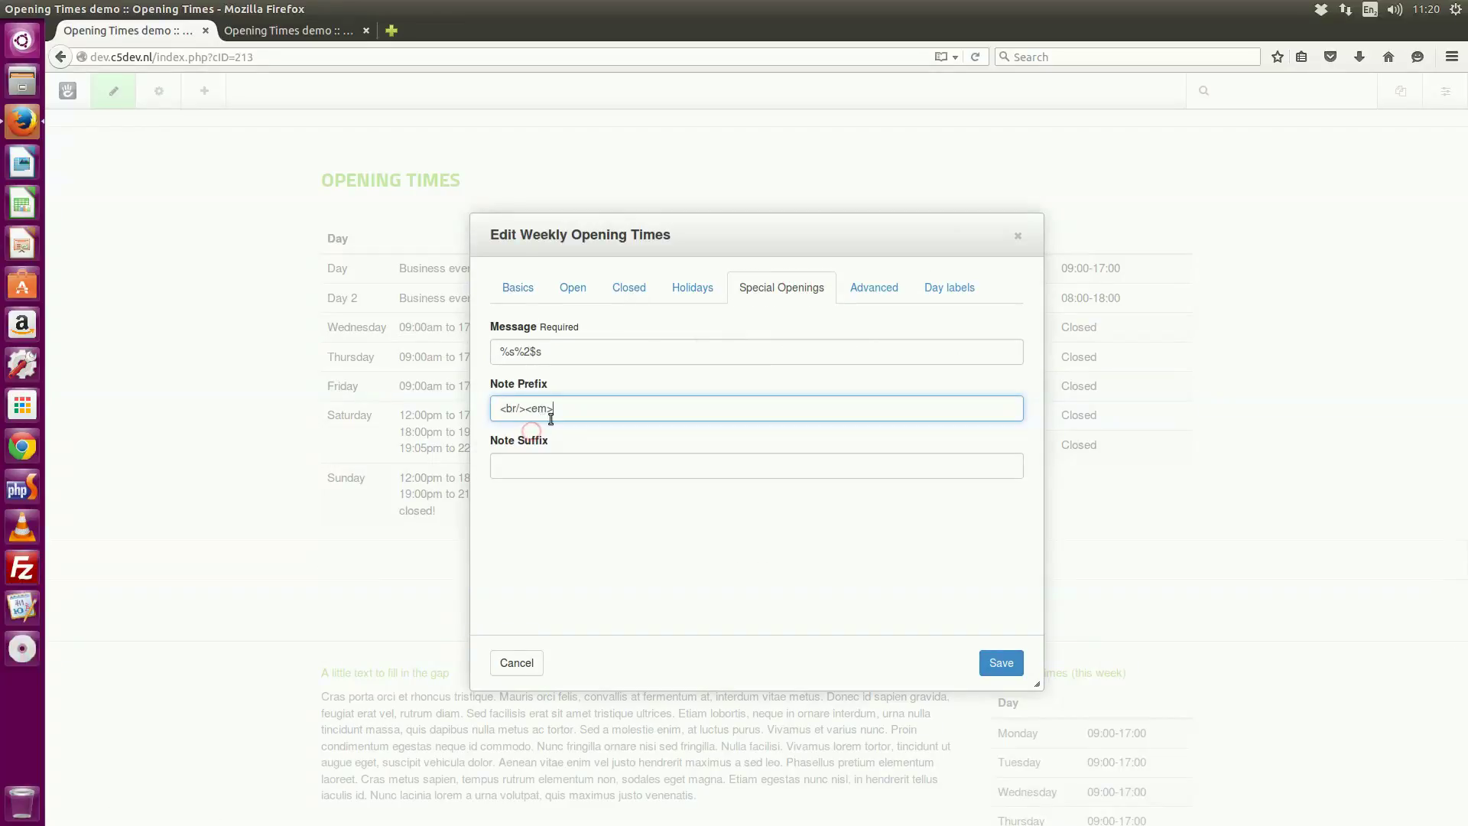
{"action": "double_click", "coordinate": [512, 408]}
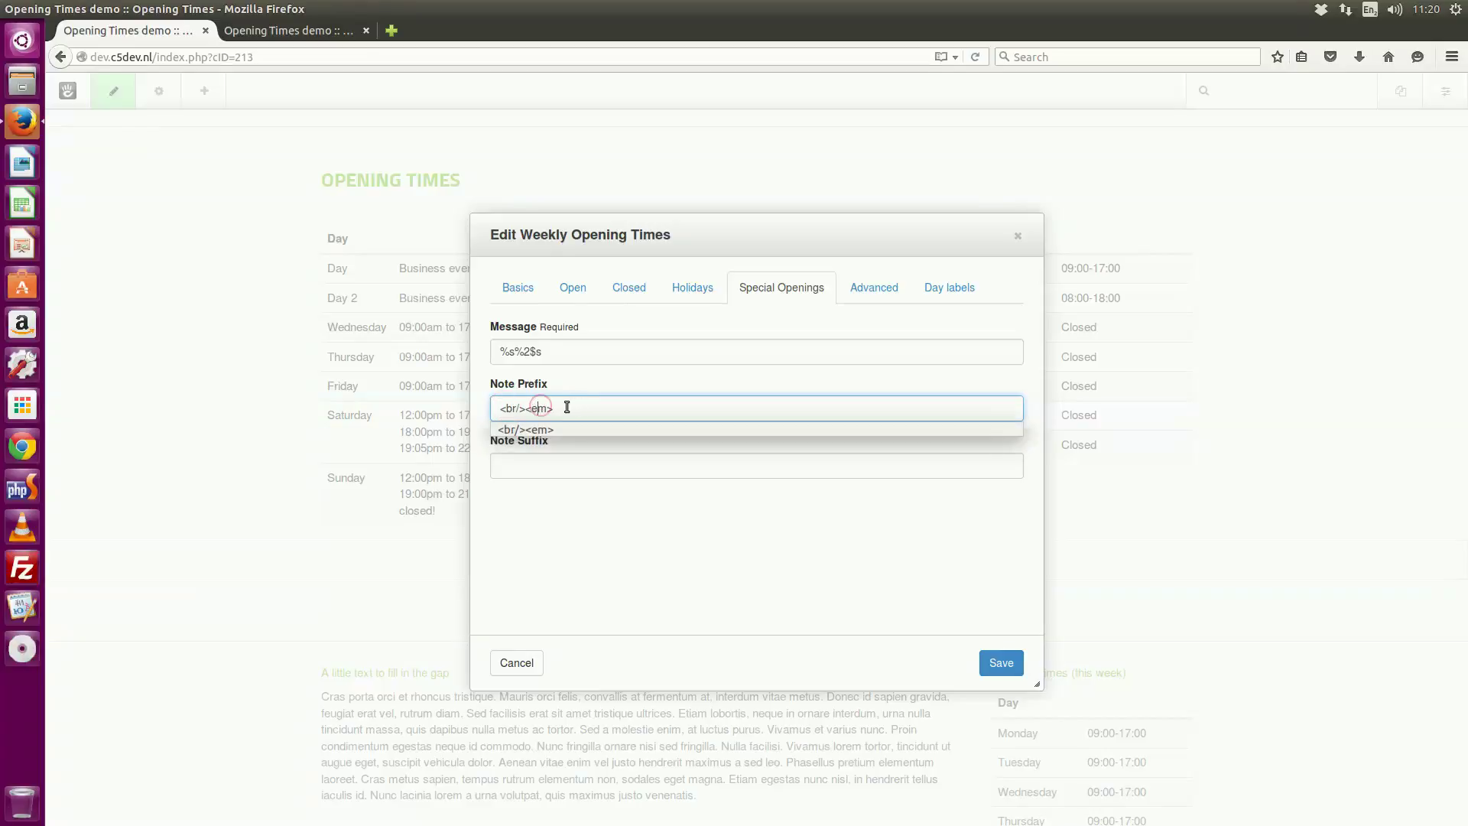
- Set the special openings note suffix to "</em>" and save the block
{"action": "left_click", "coordinate": [548, 462]}
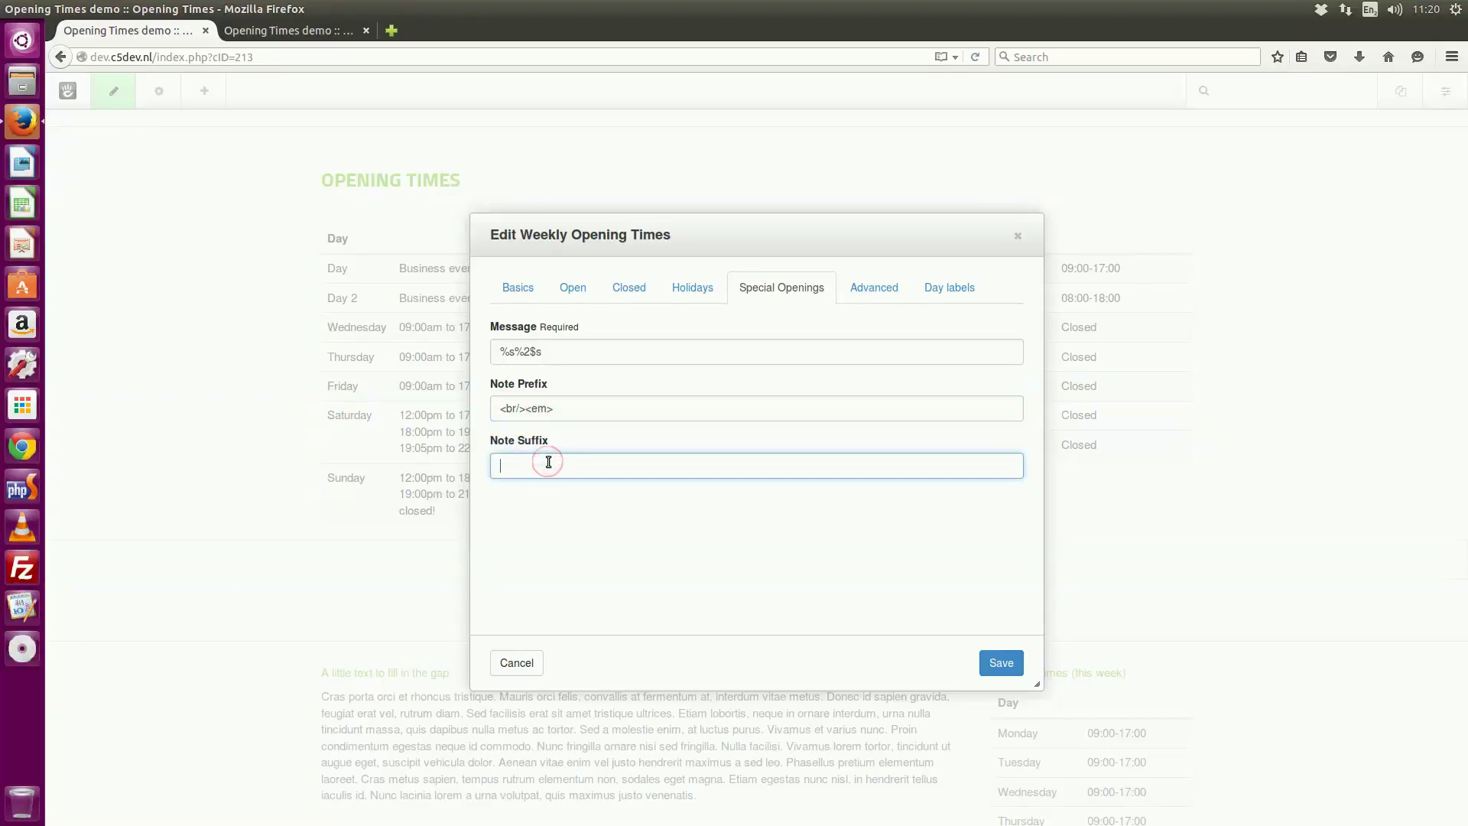
{"action": "type", "text": "</em>"}
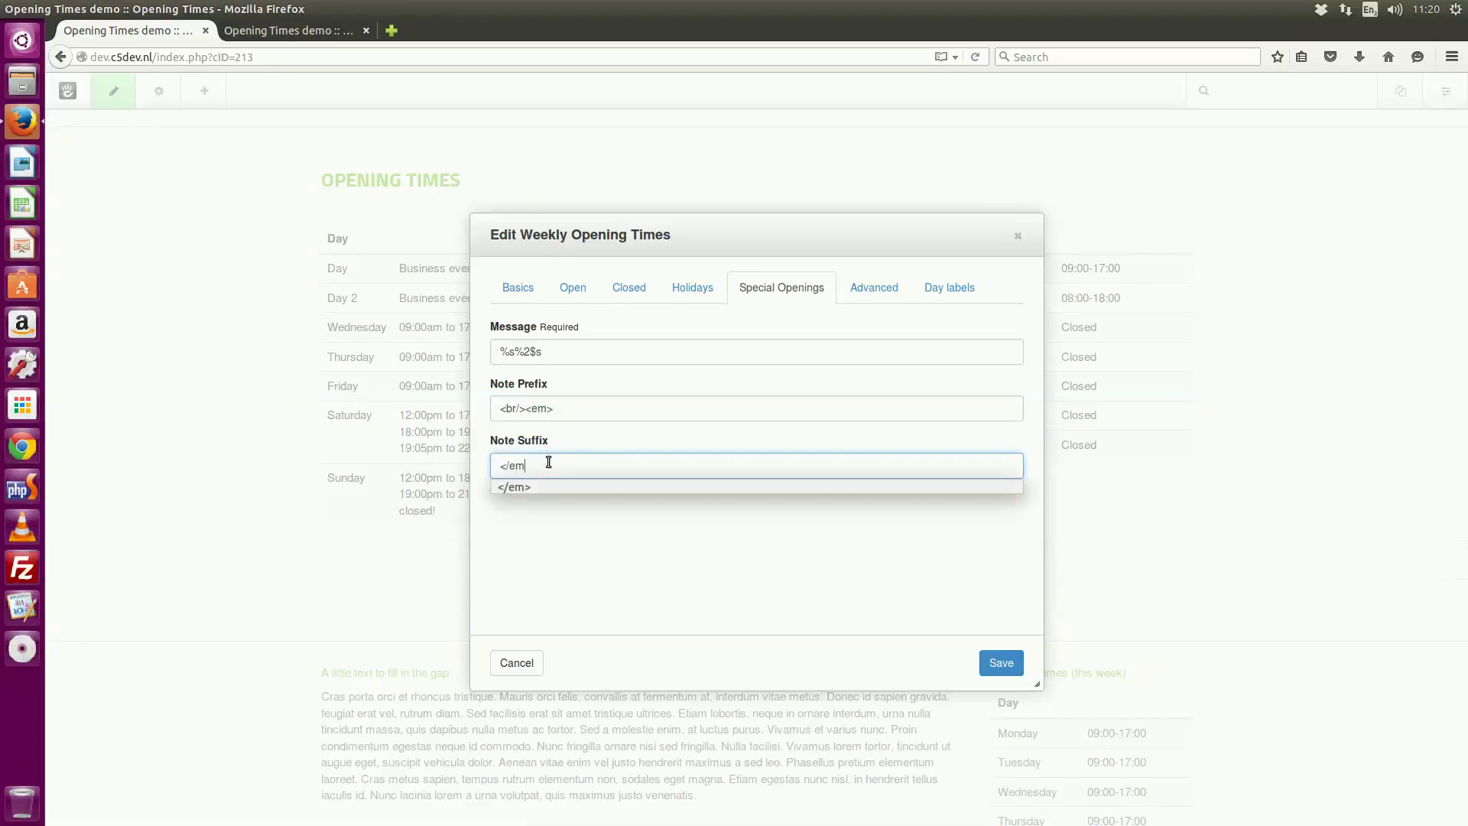
{"action": "left_click", "coordinate": [581, 573]}
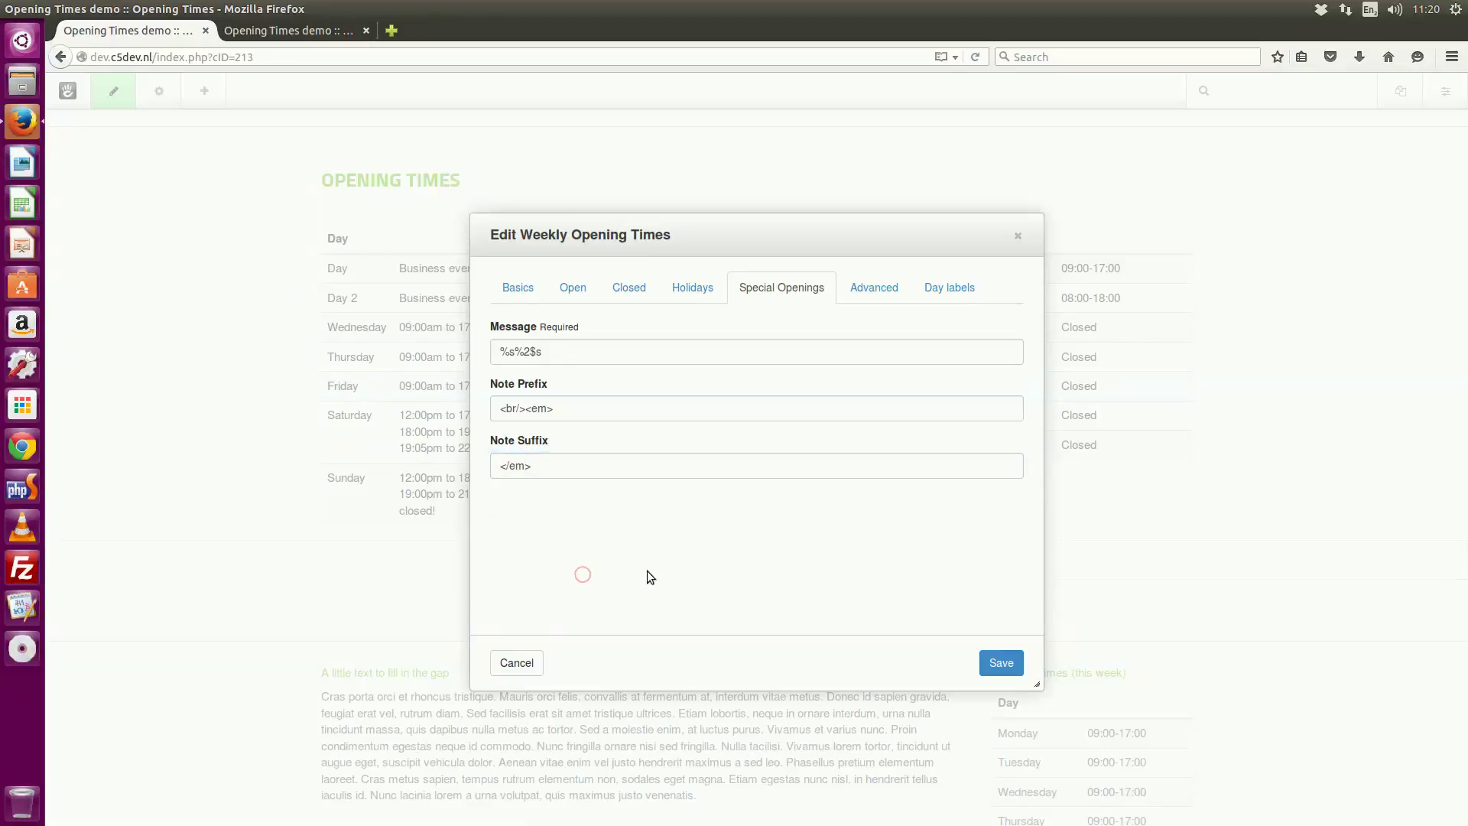
{"action": "left_click", "coordinate": [994, 662]}
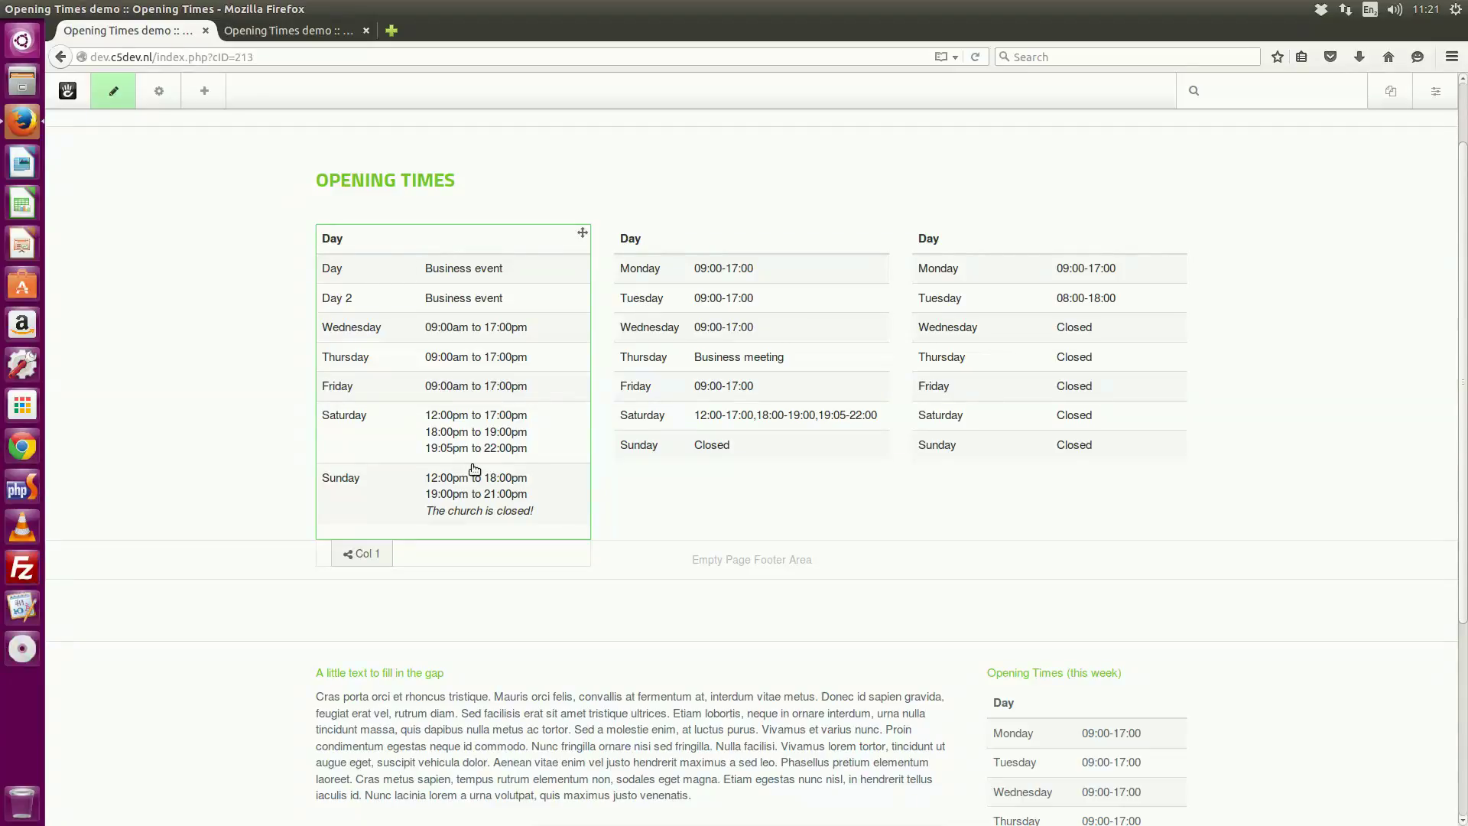
- Apply the Table Styled custom template to the first column's opening times block and save the design
{"action": "left_click", "coordinate": [446, 415]}
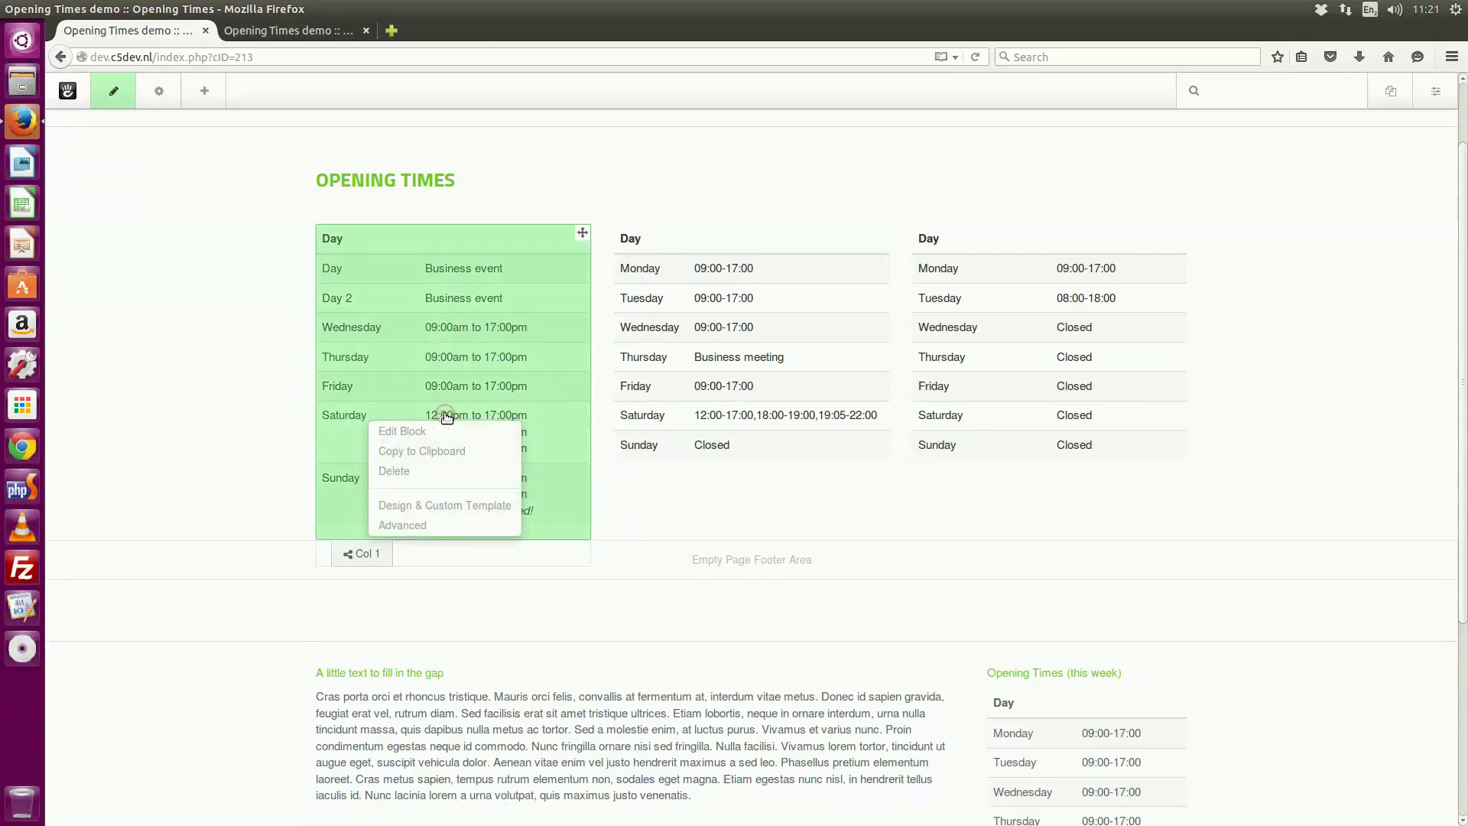
{"action": "left_click", "coordinate": [426, 506]}
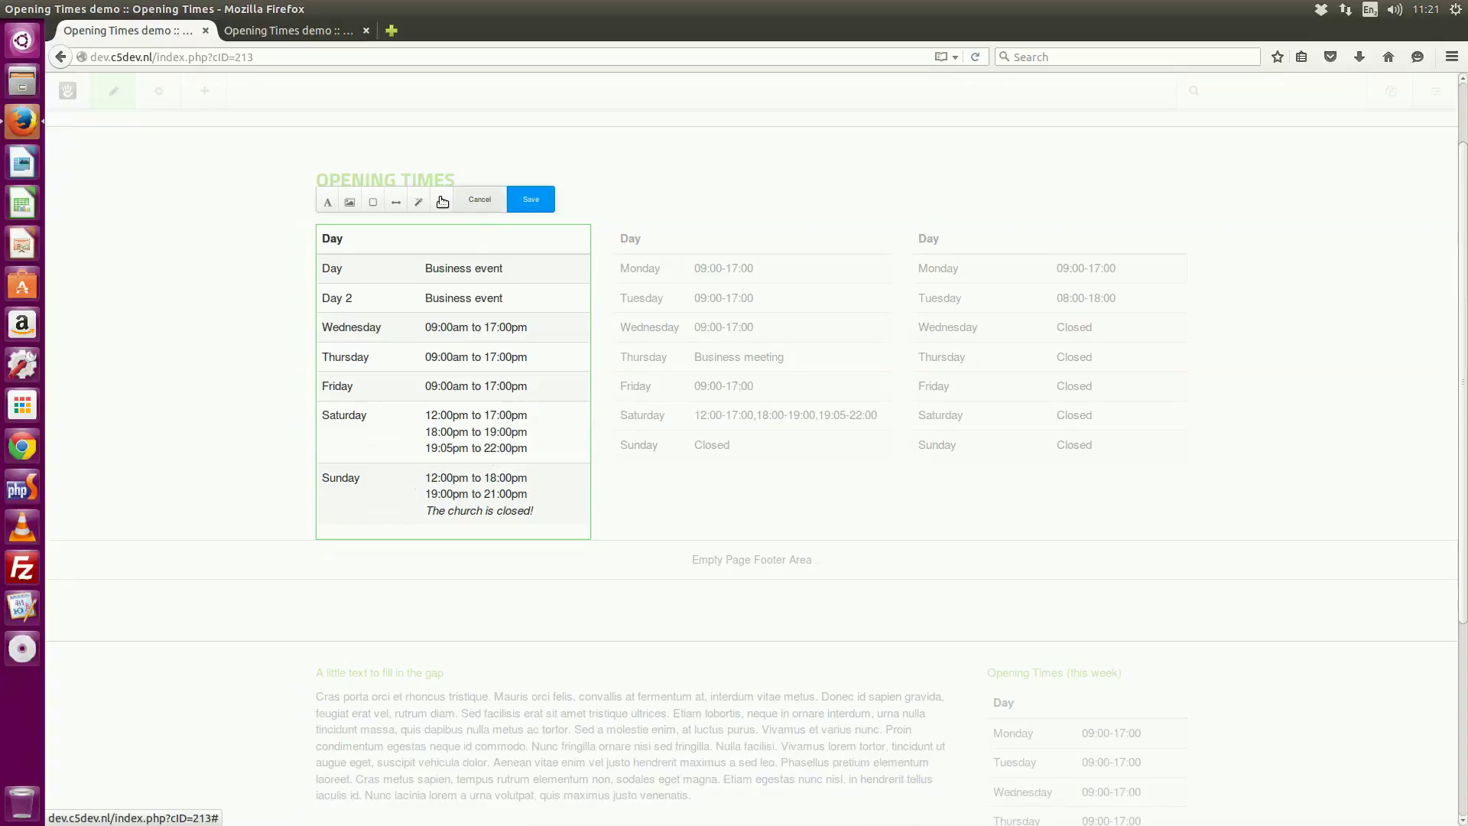
{"action": "left_click", "coordinate": [442, 202]}
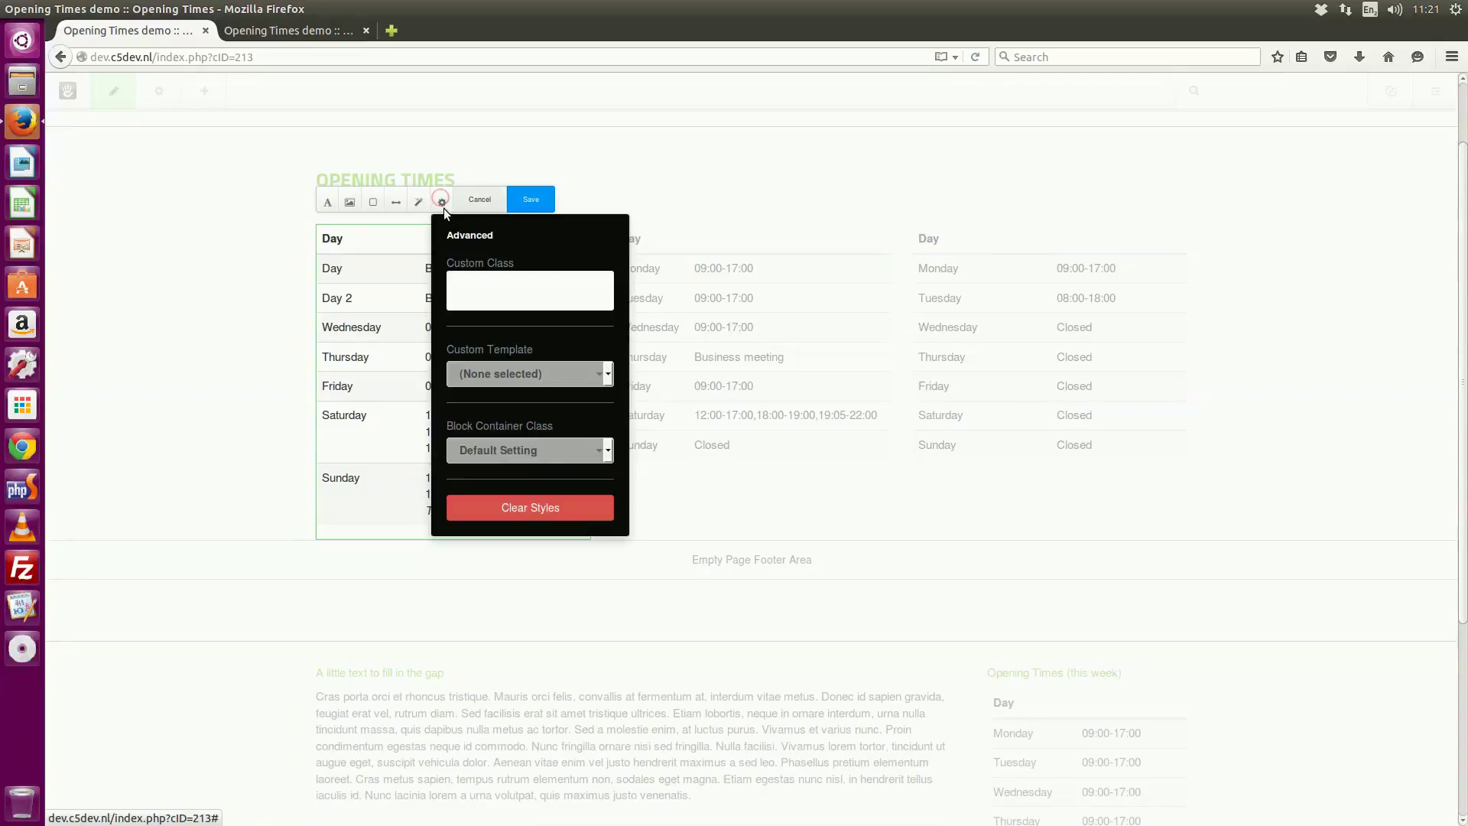
{"action": "left_click", "coordinate": [506, 372]}
{"action": "left_click", "coordinate": [484, 410]}
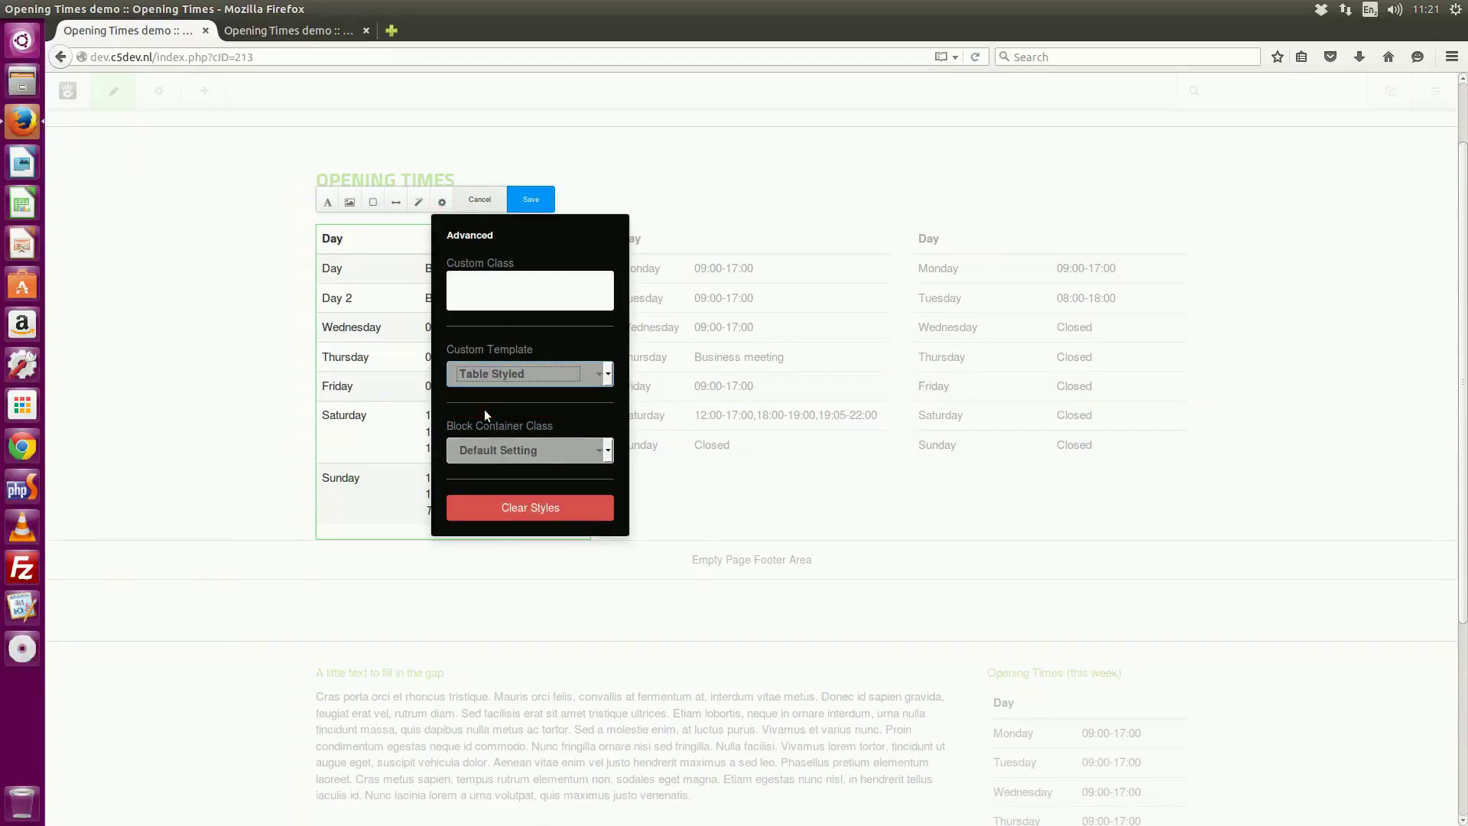
{"action": "left_click", "coordinate": [532, 199]}
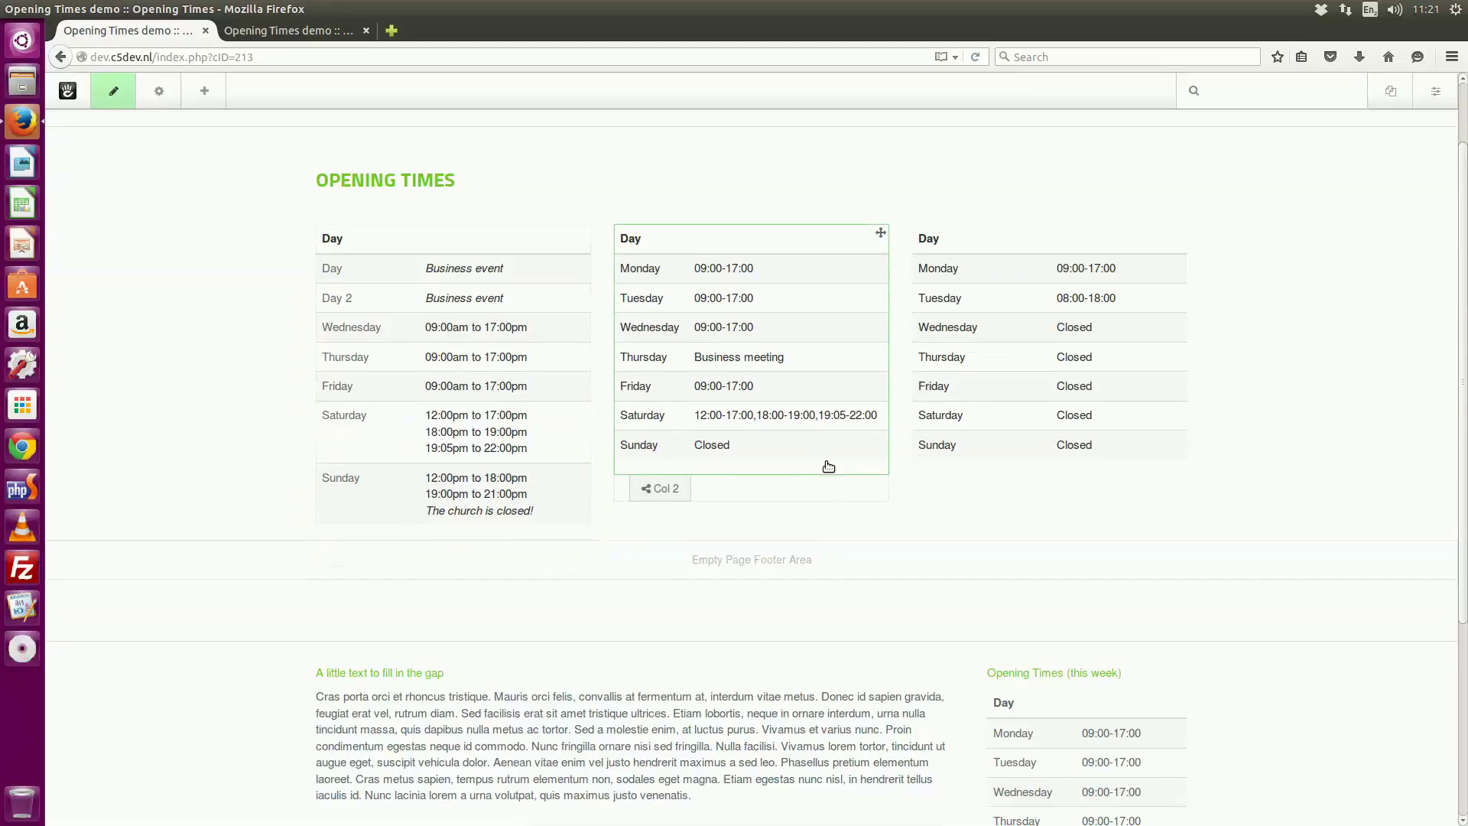
- Apply the Table Styled custom template to the second column's opening times block and save the design
{"action": "scroll", "coordinate": [880, 428], "scroll_direction": "down", "scroll_amount": 3}
{"action": "scroll", "coordinate": [906, 410], "scroll_direction": "up", "scroll_amount": 3}
{"action": "left_click", "coordinate": [743, 375]}
{"action": "left_click", "coordinate": [727, 429]}
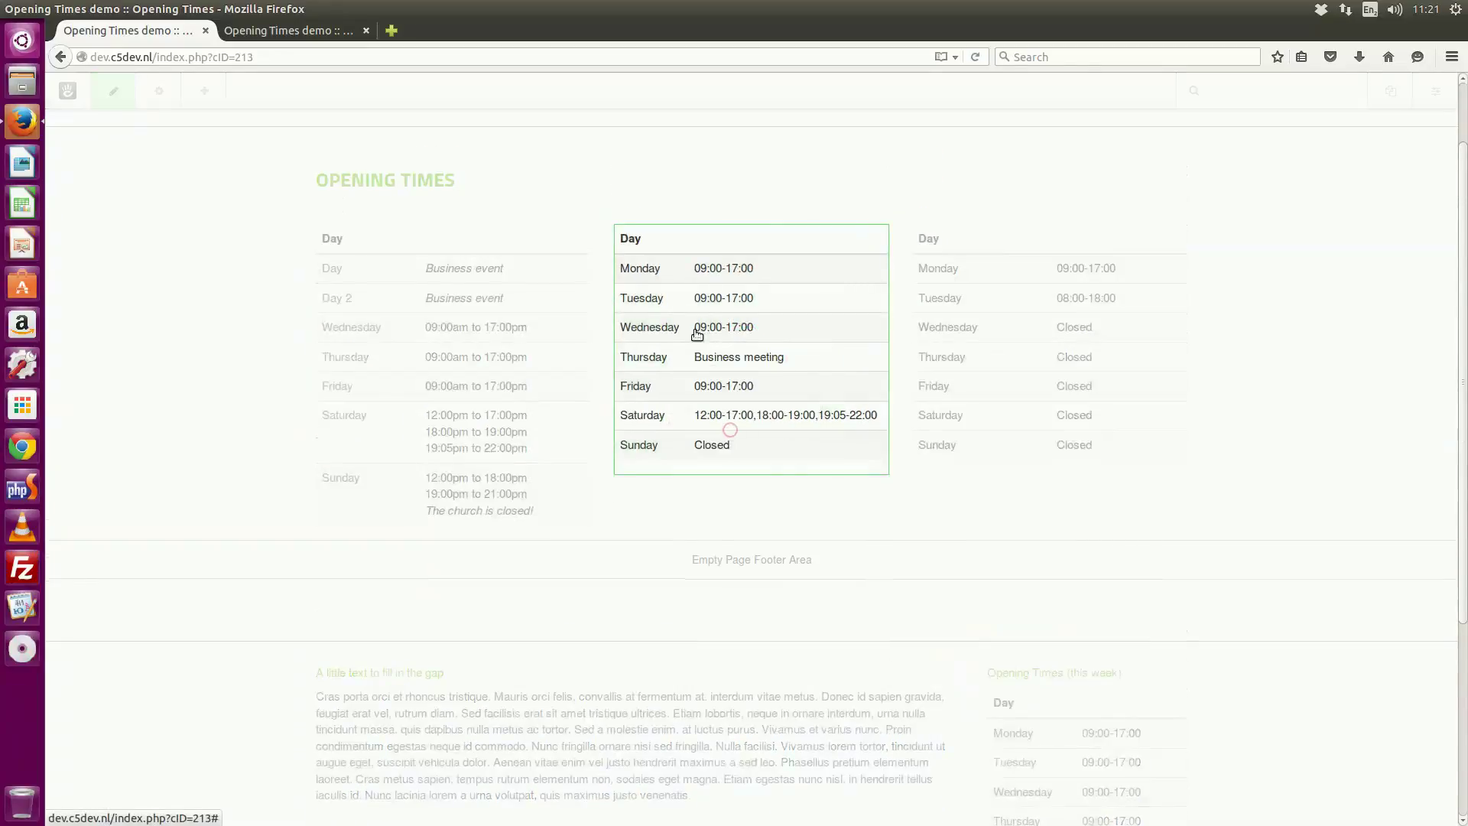
{"action": "left_click", "coordinate": [740, 201]}
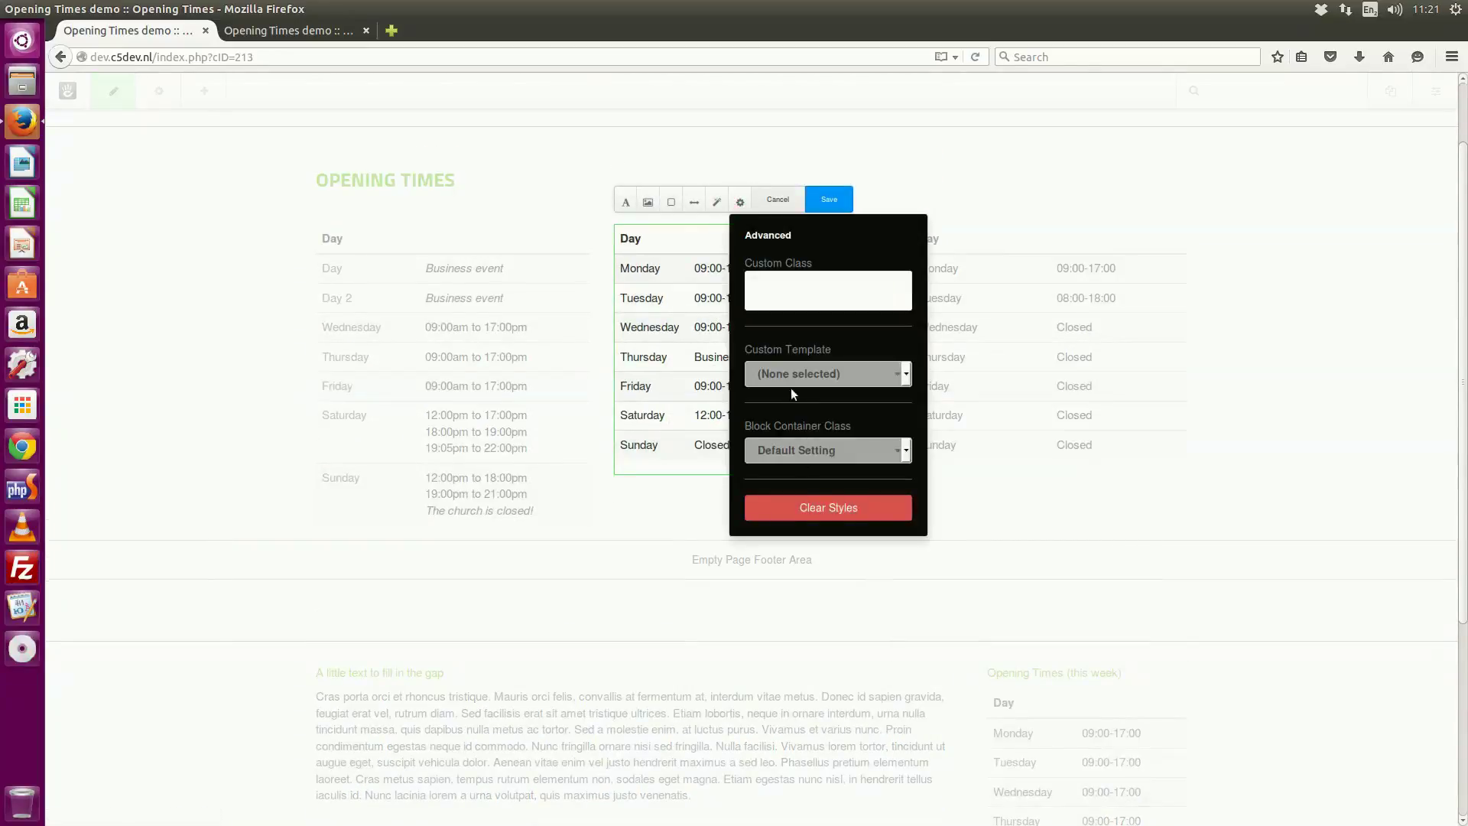
{"action": "left_click", "coordinate": [791, 373]}
{"action": "left_click", "coordinate": [781, 409]}
{"action": "left_click", "coordinate": [837, 205]}
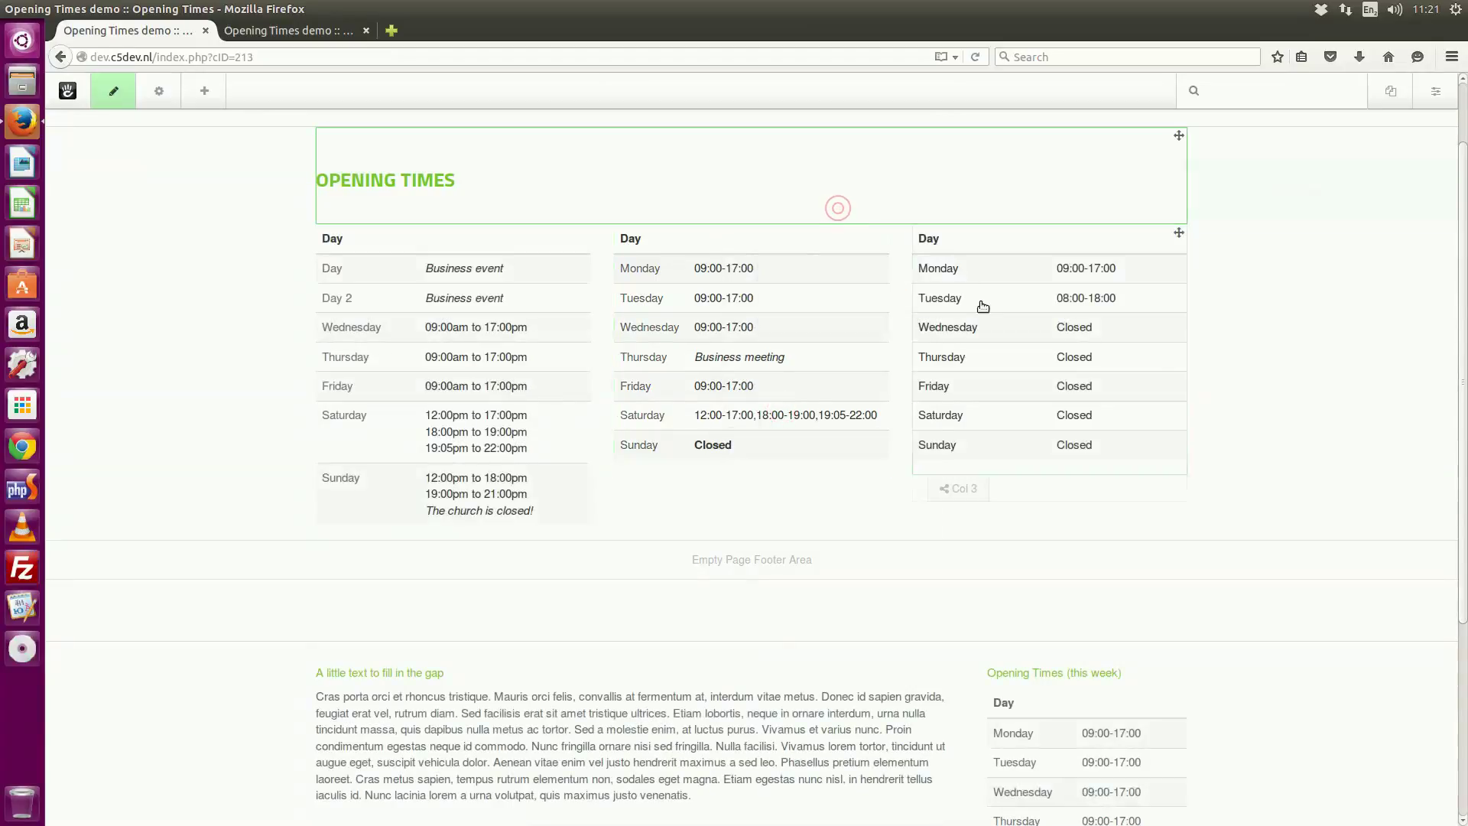
- Apply the Table Styled custom template to the third column's opening times block and save the design
{"action": "left_click", "coordinate": [1049, 334]}
{"action": "left_click", "coordinate": [1017, 423]}
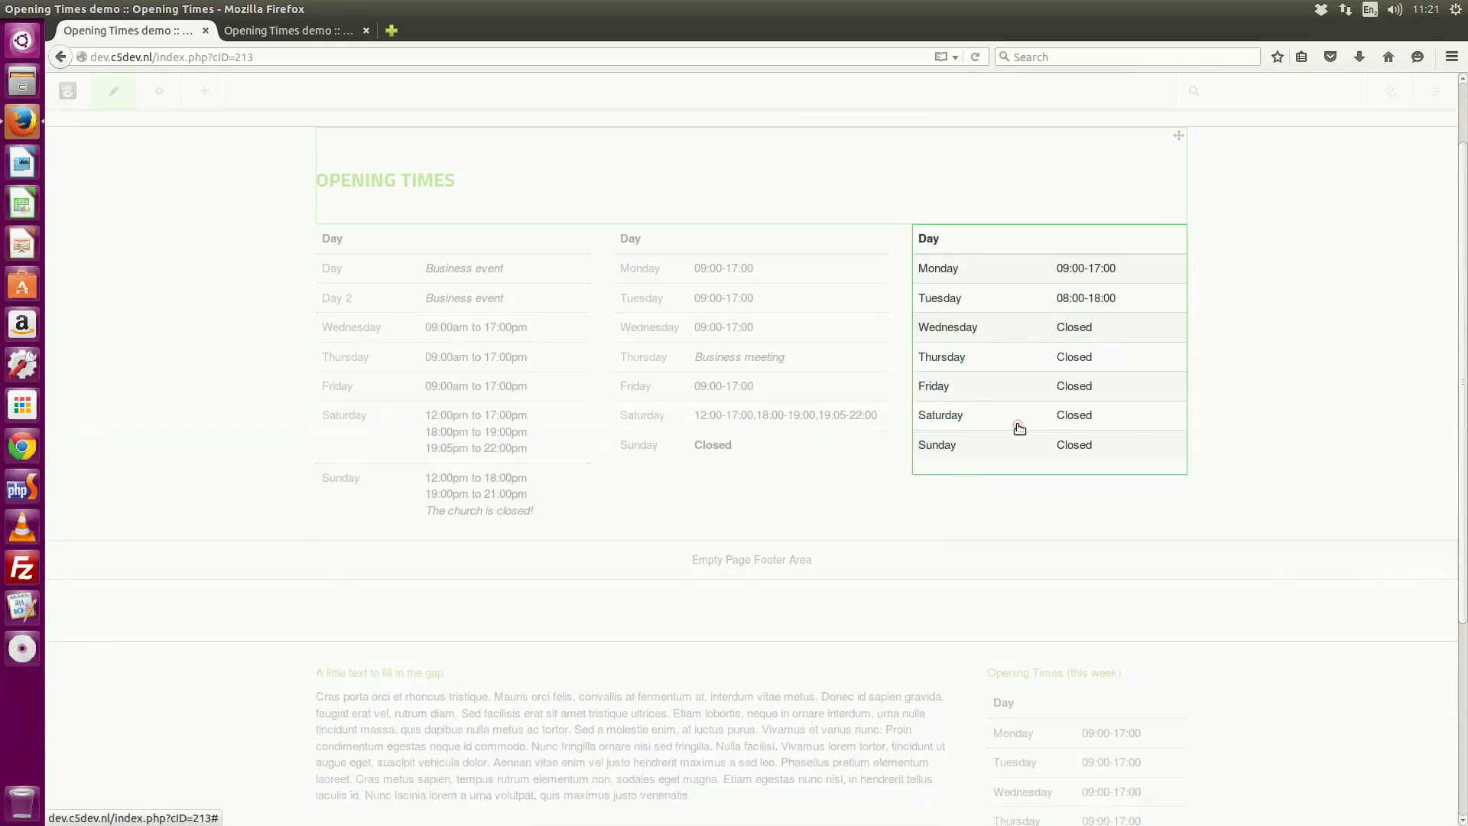
{"action": "left_click", "coordinate": [1041, 202]}
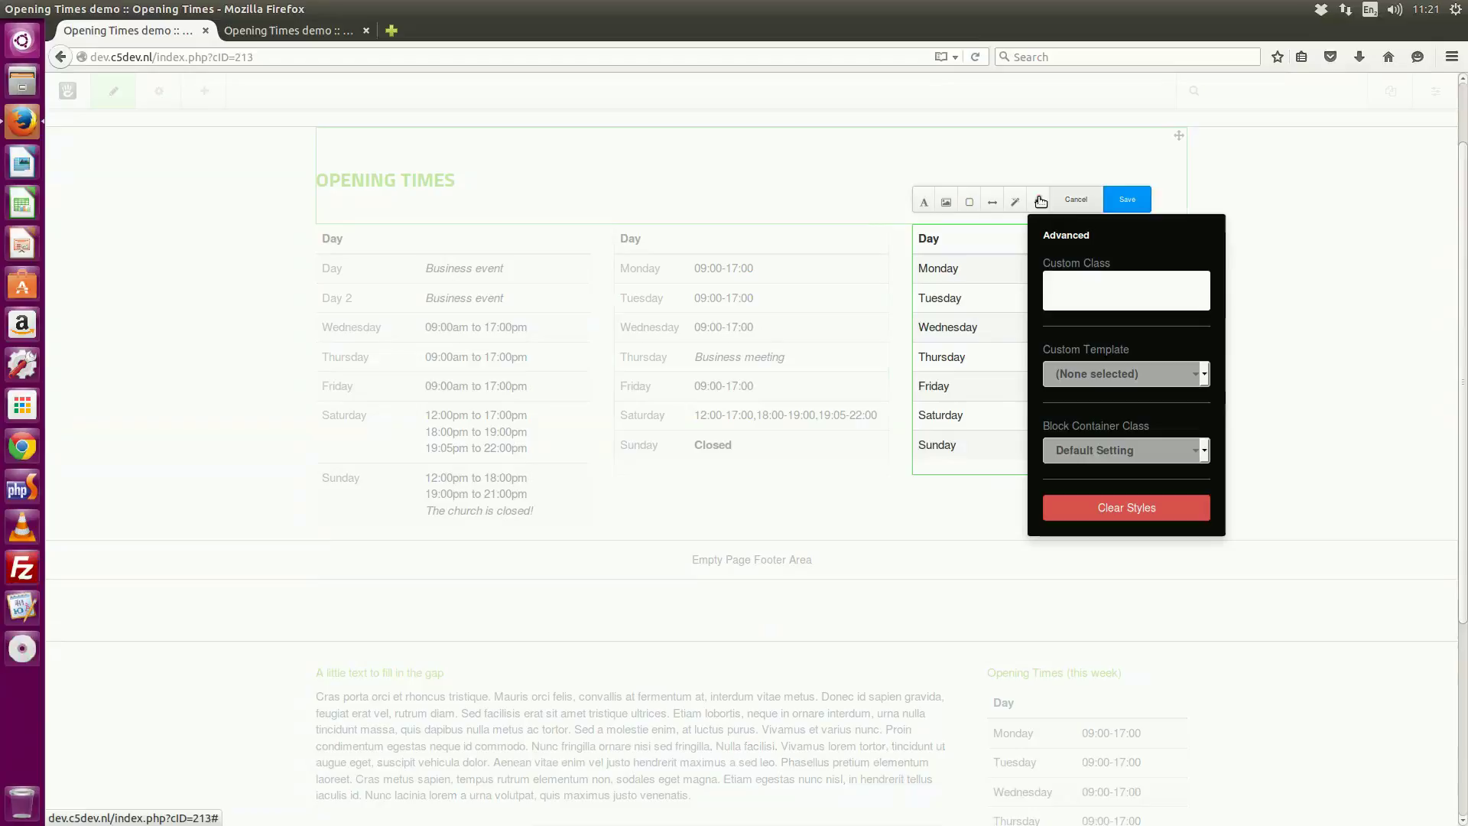
{"action": "left_click", "coordinate": [1116, 373]}
{"action": "left_click", "coordinate": [1117, 373]}
{"action": "left_click", "coordinate": [1078, 376]}
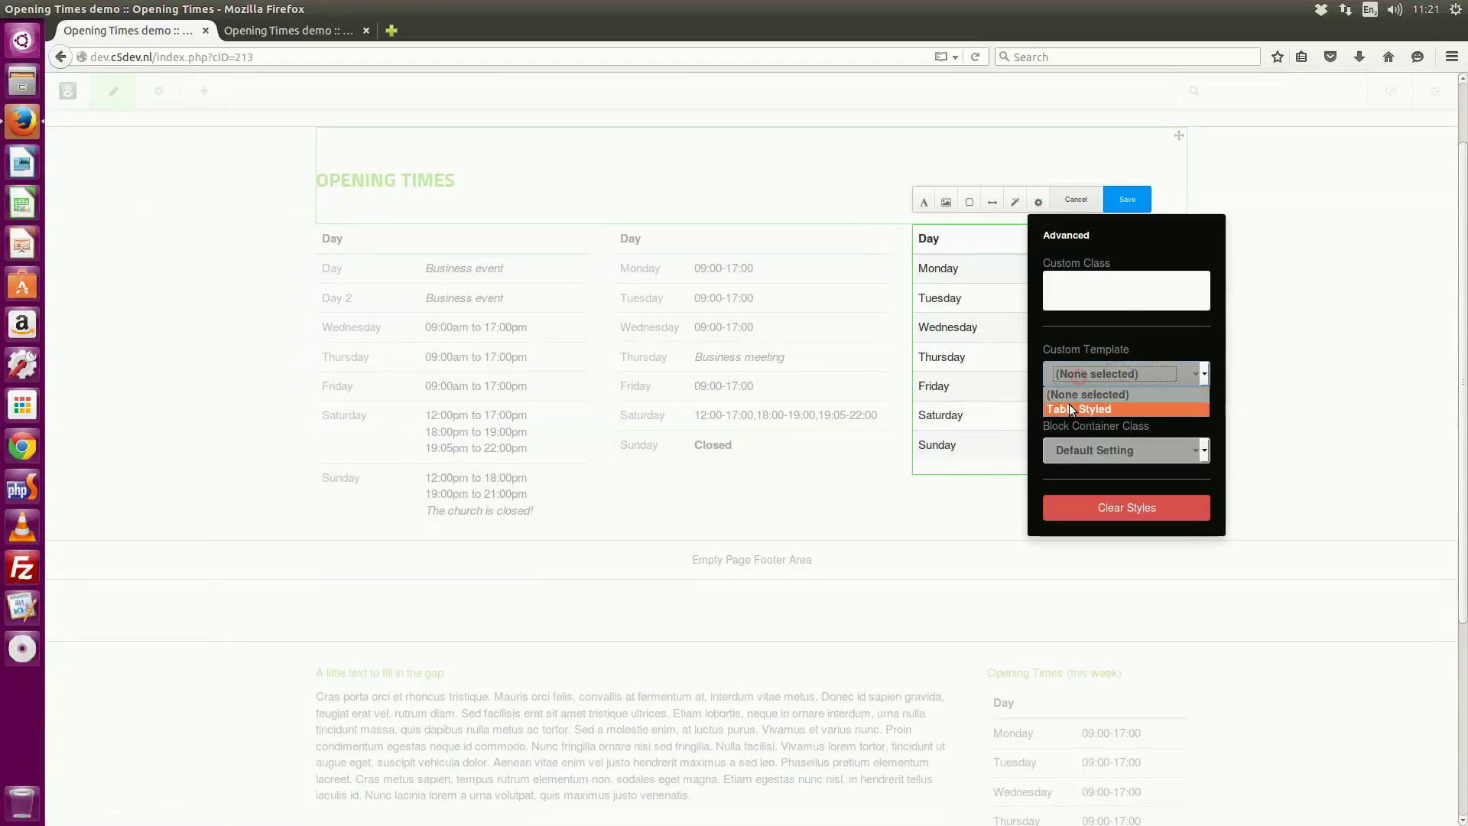
{"action": "left_click", "coordinate": [1069, 404]}
{"action": "left_click", "coordinate": [1121, 199]}
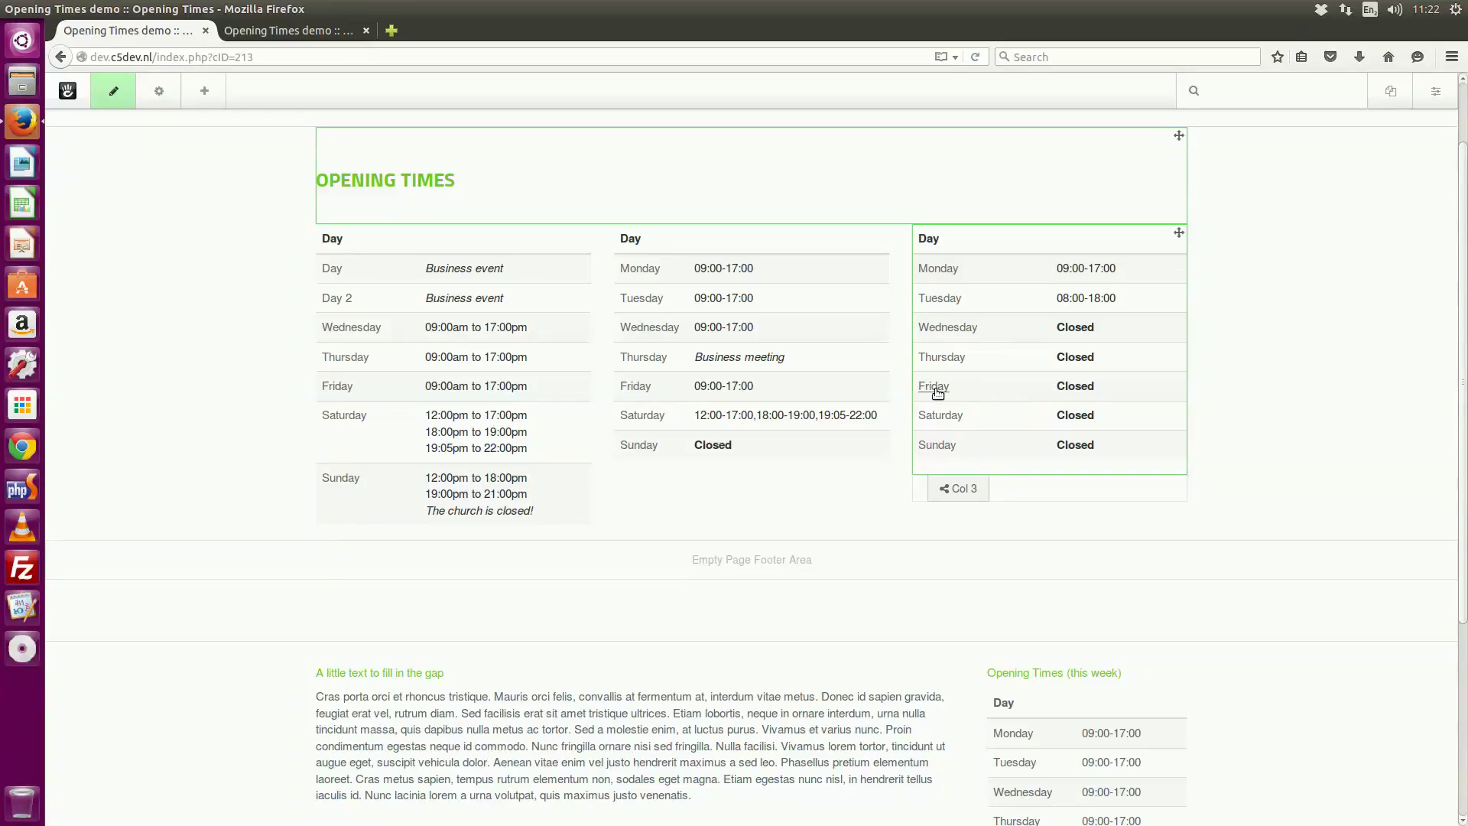
- Examine how the current day is styled in the footer's "Opening Times (this week)" table
{"action": "scroll", "coordinate": [956, 397], "scroll_direction": "down", "scroll_amount": 3}
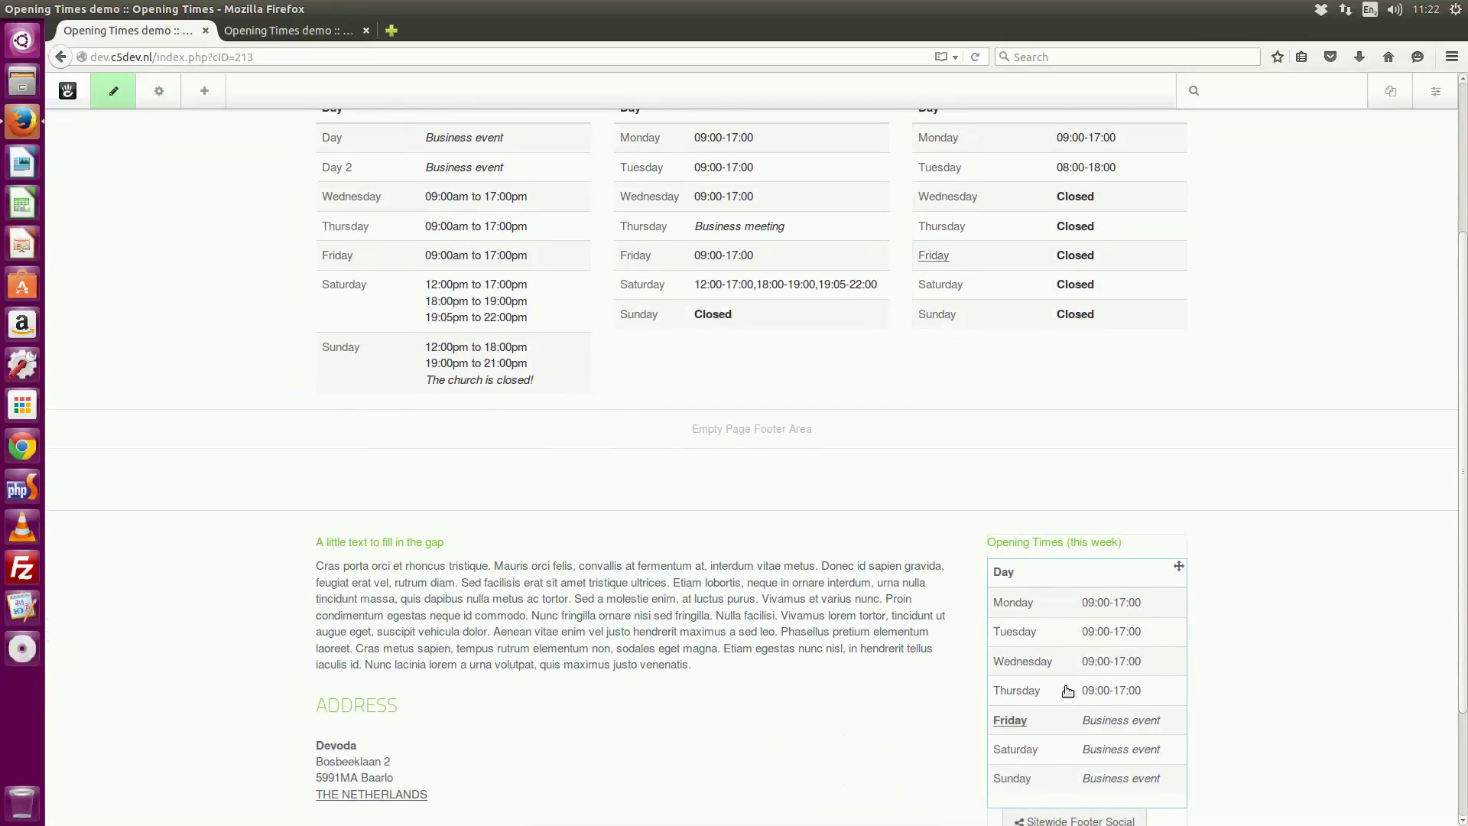
{"action": "scroll", "coordinate": [1068, 691], "scroll_direction": "down", "scroll_amount": 2}
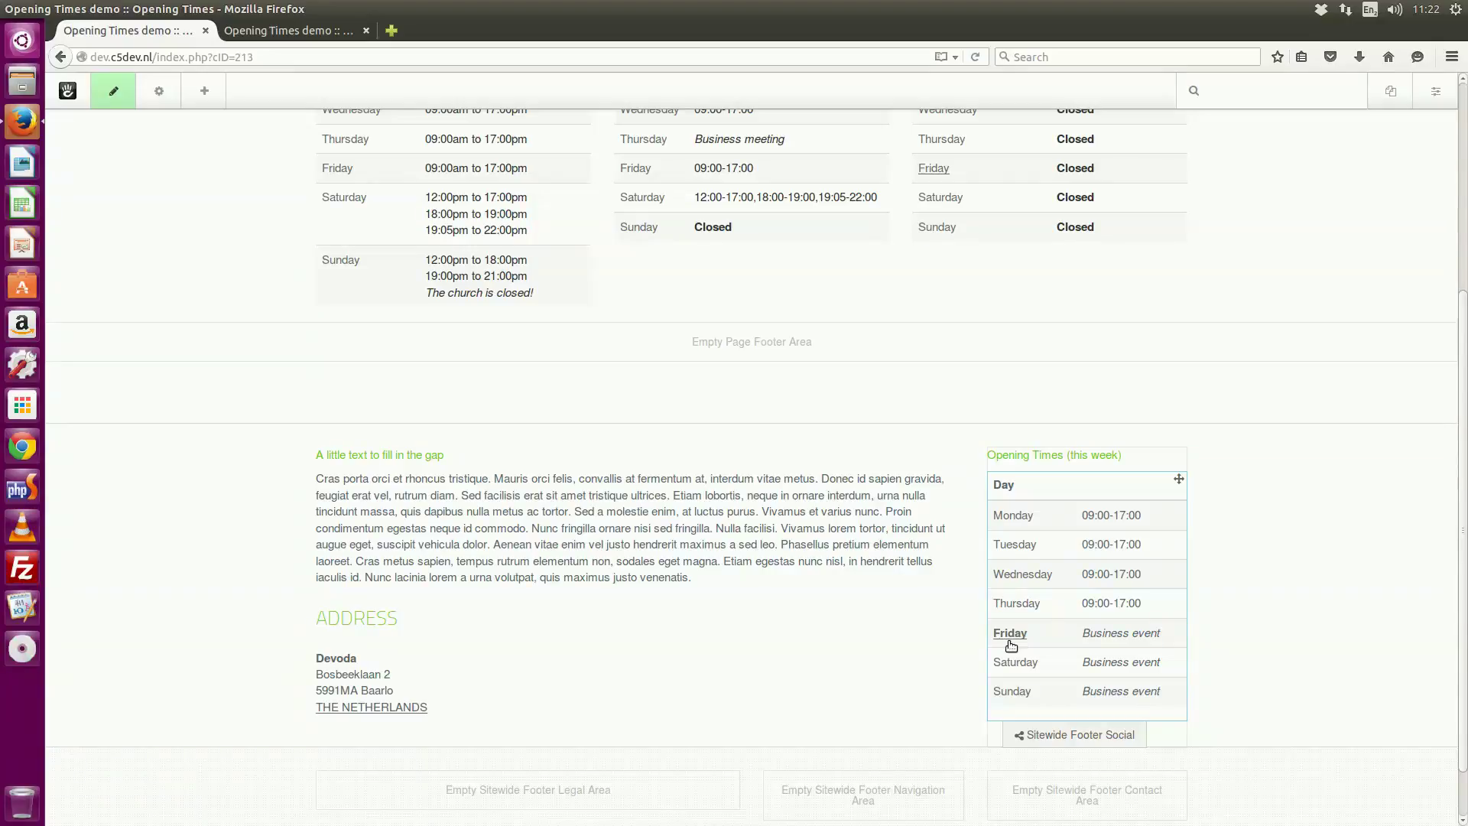
{"action": "scroll", "coordinate": [1010, 646], "scroll_direction": "up", "scroll_amount": 2}
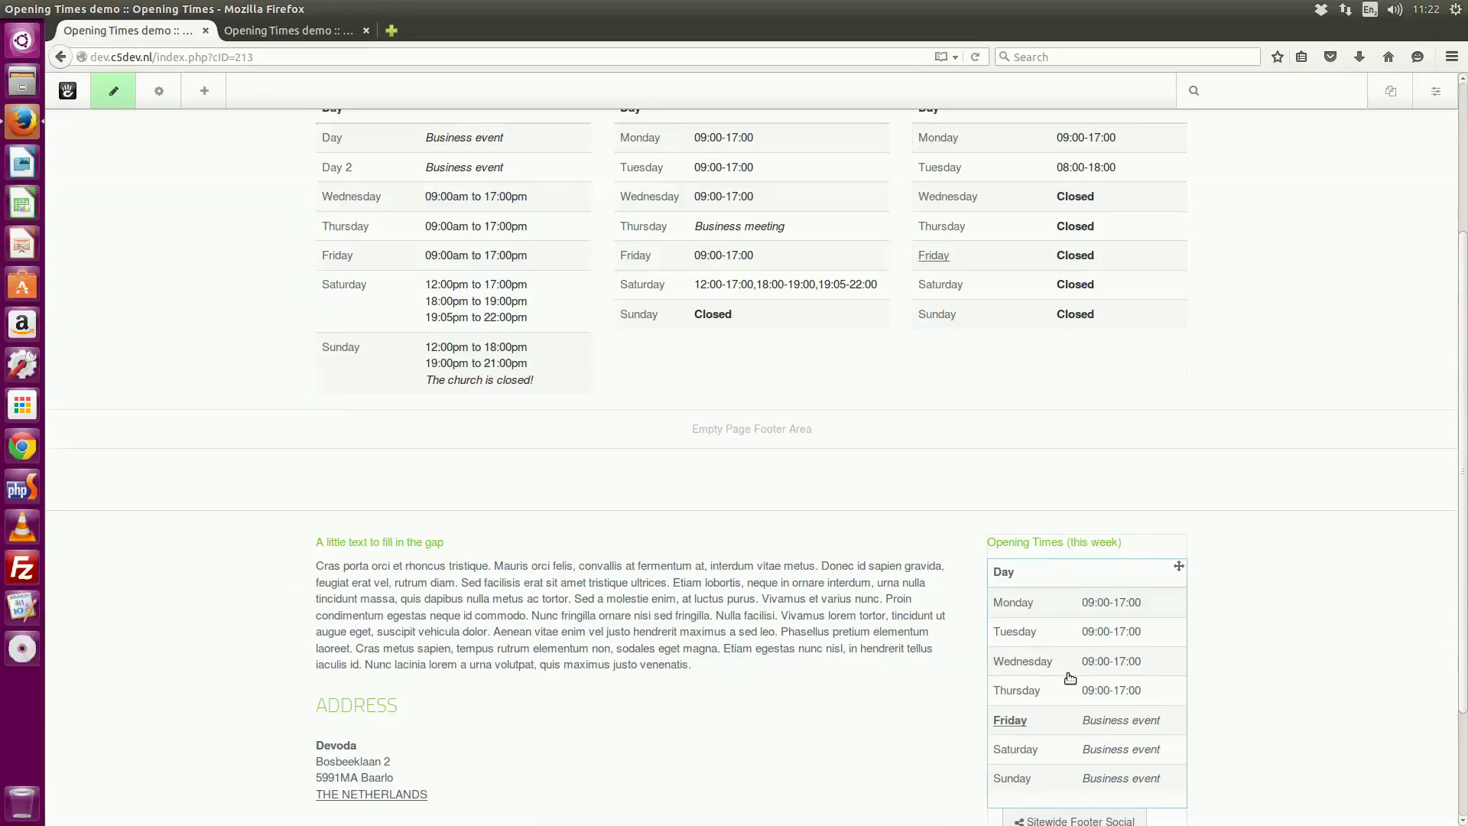
{"action": "scroll", "coordinate": [1071, 673], "scroll_direction": "down", "scroll_amount": 2}
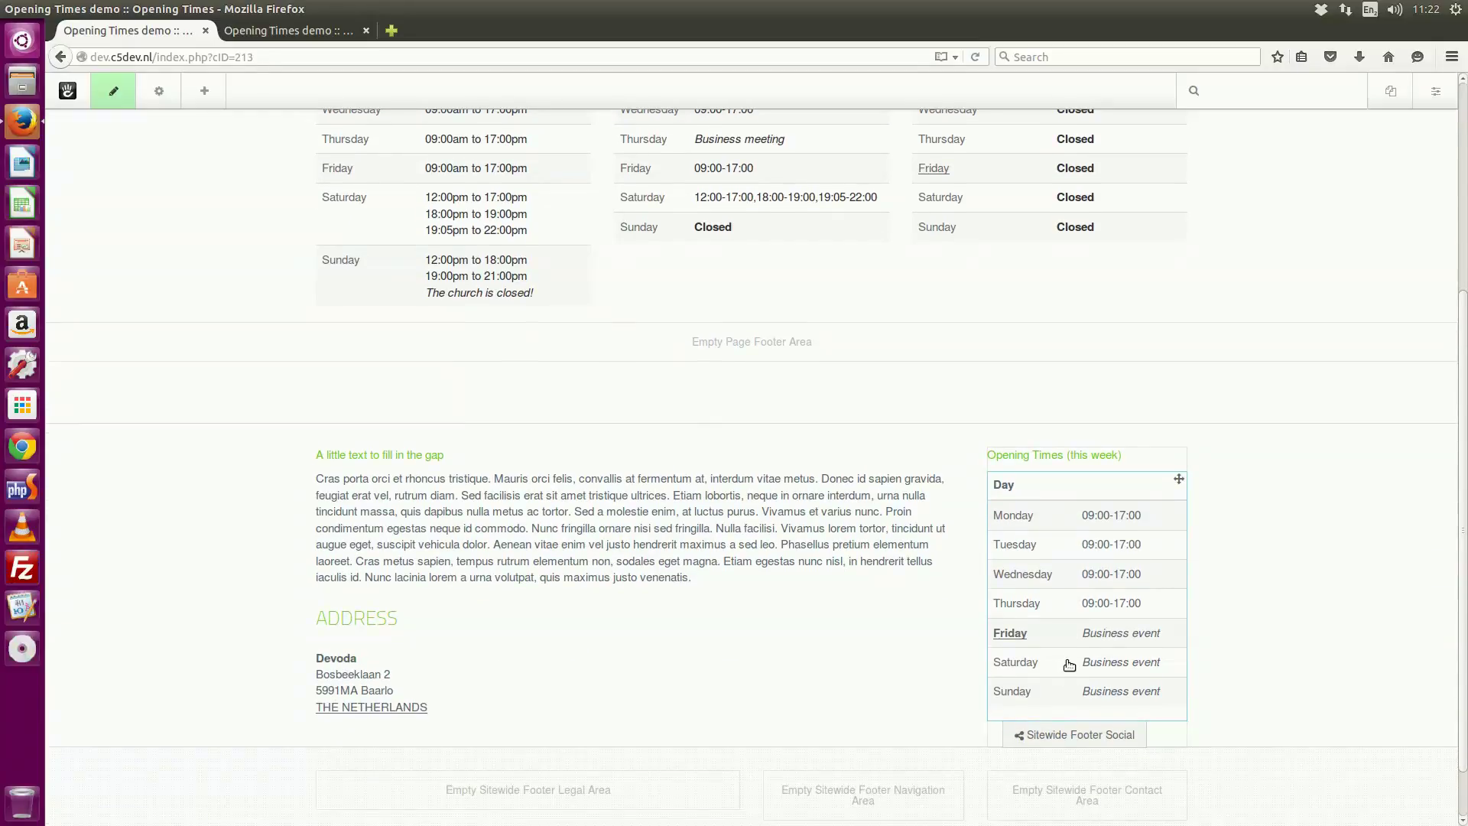